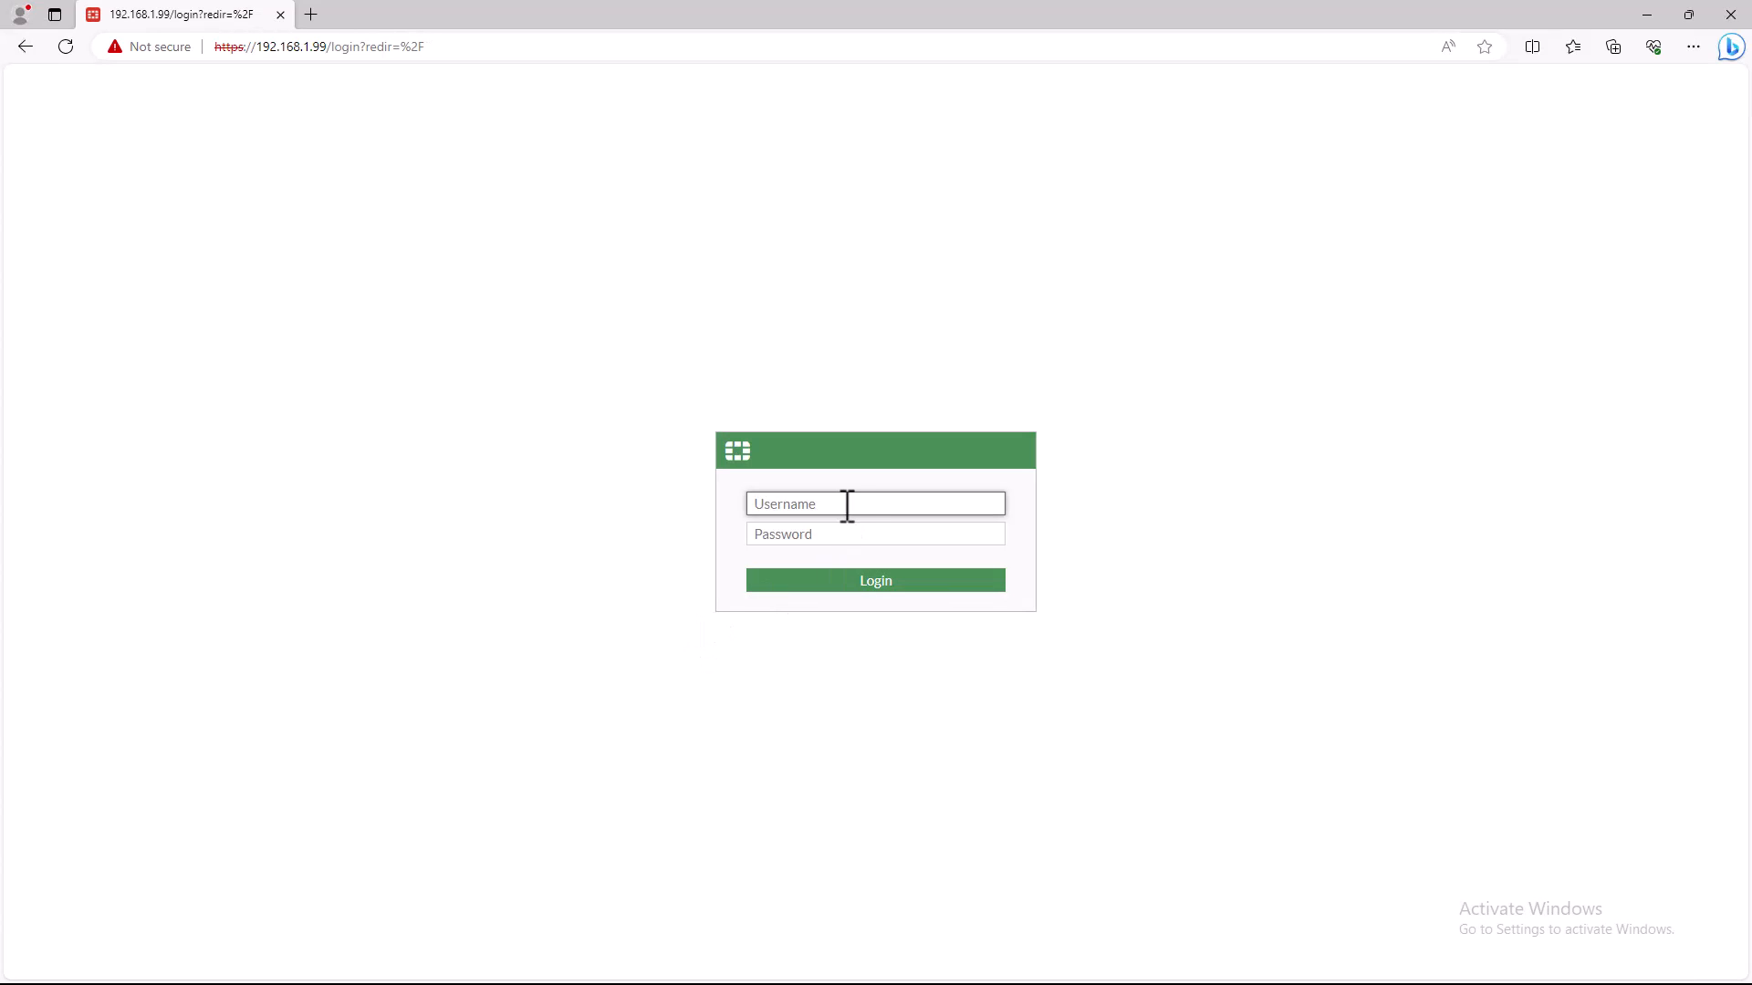
# - Log in to the firewall as admin with a blank password
pyautogui.write('admin')
pyautogui.press('Tab')
pyautogui.press('Return')
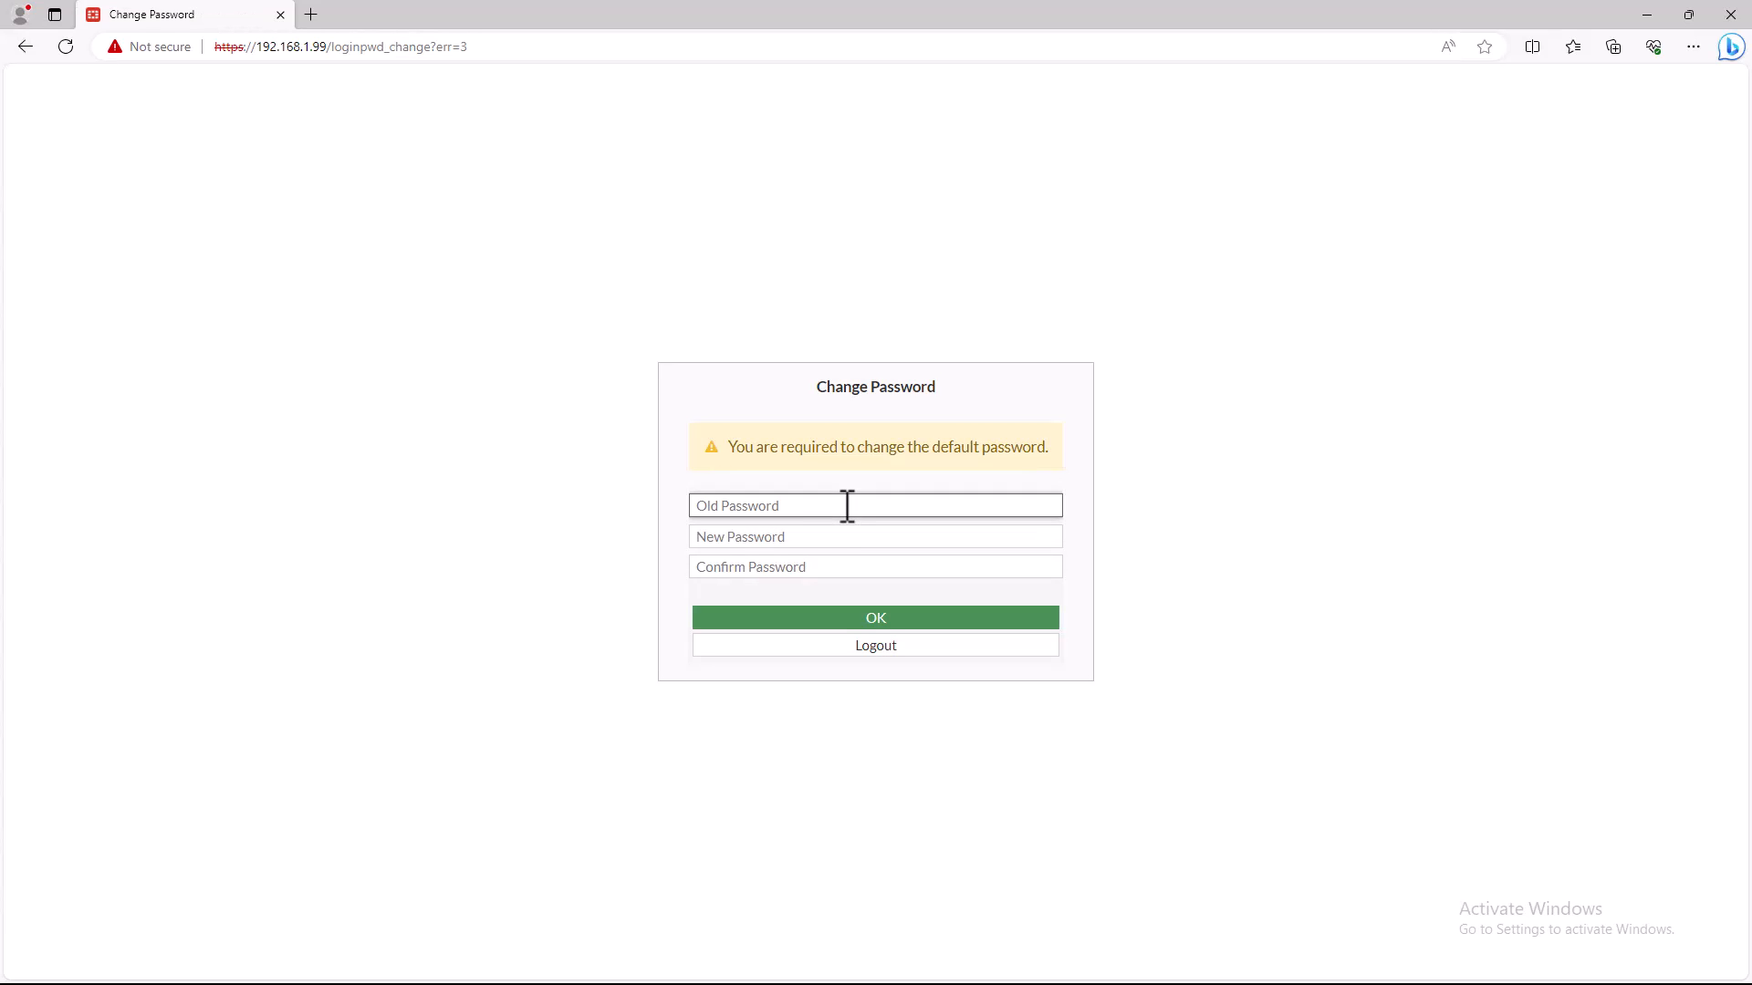
# - Replace the default admin password by entering and confirming a new password, leaving the old password blank
pyautogui.press('Tab')
pyautogui.write('a')
pyautogui.press('Tab')
pyautogui.write('ad')
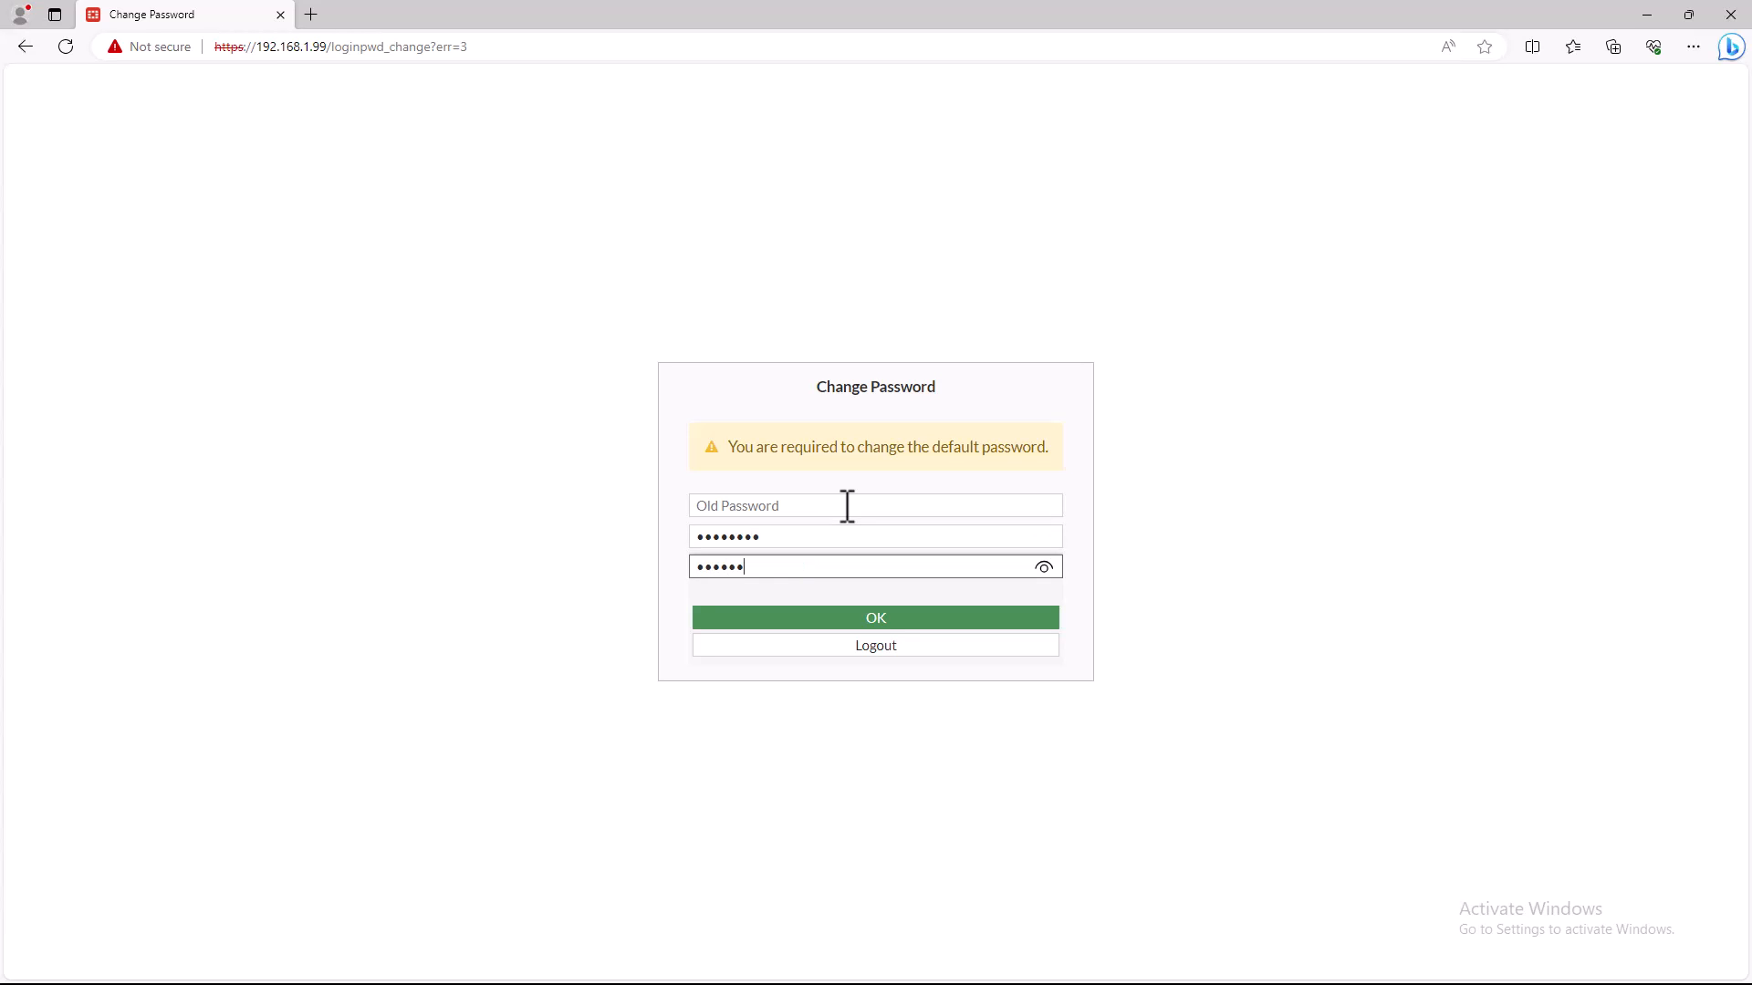
pyautogui.write('1')
pyautogui.press('Return')
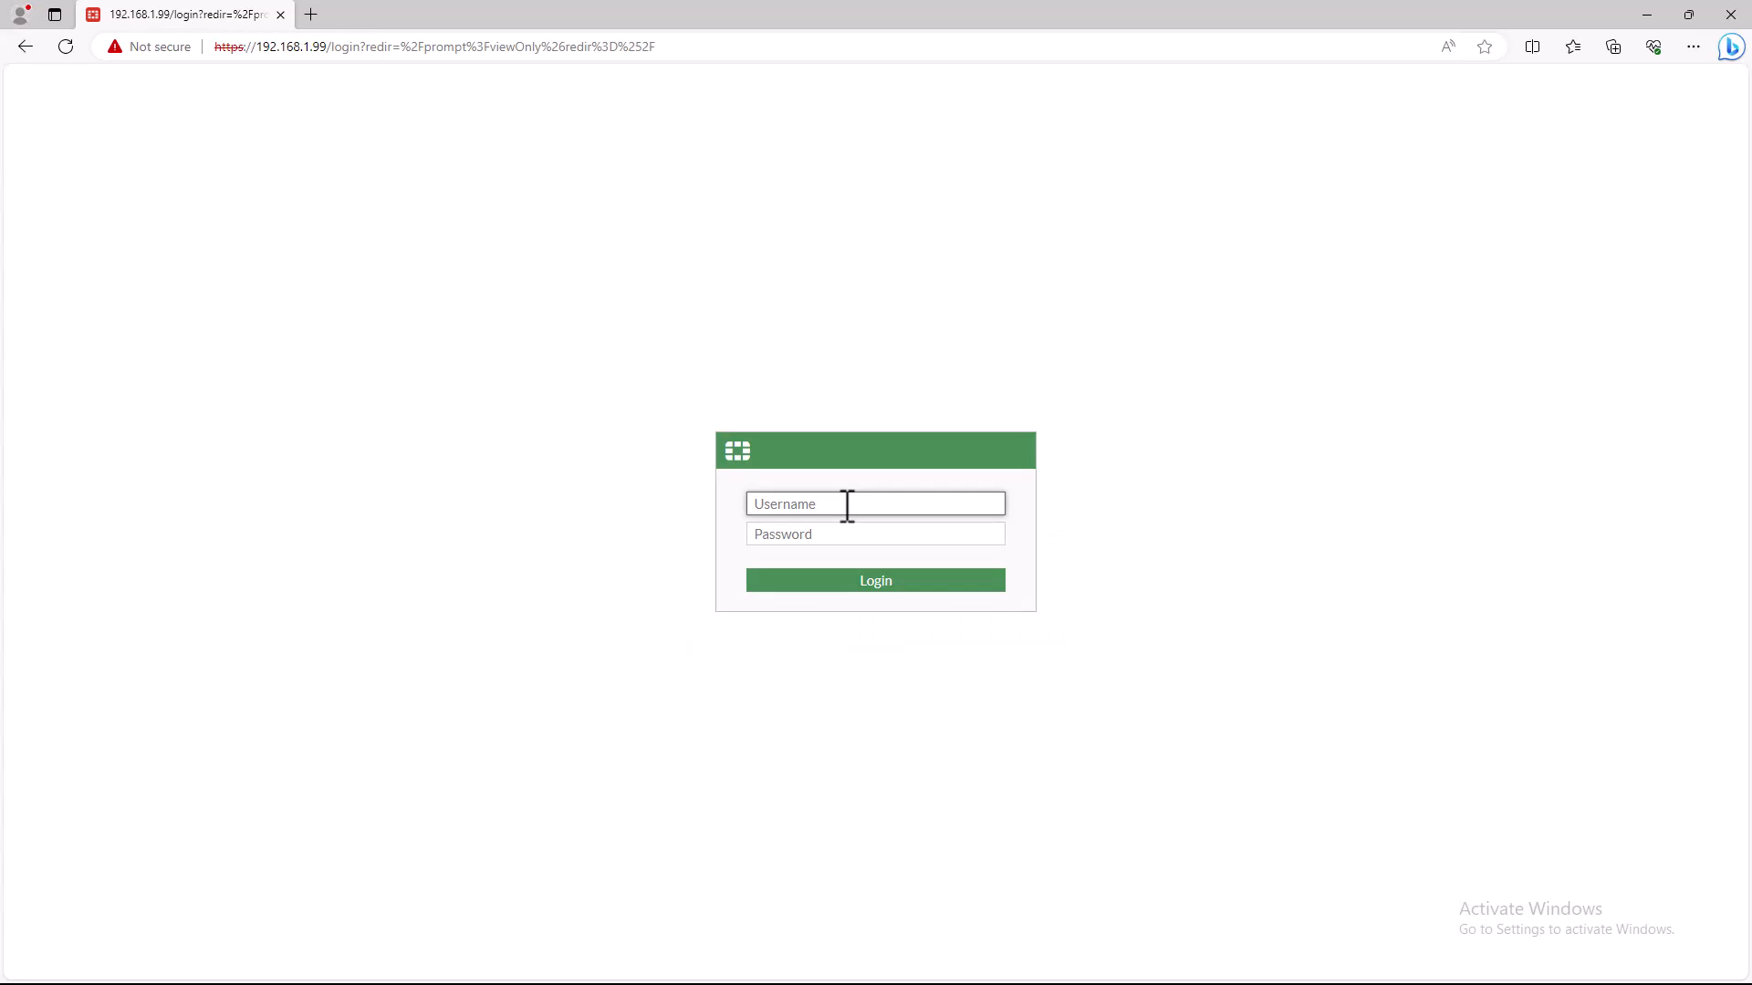
# - Log in again as admin with the new account password
pyautogui.write('admin')
pyautogui.press('Tab')
pyautogui.write('•••••')
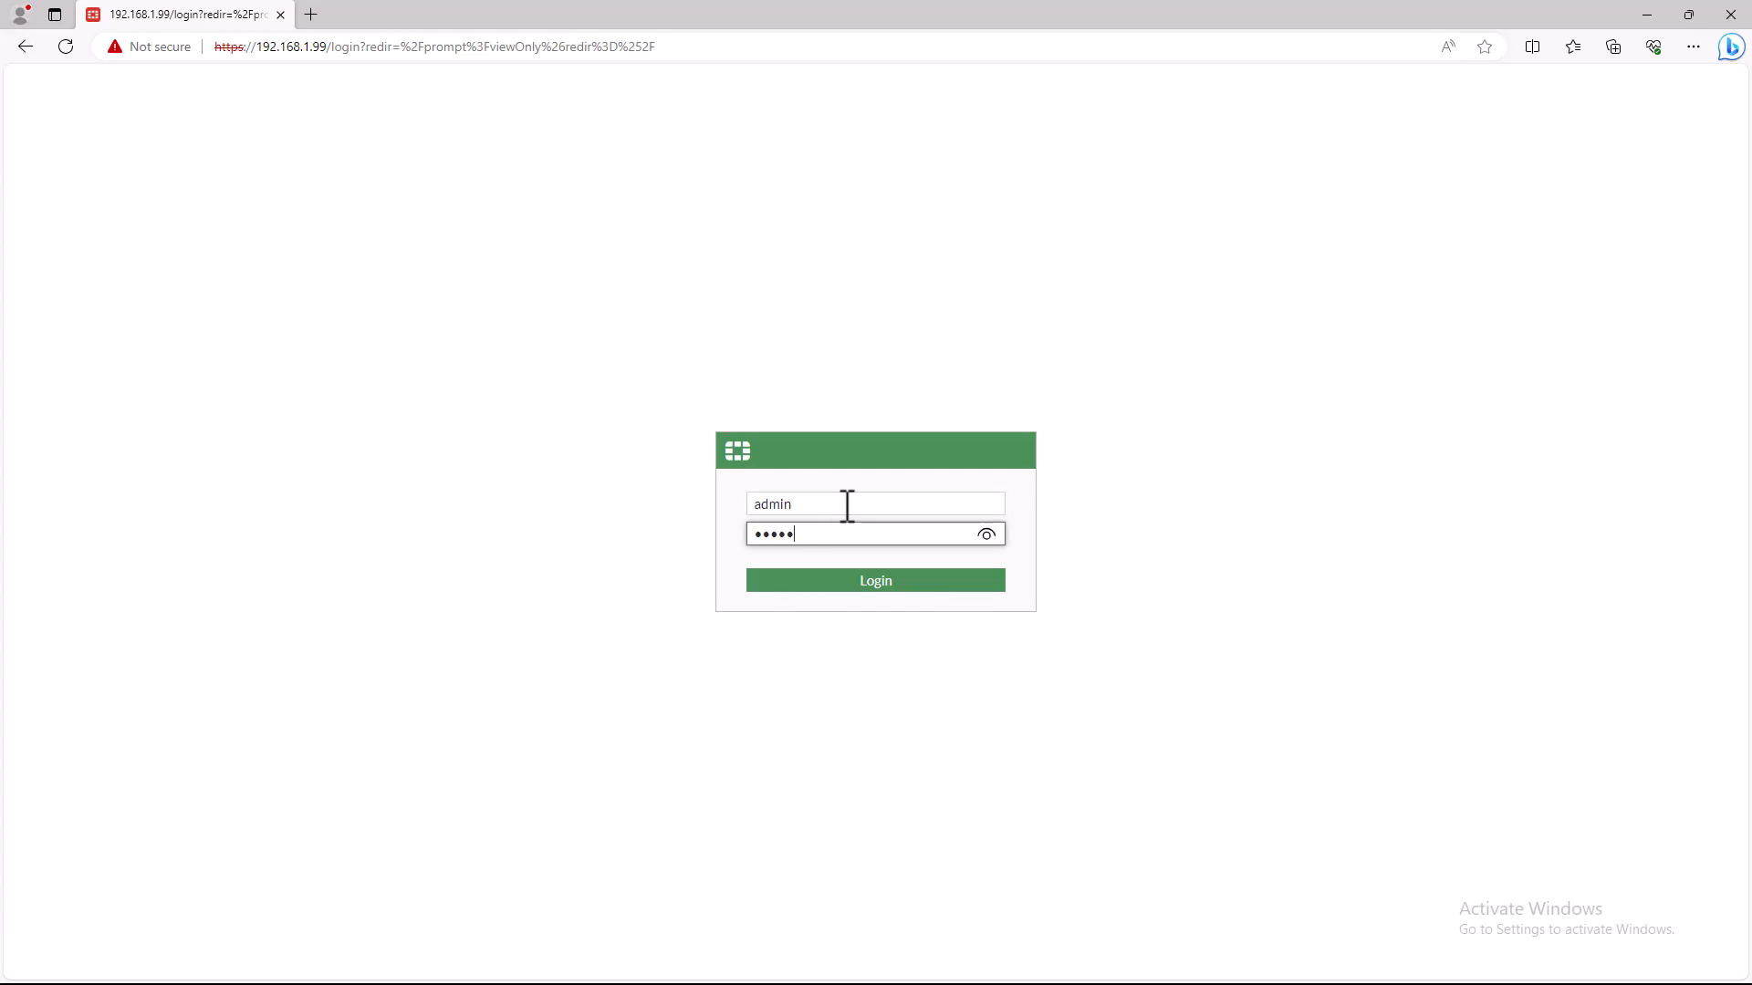
pyautogui.write('••')
pyautogui.press('Return')
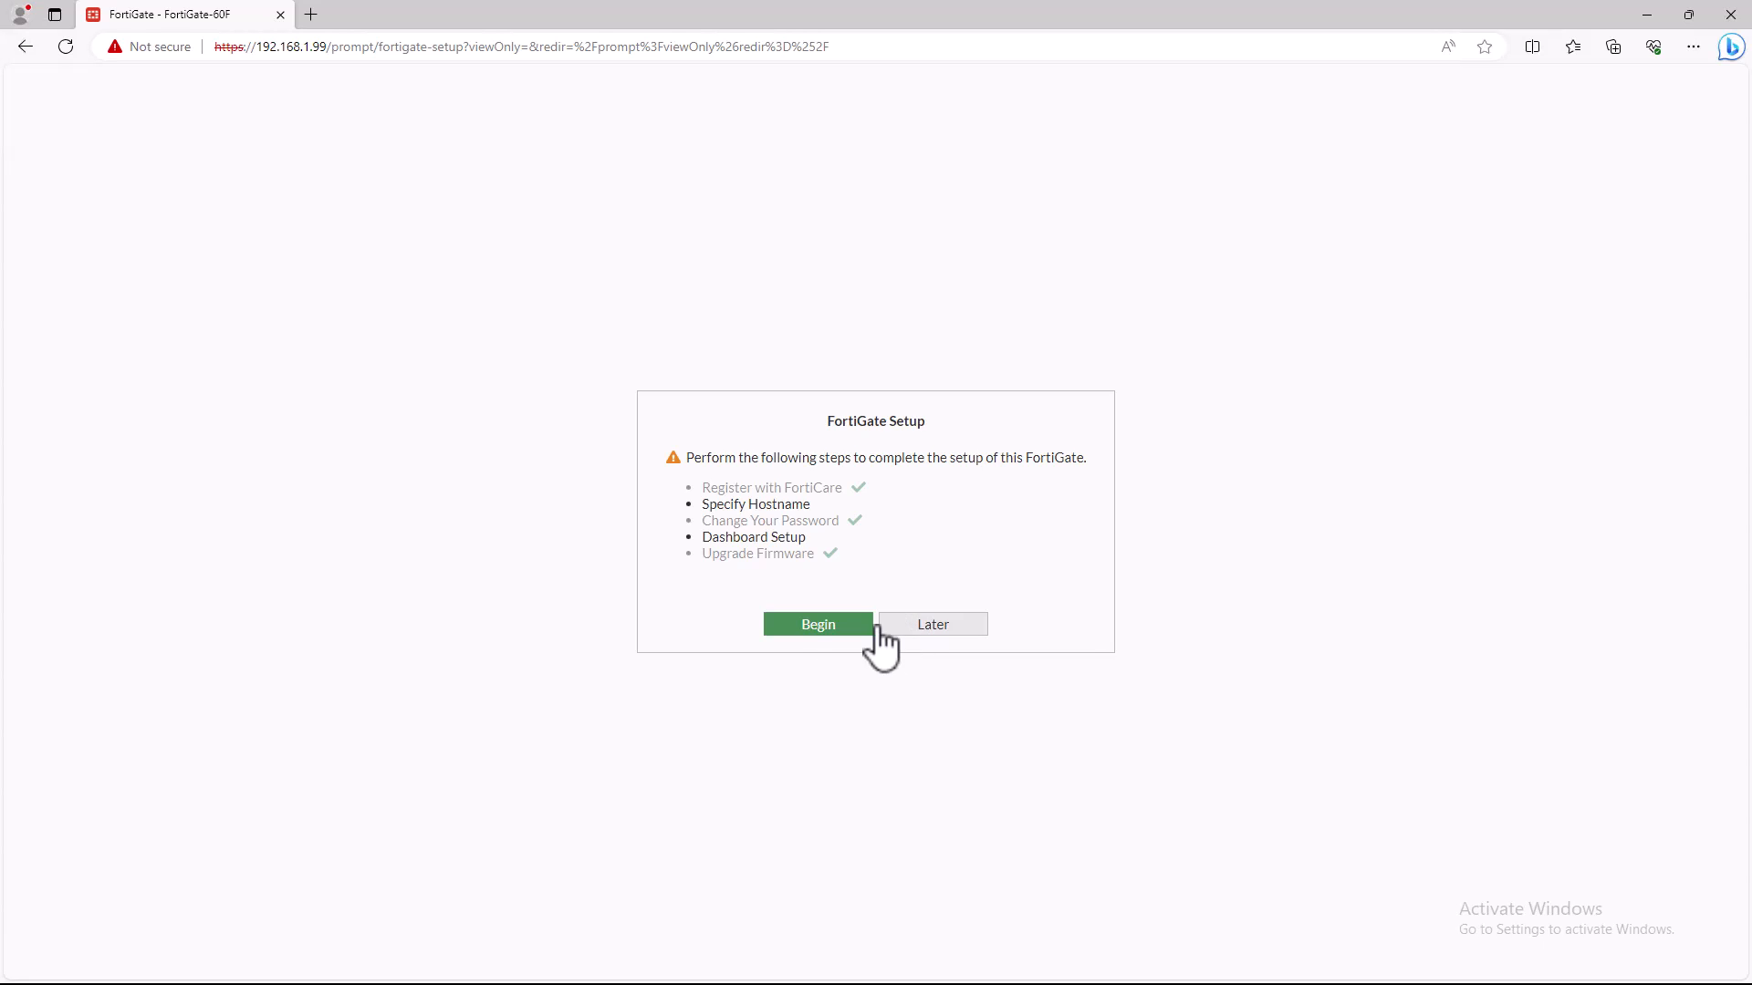
# - Go through the FortiGate setup and dismiss the FortiOS 7.2.0 introduction so that it is not shown again
pyautogui.click(810, 626)
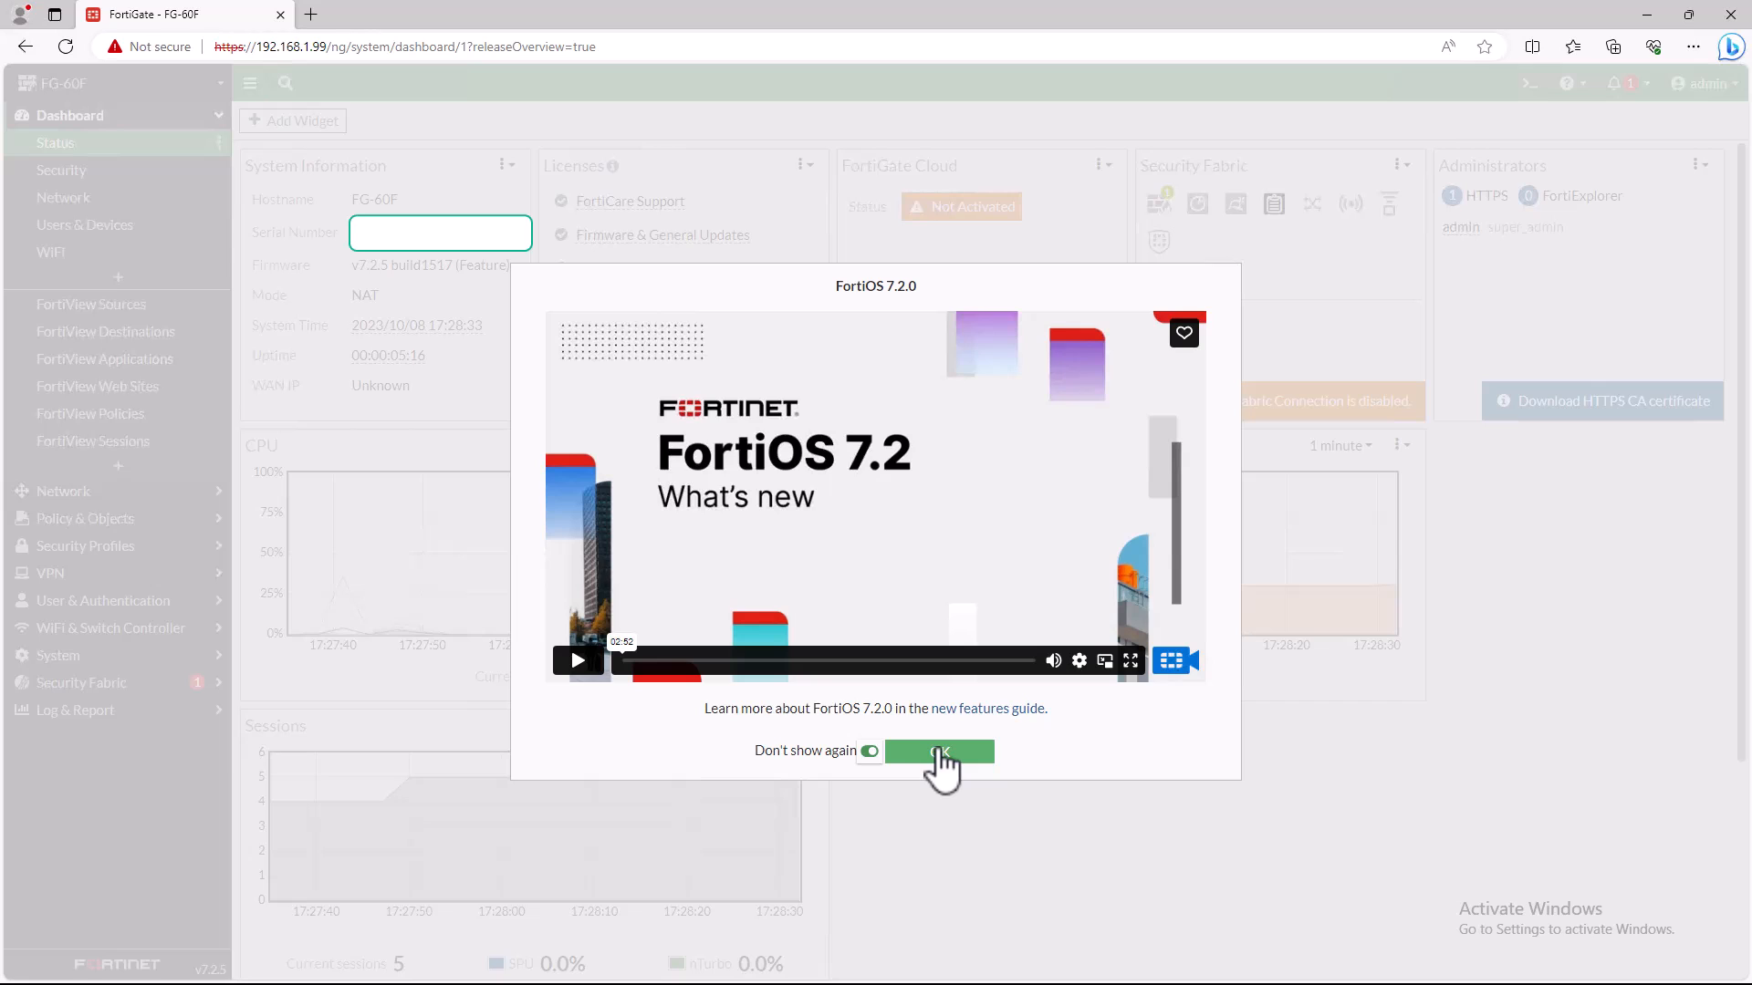
pyautogui.click(939, 754)
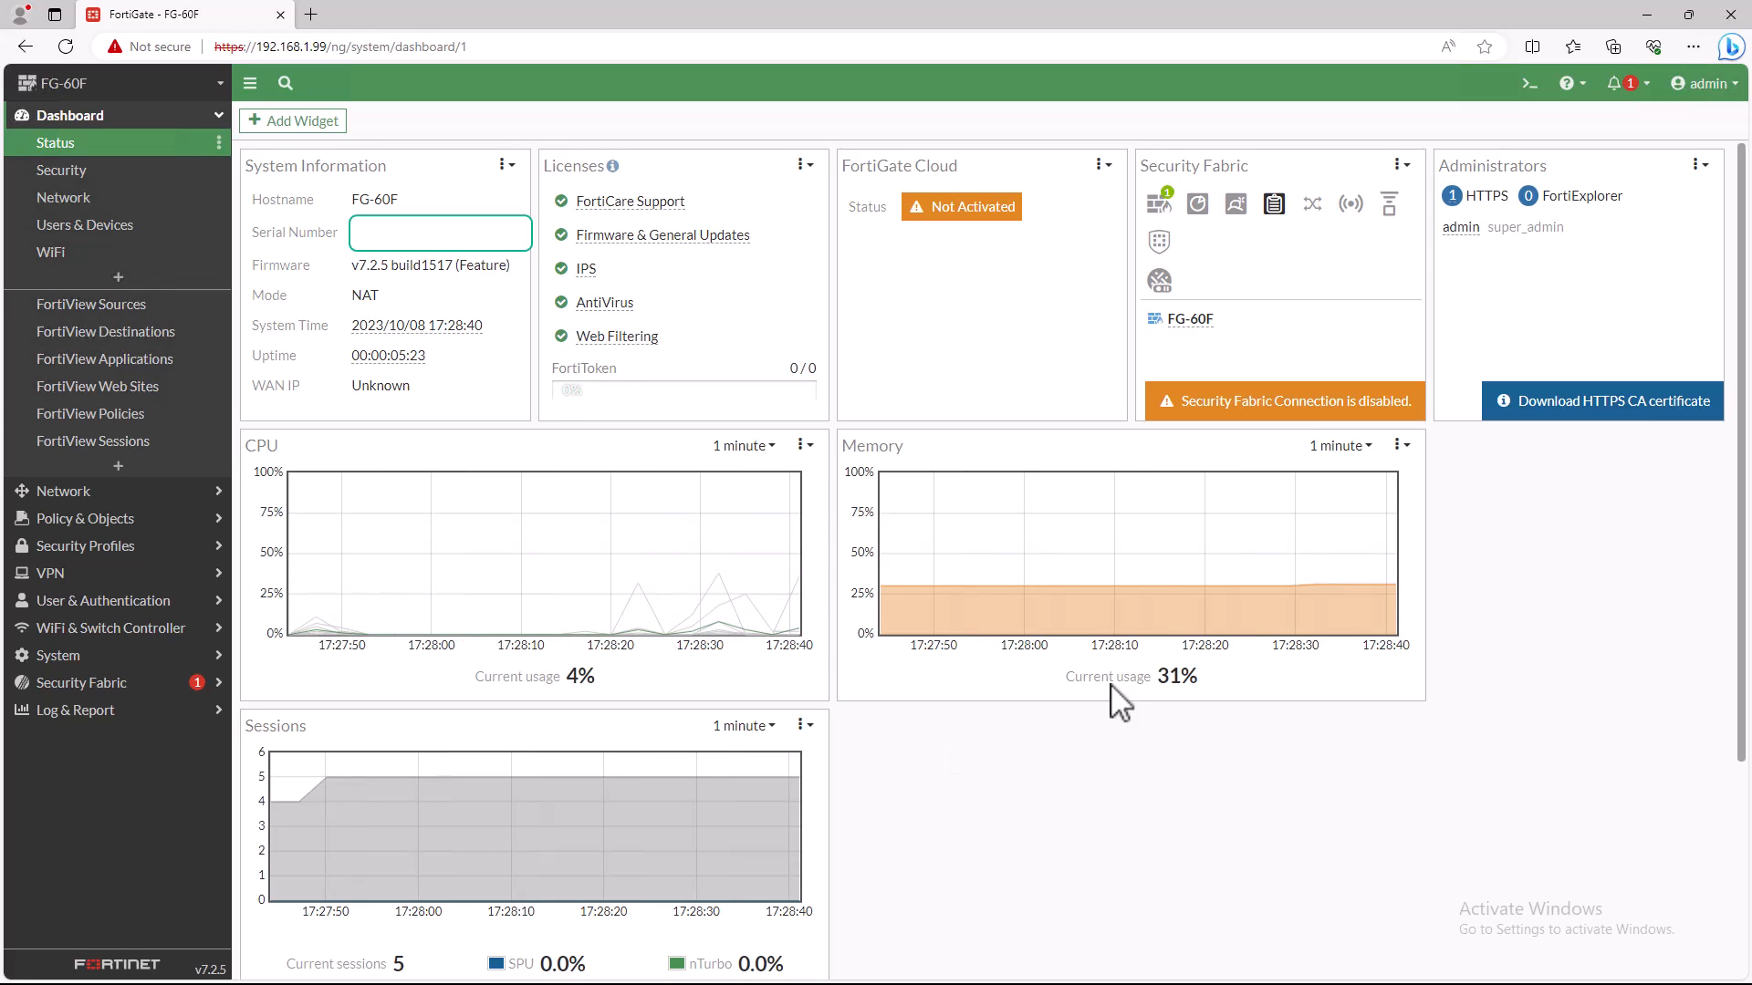
pyautogui.moveTo(605, 221)
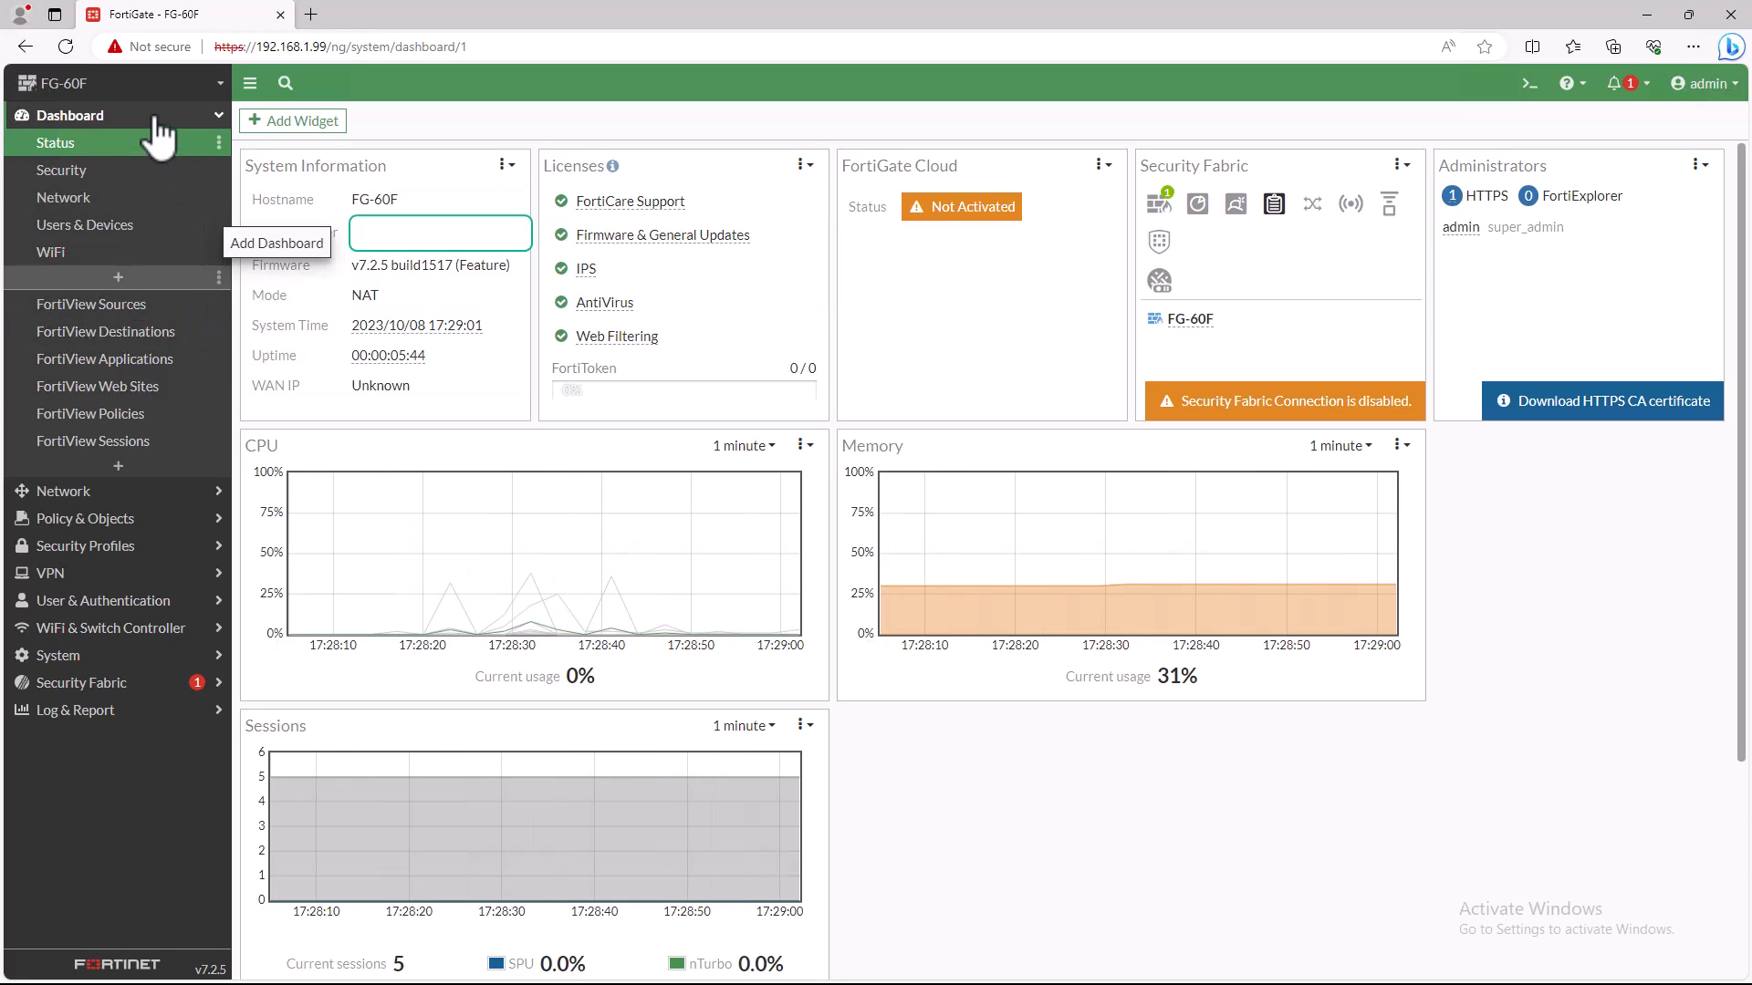
# - Review the settings of the wan1 and wan2 network interfaces without changing them
pyautogui.click(87, 502)
pyautogui.click(68, 178)
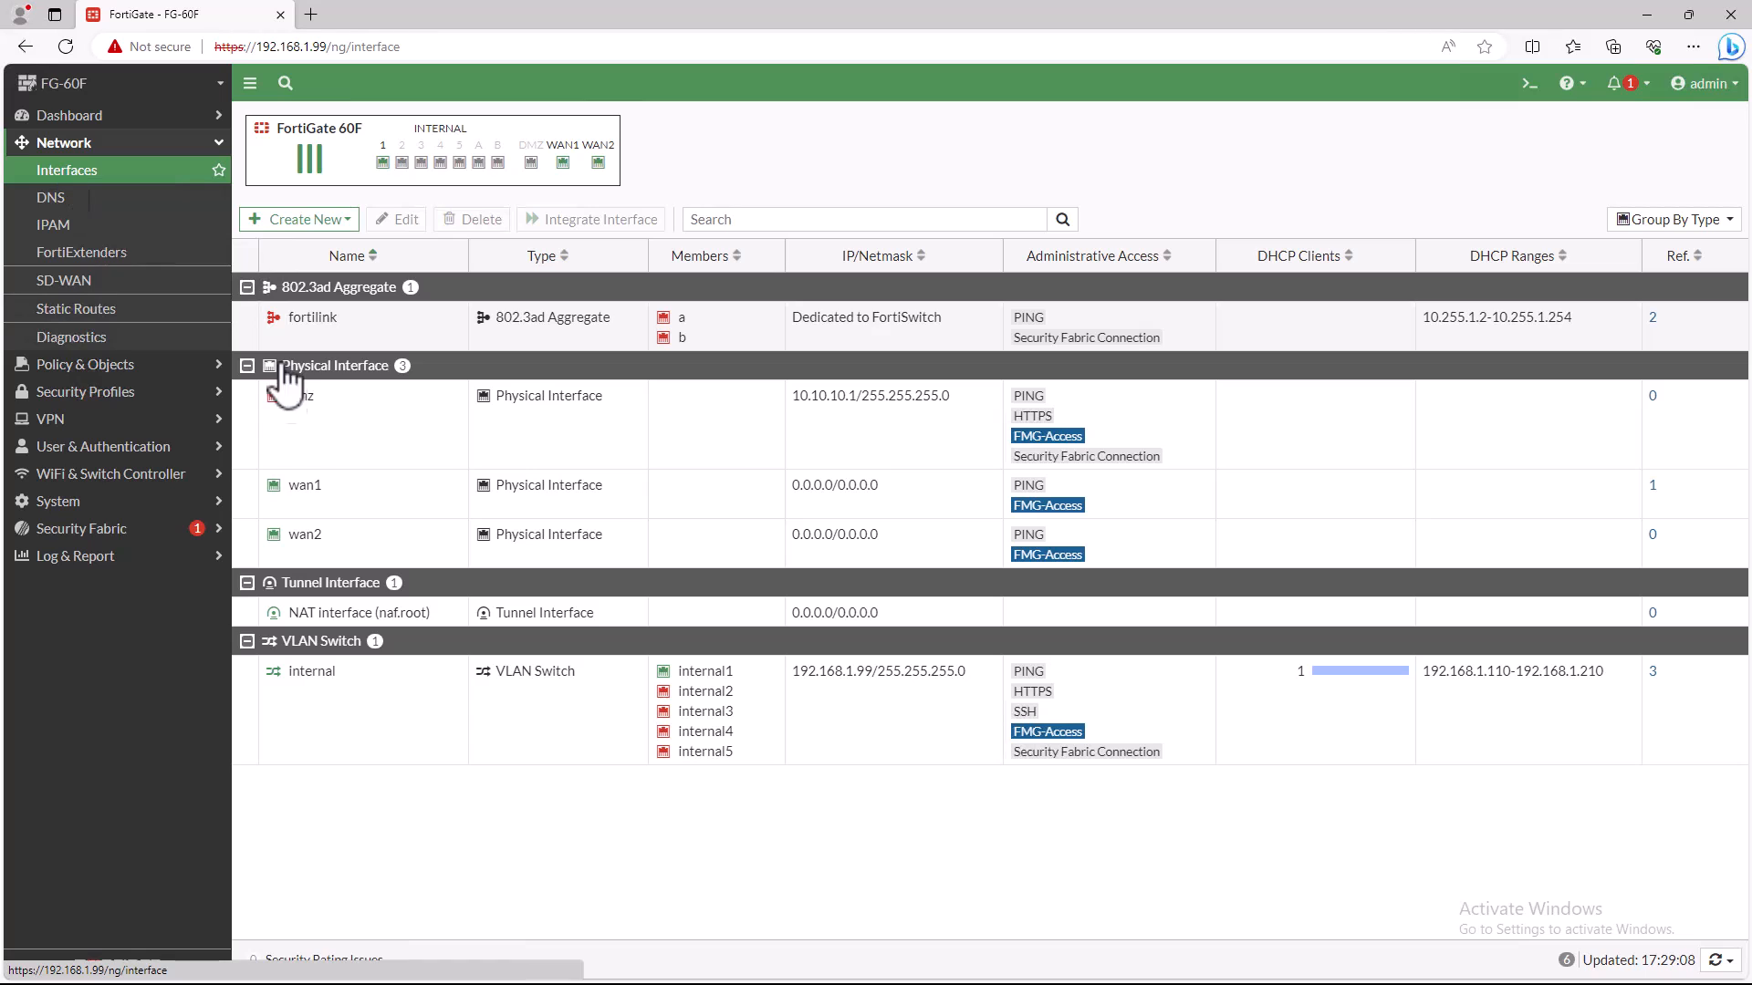
pyautogui.click(336, 508)
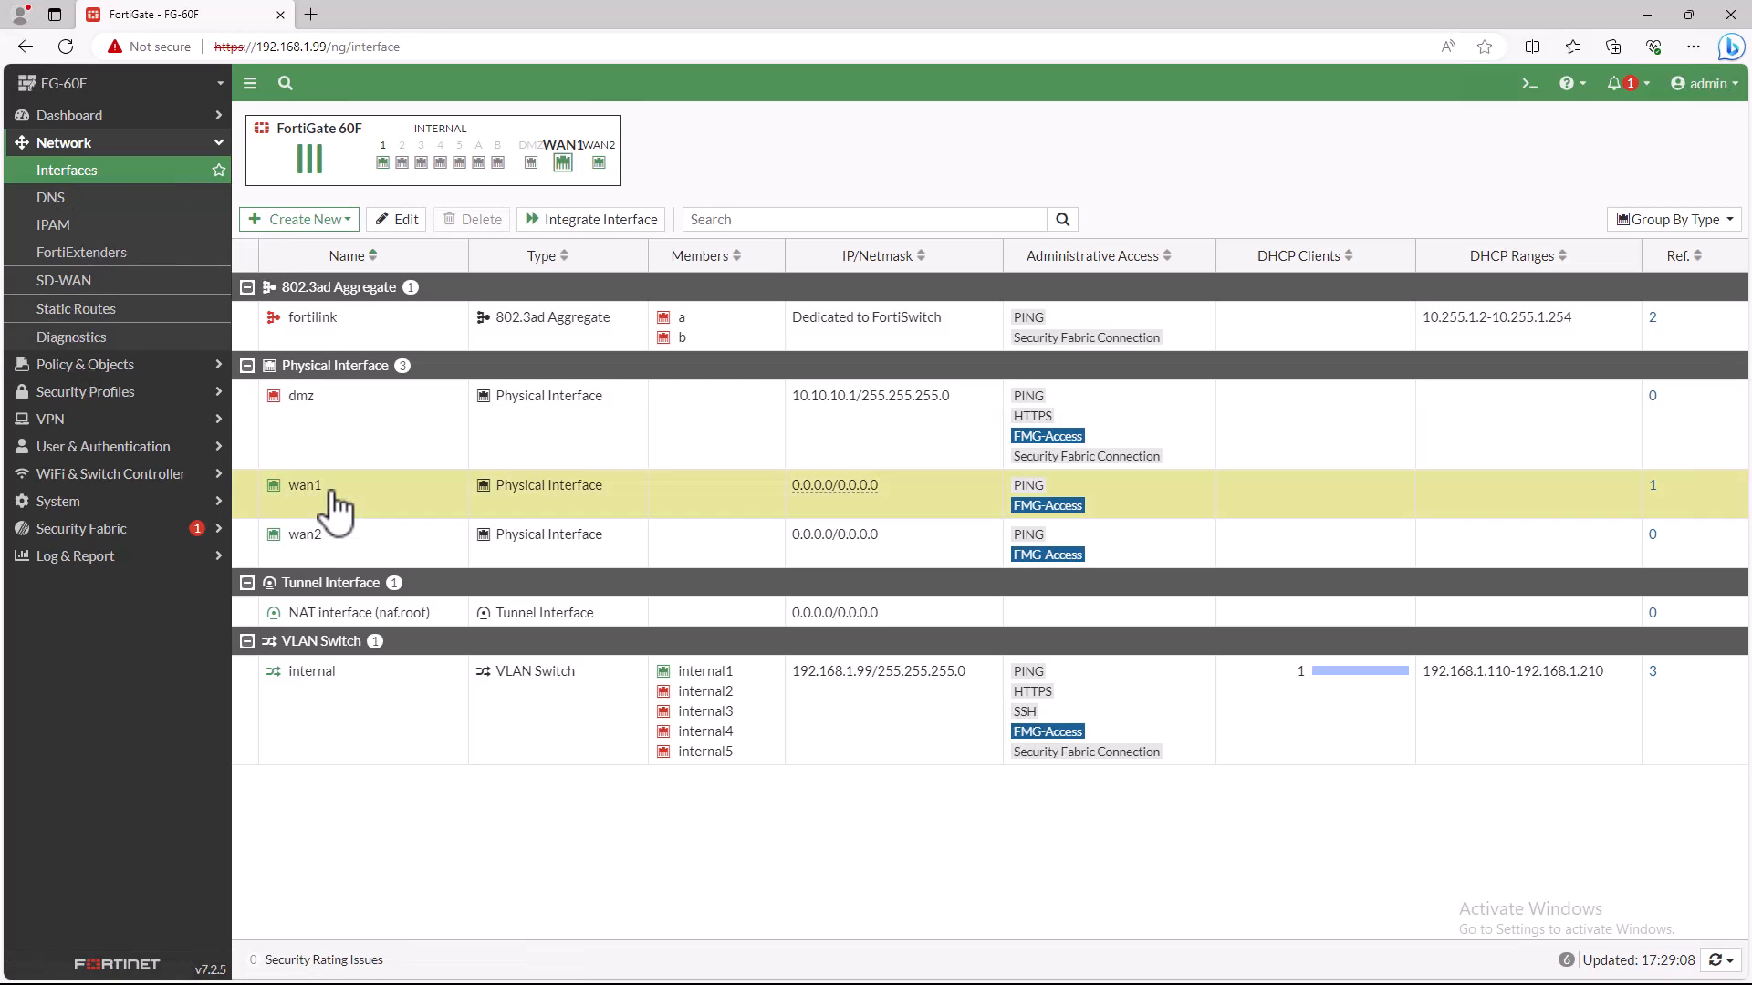
pyautogui.doubleClick(336, 508)
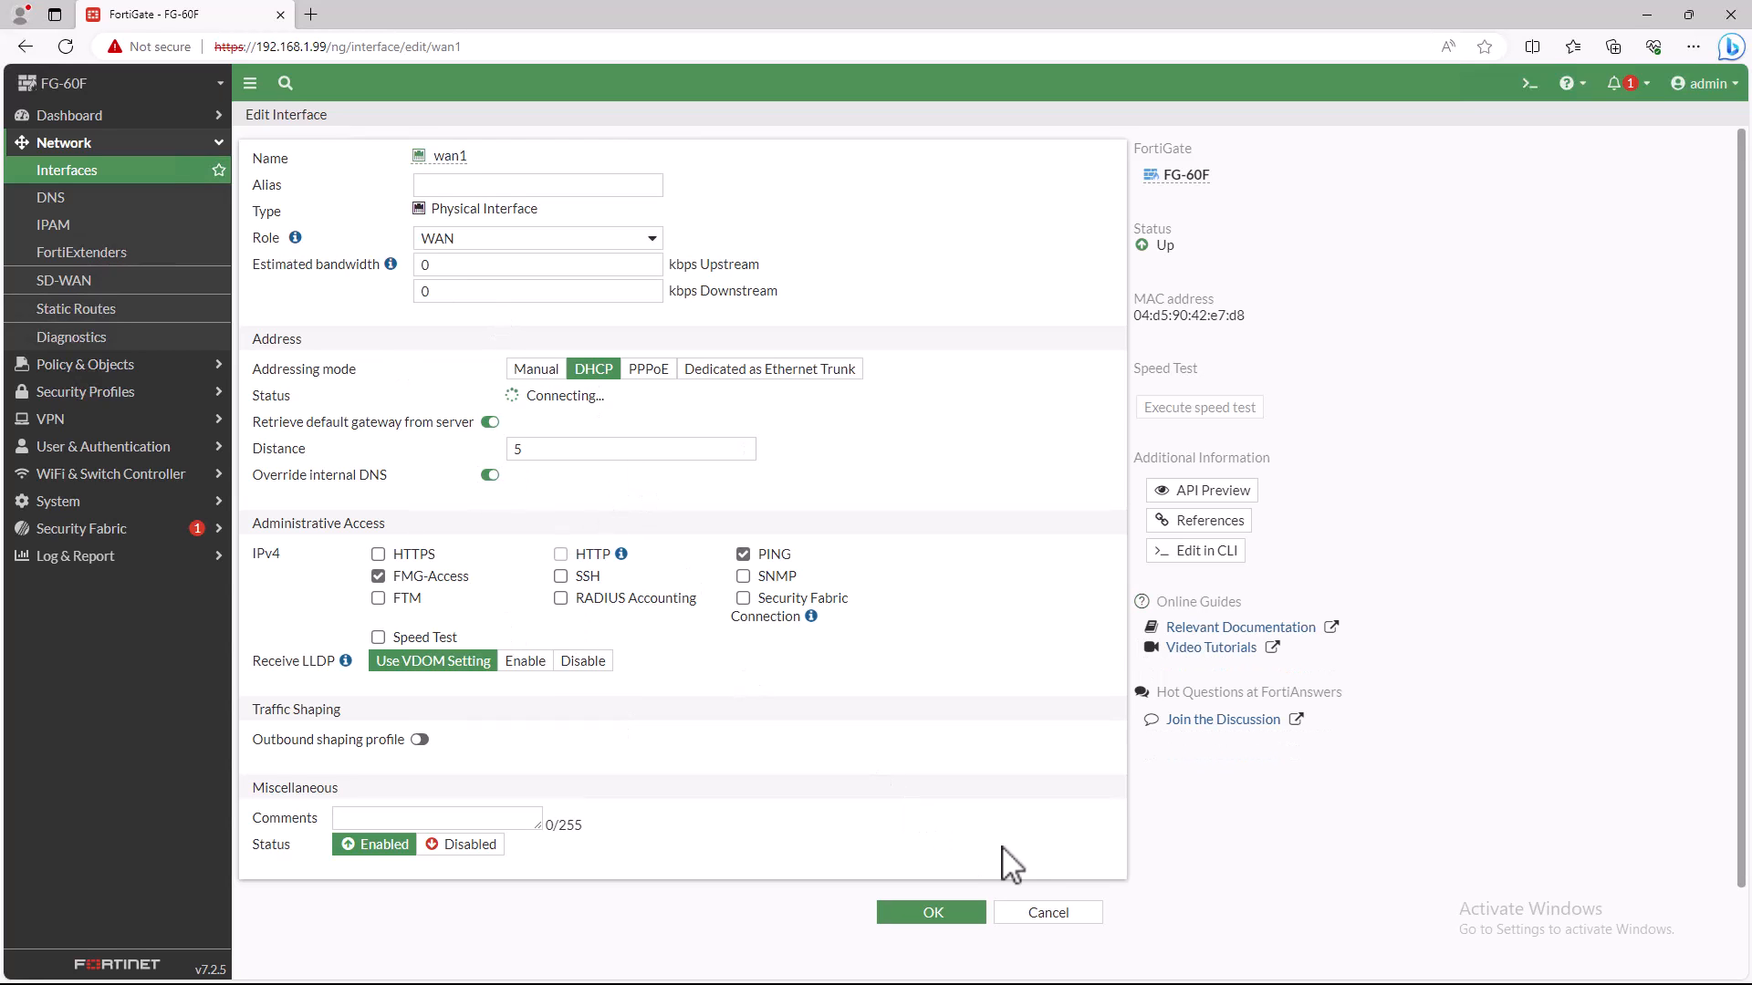
pyautogui.click(1027, 917)
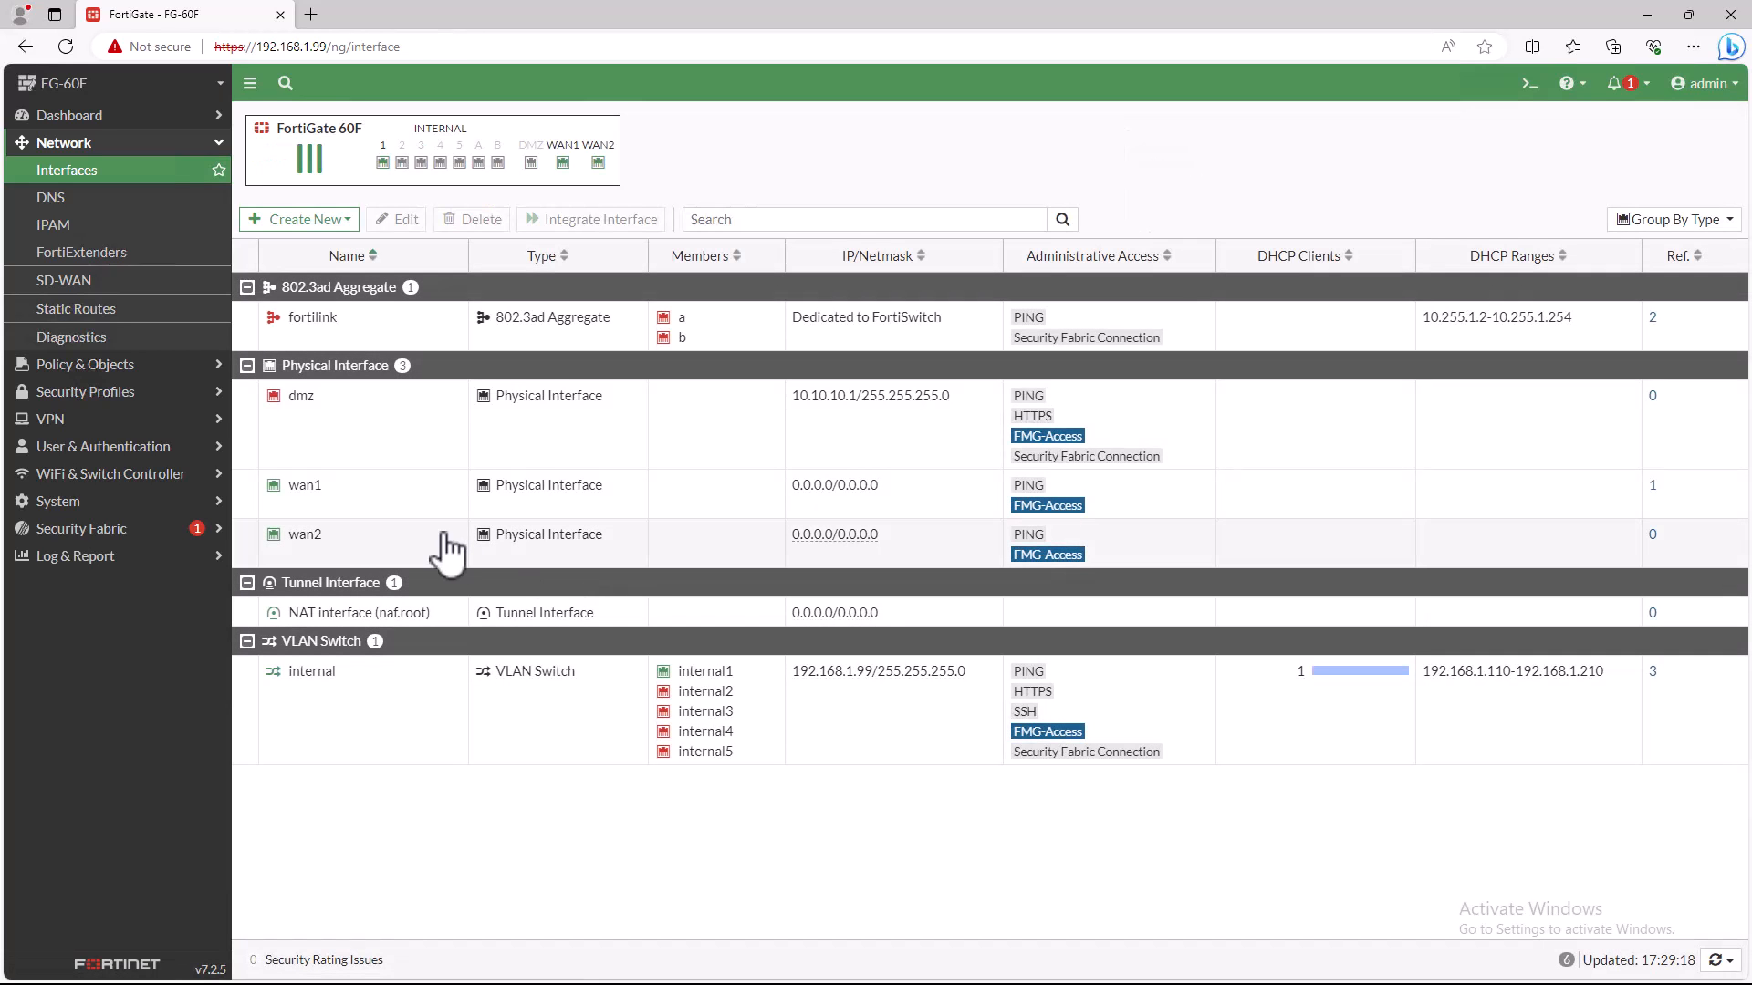
pyautogui.doubleClick(336, 531)
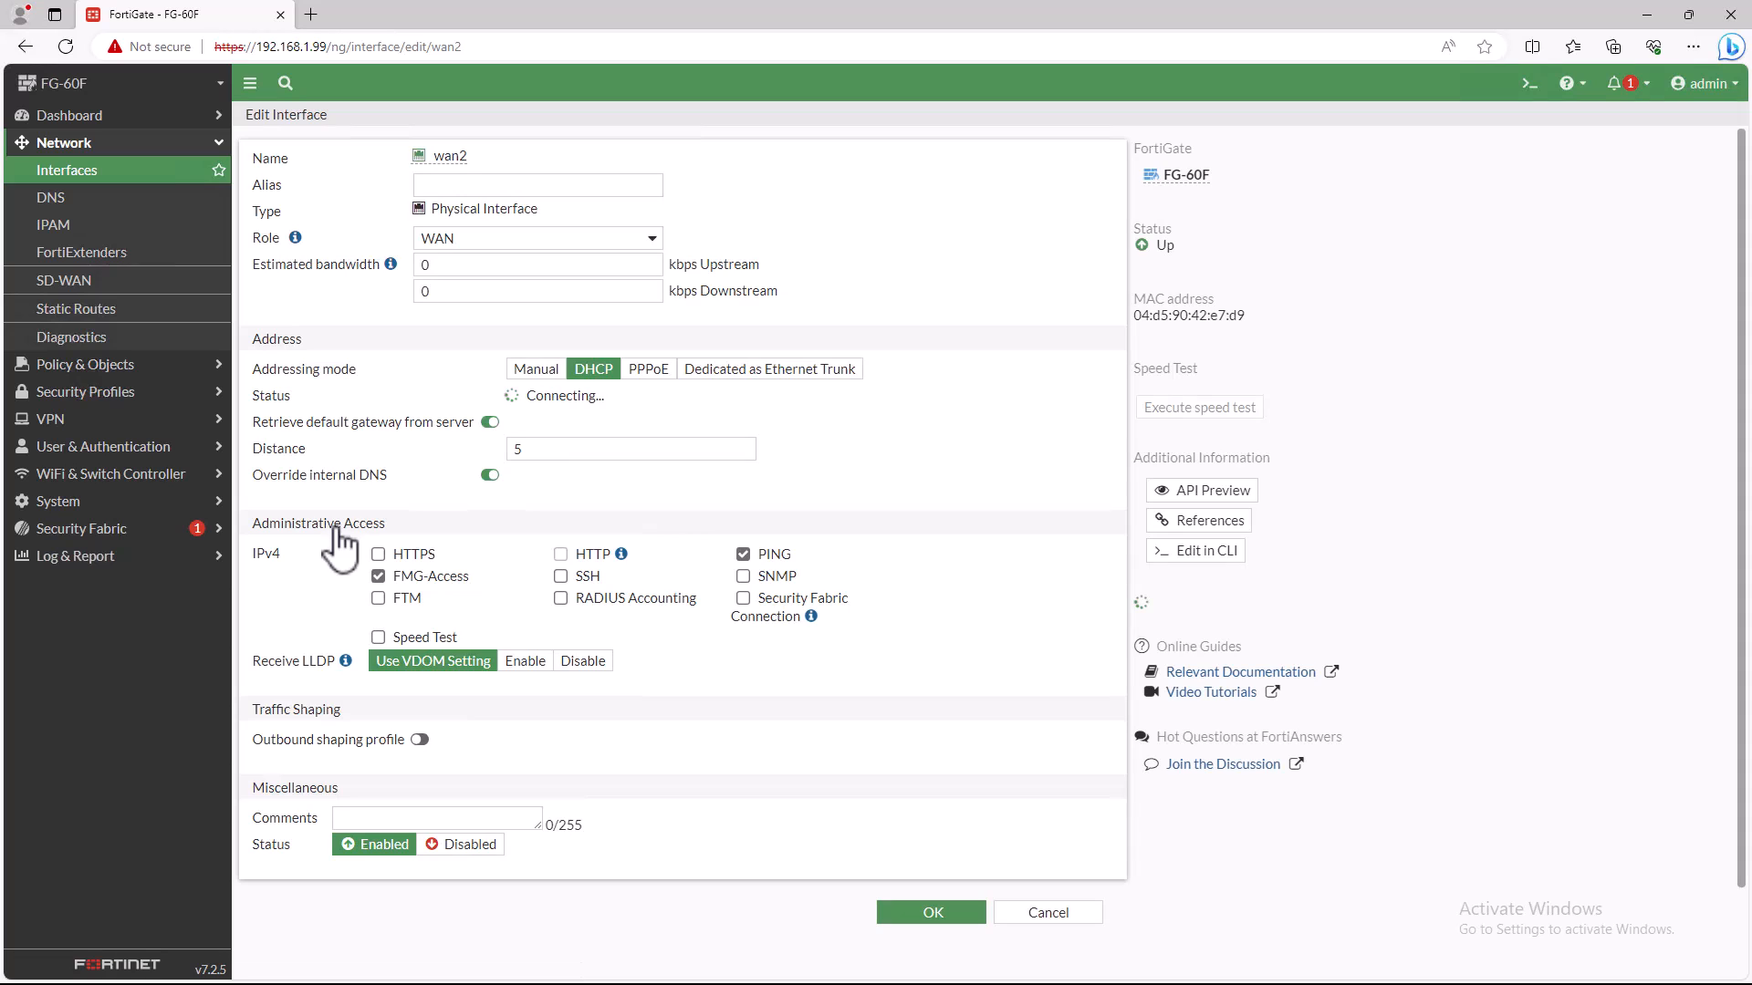
pyautogui.click(1050, 916)
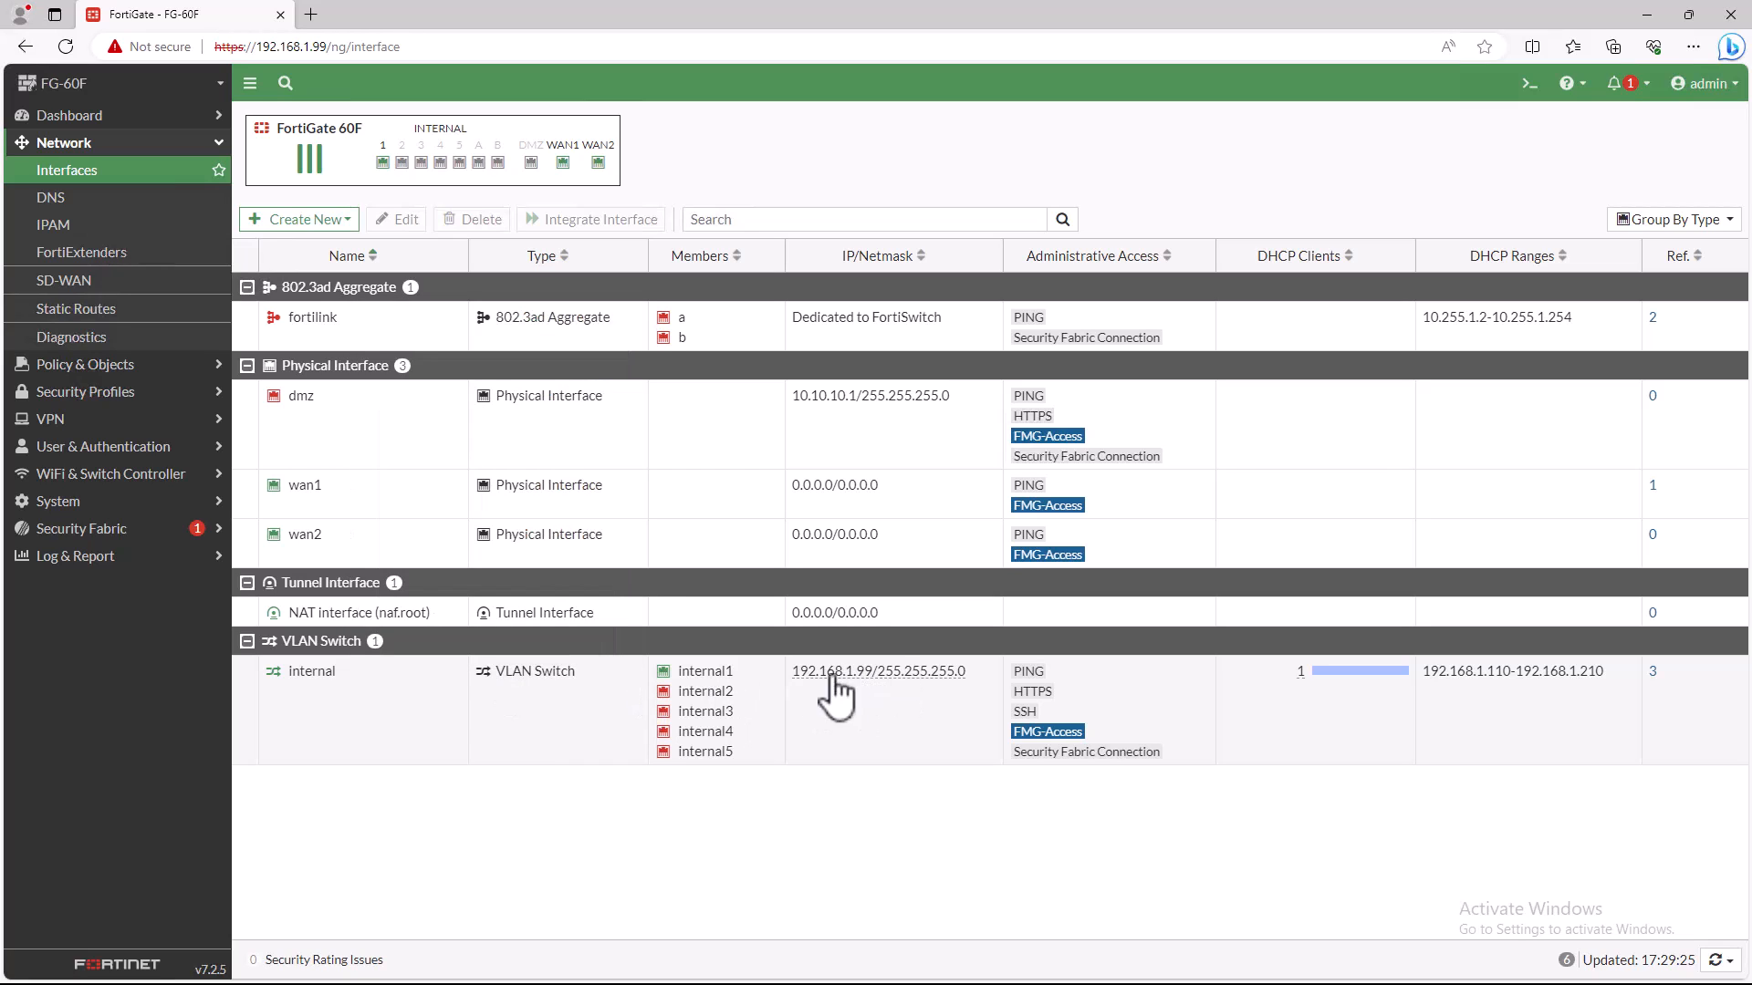
# - Remove internal2, internal3, internal4 and internal5 from the internal VLAN switch and save the interface
pyautogui.click(340, 696)
pyautogui.doubleClick(340, 696)
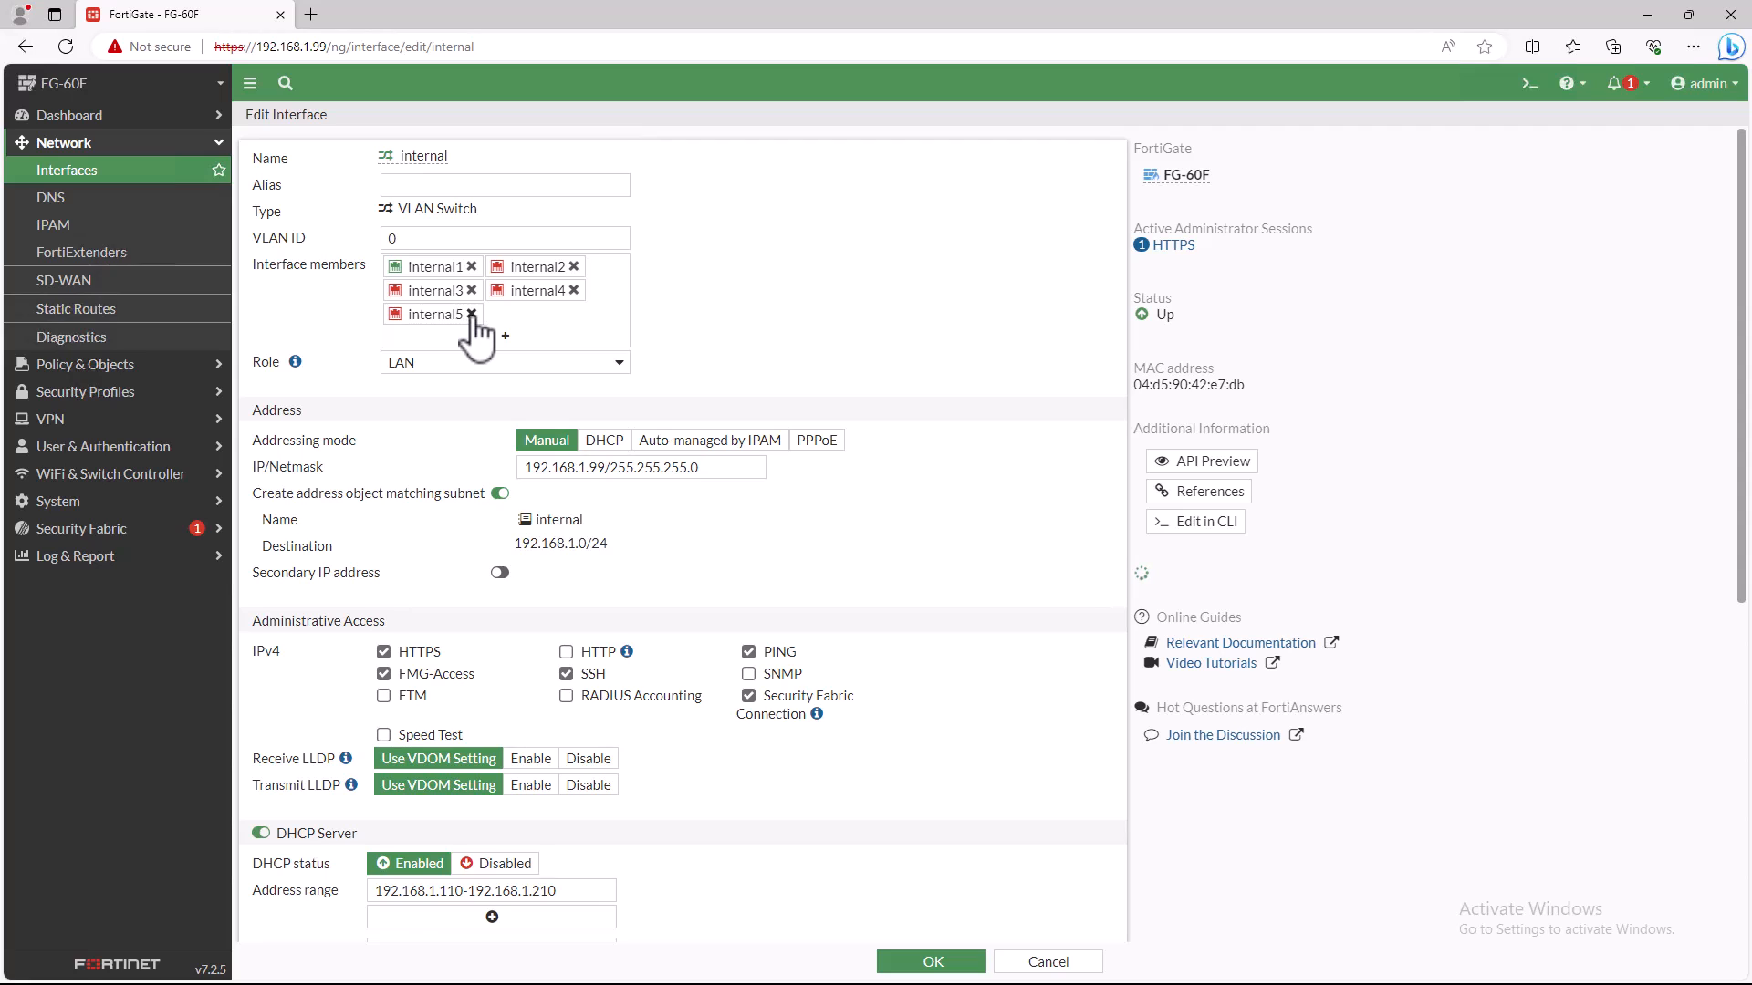
pyautogui.click(471, 315)
pyautogui.click(471, 290)
pyautogui.click(574, 266)
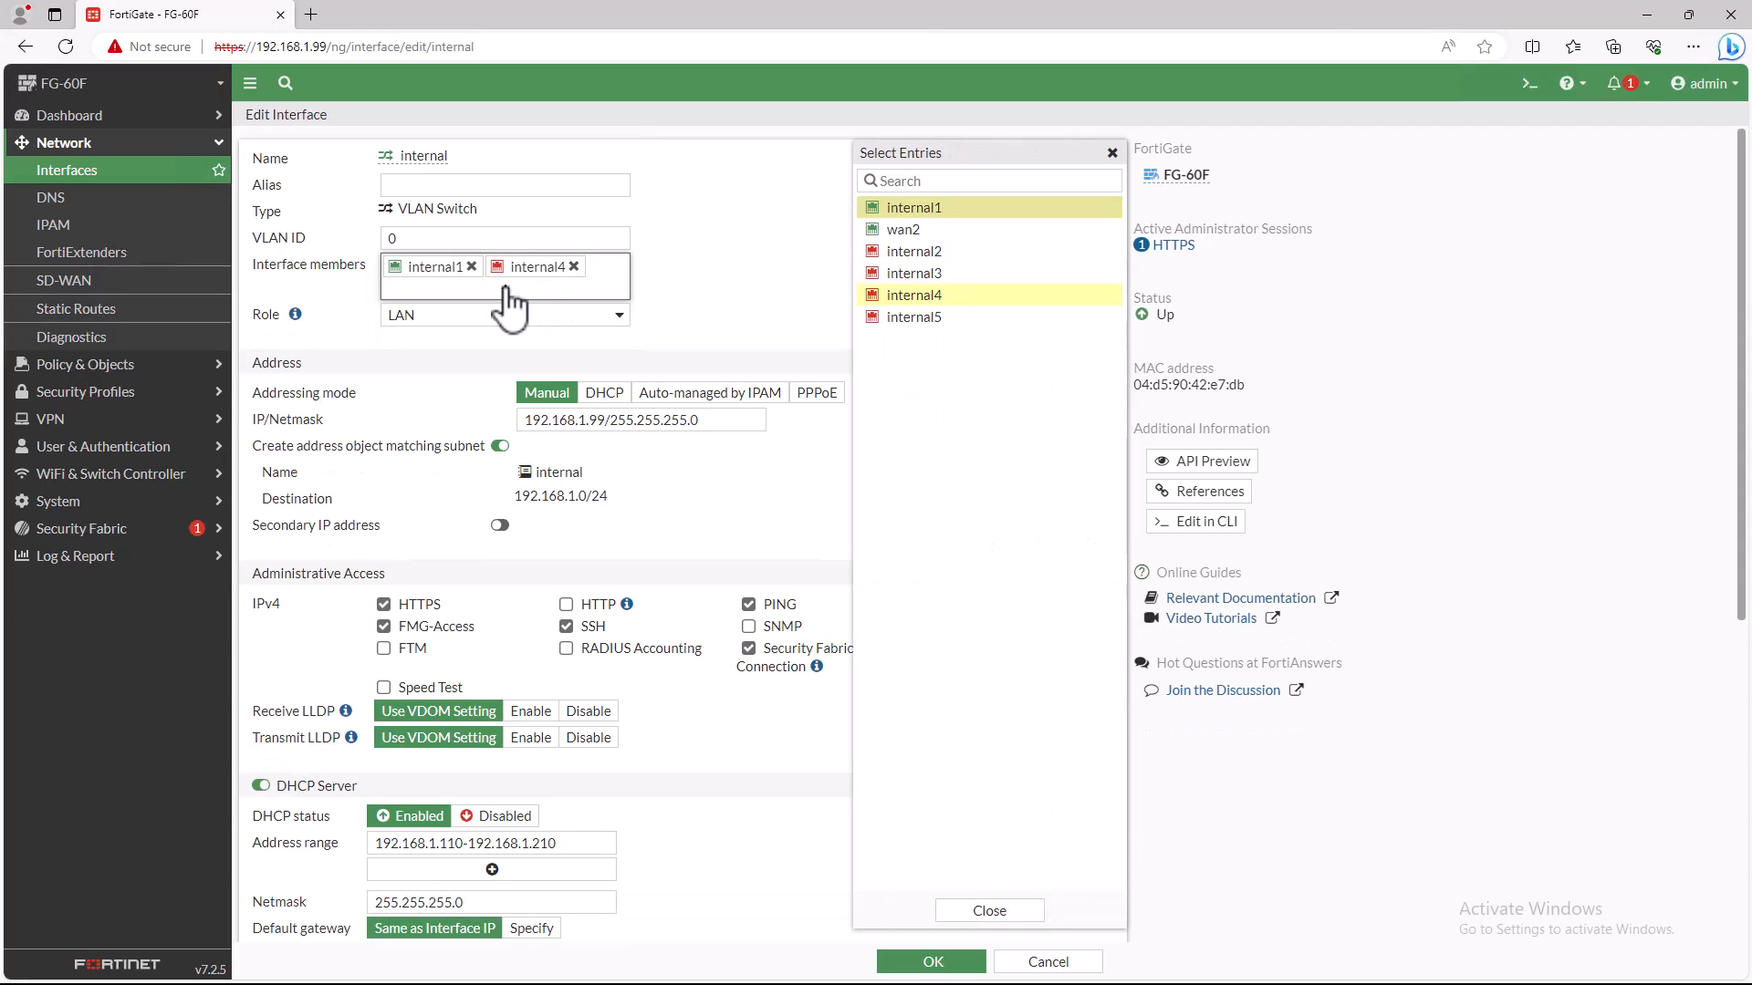
pyautogui.click(574, 266)
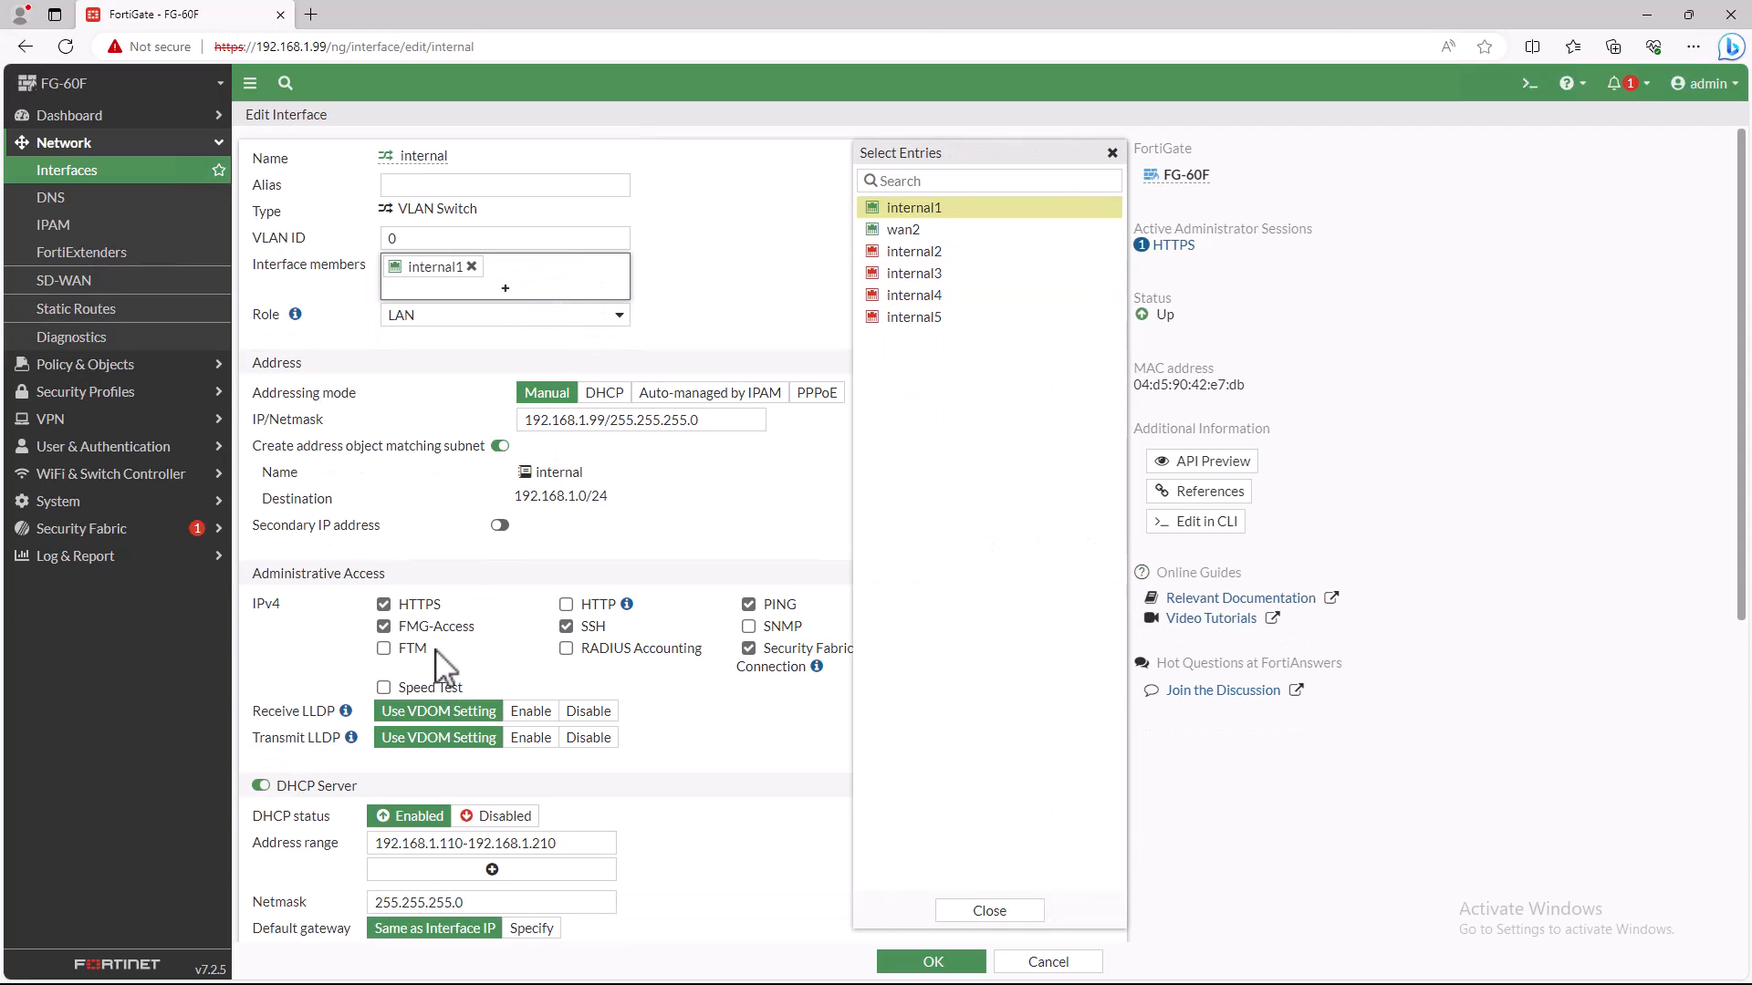
pyautogui.click(989, 910)
pyautogui.click(944, 963)
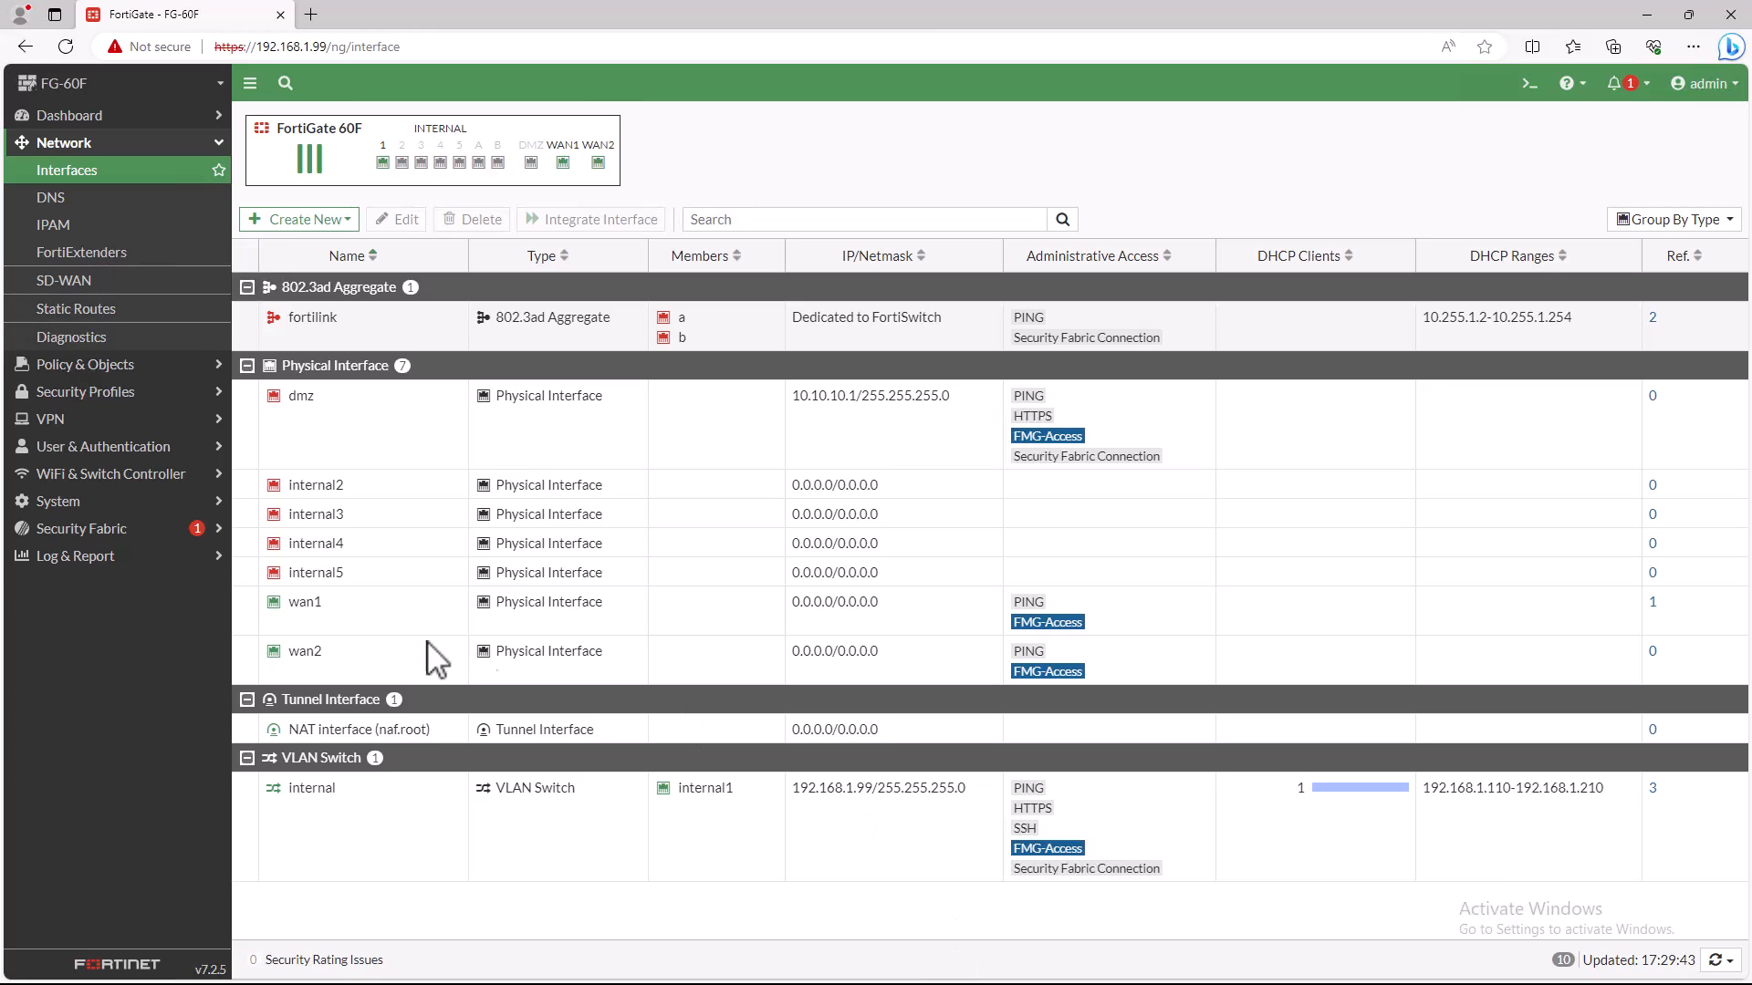
# - Enable the Load Balance feature in the system's feature visibility settings and apply the change
pyautogui.click(77, 508)
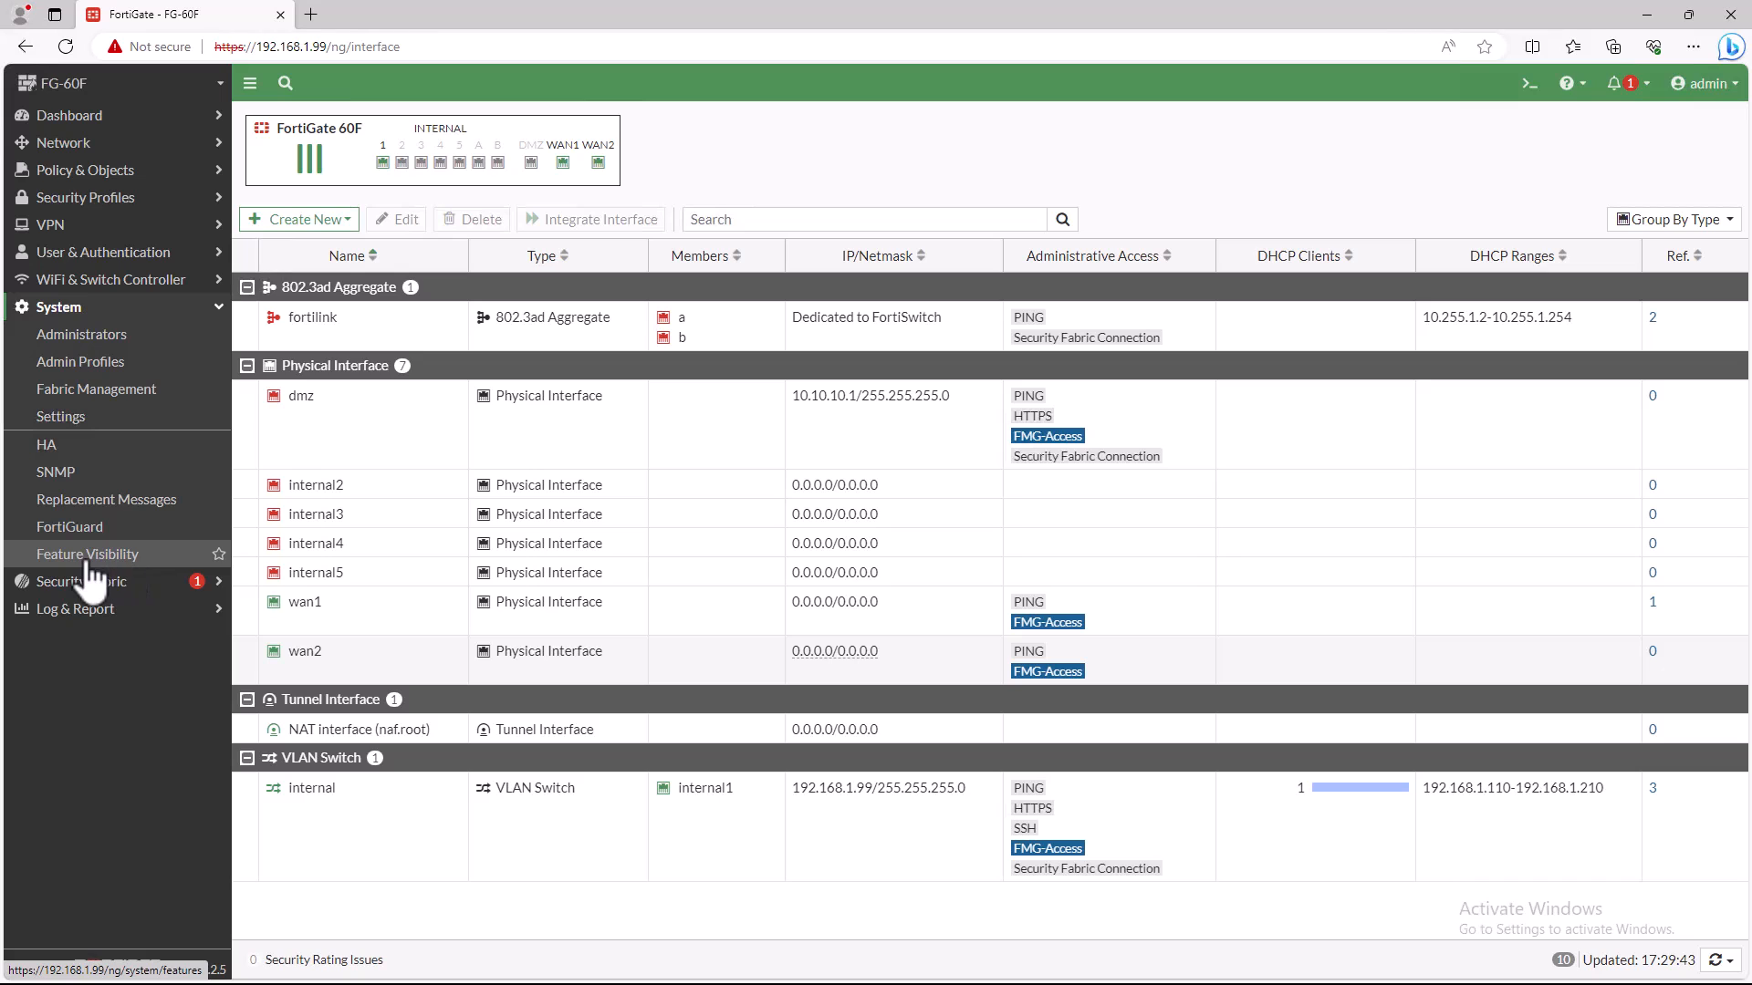
pyautogui.click(106, 559)
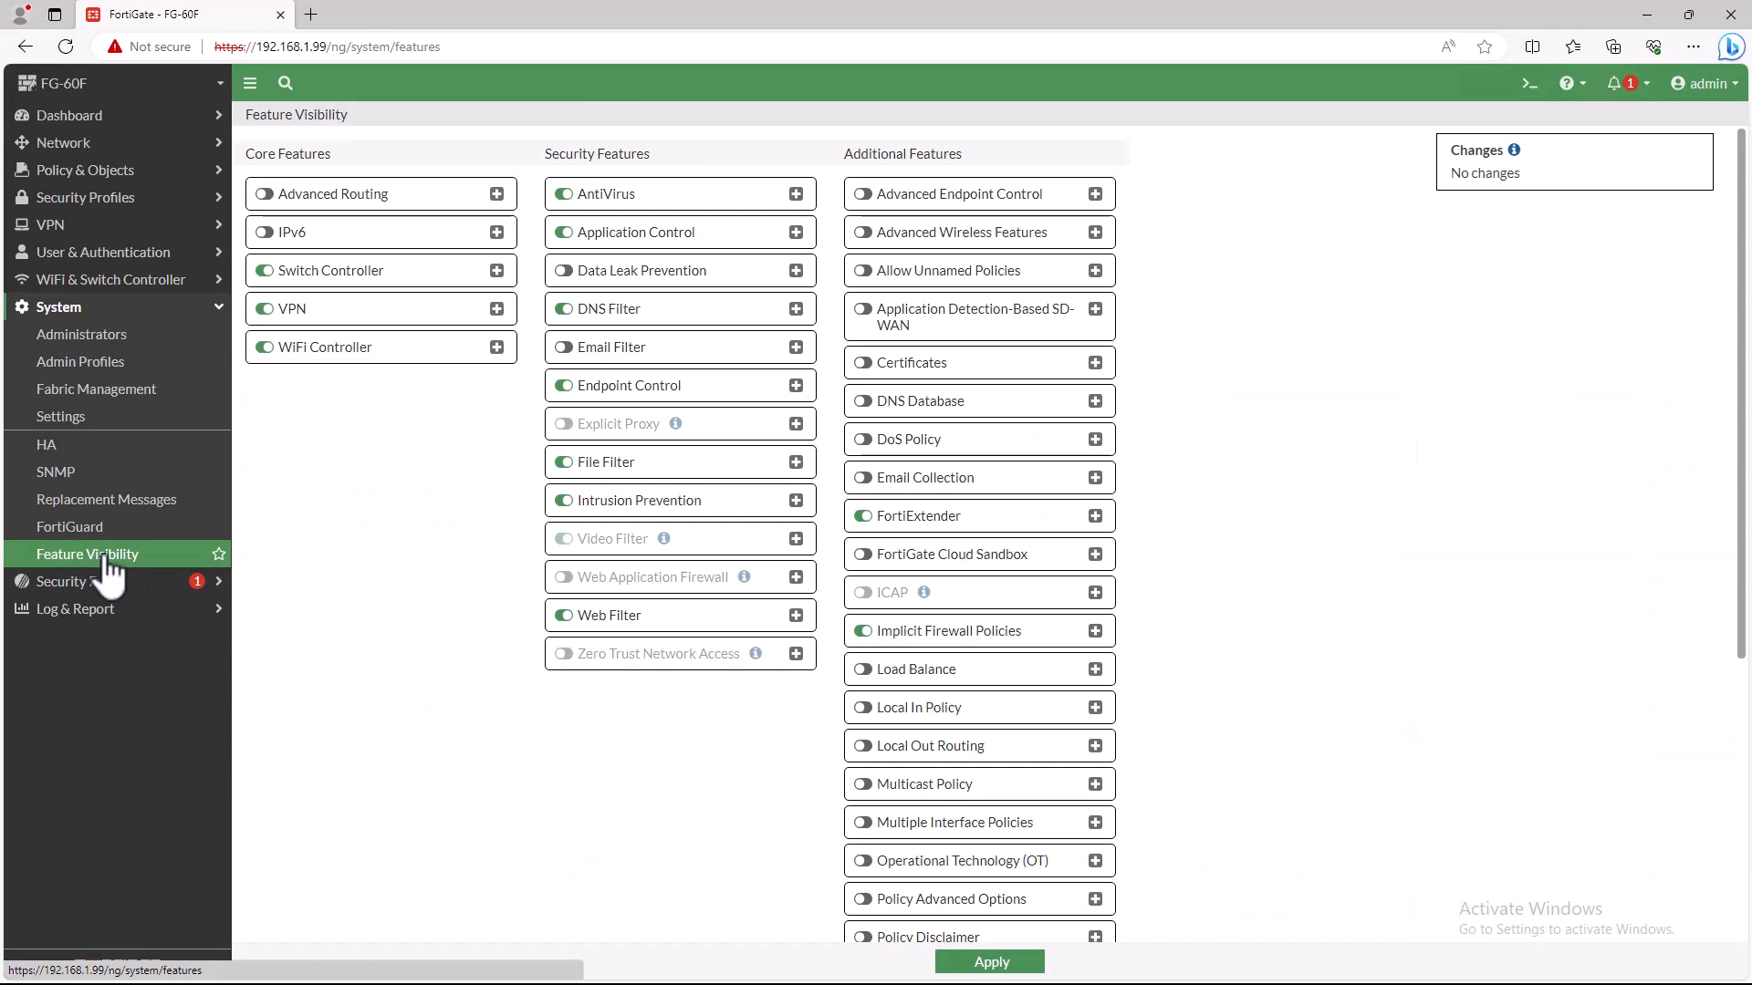
pyautogui.click(866, 671)
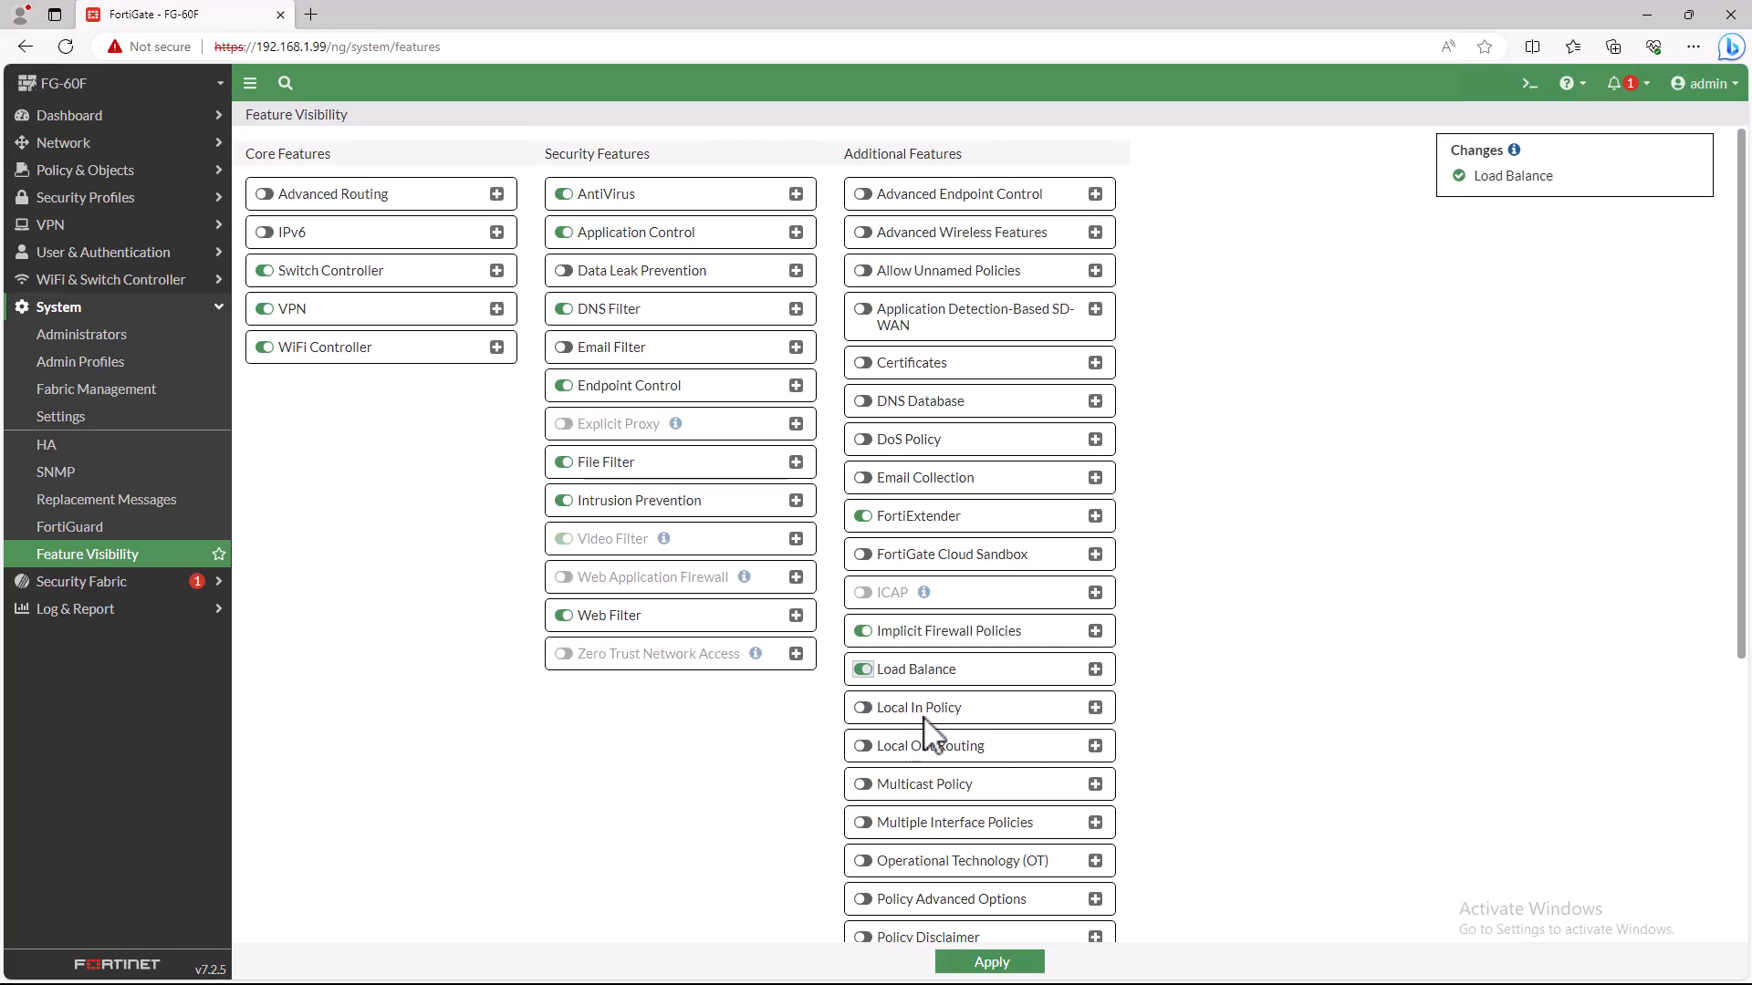
pyautogui.scroll(-3, 926, 734)
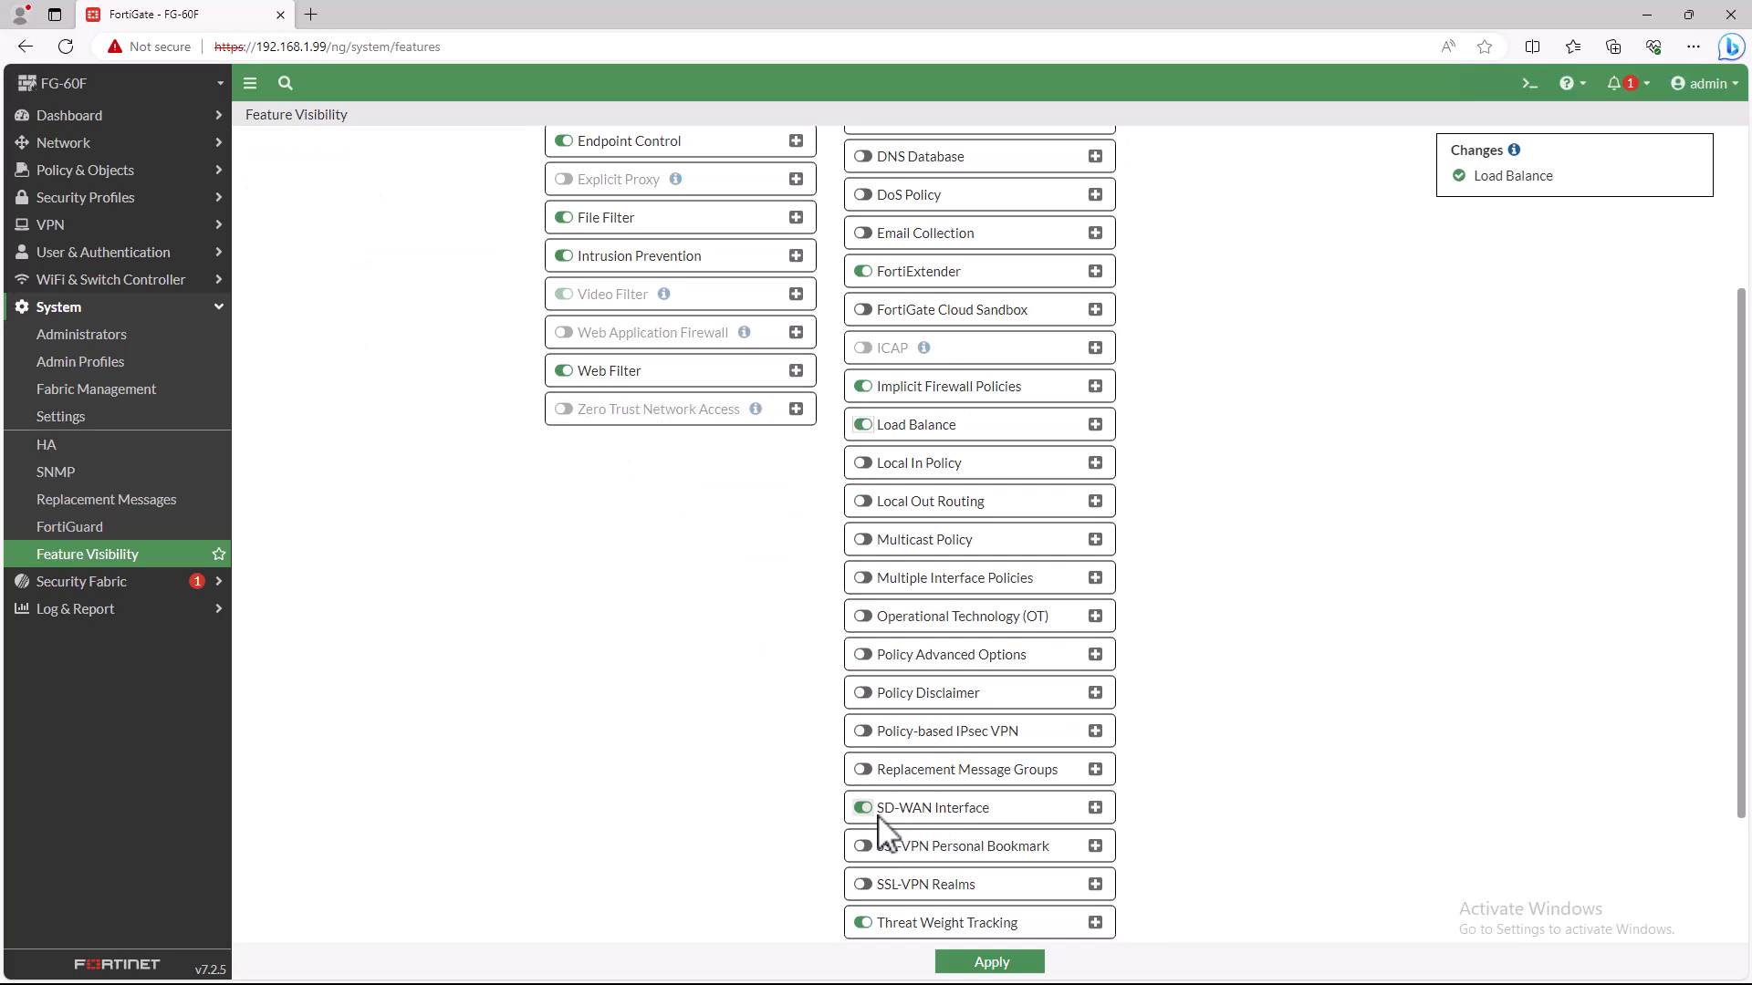
pyautogui.click(1018, 963)
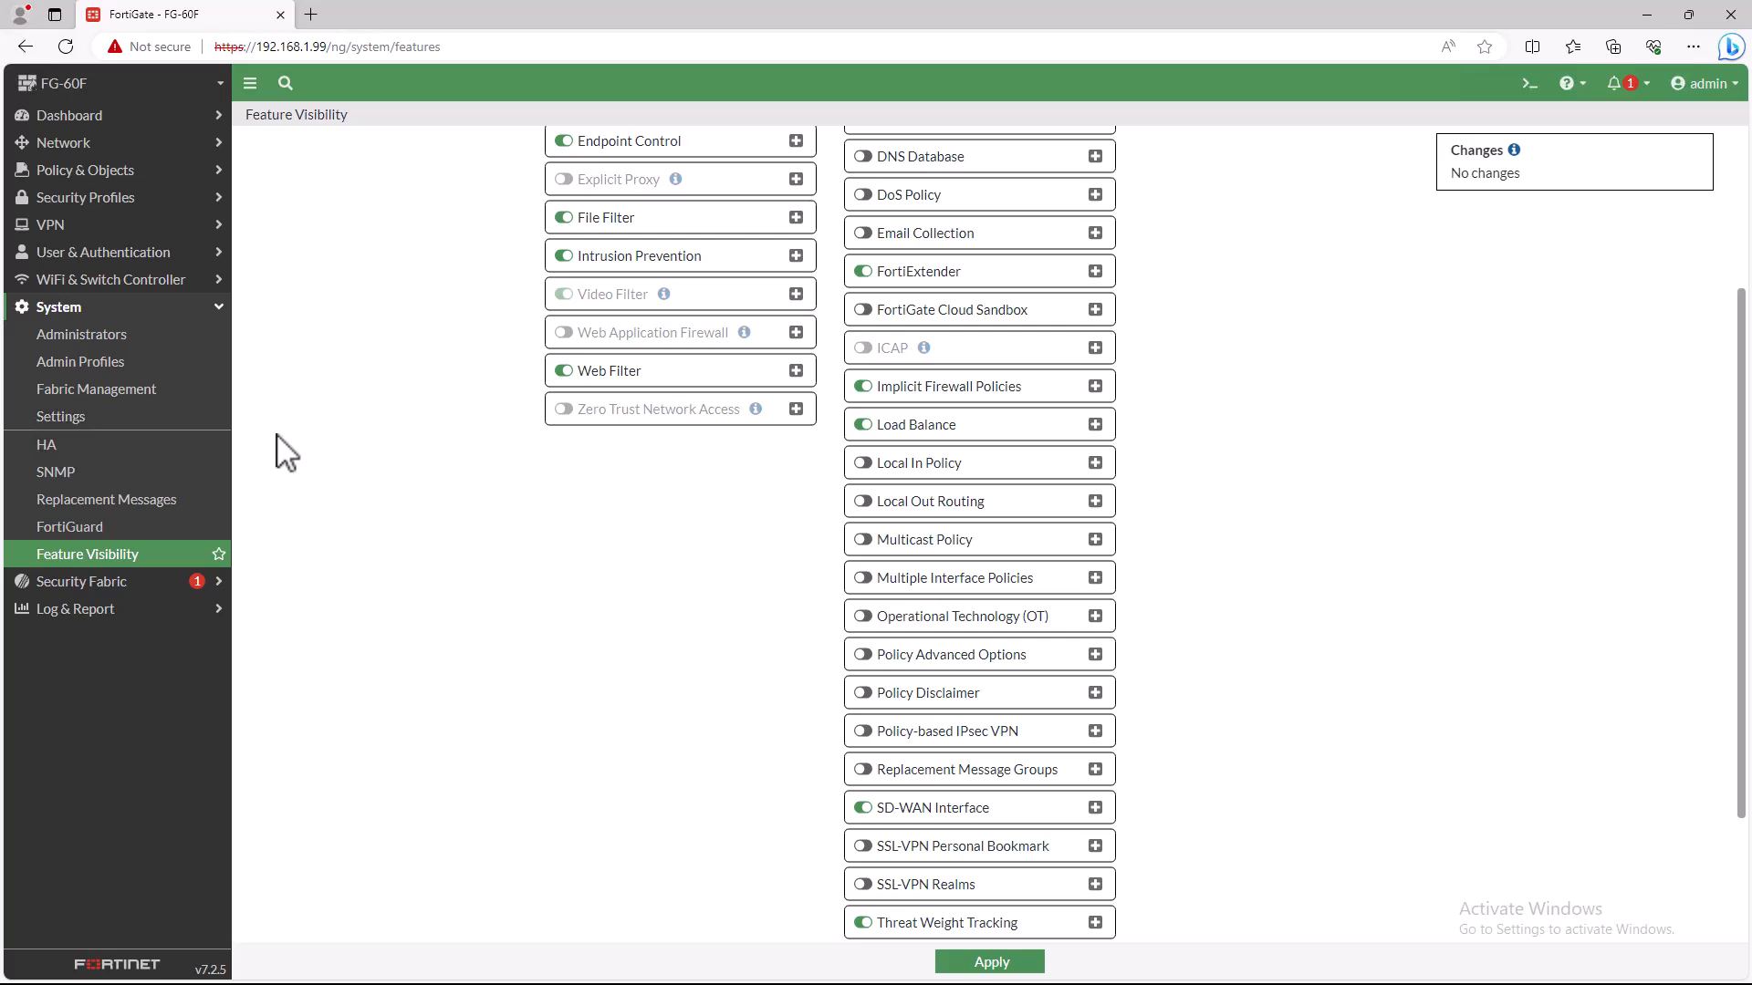
# - Configure the wan1 interface with PPPoE addressing, the WAN role and the alias ISP1
pyautogui.click(75, 144)
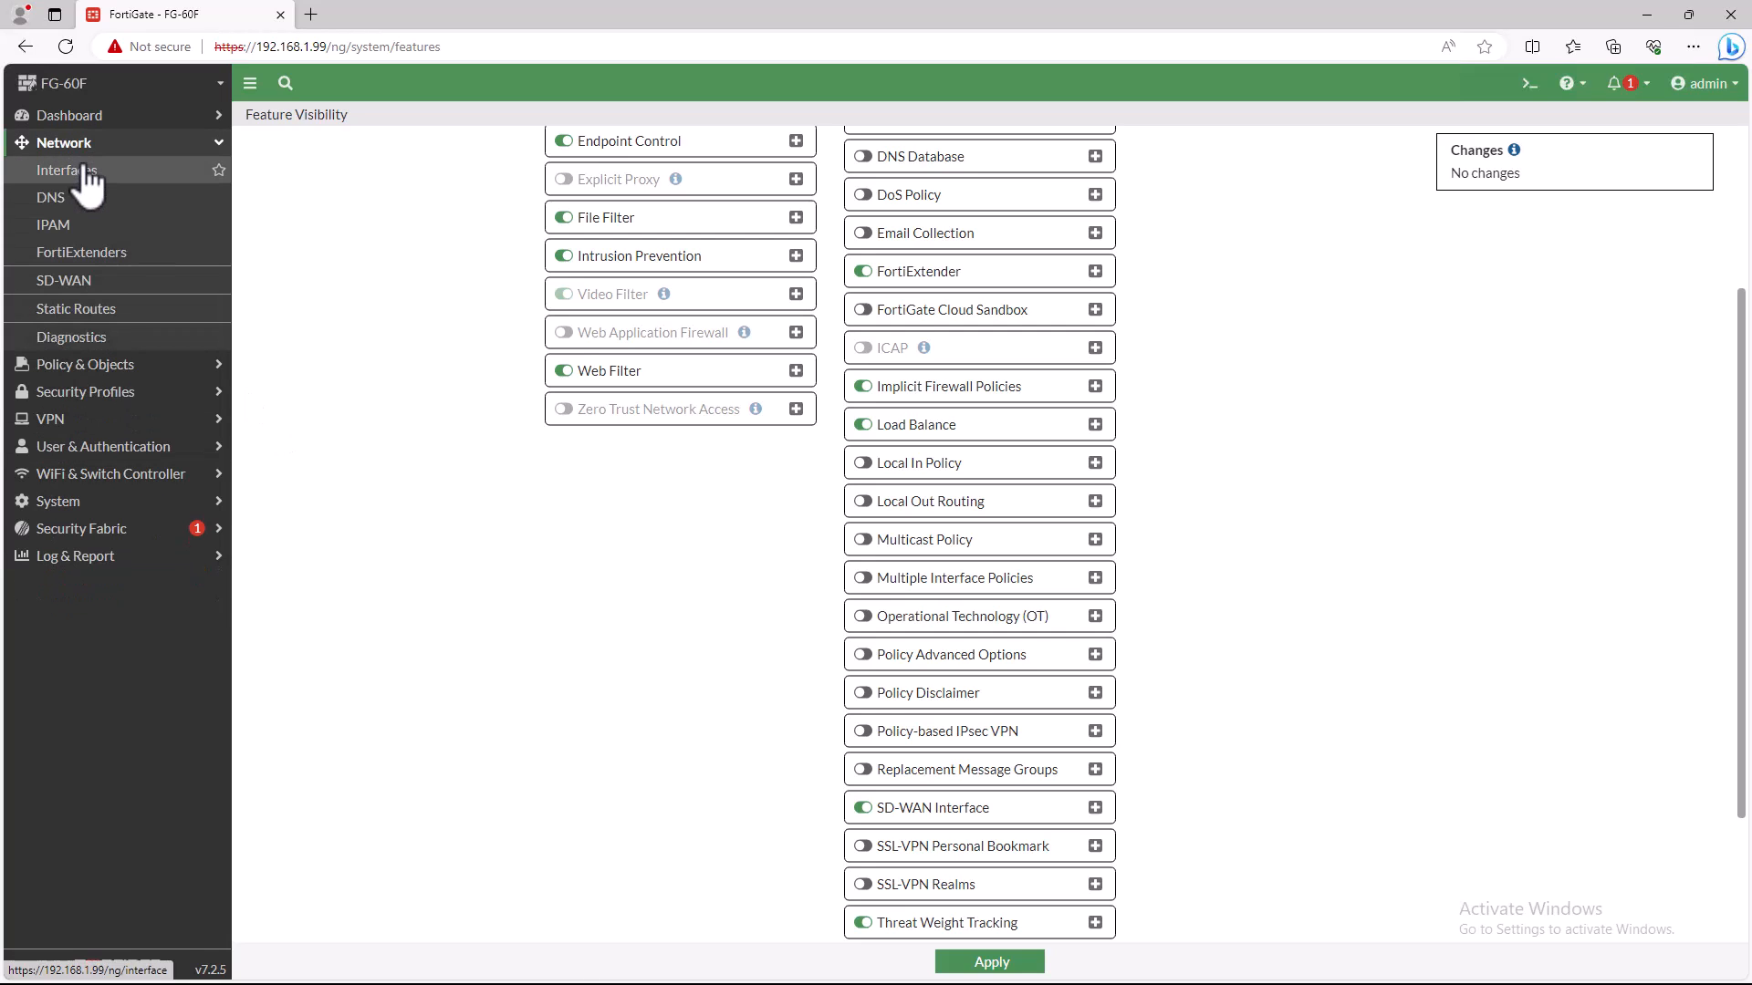
pyautogui.click(86, 171)
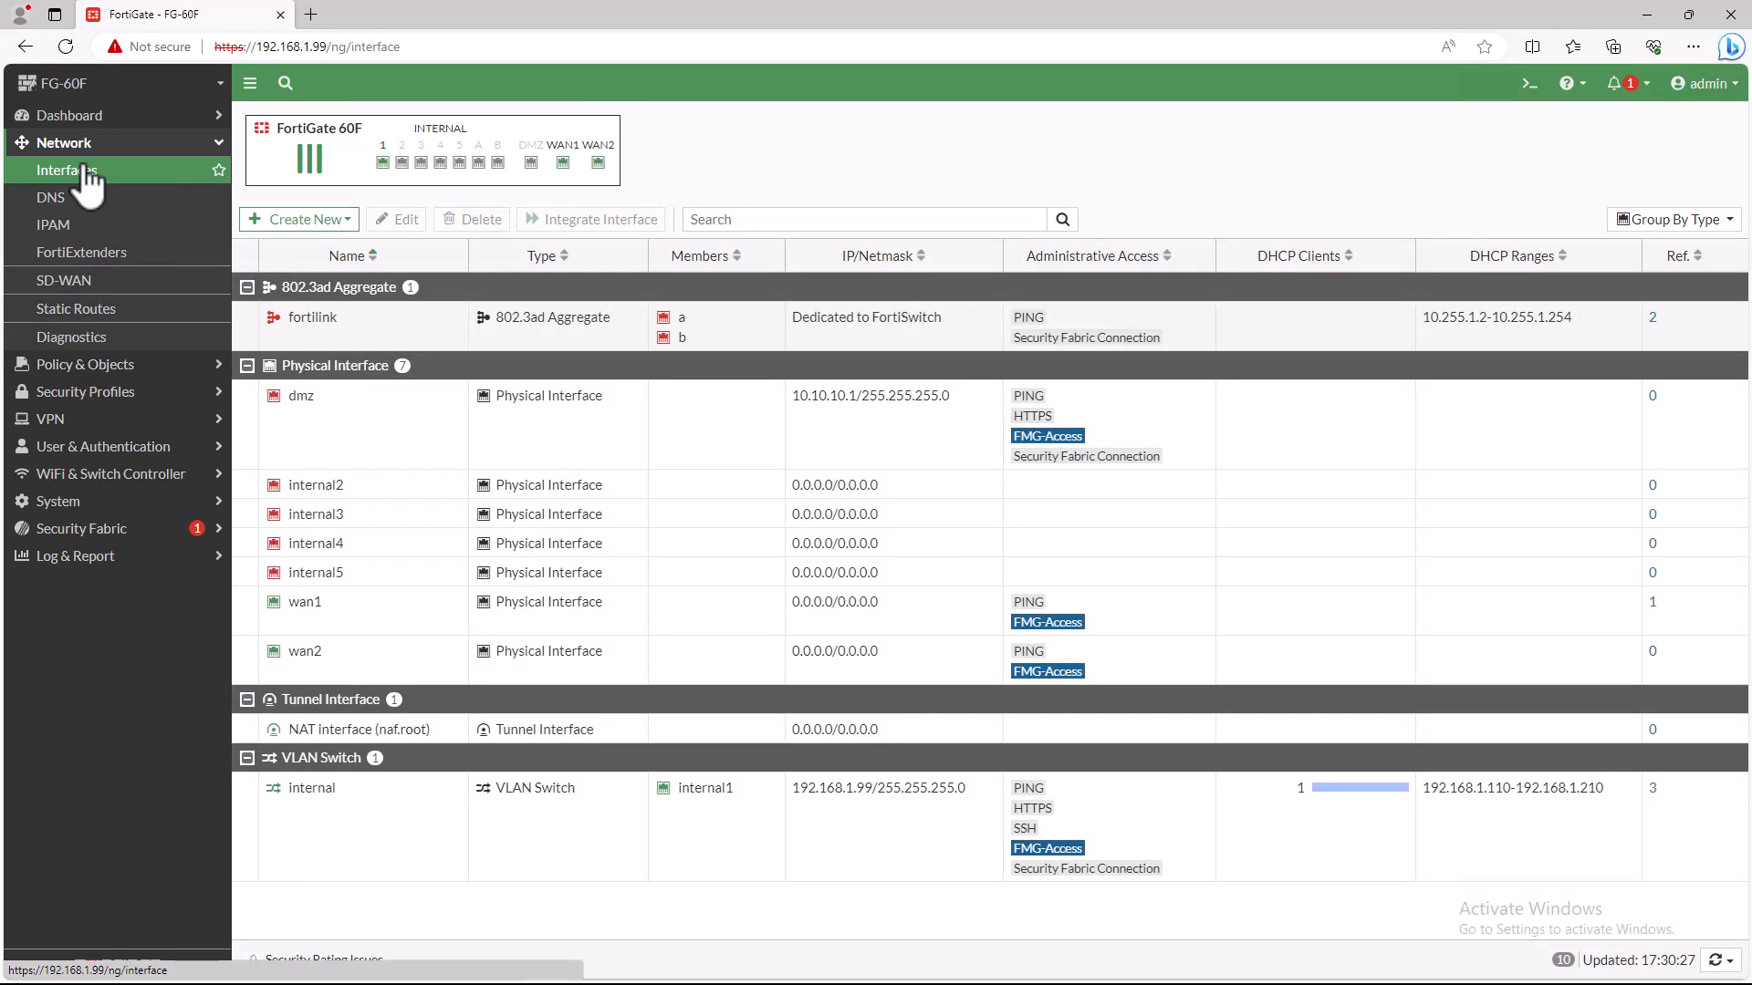
pyautogui.doubleClick(319, 607)
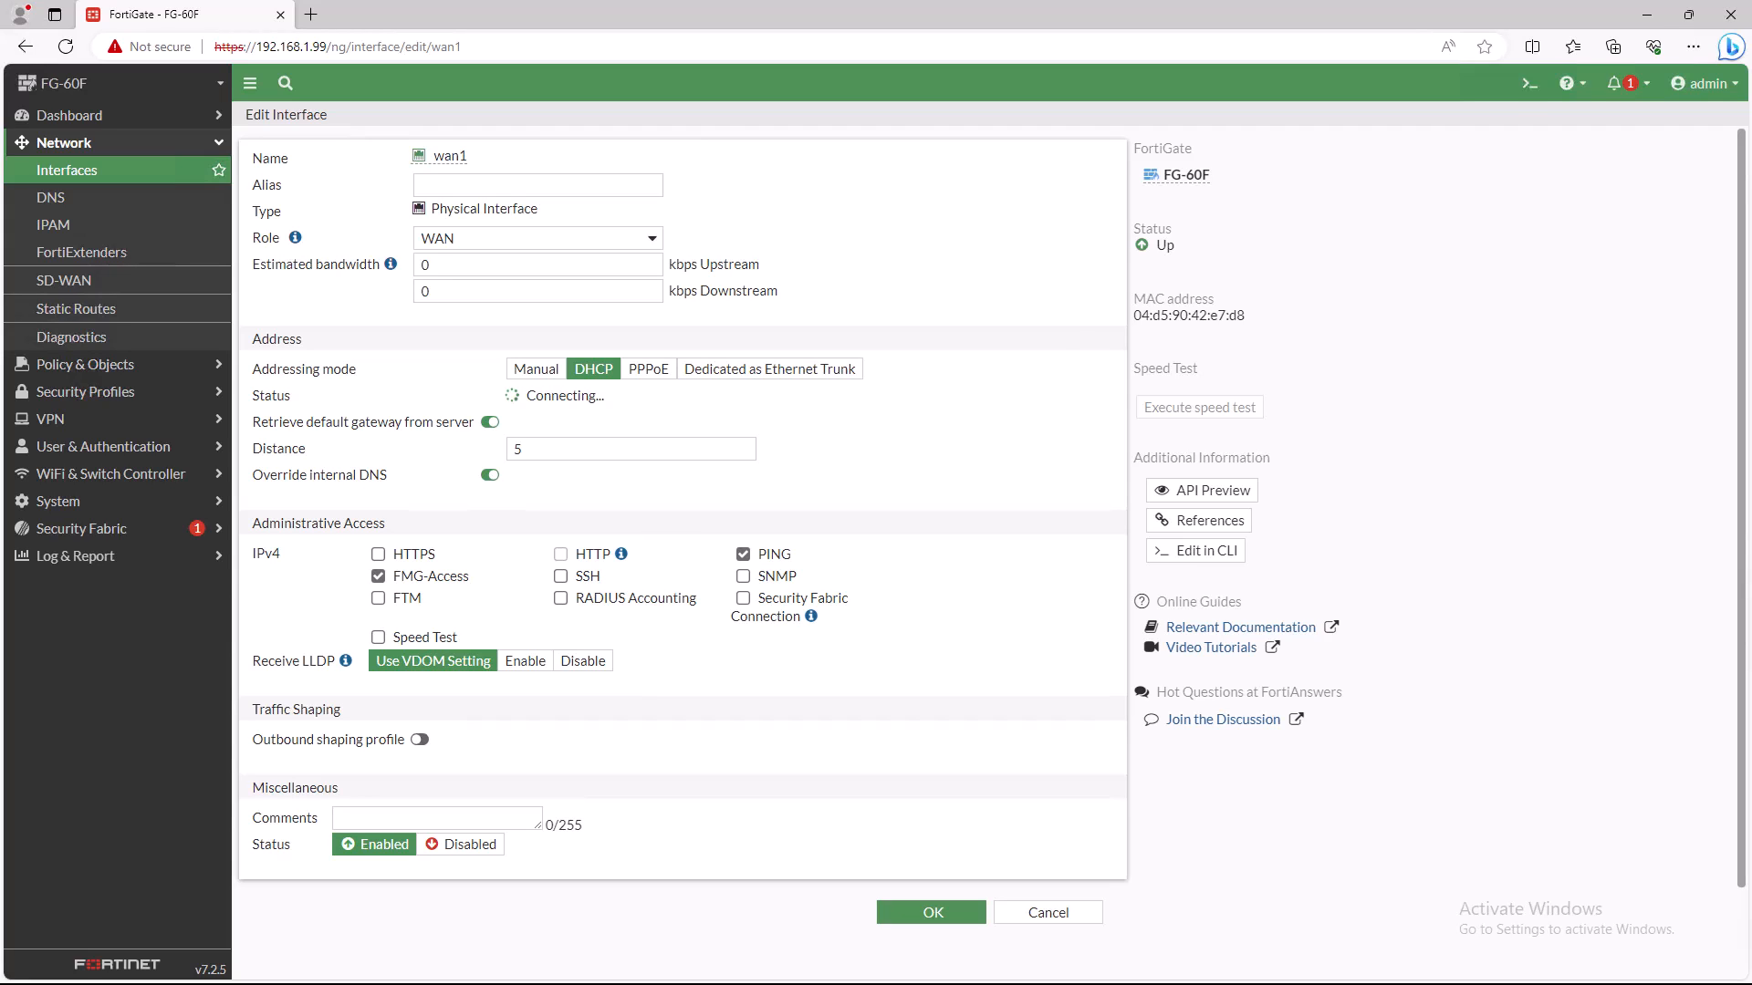
pyautogui.click(649, 371)
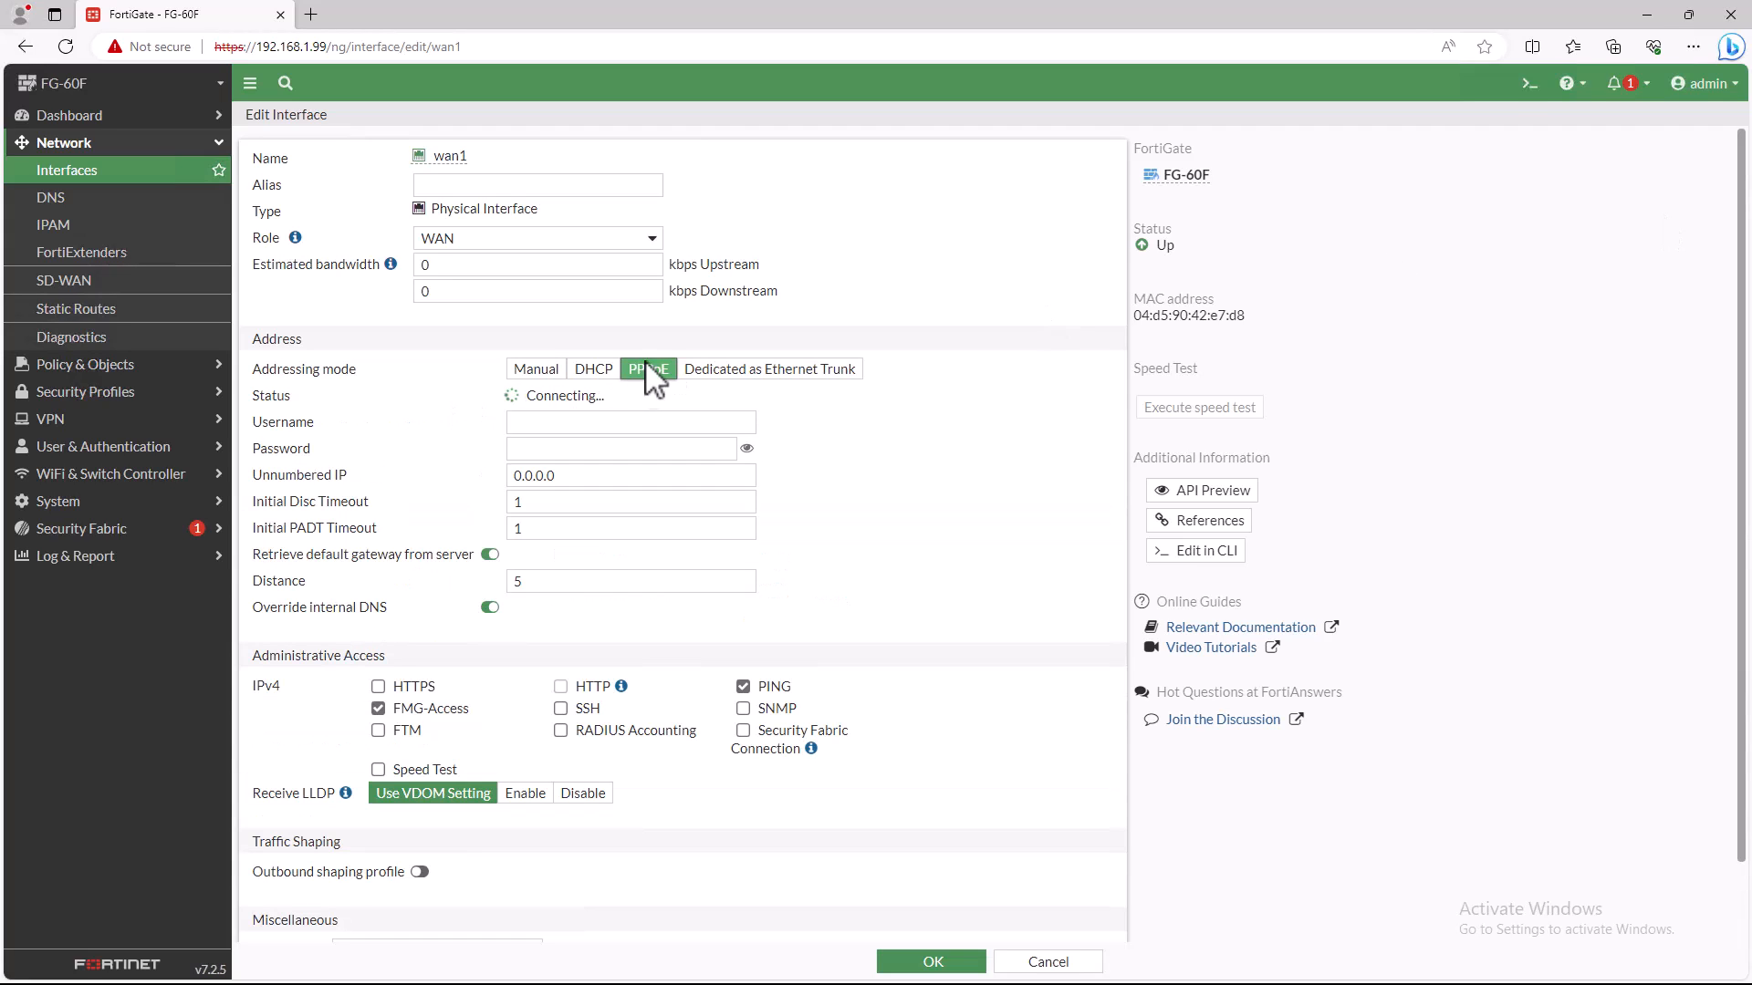
pyautogui.click(643, 241)
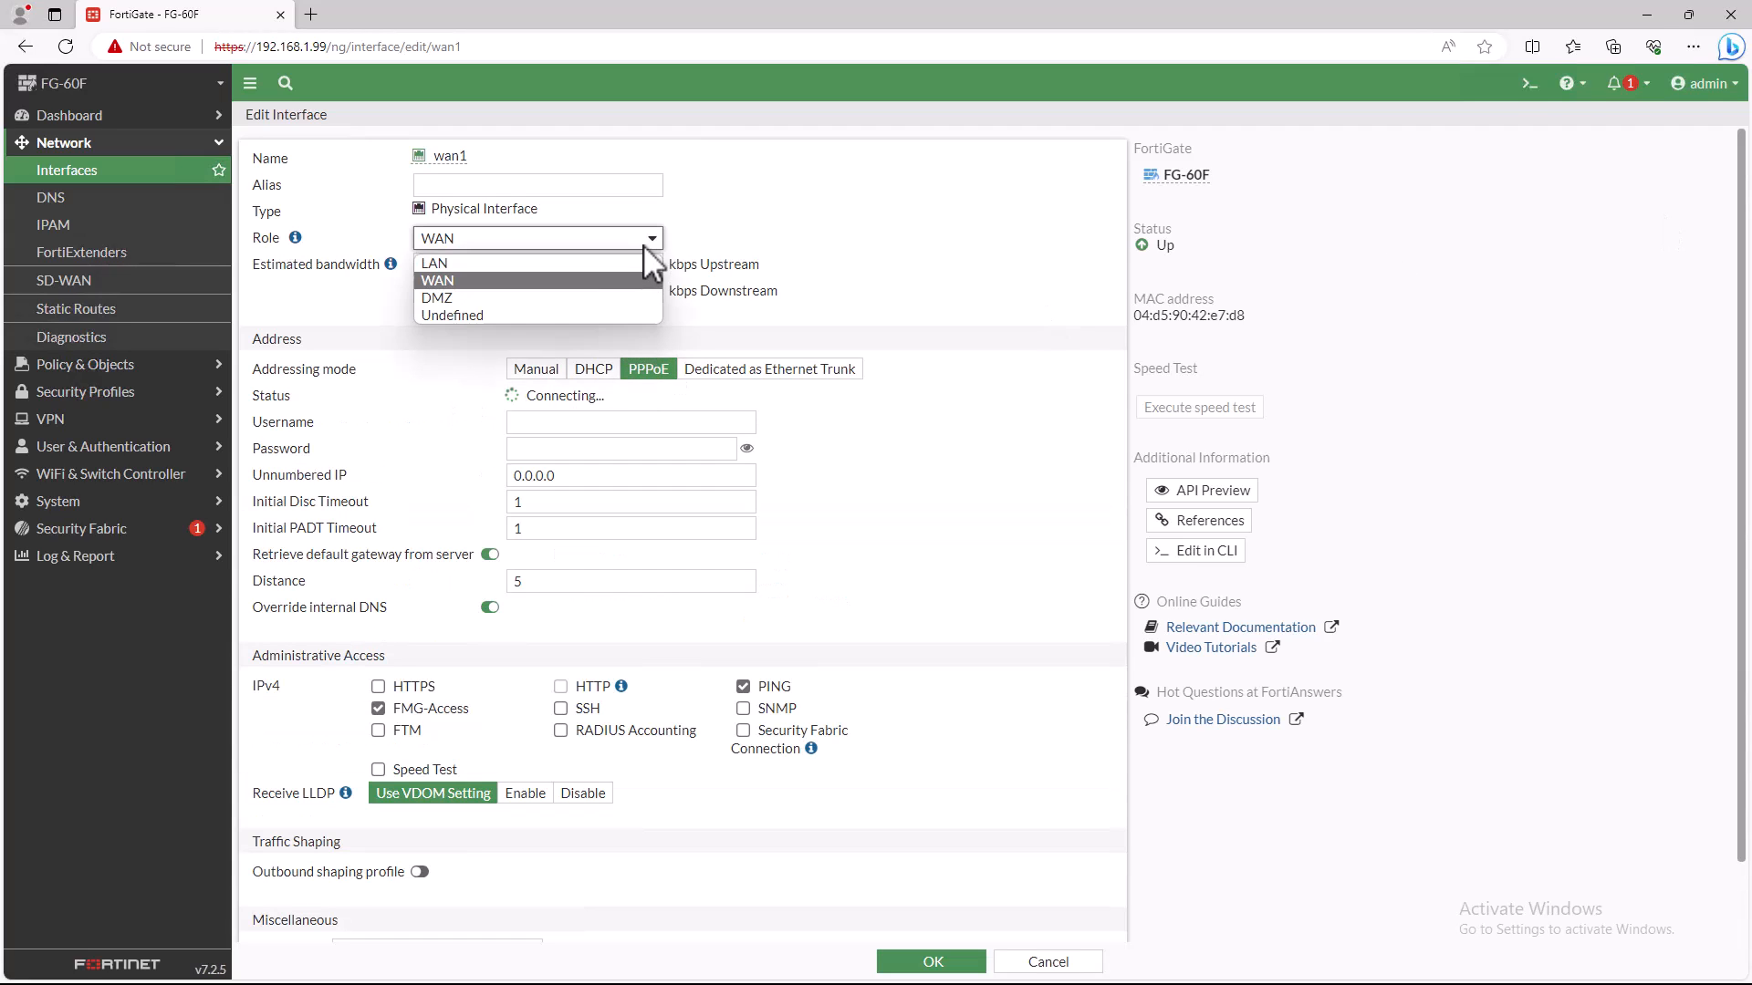
pyautogui.click(585, 282)
pyautogui.click(569, 187)
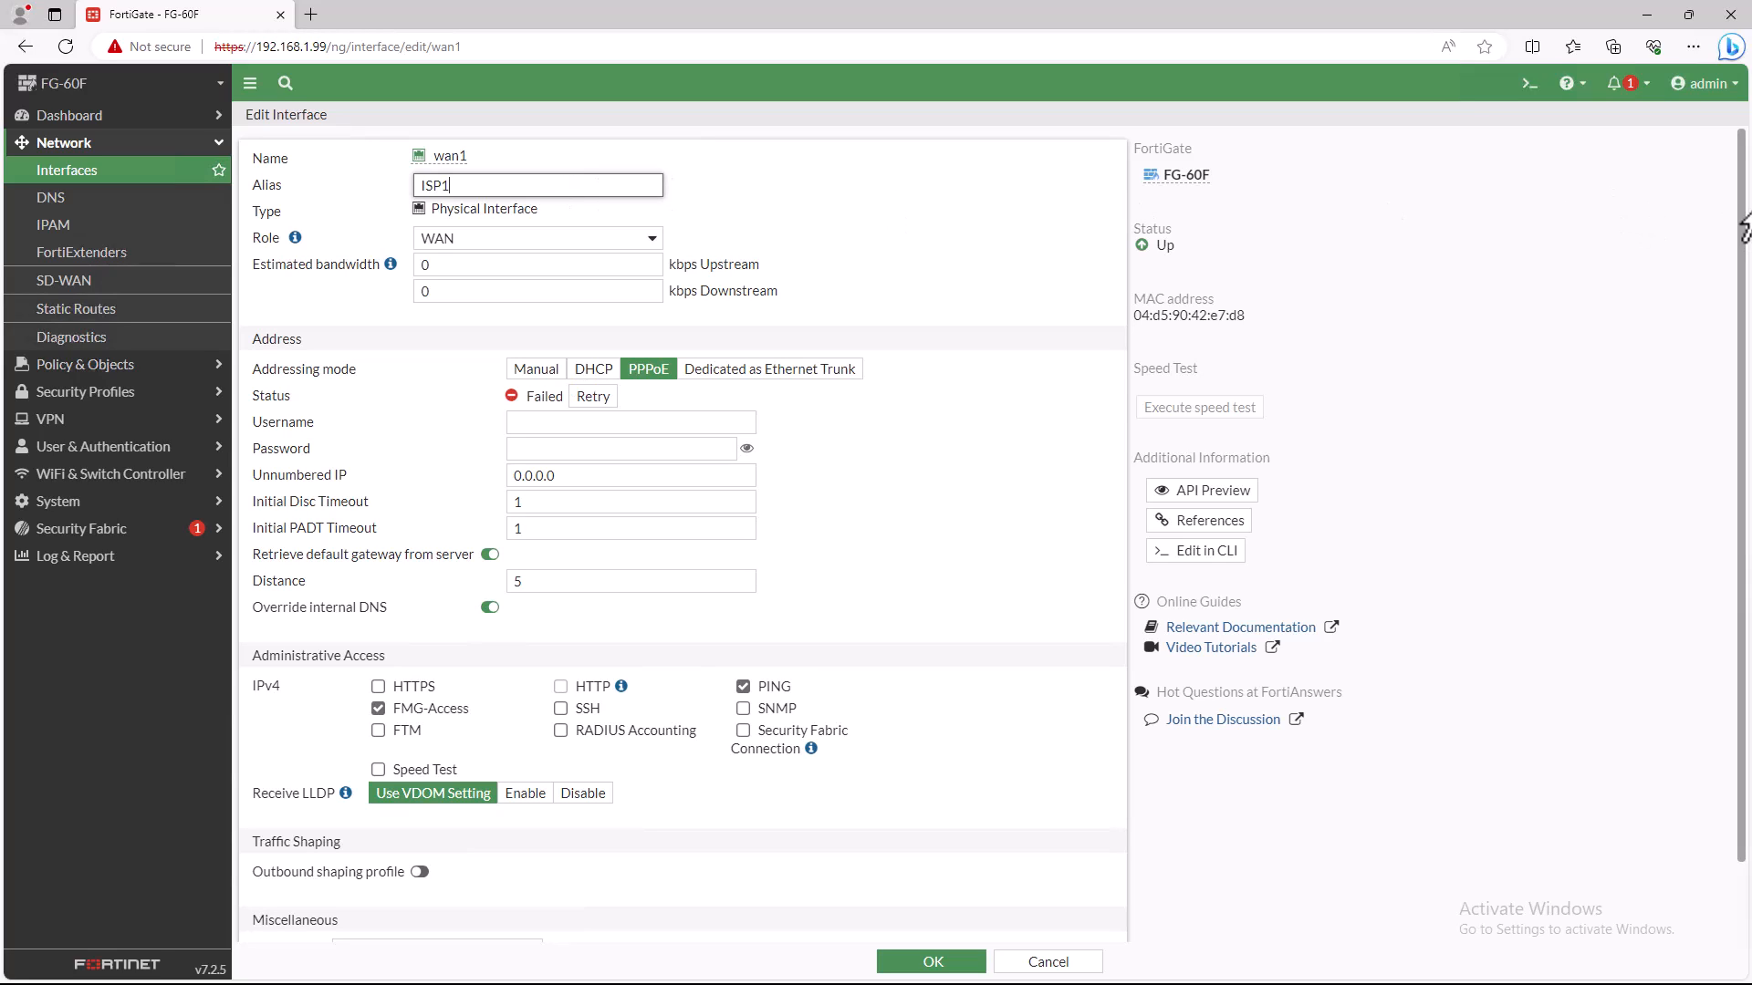
# - Enter the PPPoE username and password for wan1 and save the interface
pyautogui.click(594, 423)
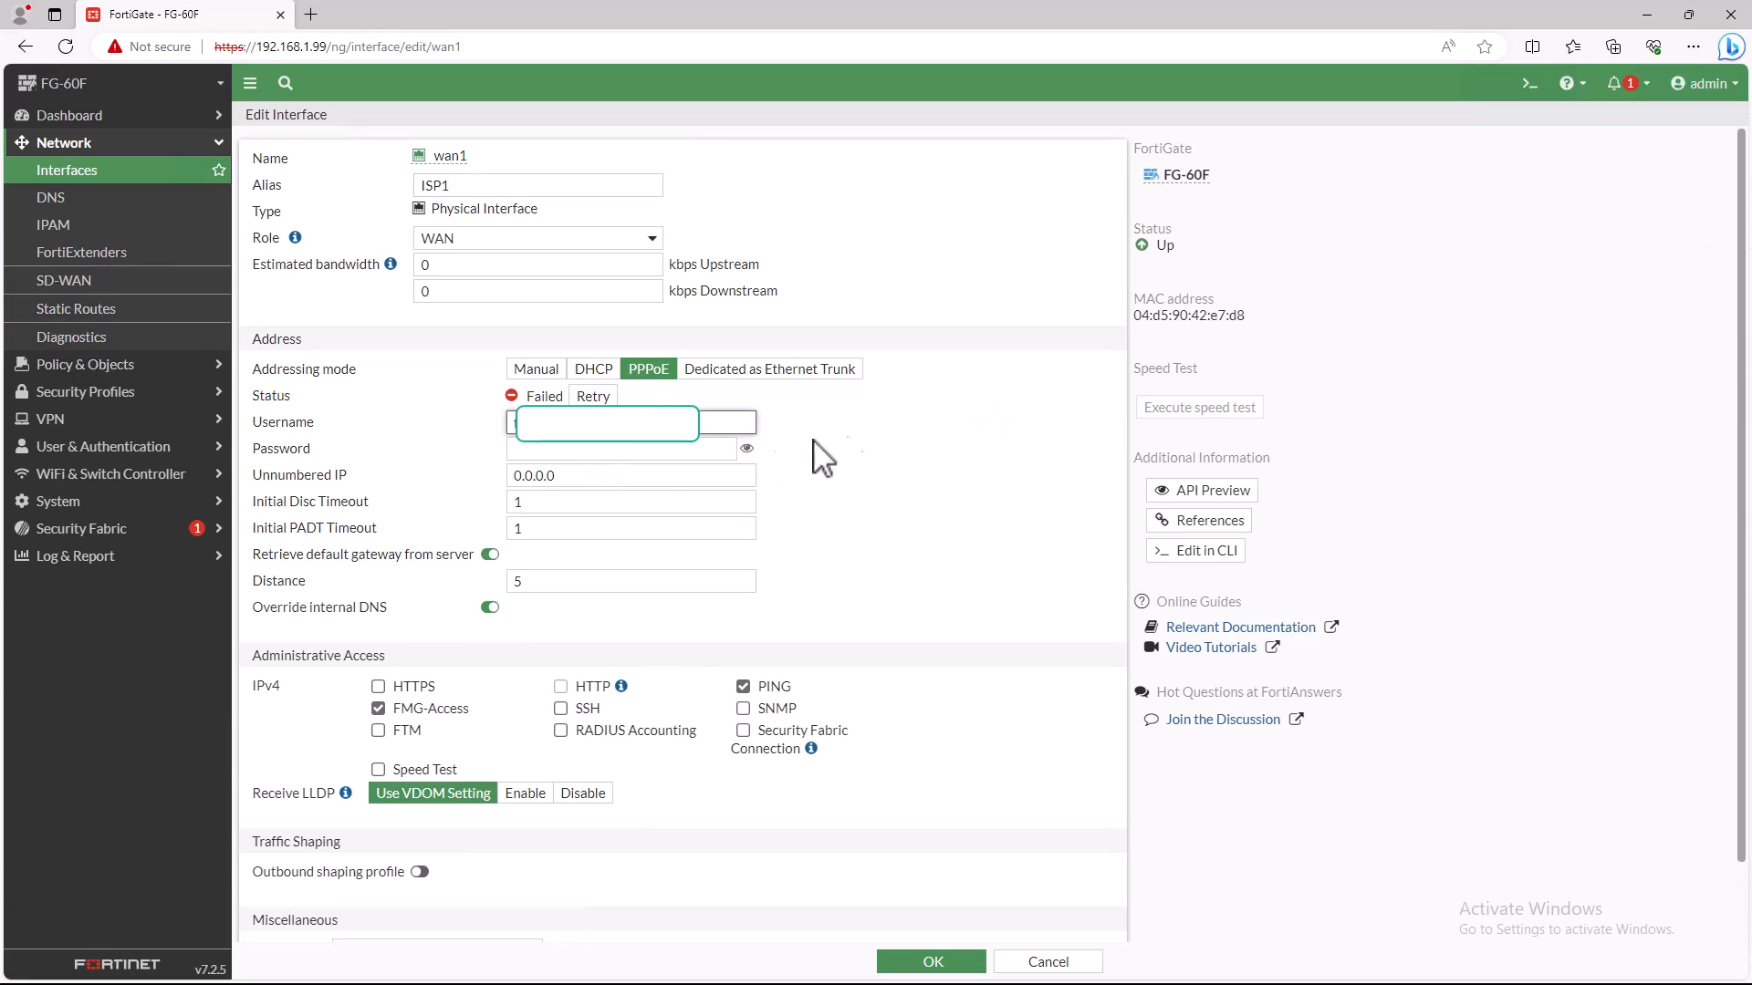
pyautogui.click(663, 449)
pyautogui.hotkey('ctrl', 'v')
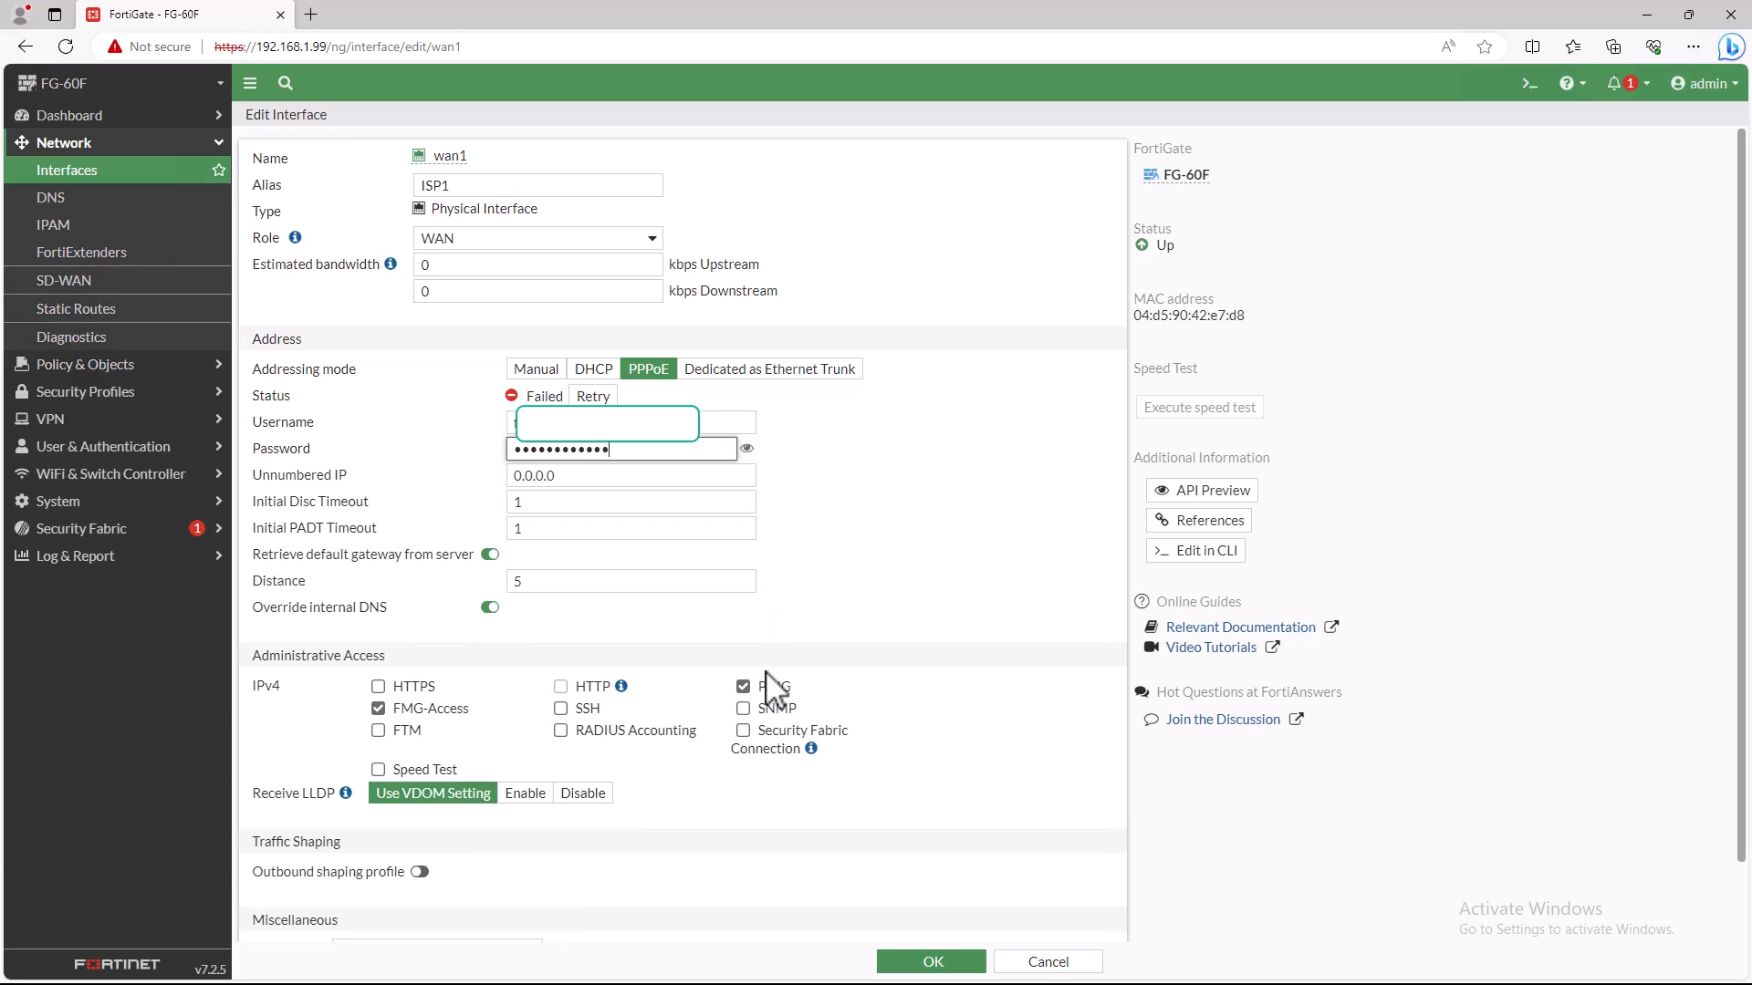
pyautogui.click(923, 961)
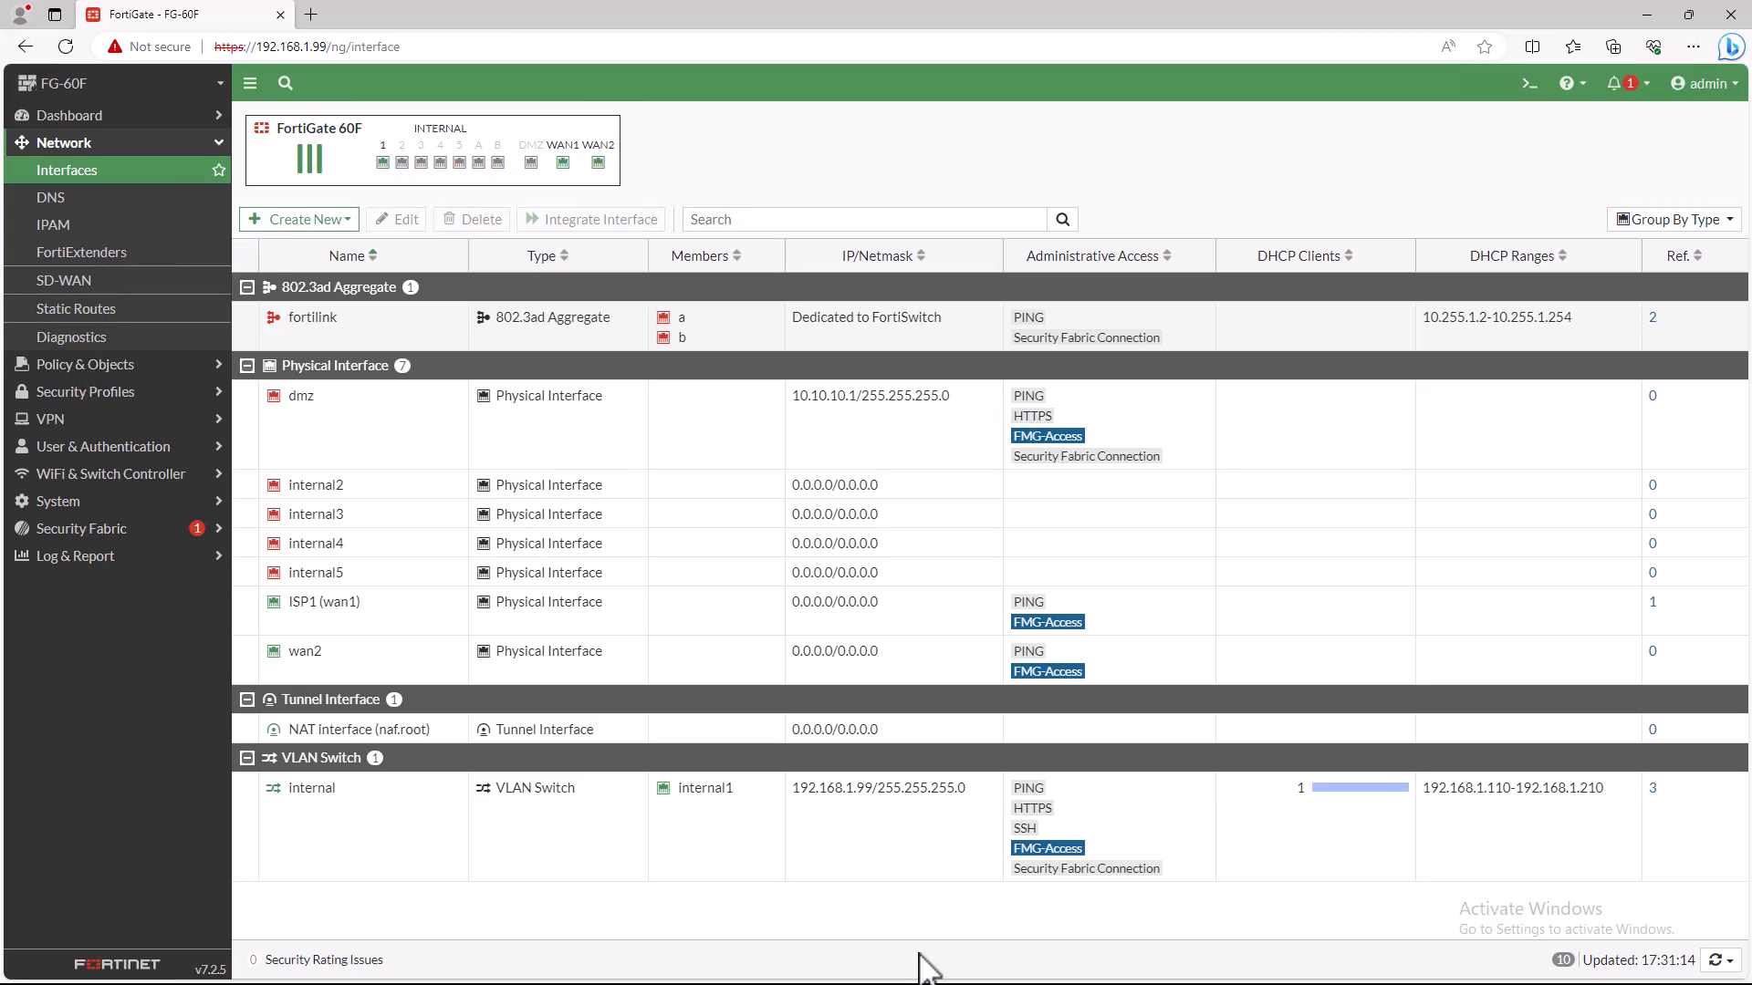
# - Configure the wan2 interface with the alias ISP2 and PPPoE addressing
pyautogui.doubleClick(317, 650)
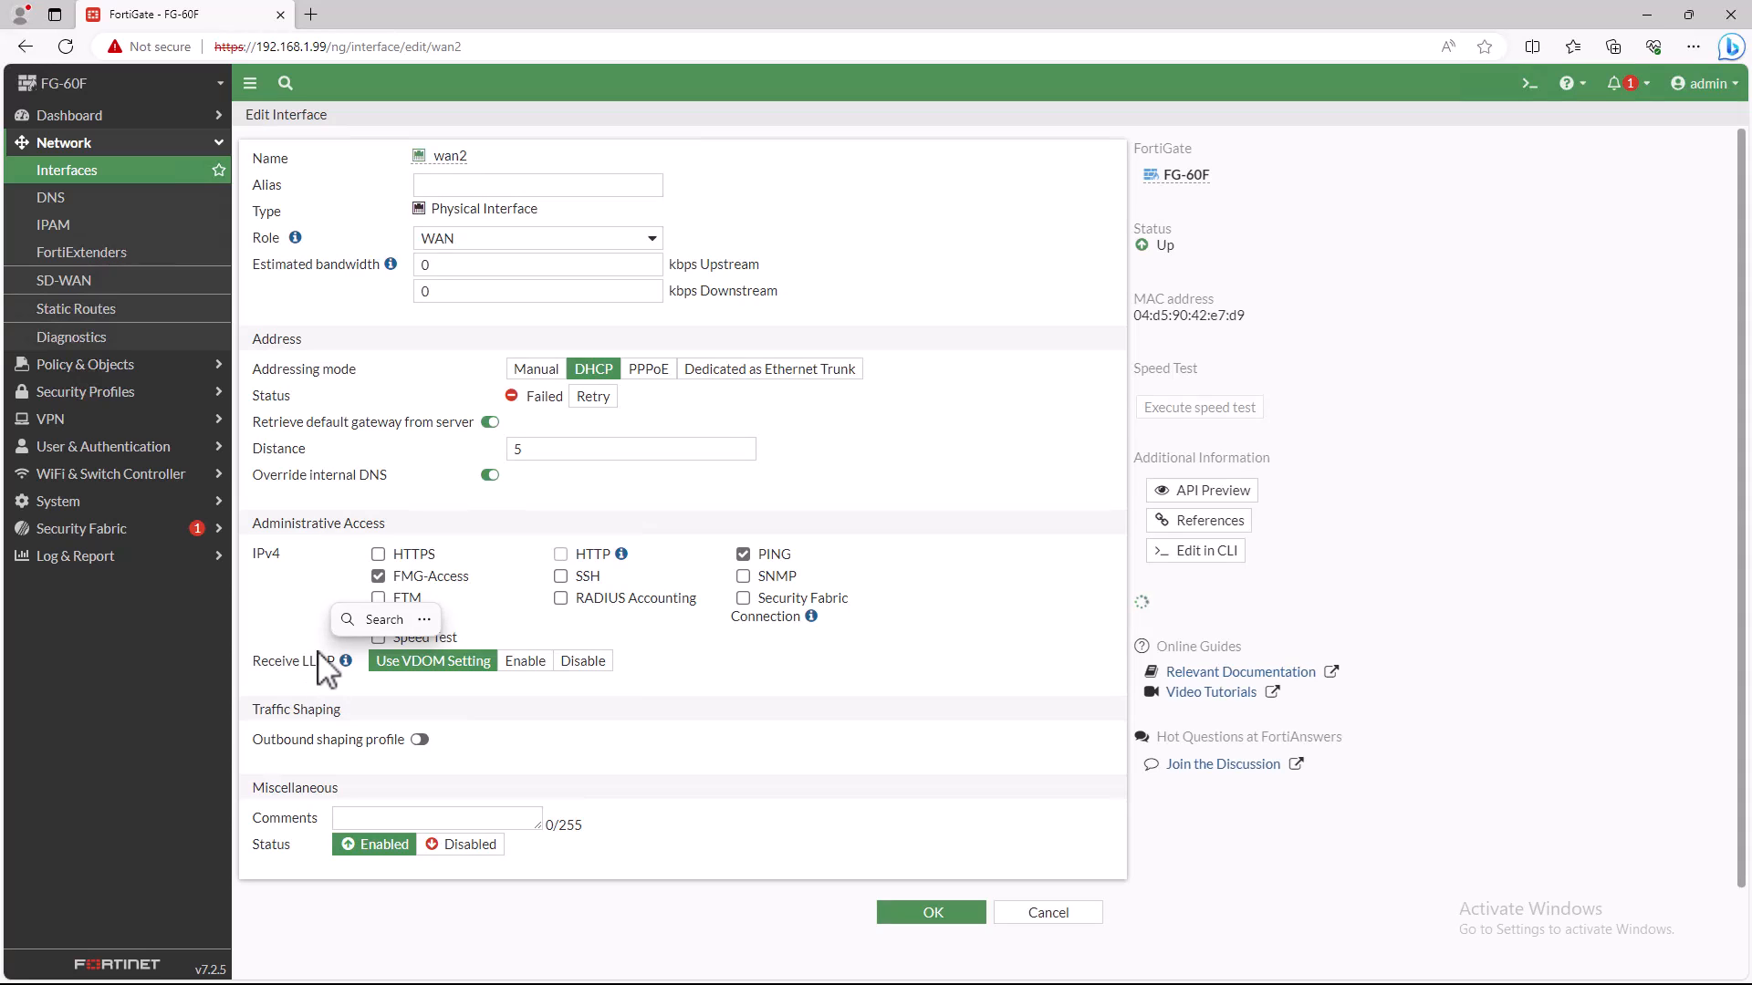
pyautogui.click(486, 184)
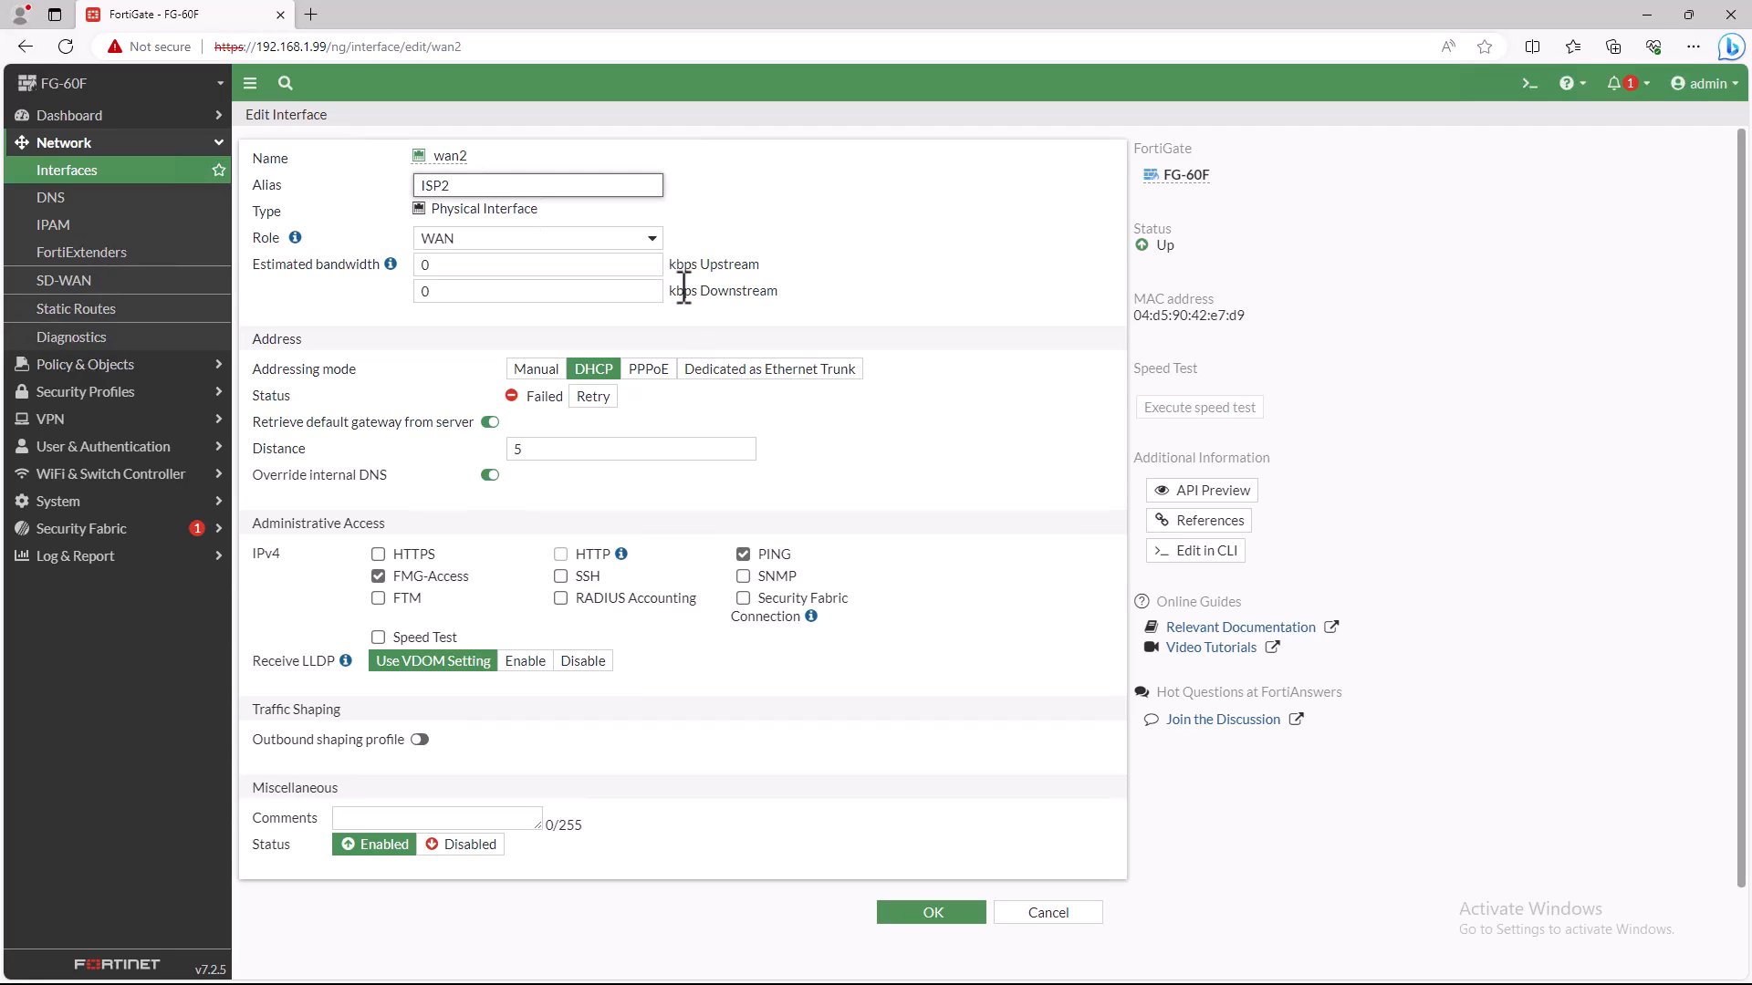
pyautogui.click(646, 372)
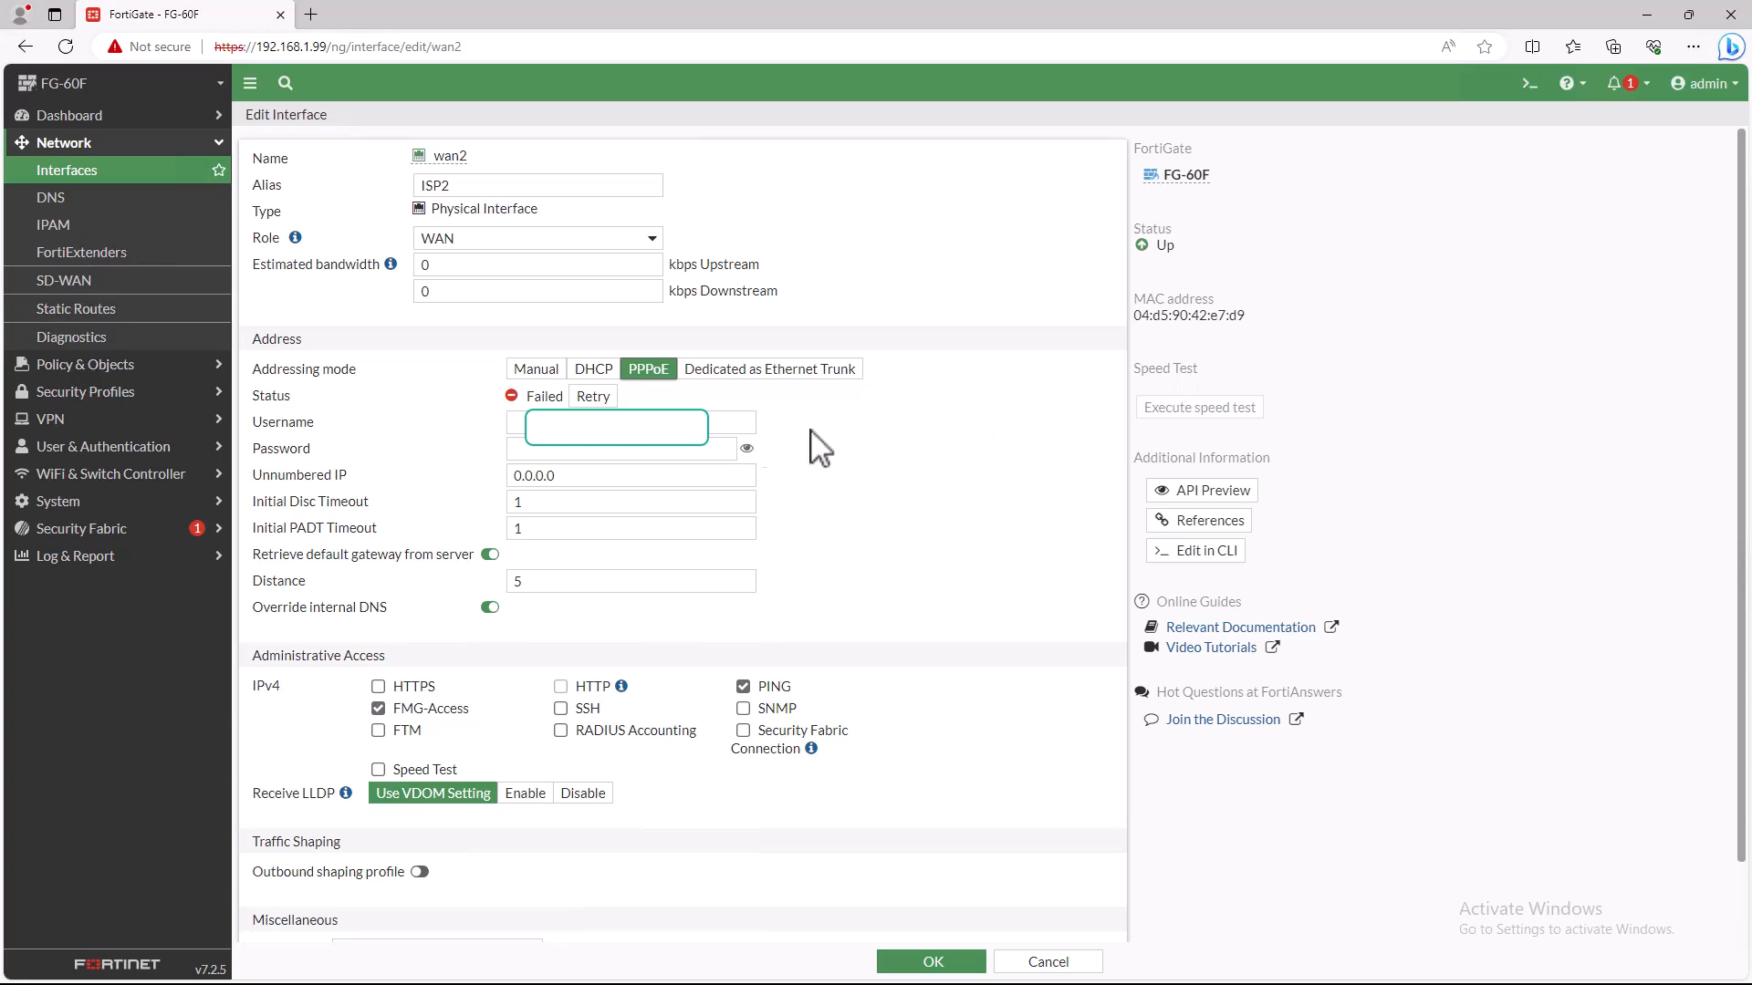
# - Enter the PPPoE username and password for wan2 and save the interface
pyautogui.click(620, 415)
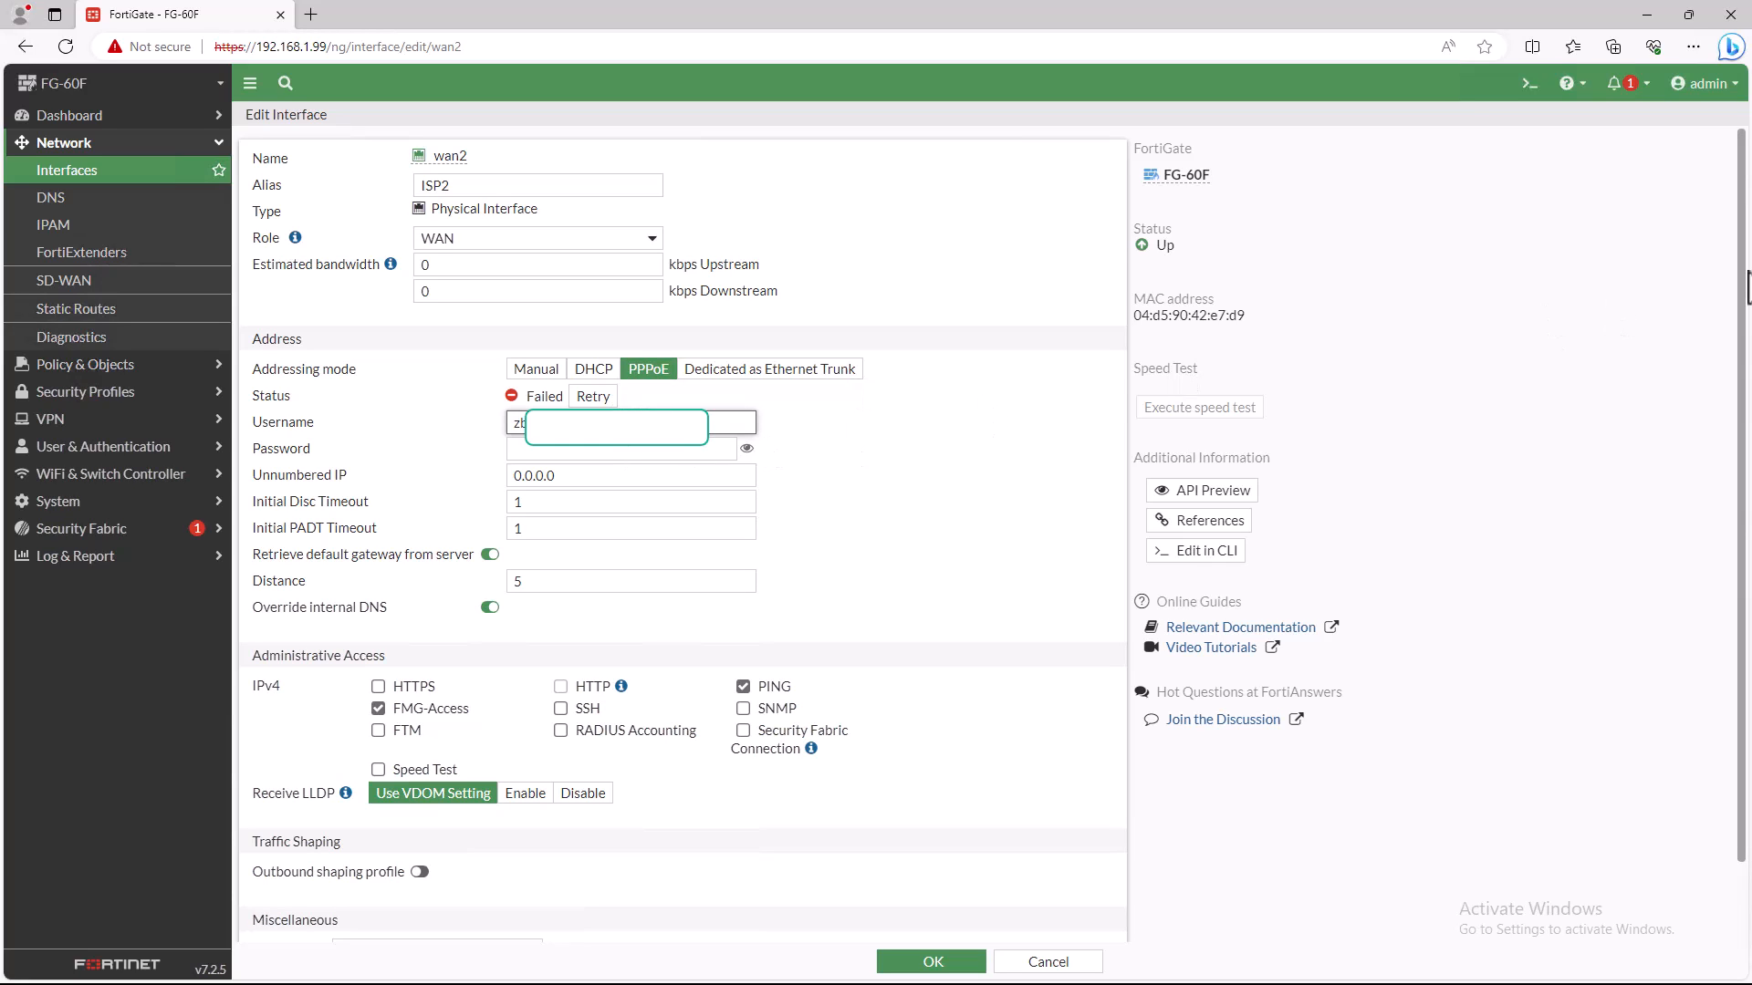
pyautogui.click(621, 452)
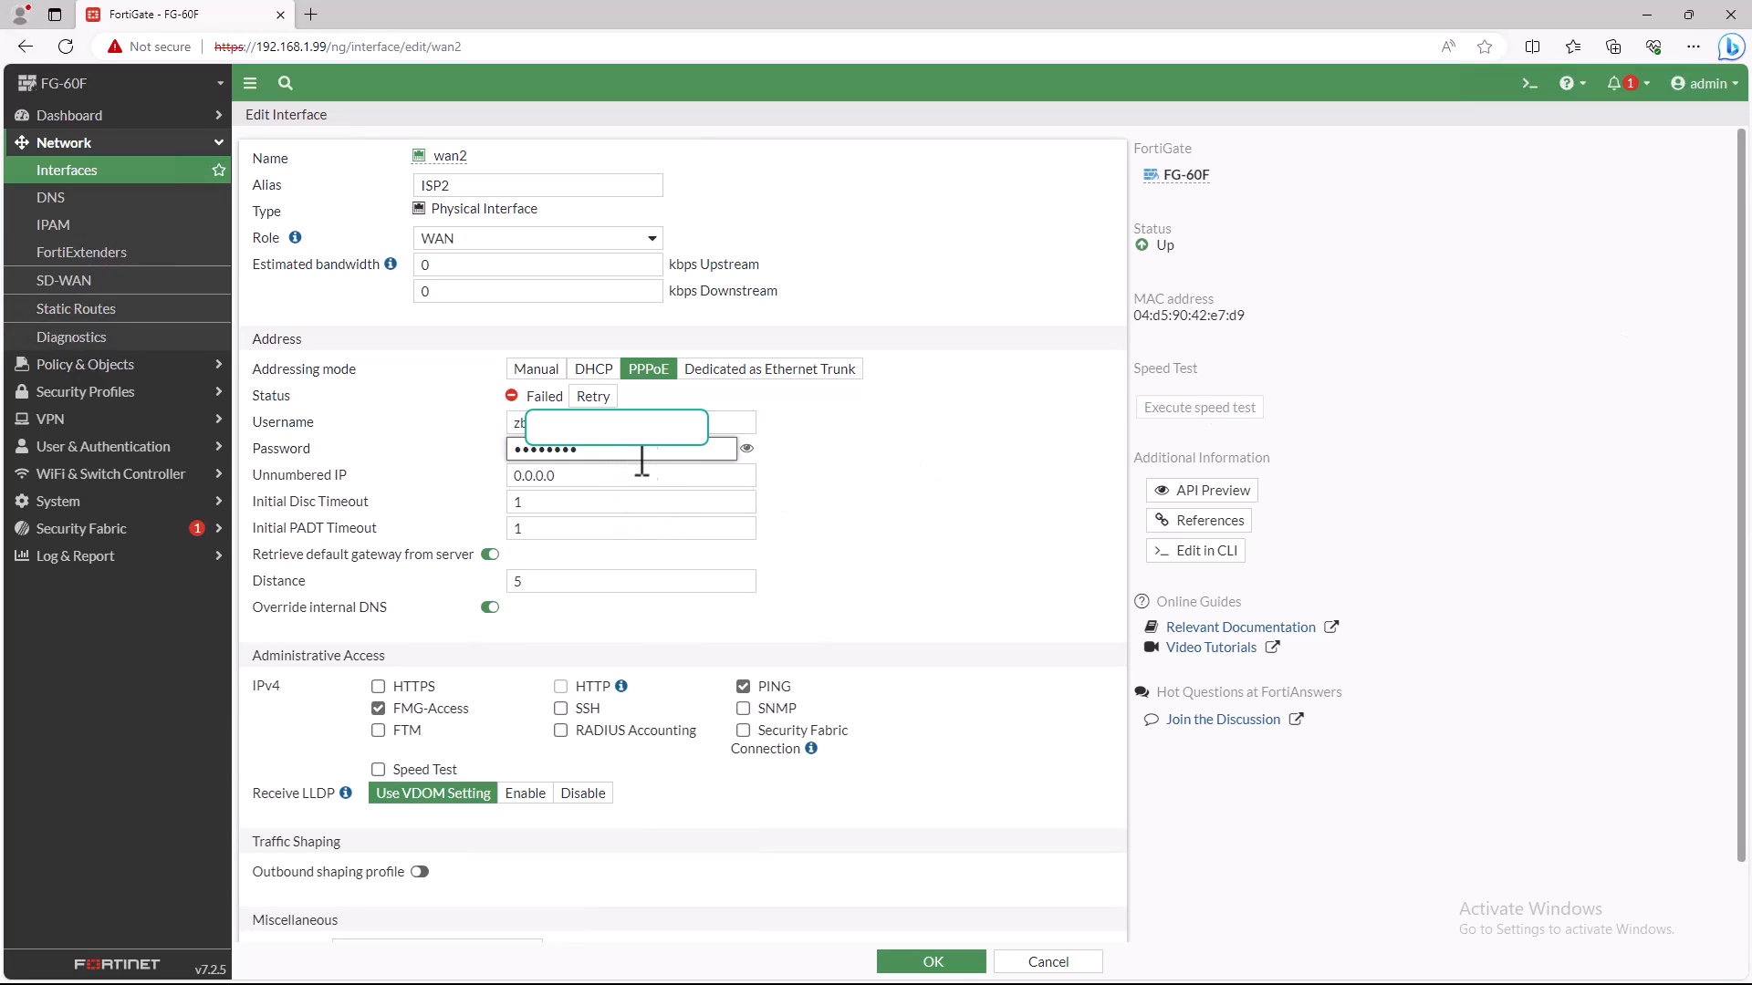
pyautogui.click(952, 962)
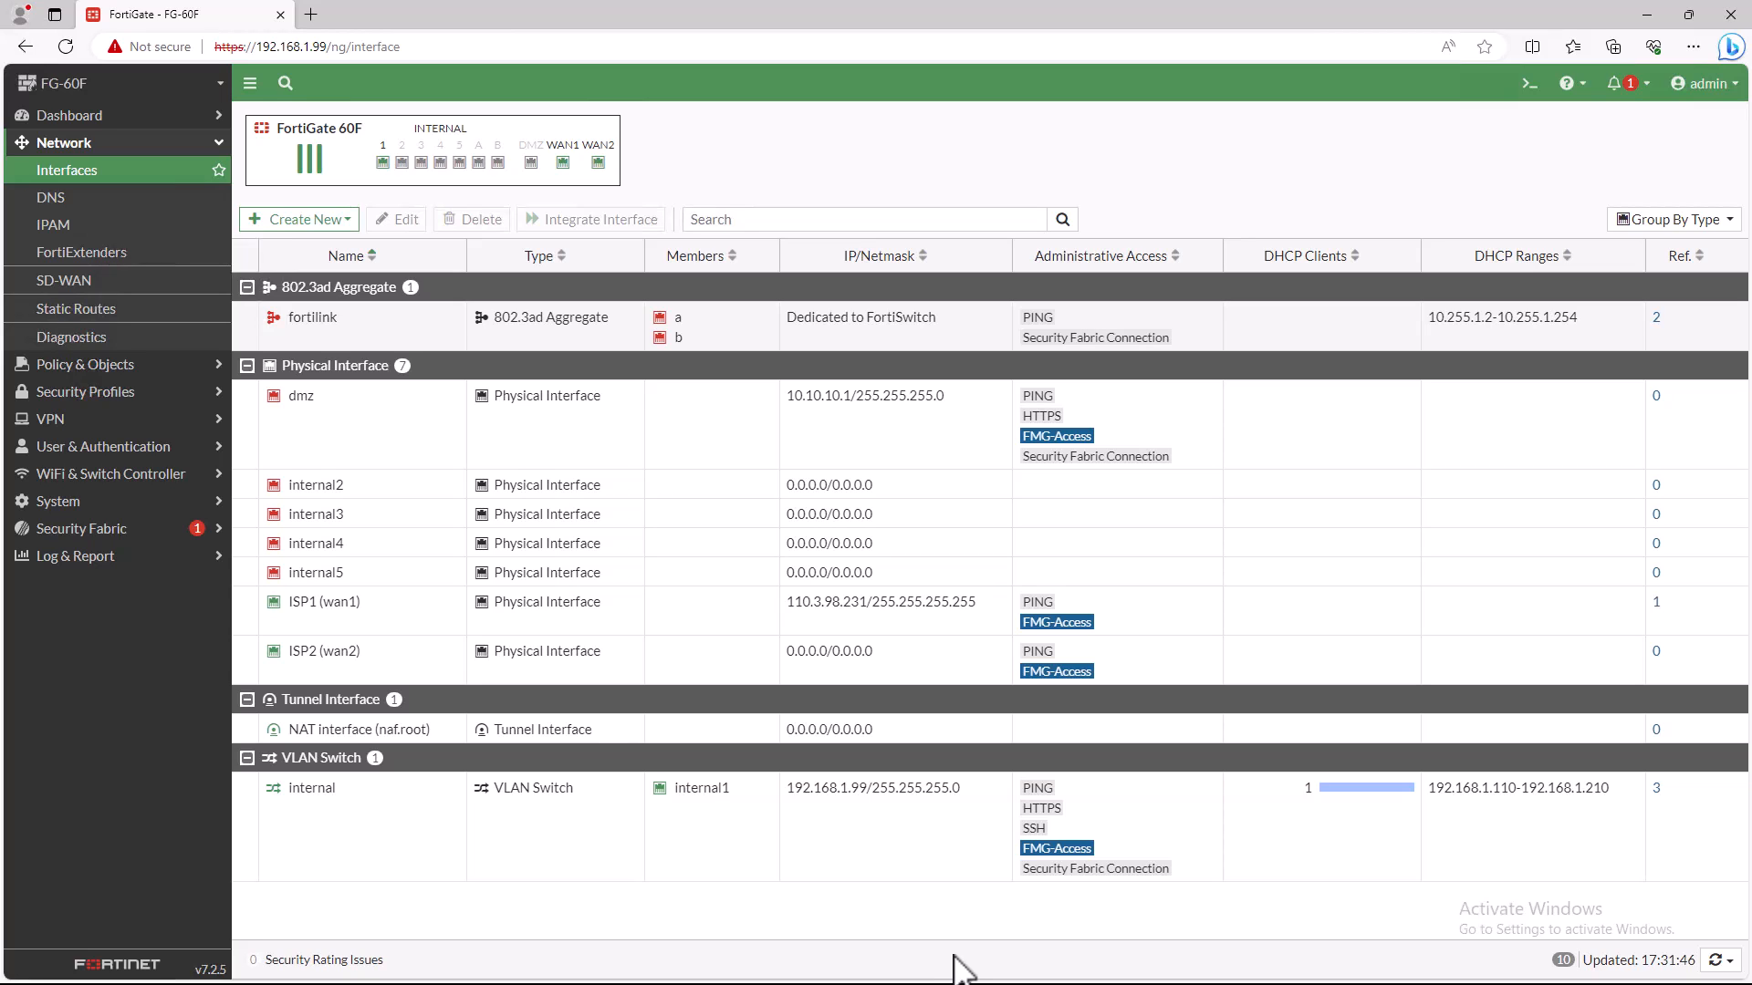
# - Examine the PPPoE status, obtained IP, acquired DNS and default gateway of the ISP1 (wan1) and ISP2 (wan2) interfaces
pyautogui.moveTo(333, 613)
pyautogui.doubleClick(331, 604)
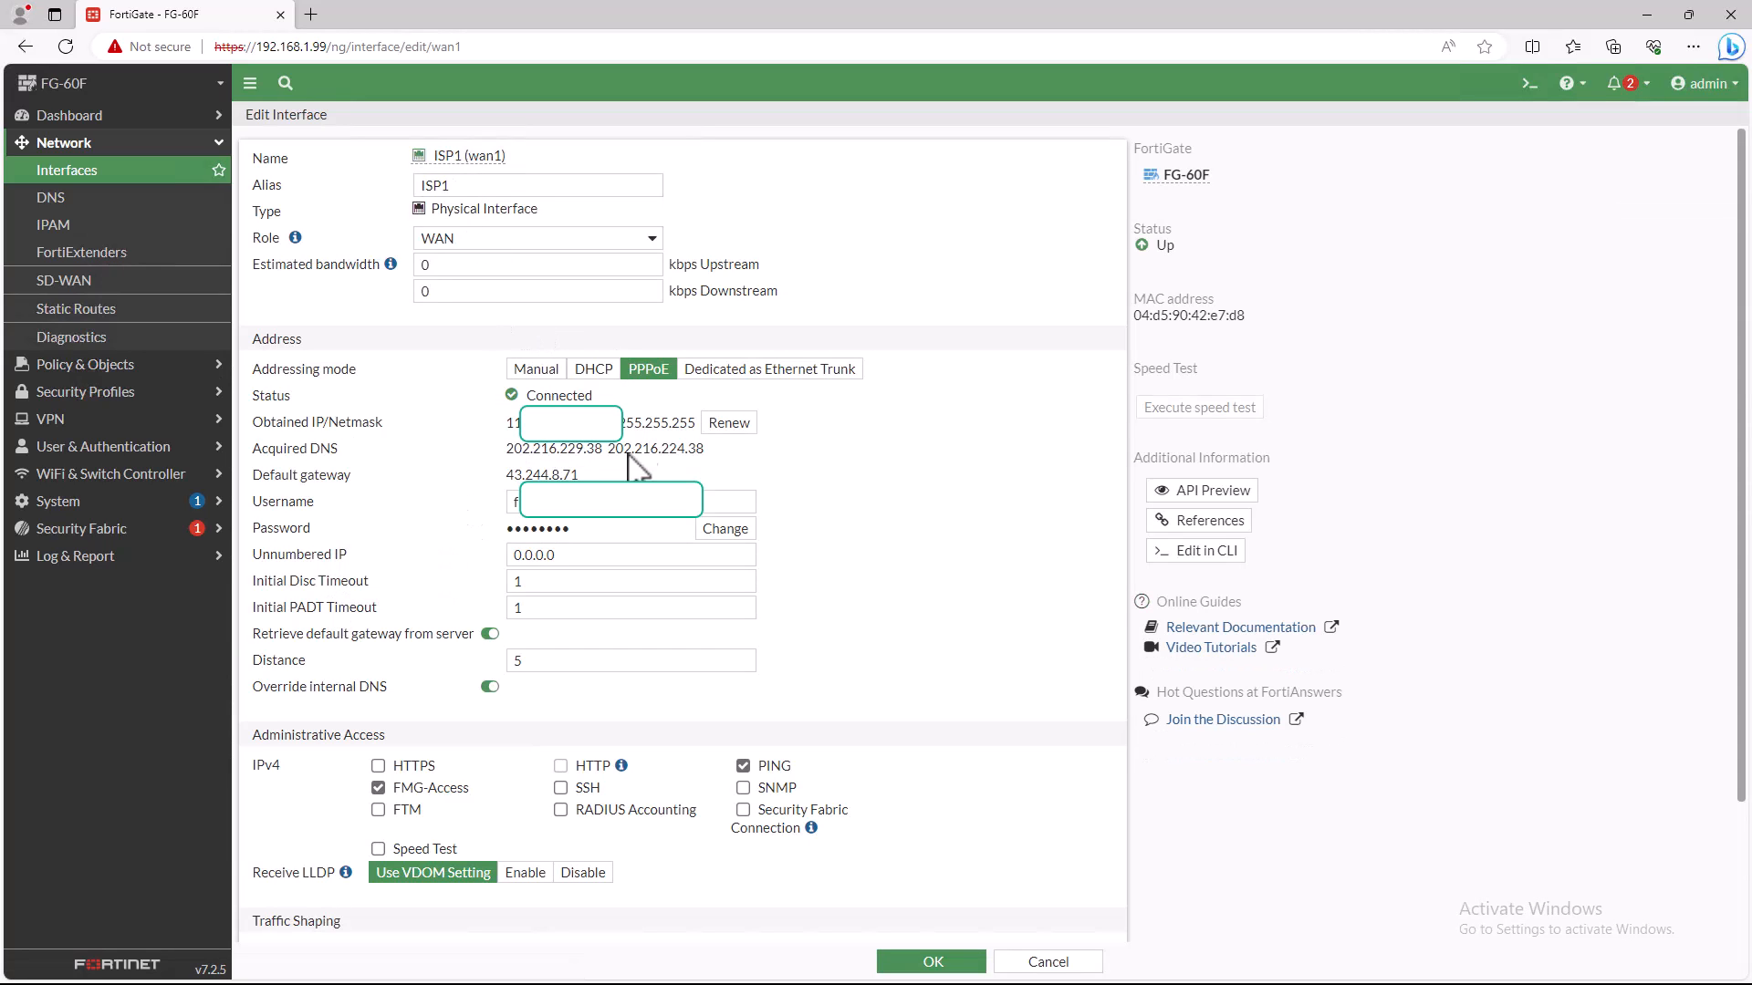
pyautogui.moveTo(631, 423); pyautogui.dragTo(685, 423)
pyautogui.moveTo(532, 449); pyautogui.dragTo(709, 452)
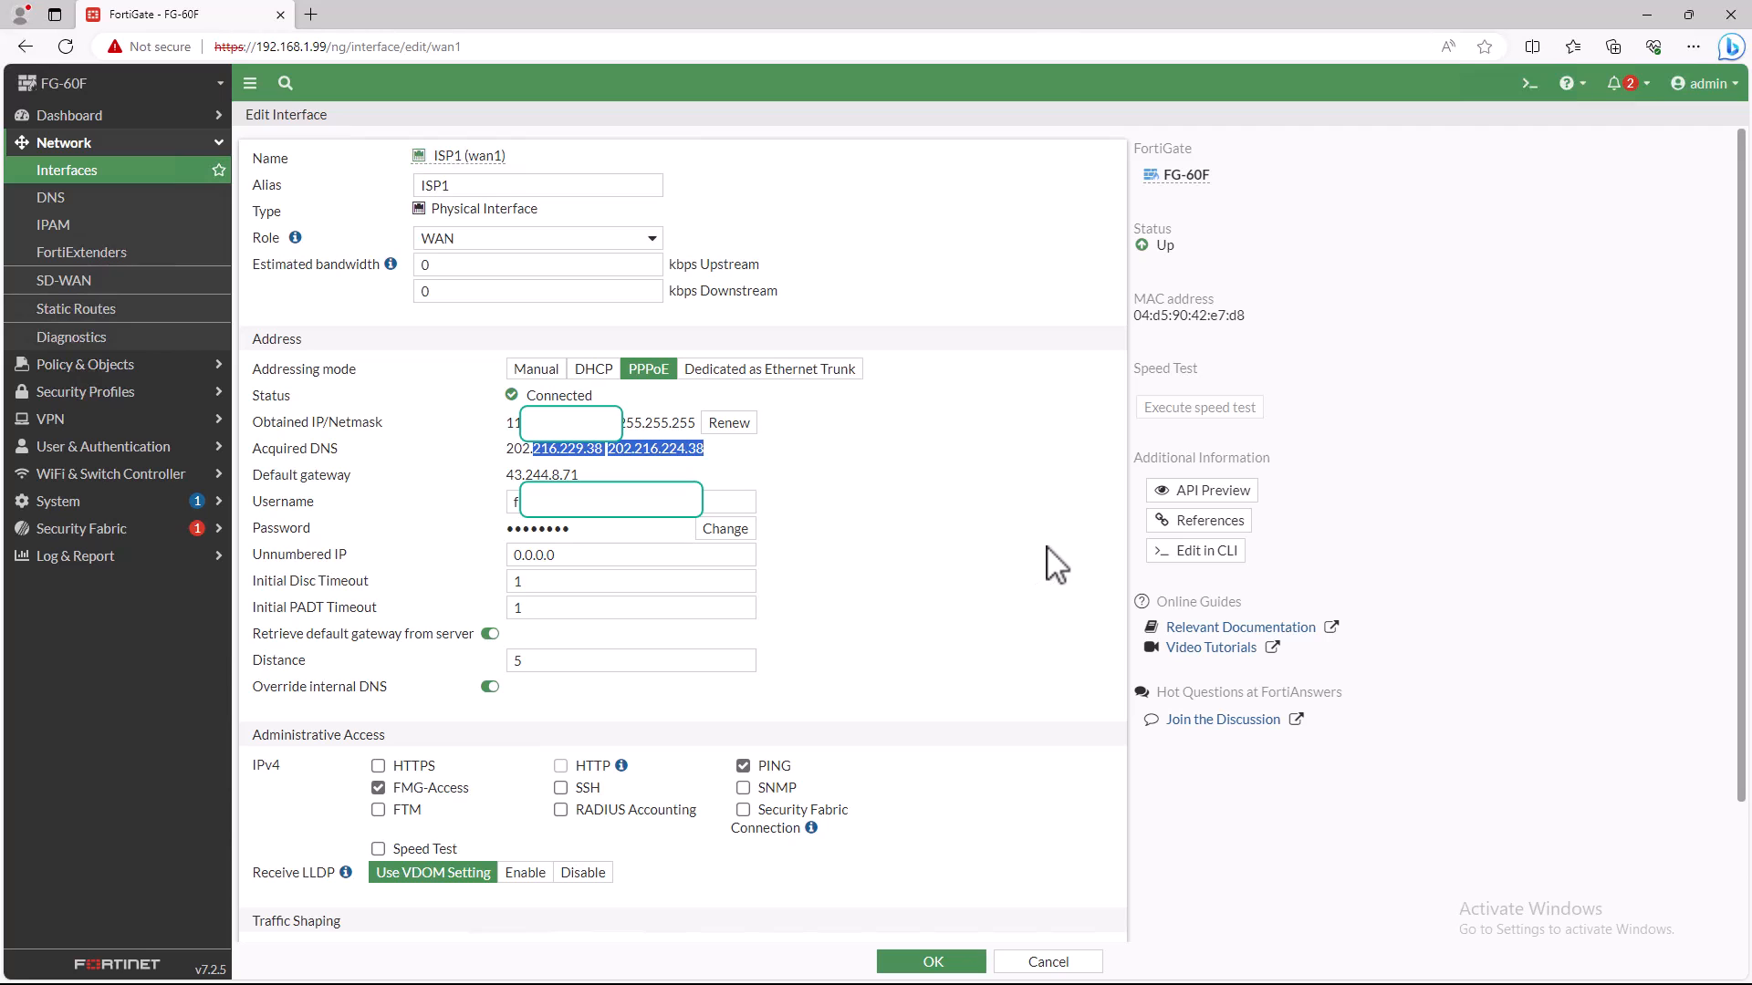
pyautogui.click(954, 960)
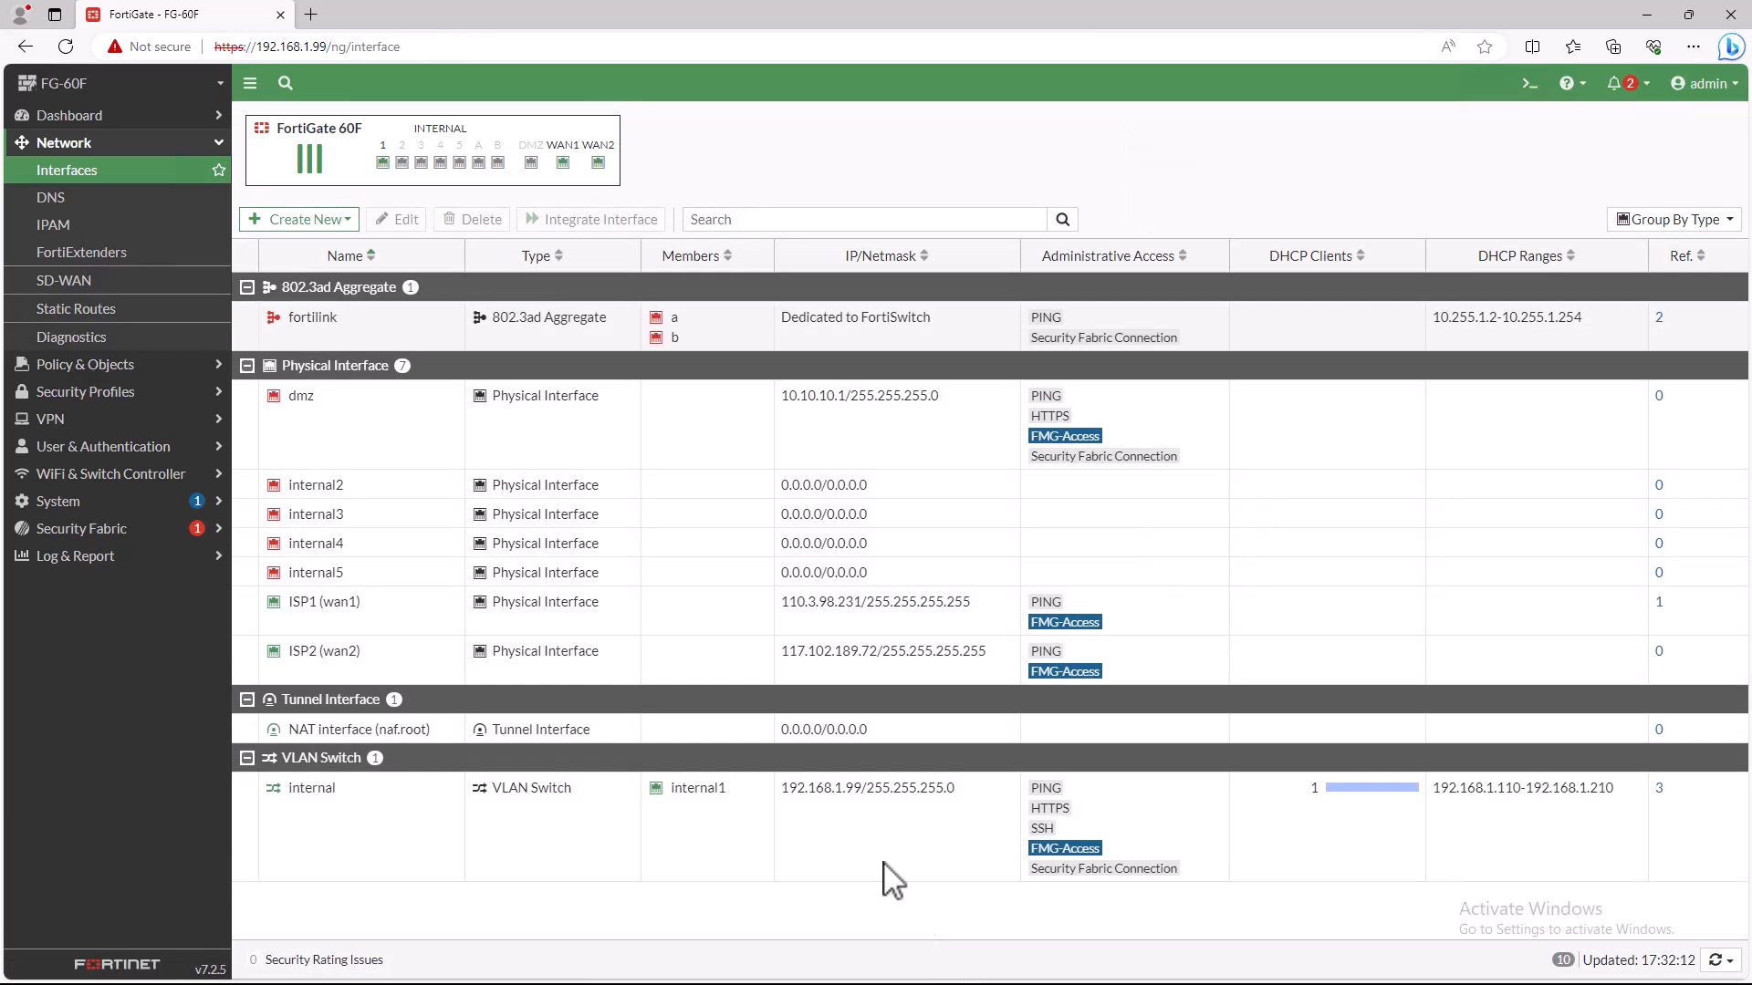
pyautogui.doubleClick(337, 651)
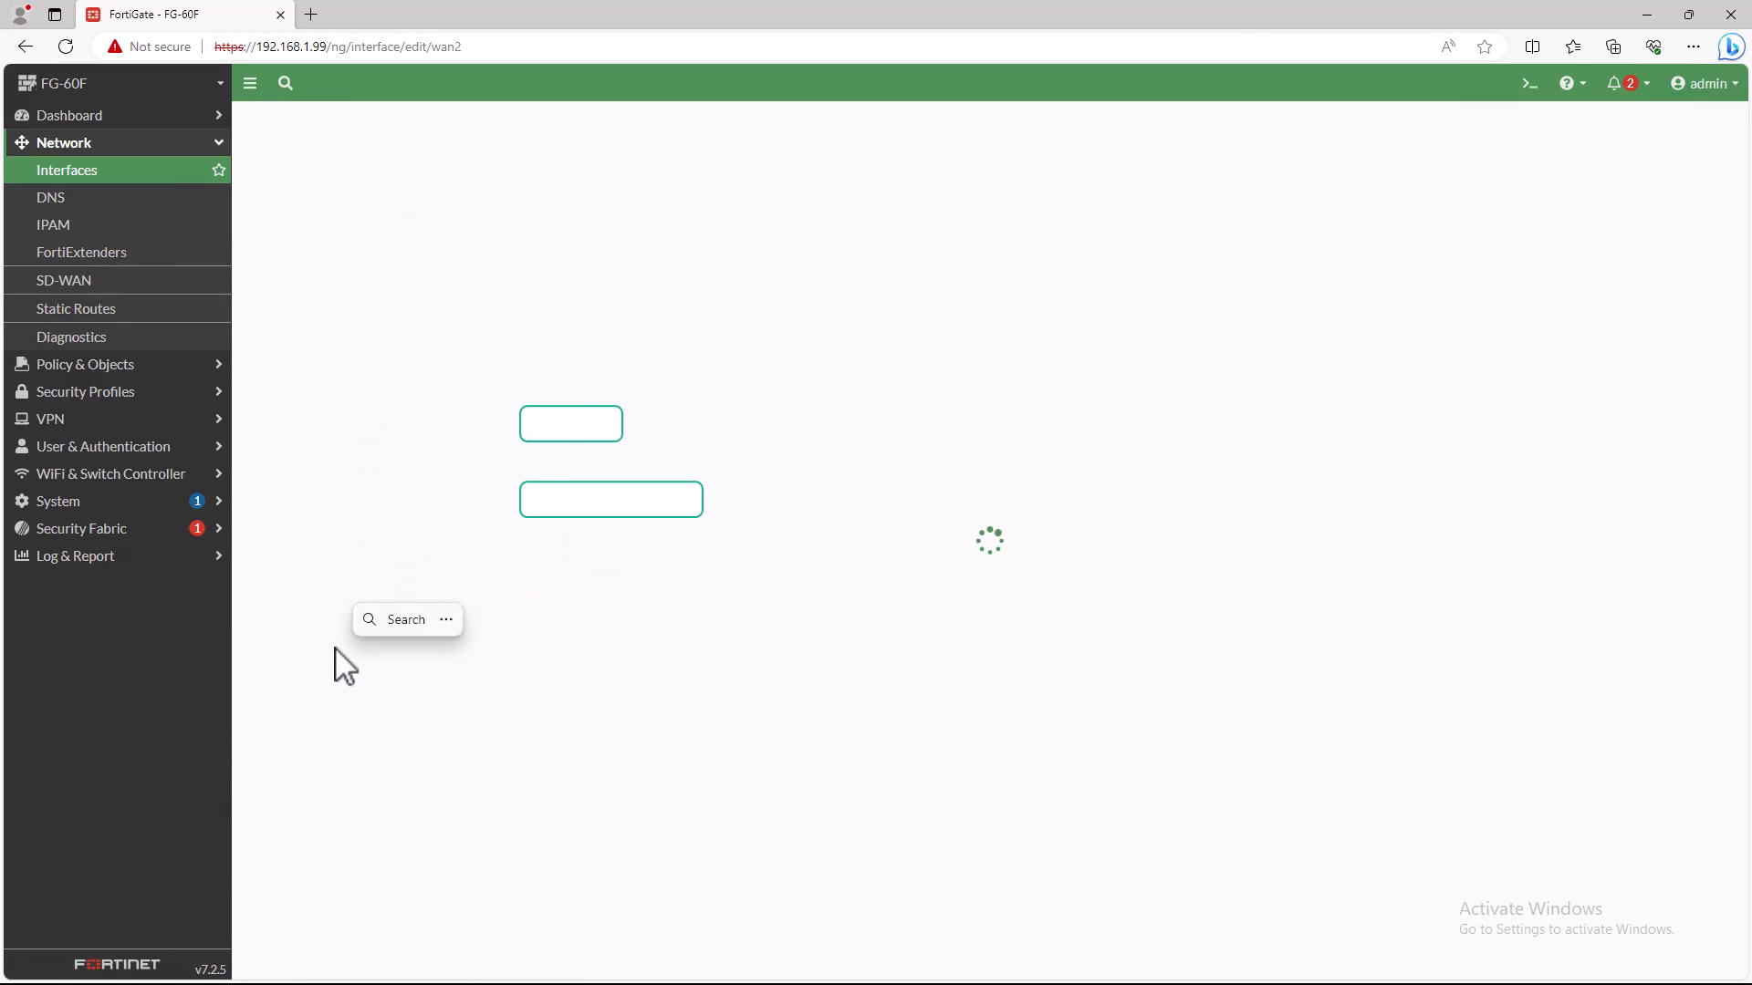
pyautogui.doubleClick(513, 424)
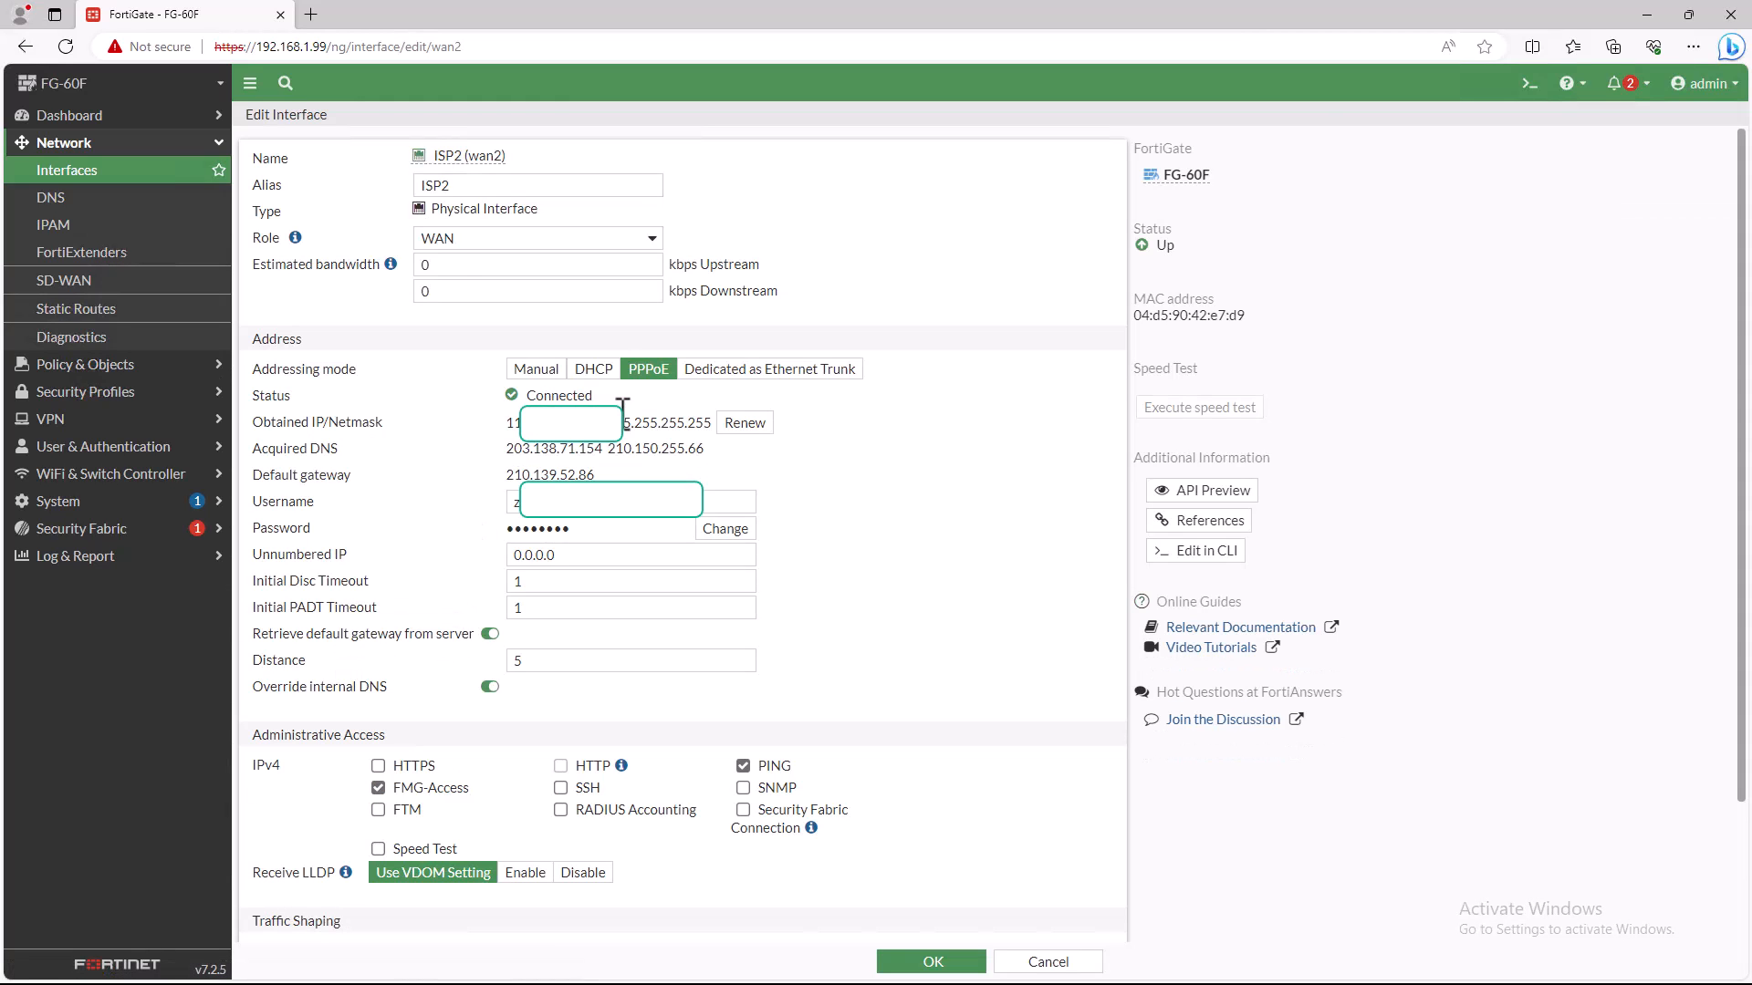
pyautogui.click(952, 481)
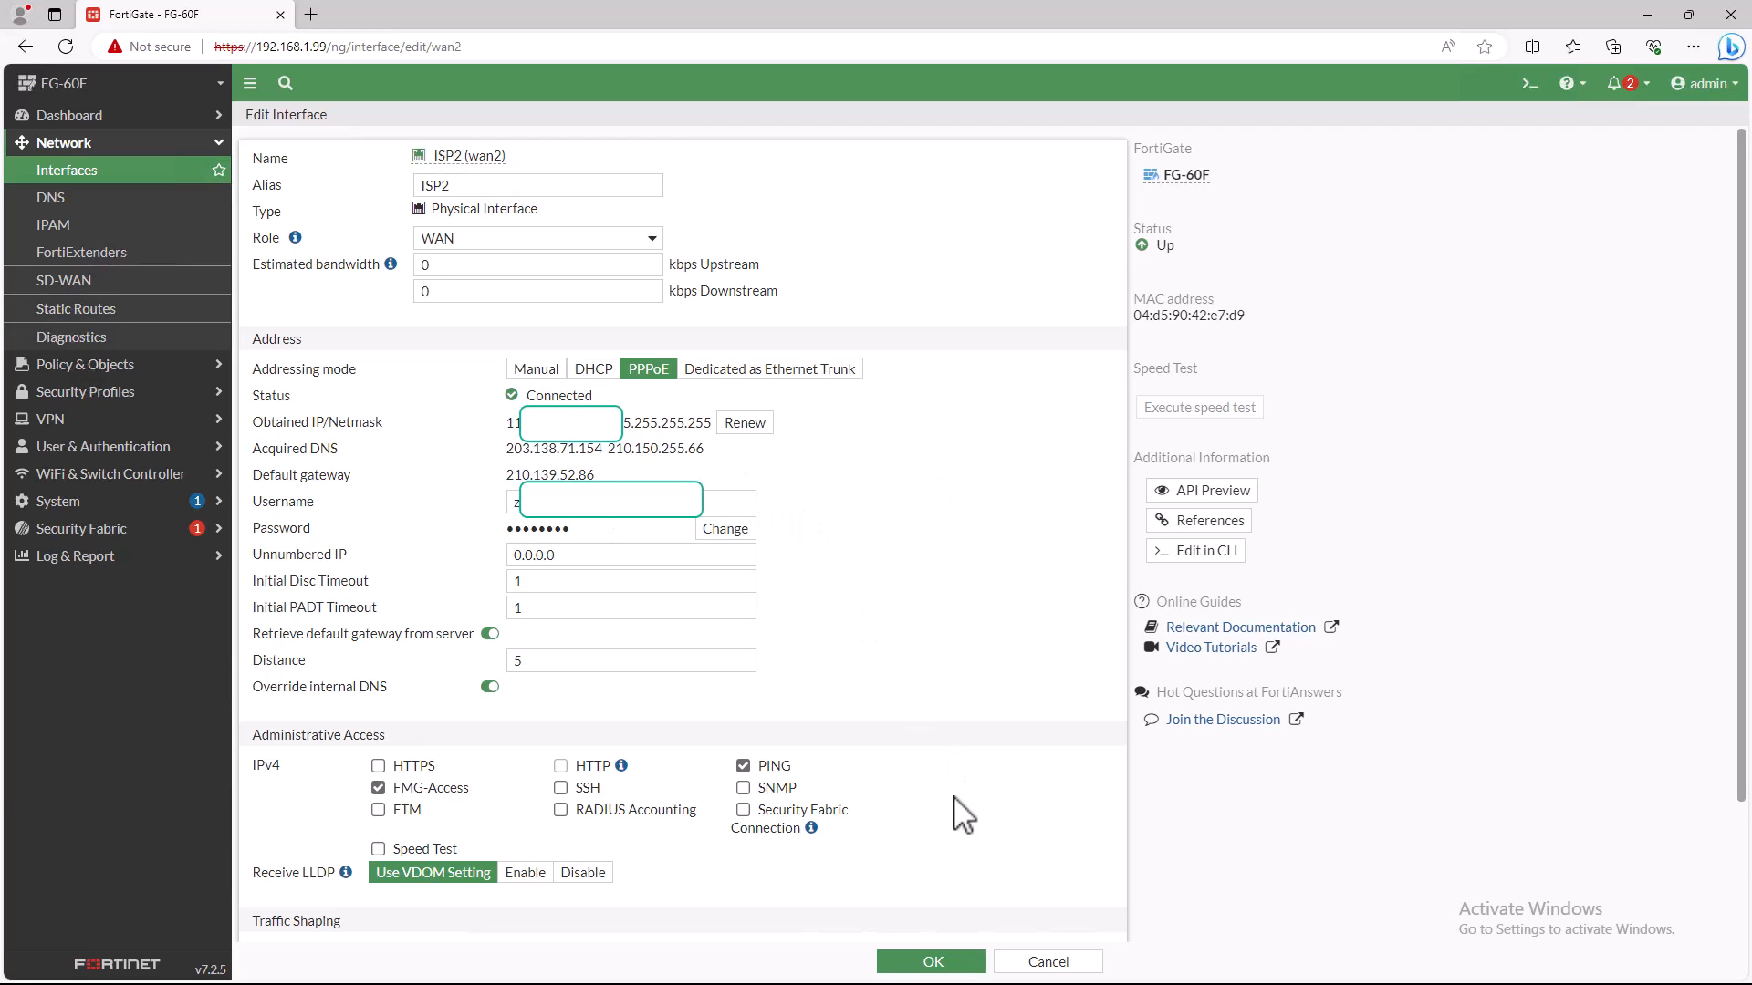
pyautogui.click(935, 963)
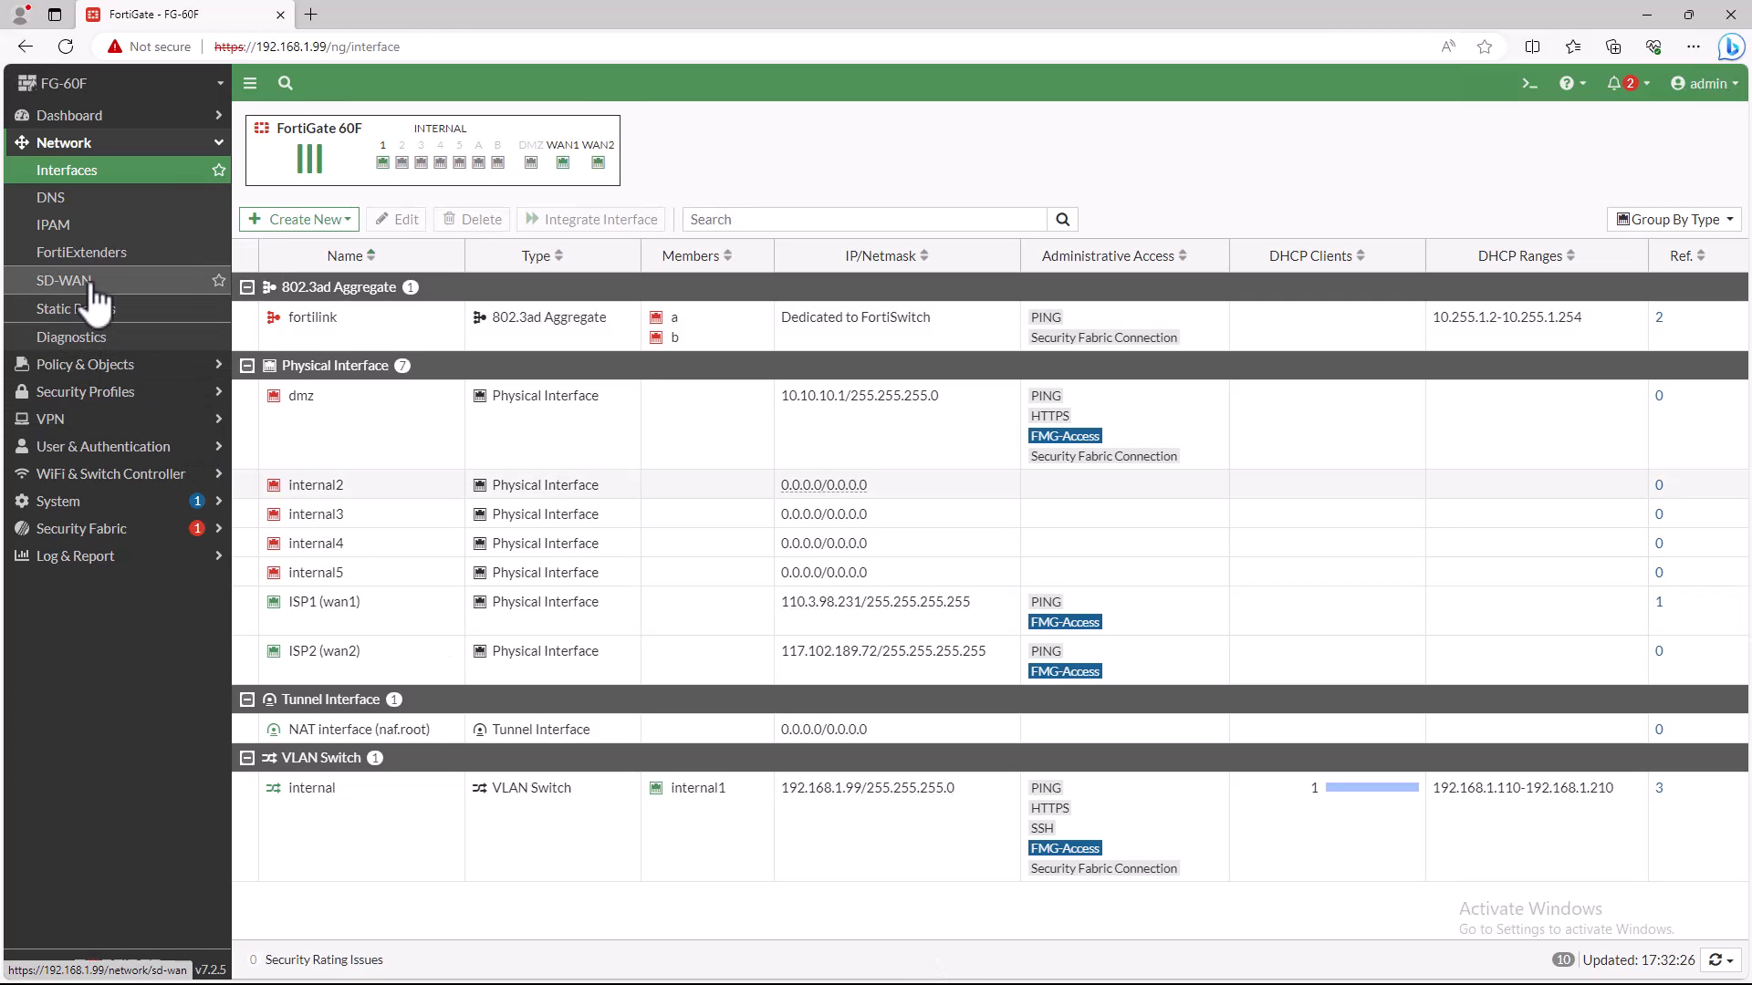
# - Start a new SD-WAN member with ISP2 (wan2) as its interface
pyautogui.click(66, 281)
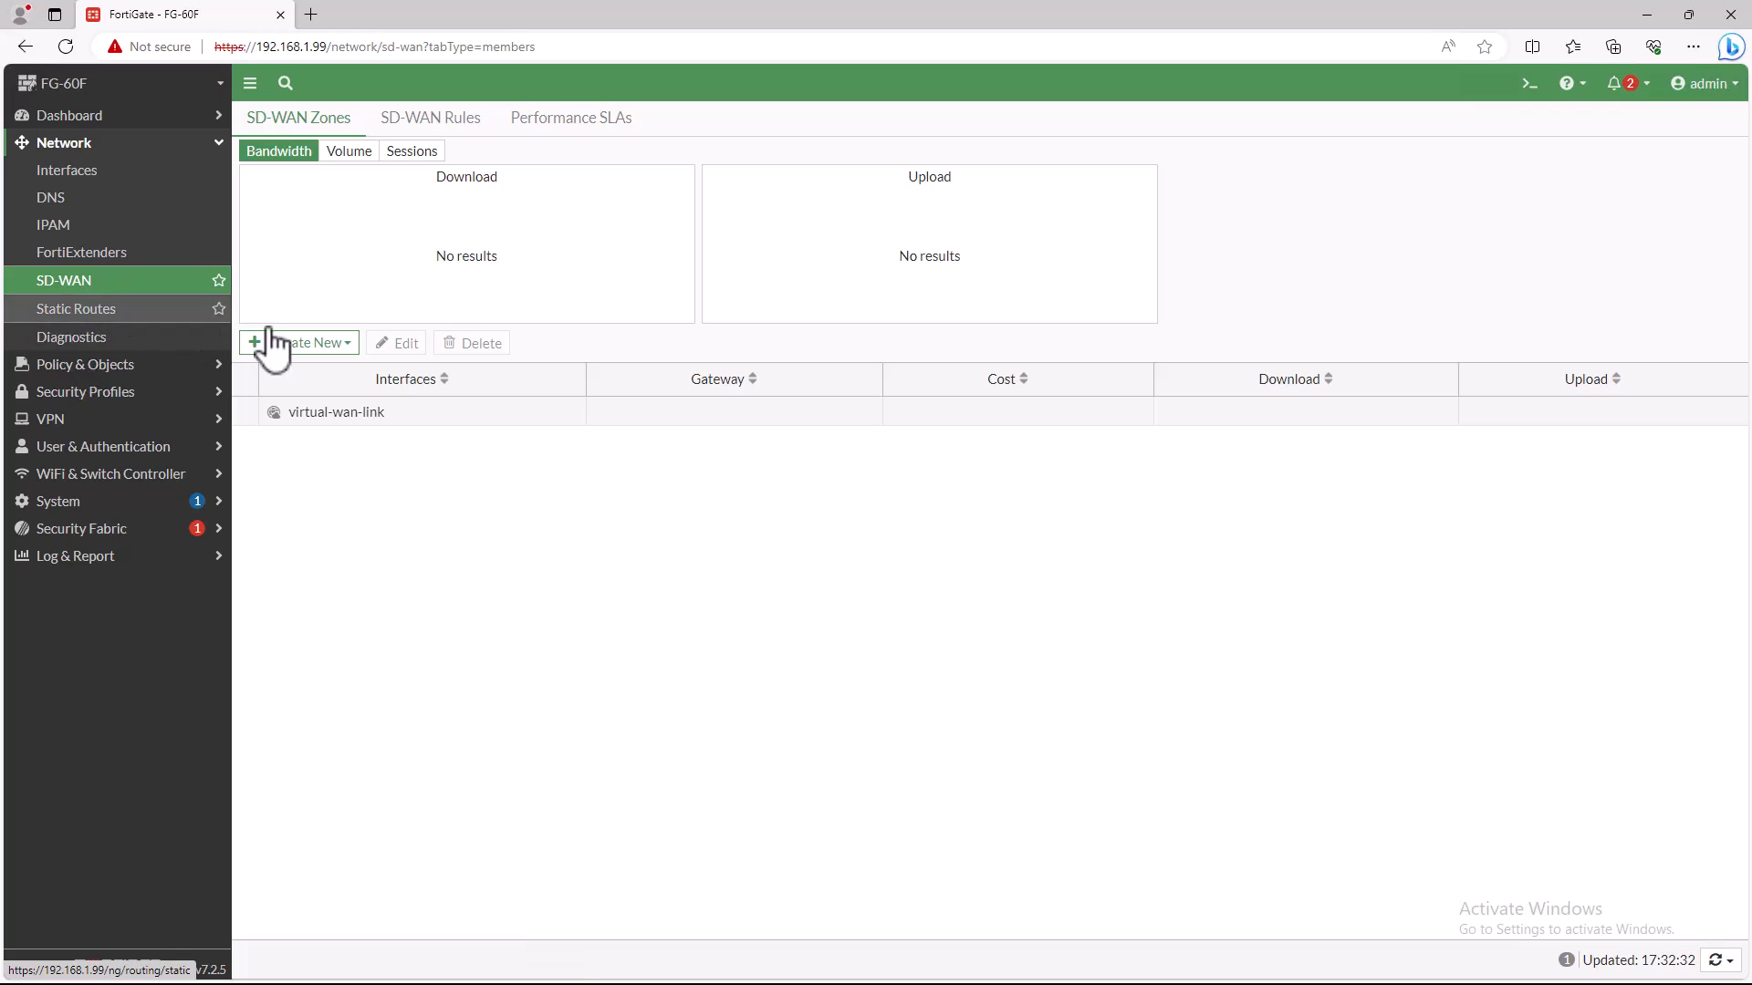
pyautogui.click(308, 344)
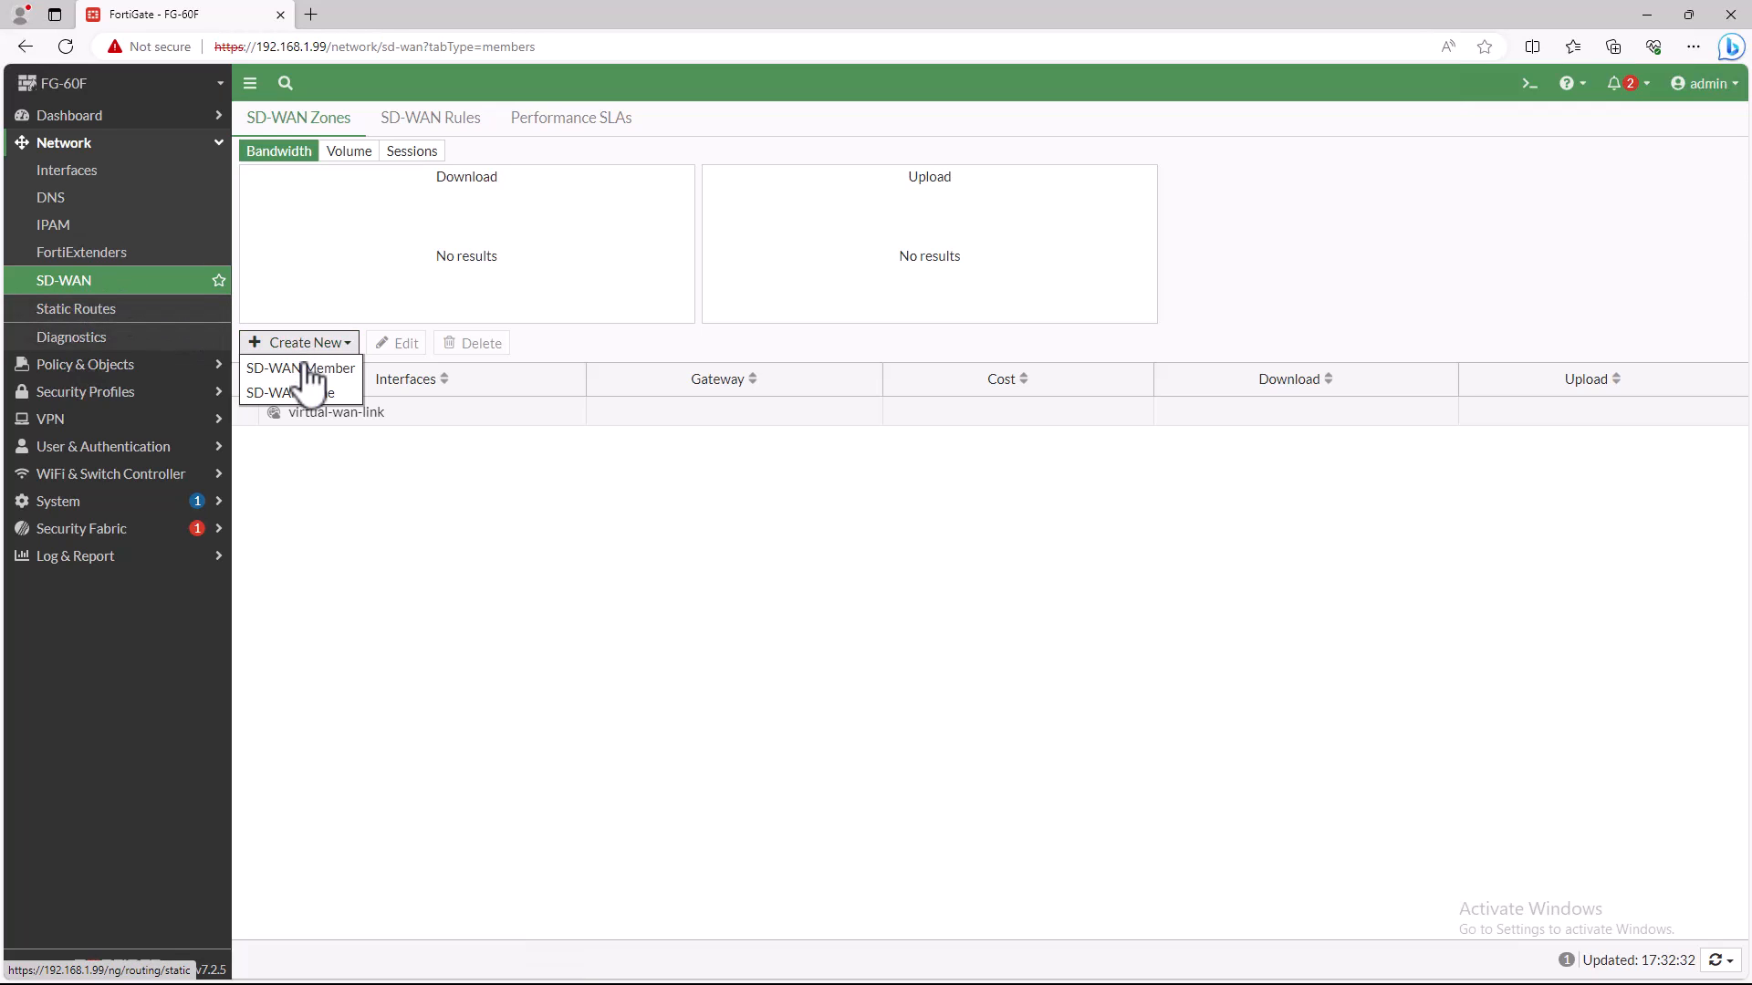
pyautogui.click(309, 385)
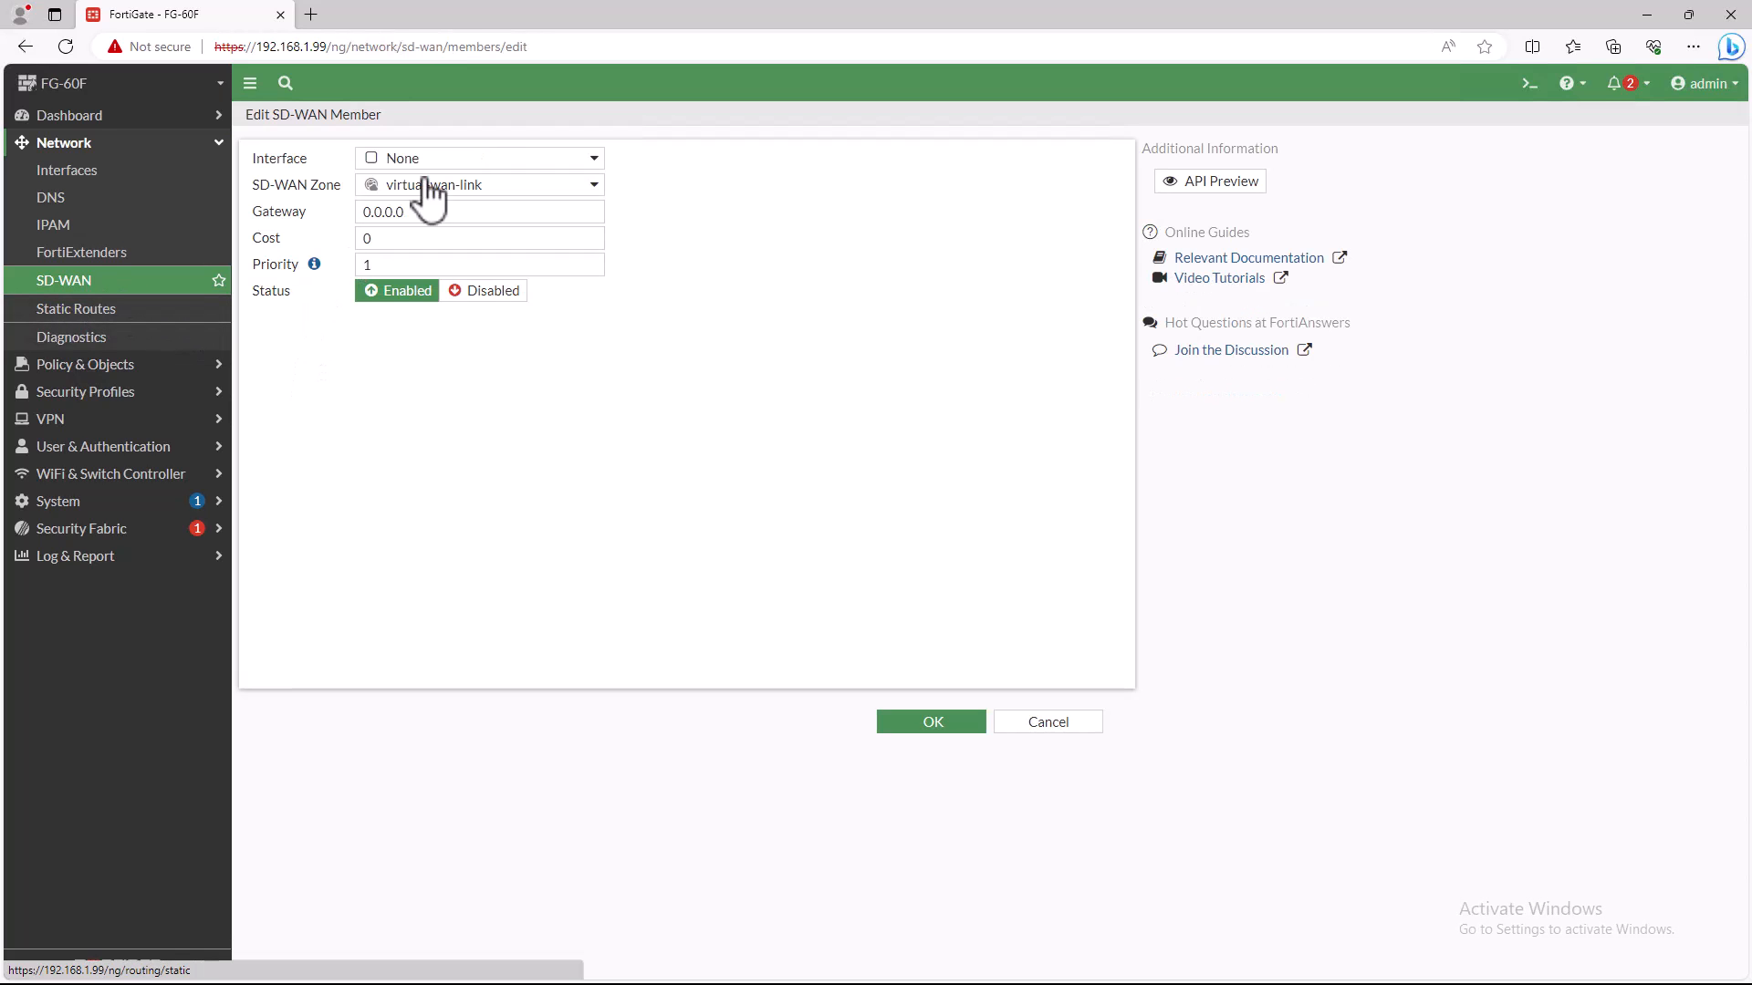
pyautogui.click(500, 162)
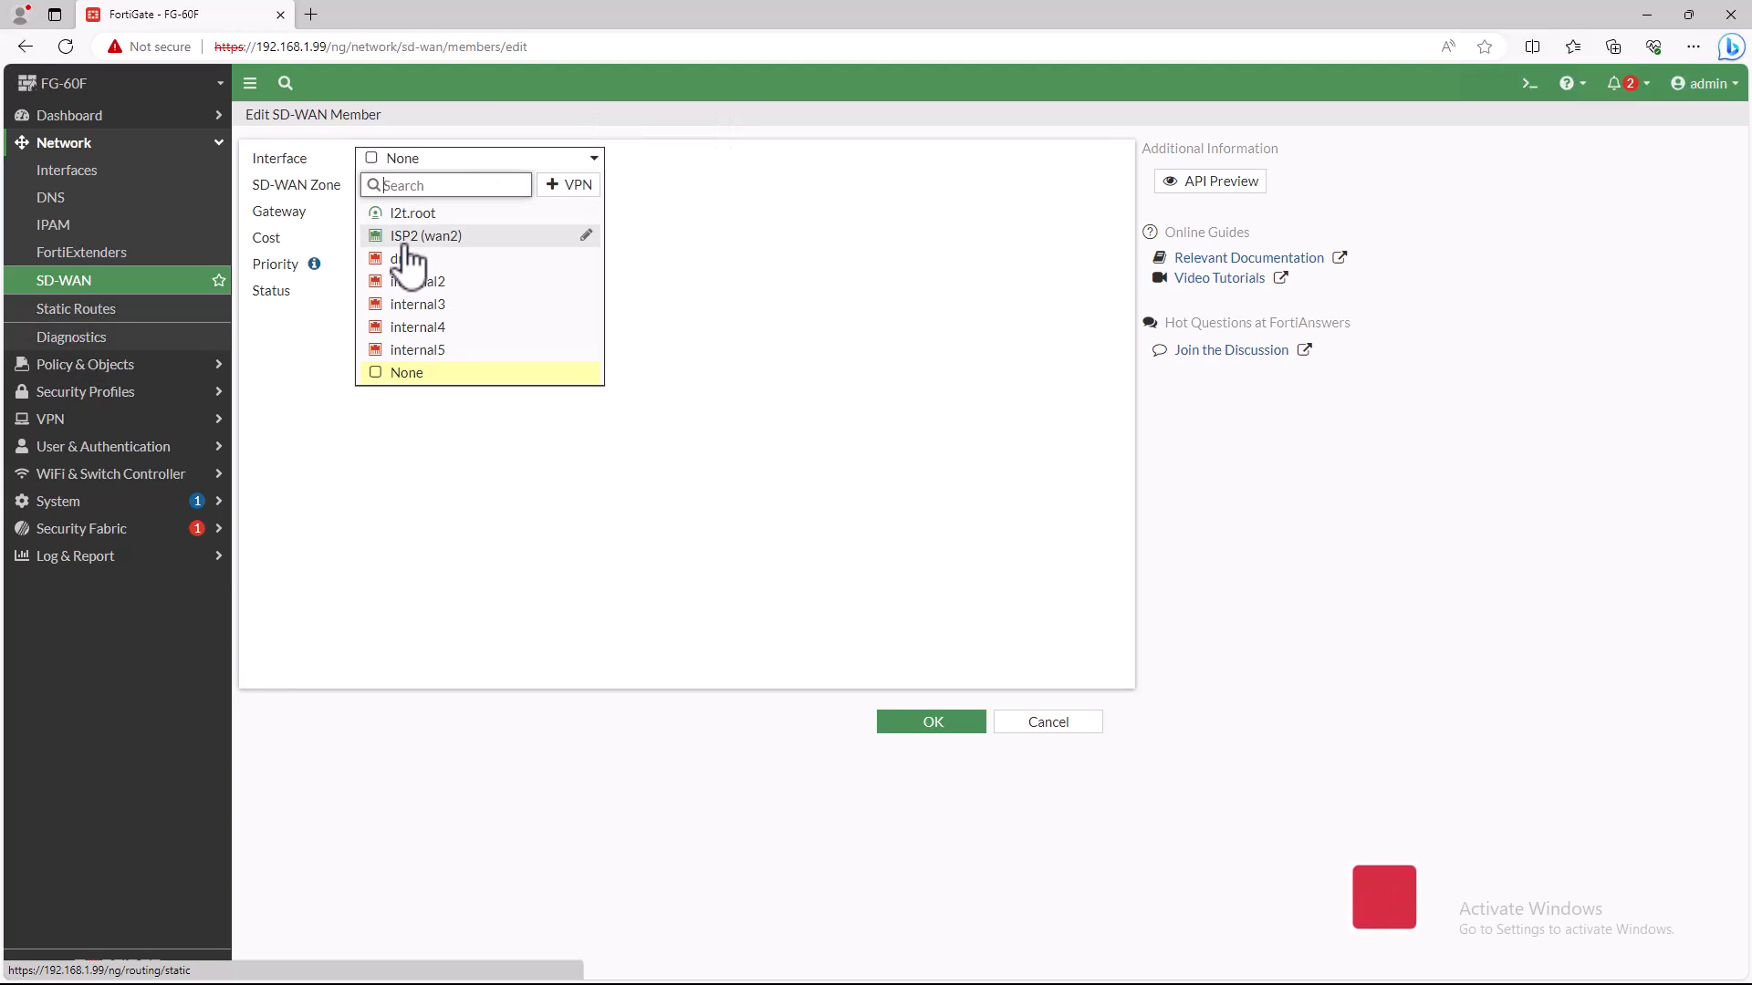
pyautogui.moveTo(446, 245)
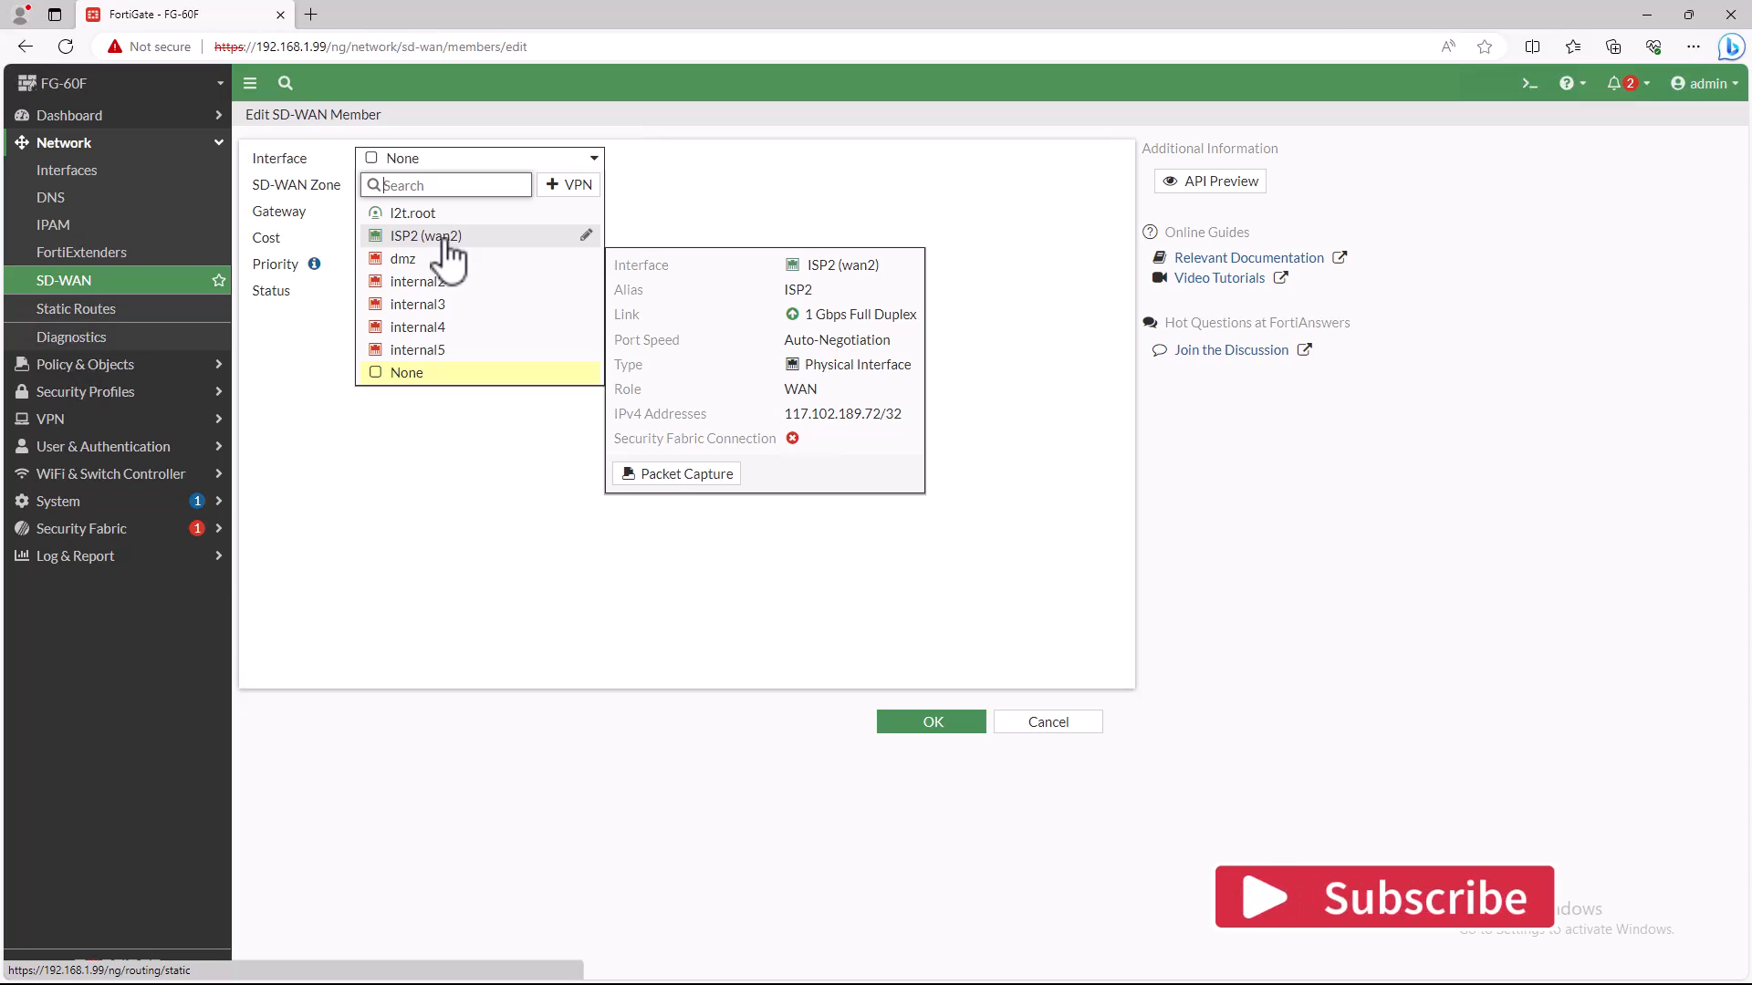
pyautogui.click(447, 239)
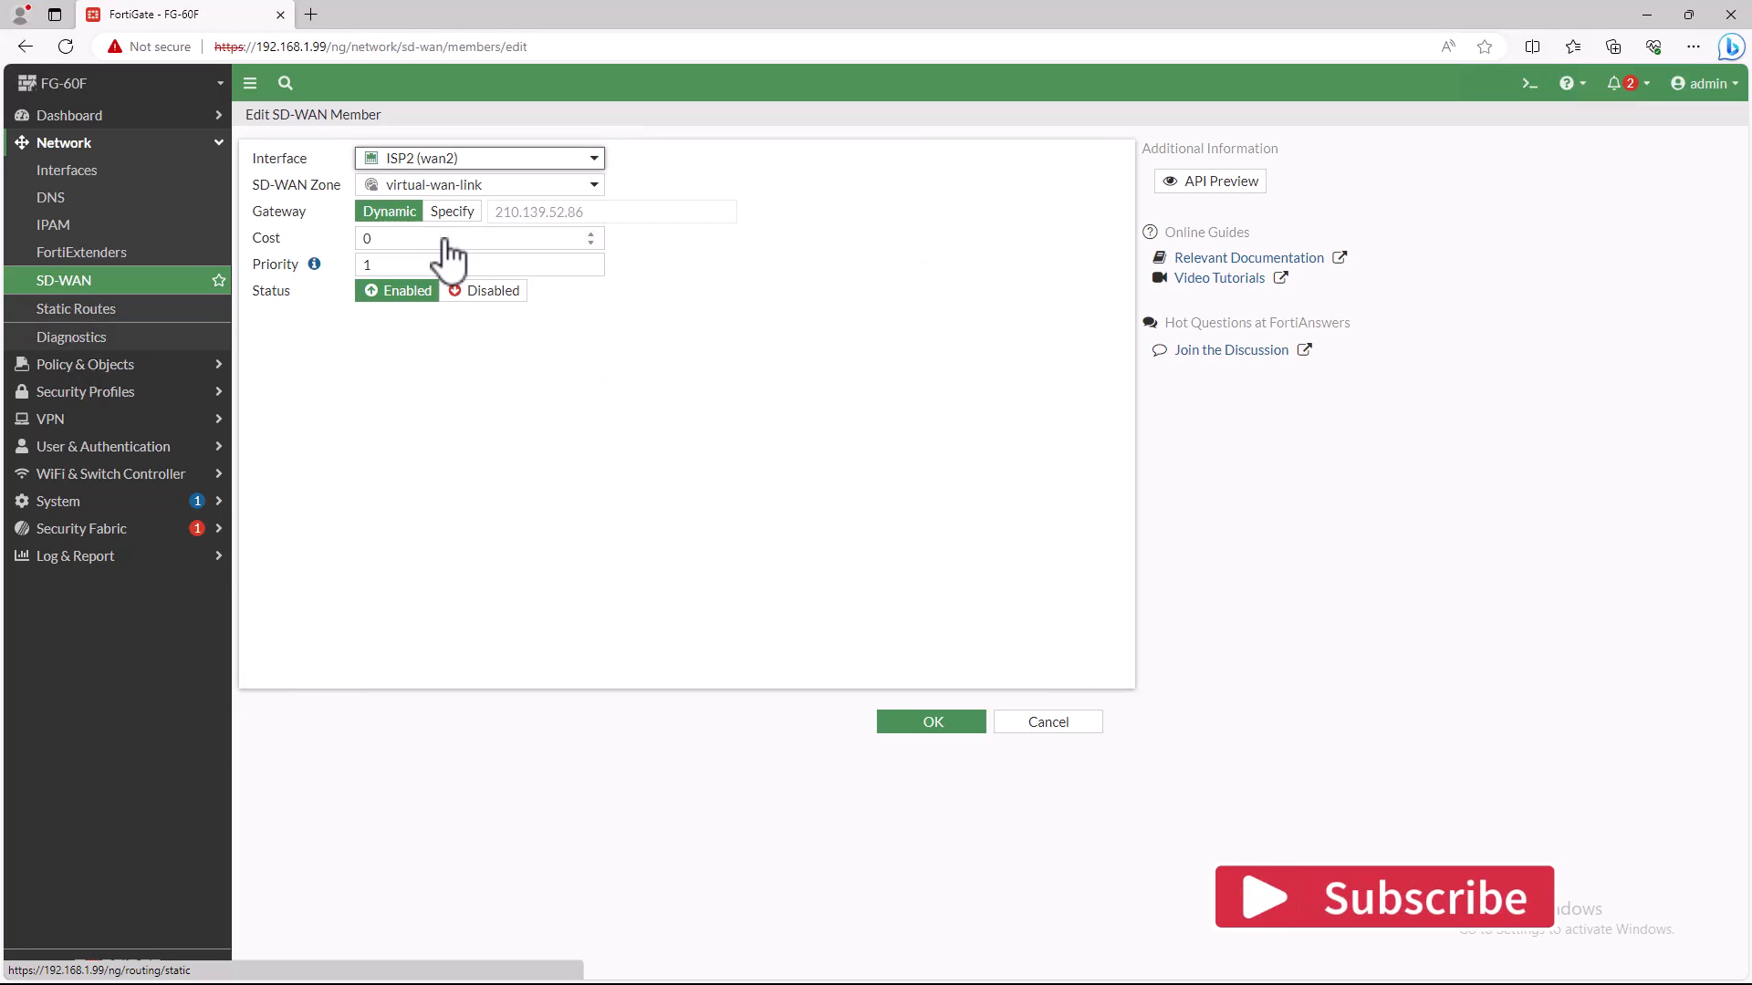
# - Assign the ISP2 member to the virtual-wan-link SD-WAN zone and save the member
pyautogui.click(493, 192)
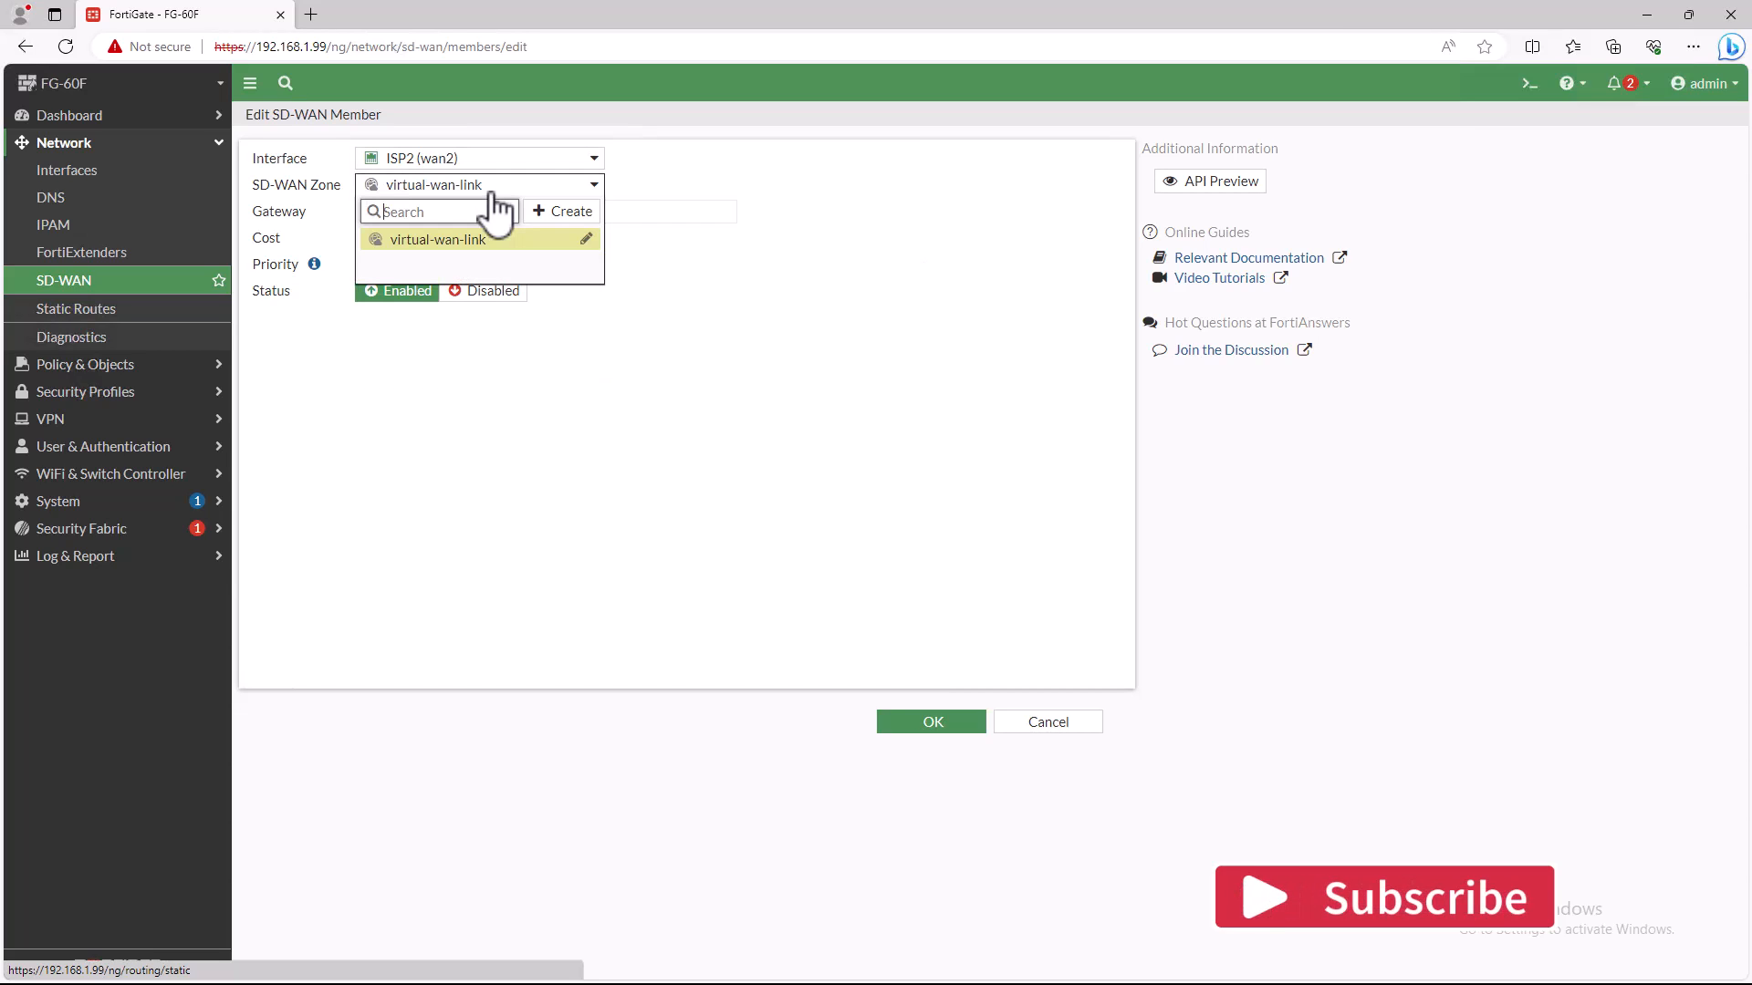
pyautogui.click(588, 242)
pyautogui.click(1343, 262)
pyautogui.click(437, 240)
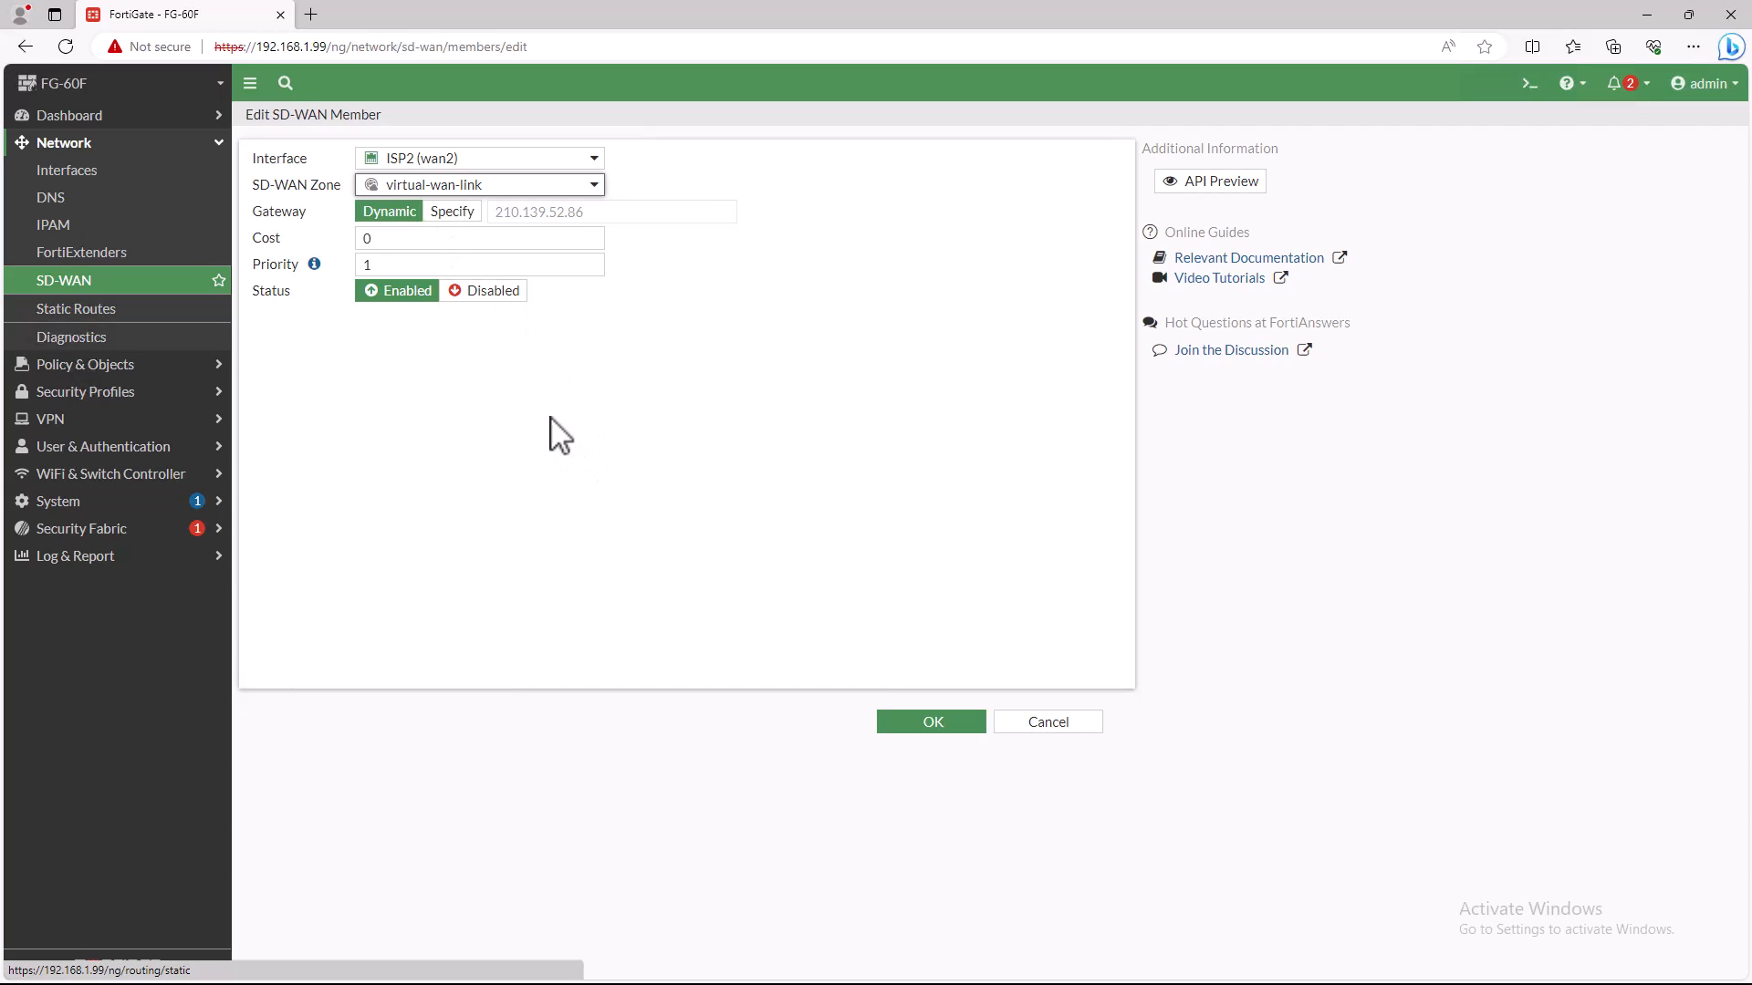
pyautogui.click(928, 721)
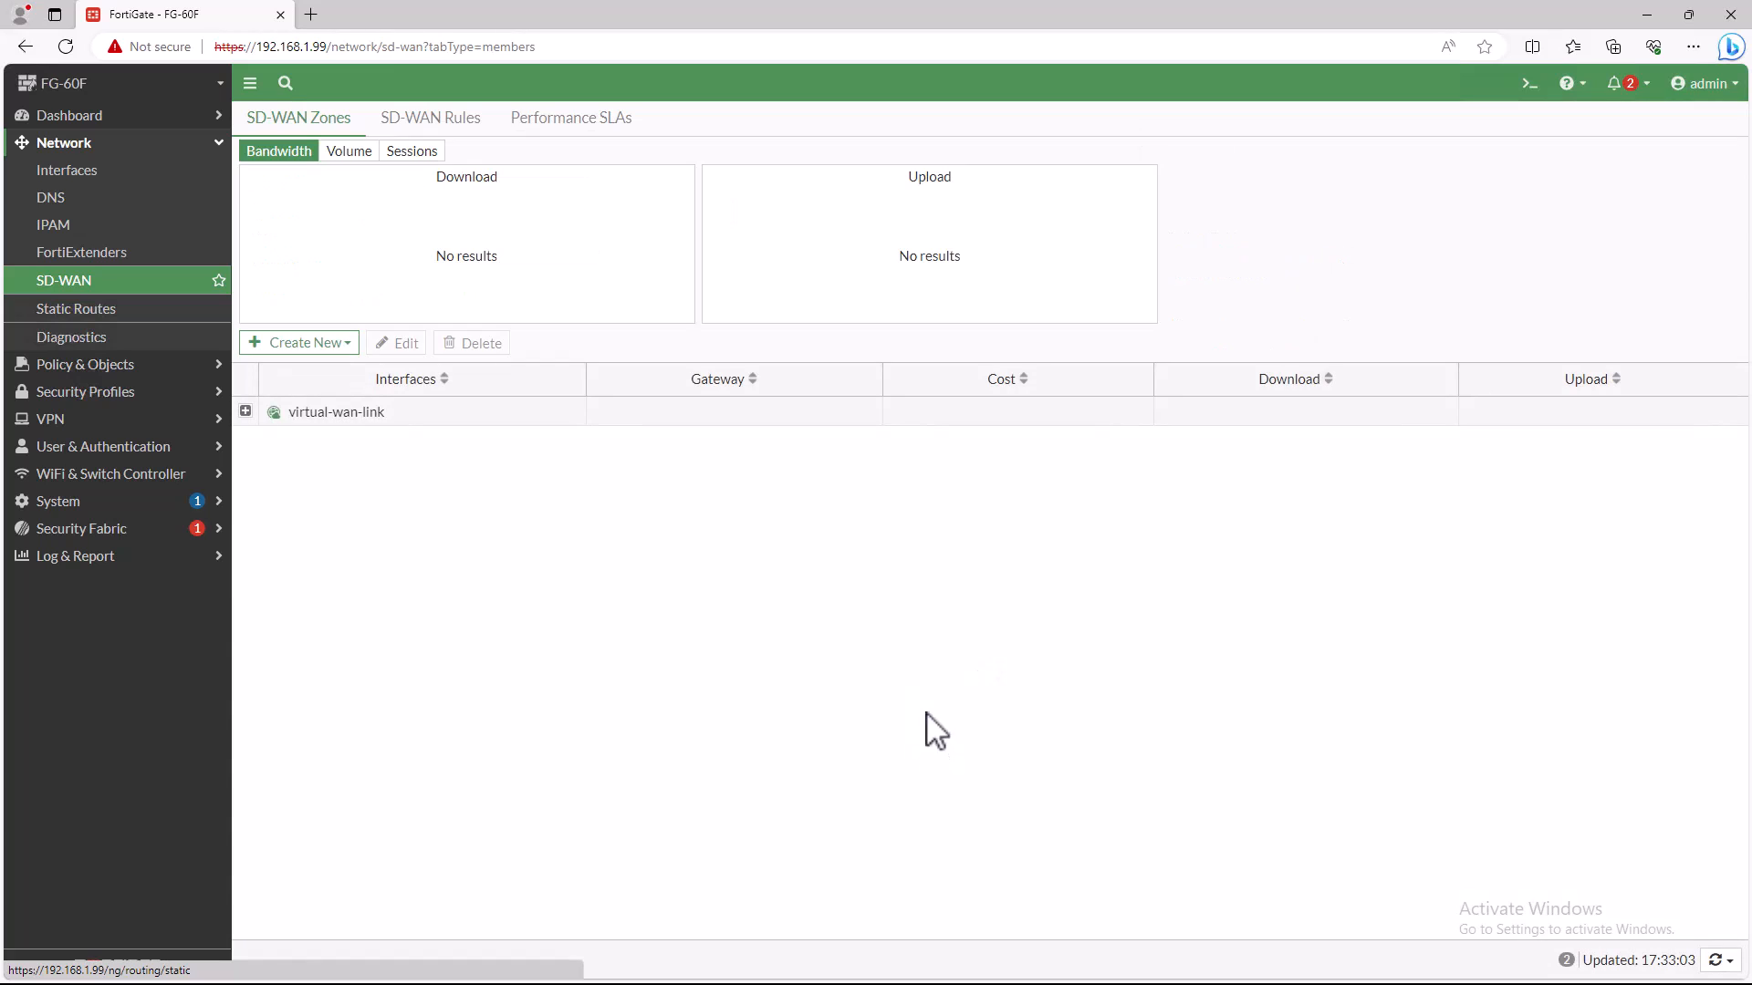
pyautogui.click(299, 343)
pyautogui.click(304, 369)
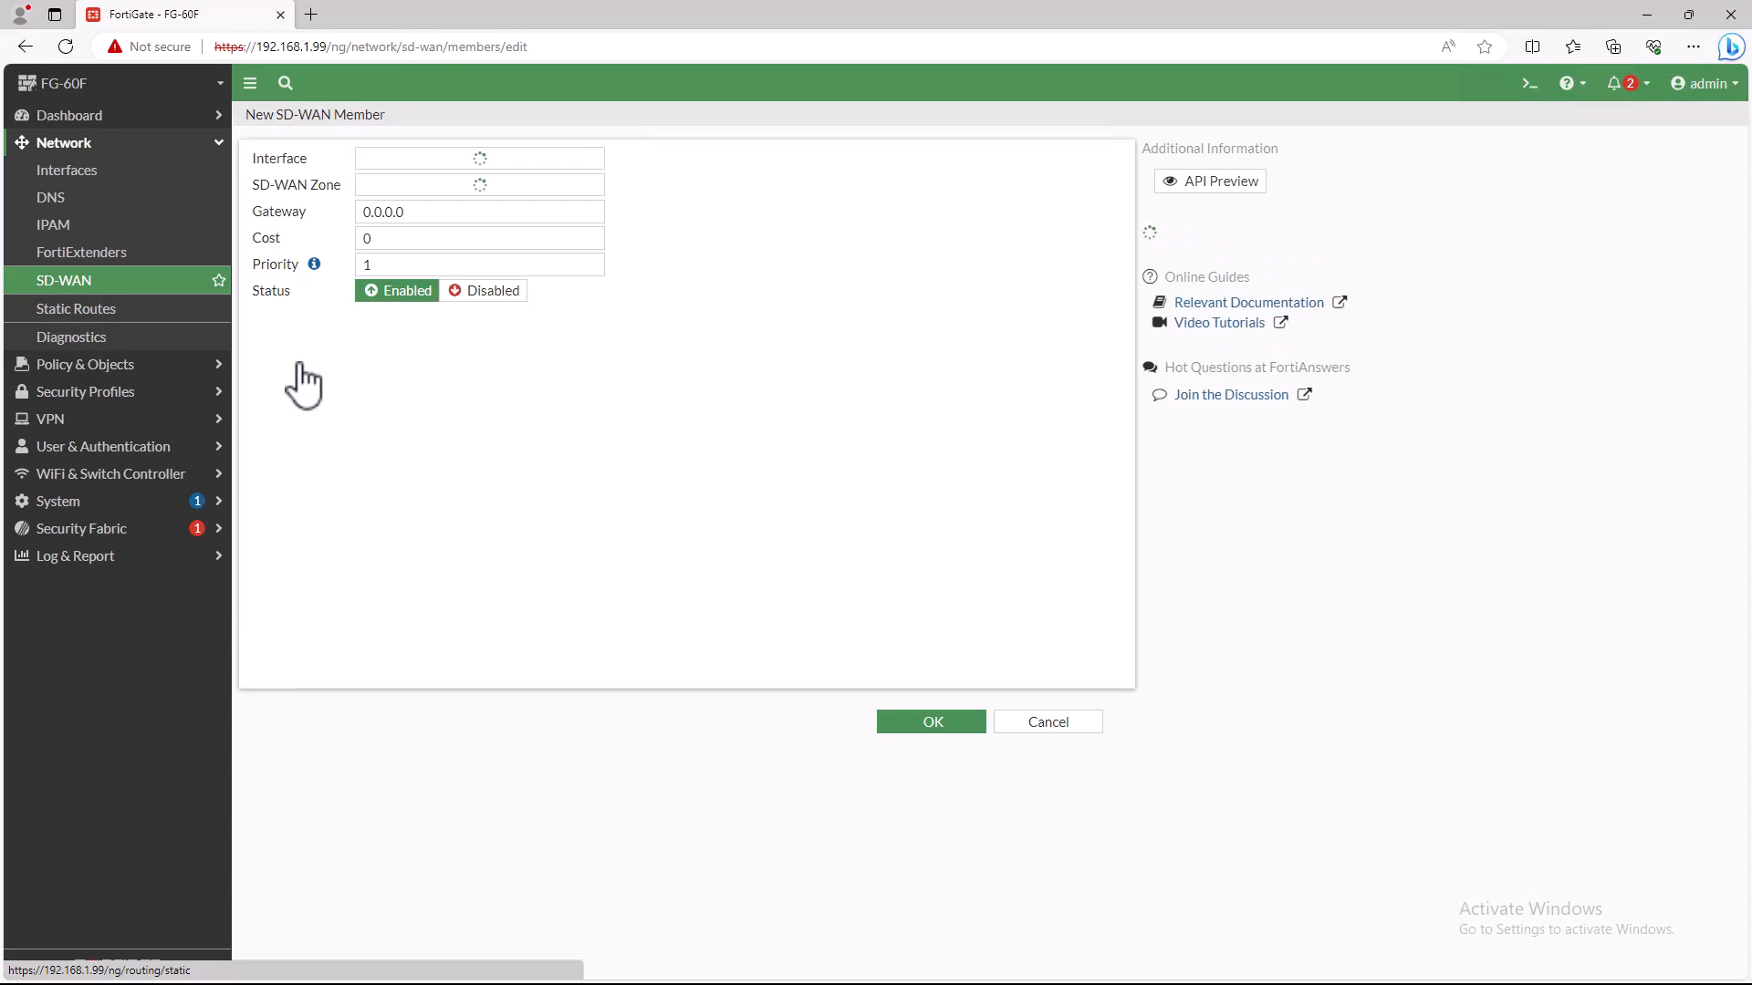
pyautogui.click(504, 162)
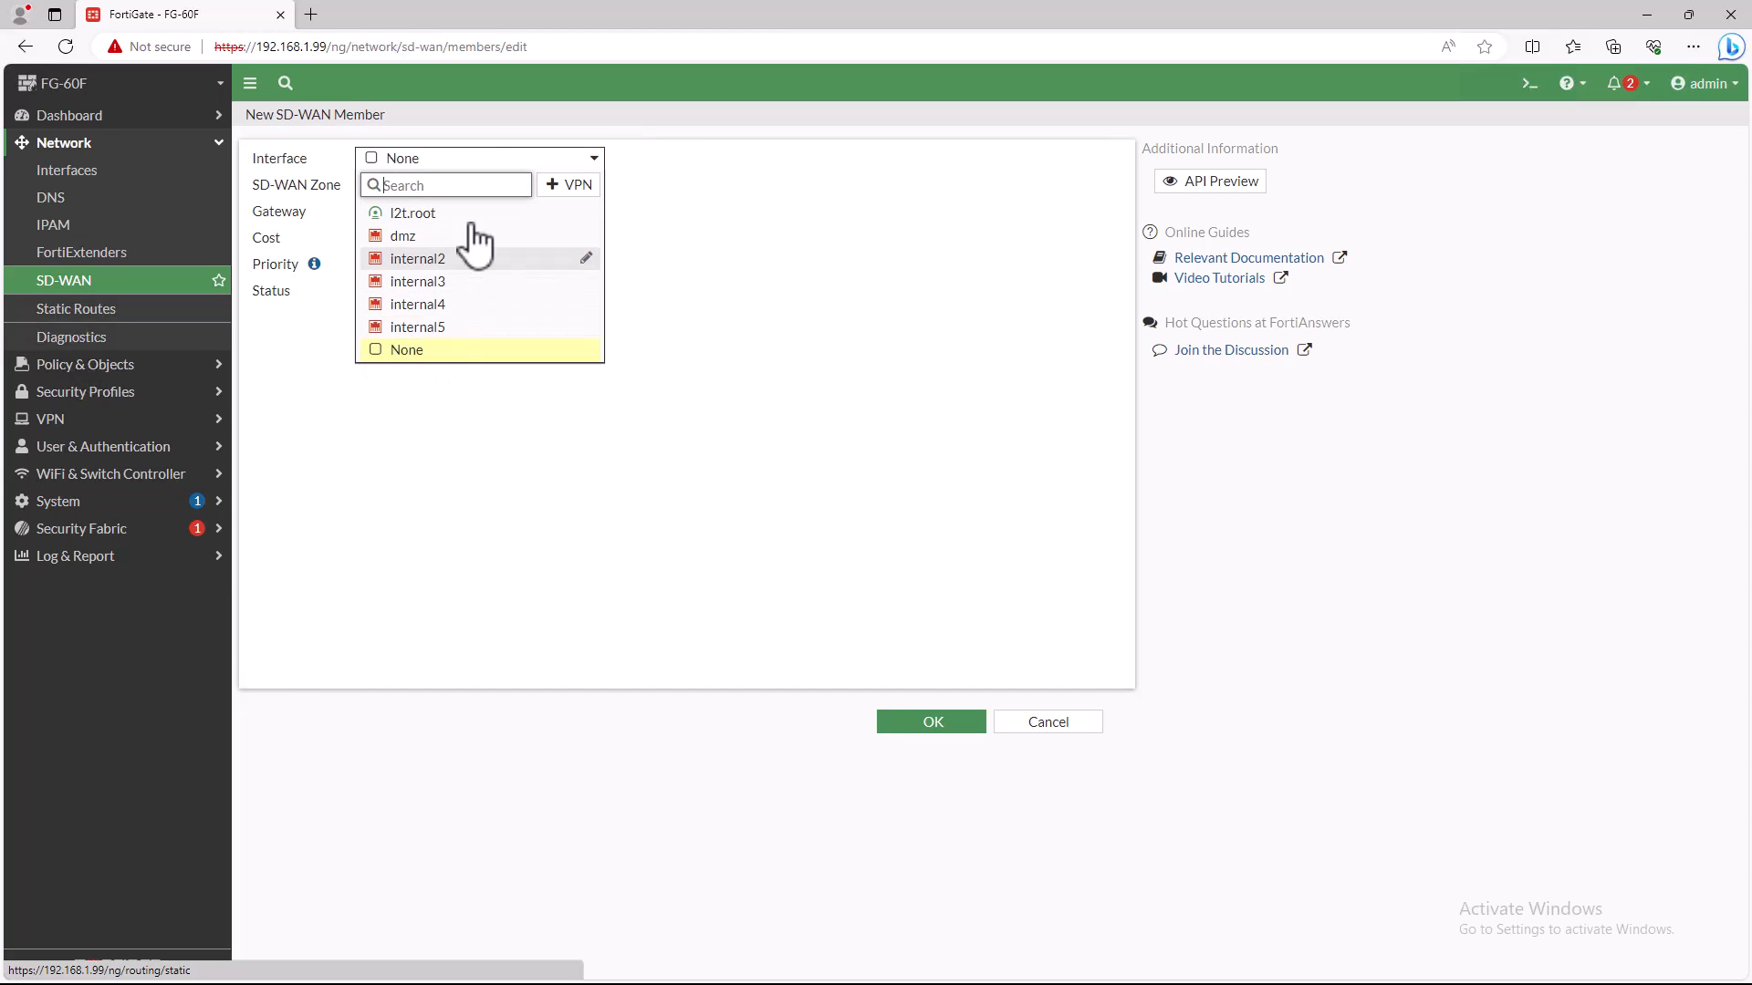
pyautogui.click(520, 517)
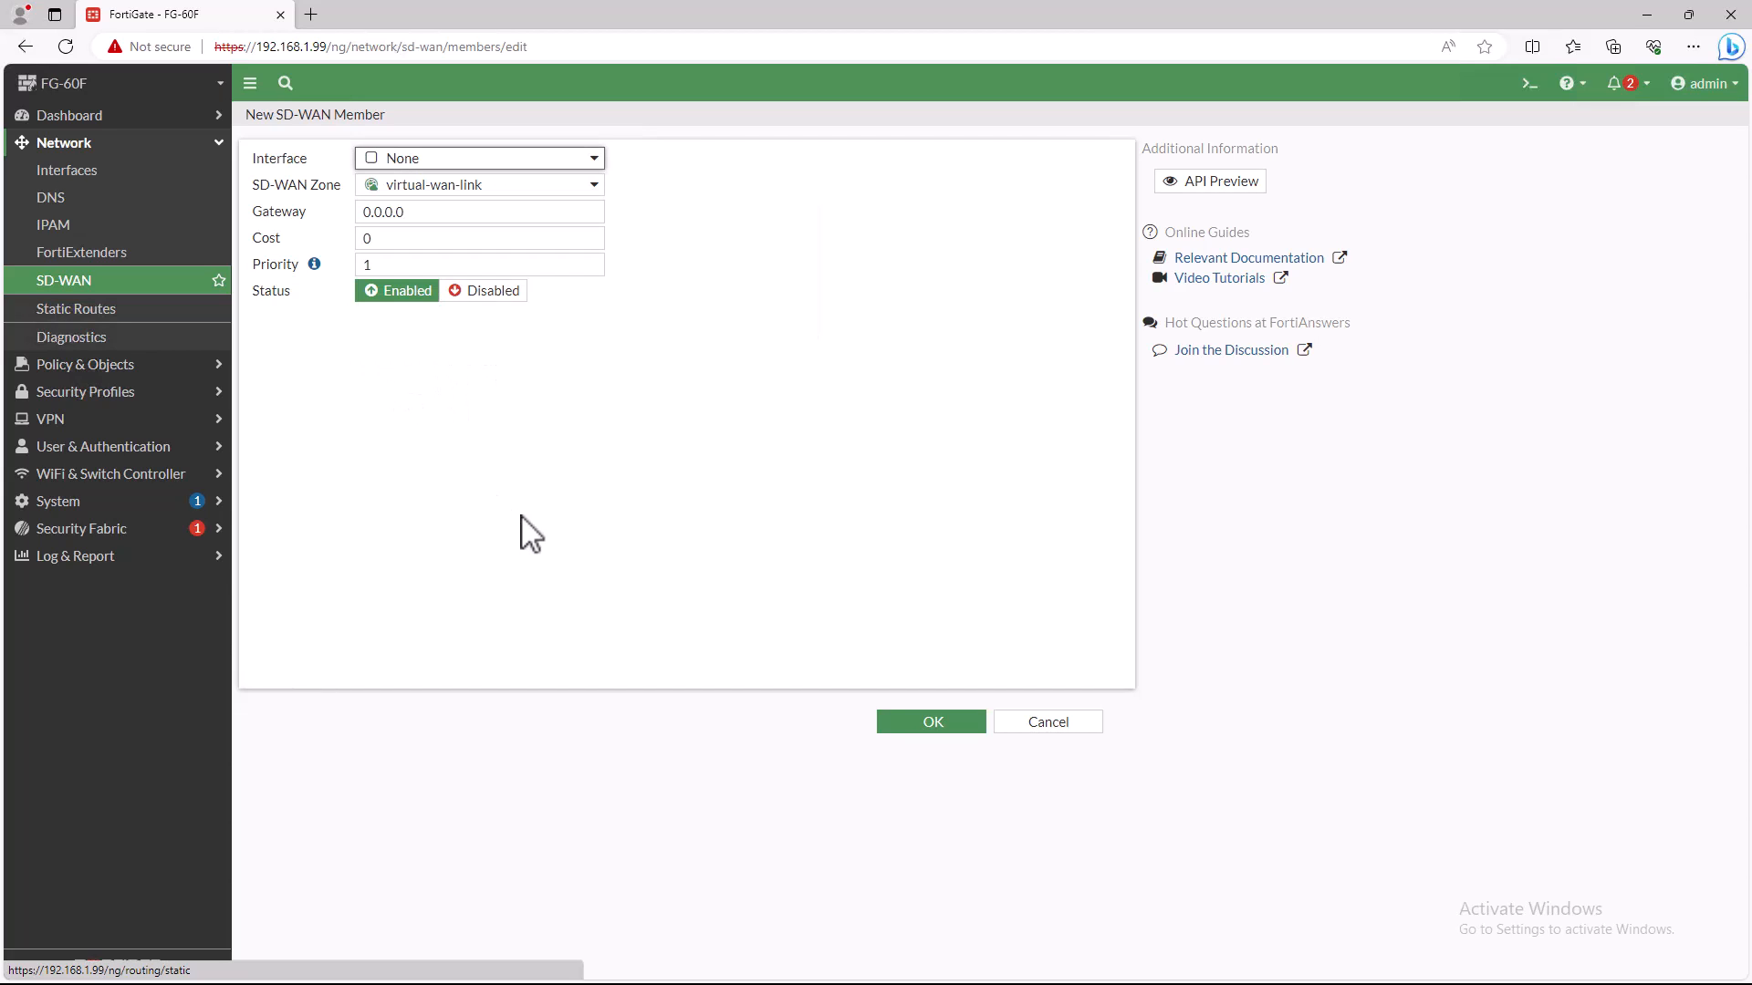
# - Review the firewall policy from internal to ISP1 (wan1) and delete it, so that wan1 is no longer referenced
pyautogui.click(69, 366)
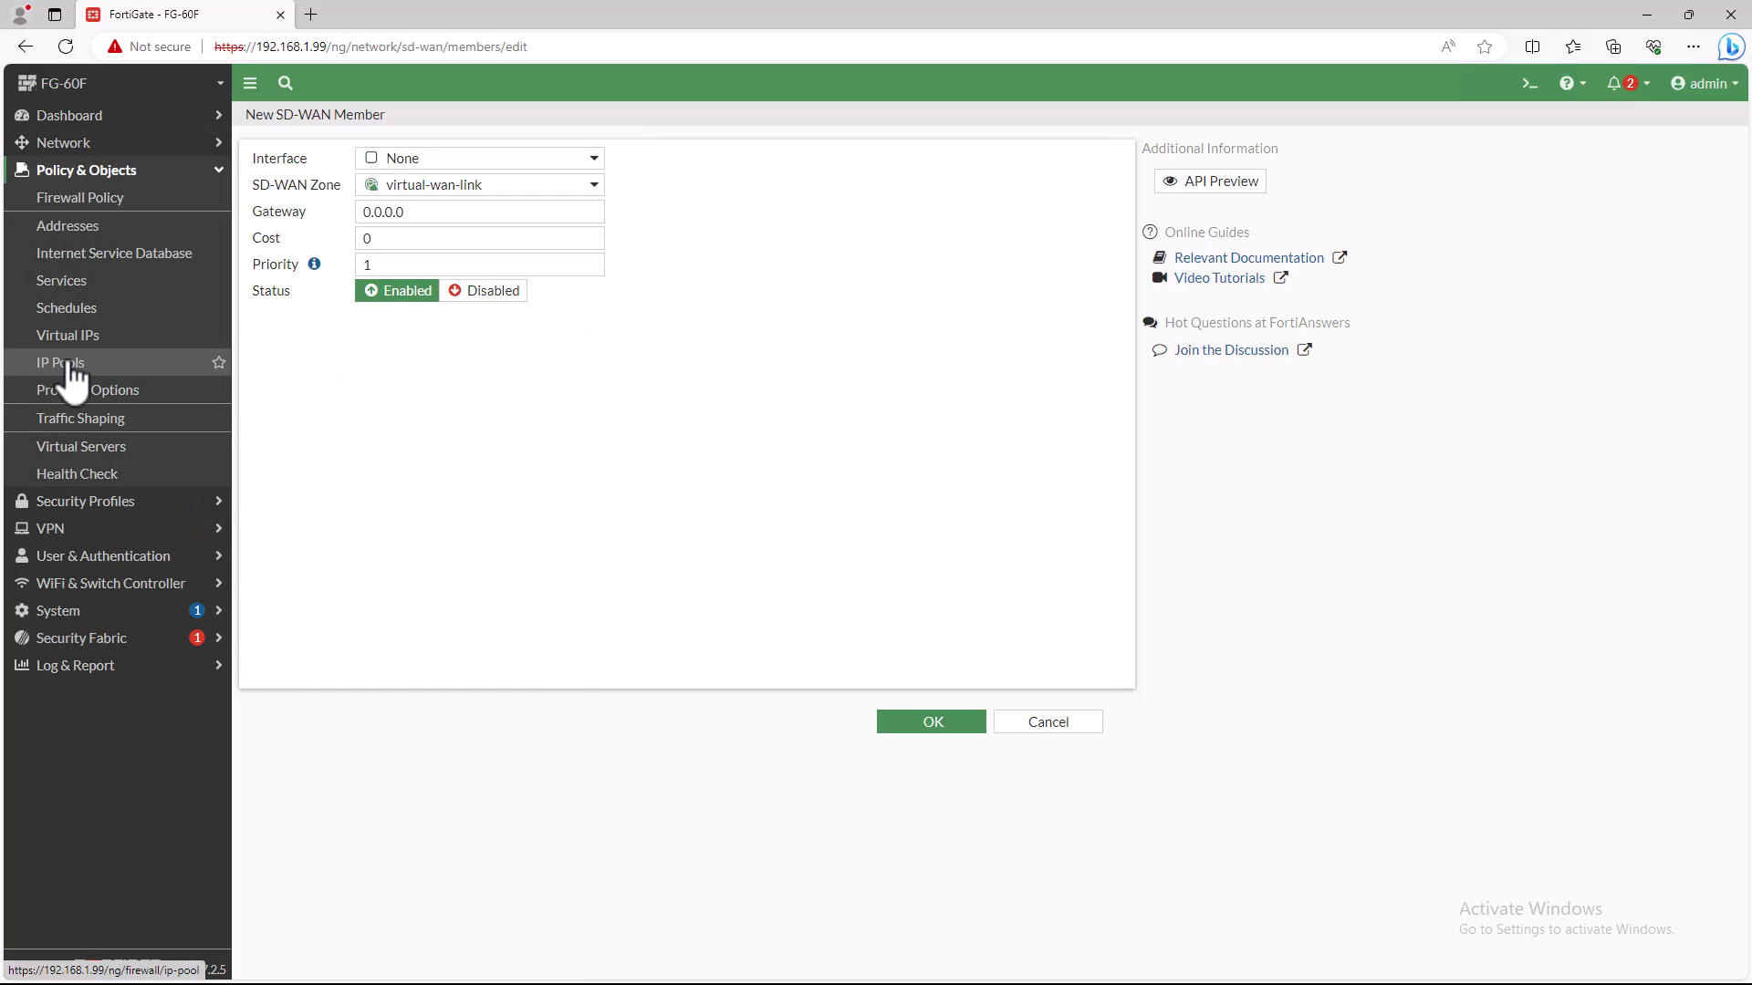
pyautogui.click(95, 206)
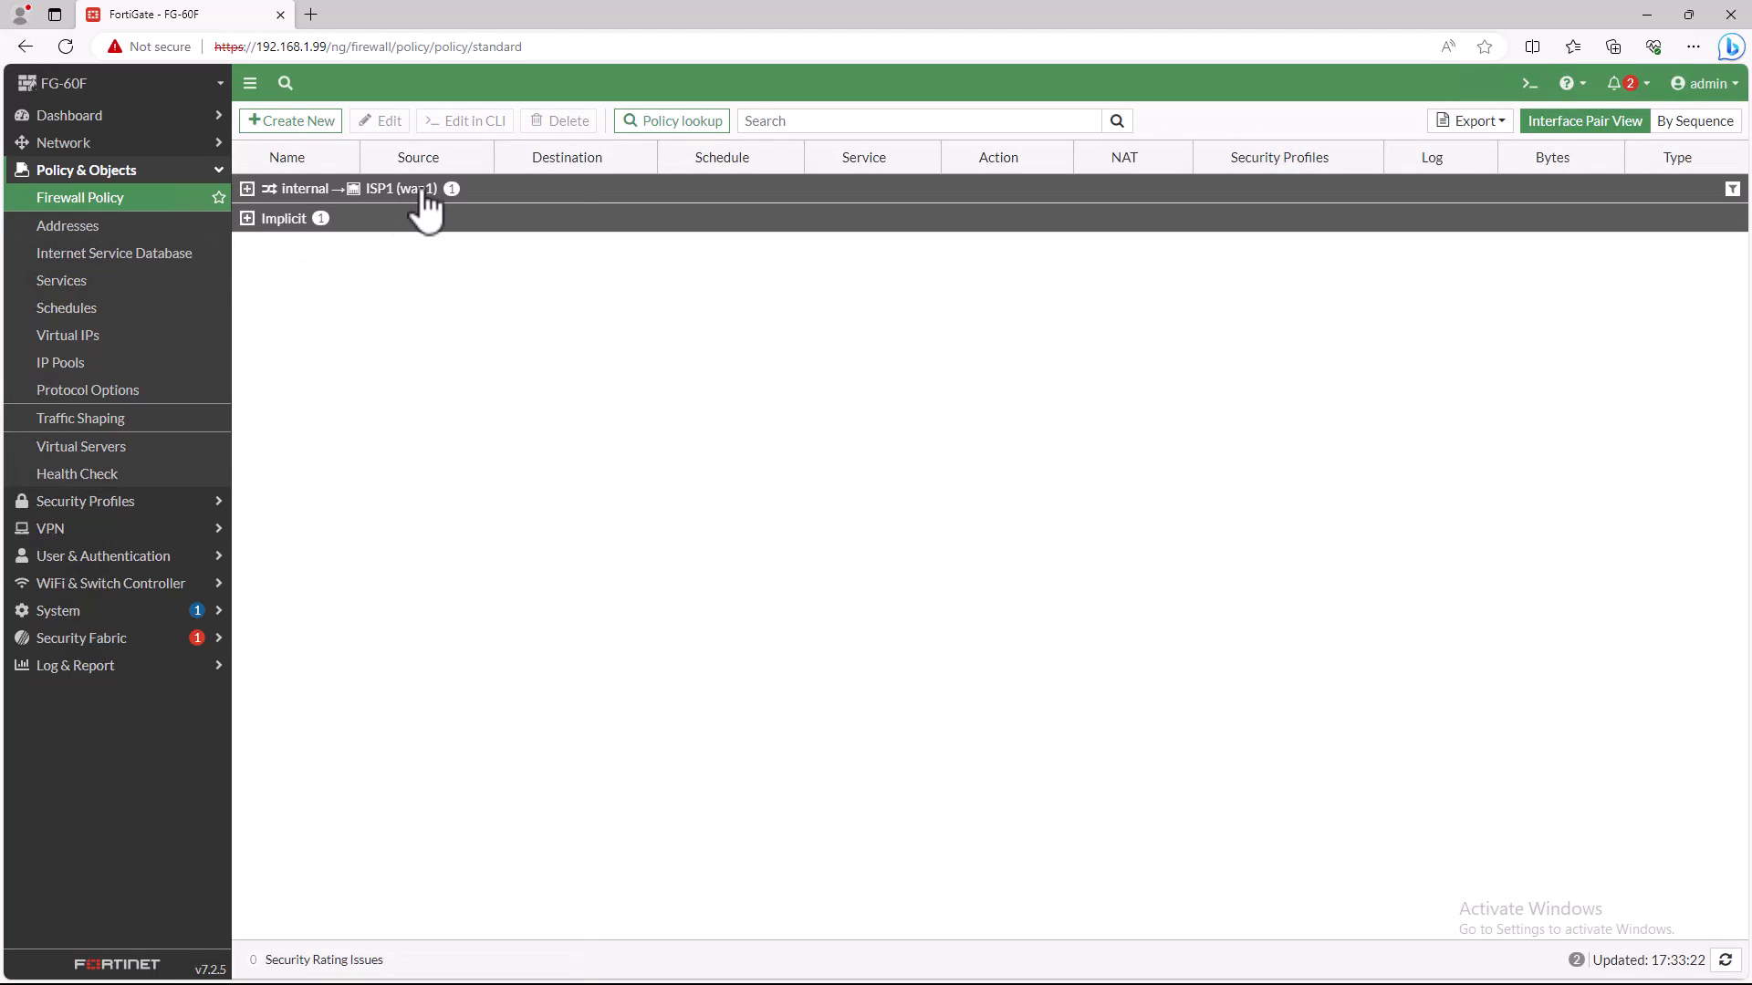
pyautogui.click(399, 187)
pyautogui.click(383, 126)
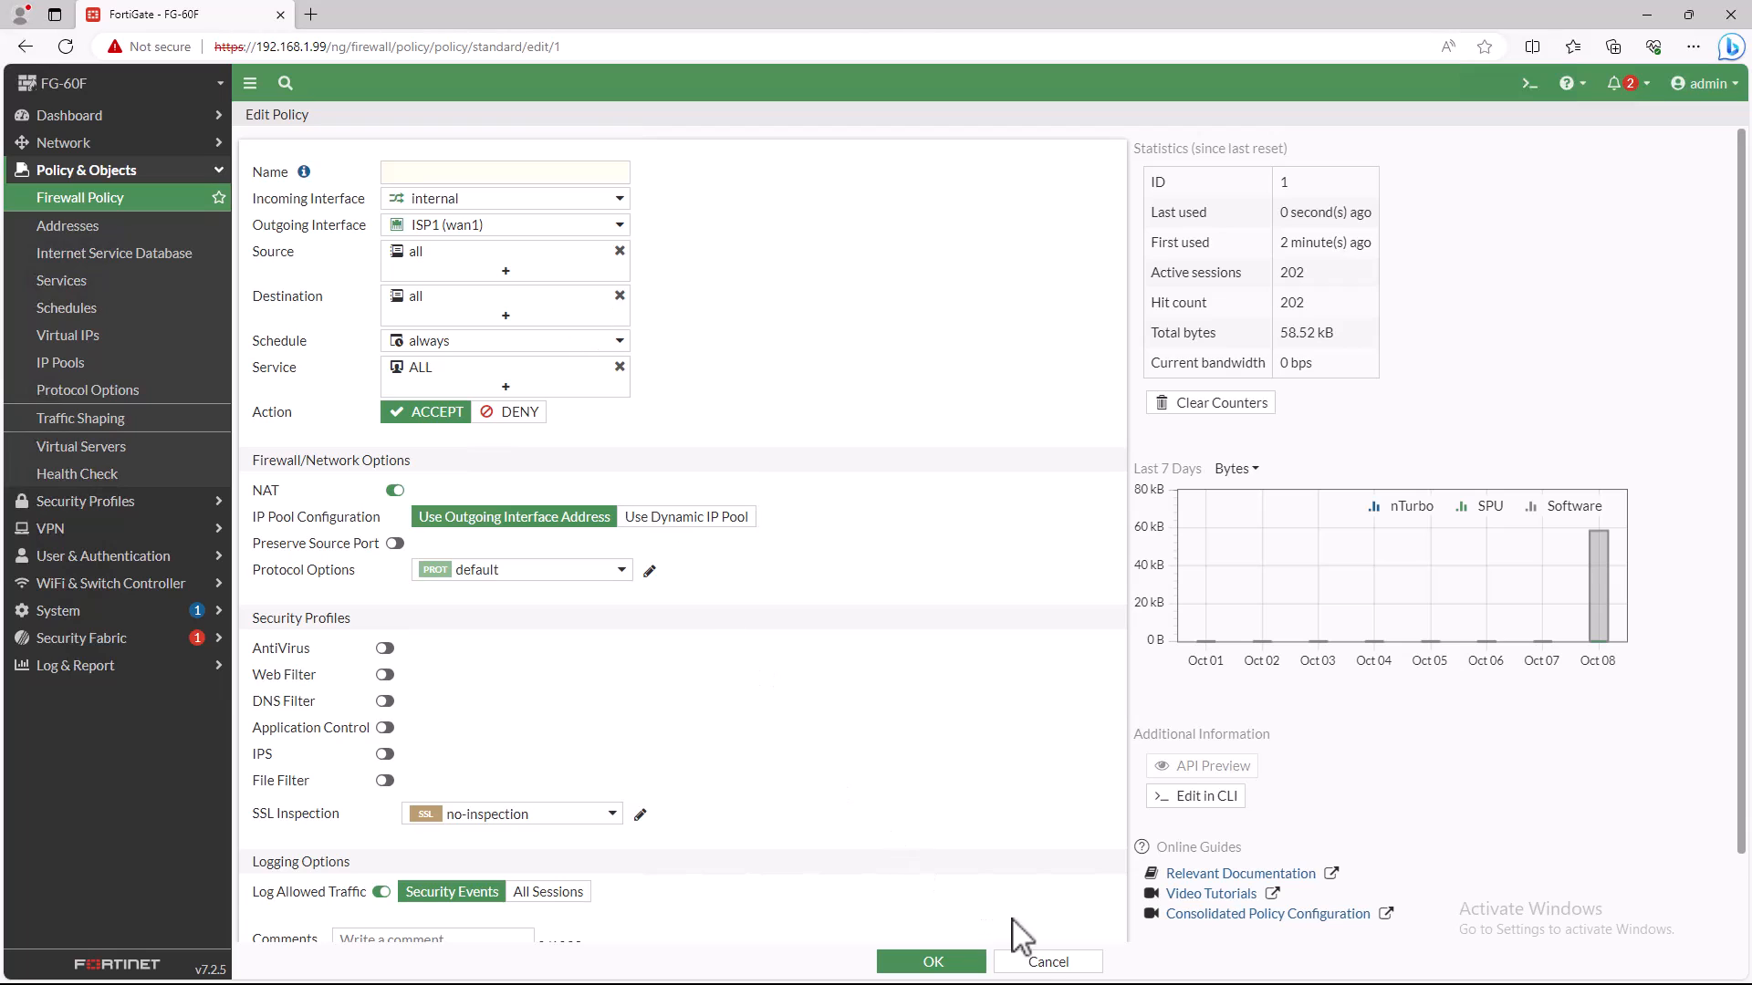
pyautogui.click(1046, 964)
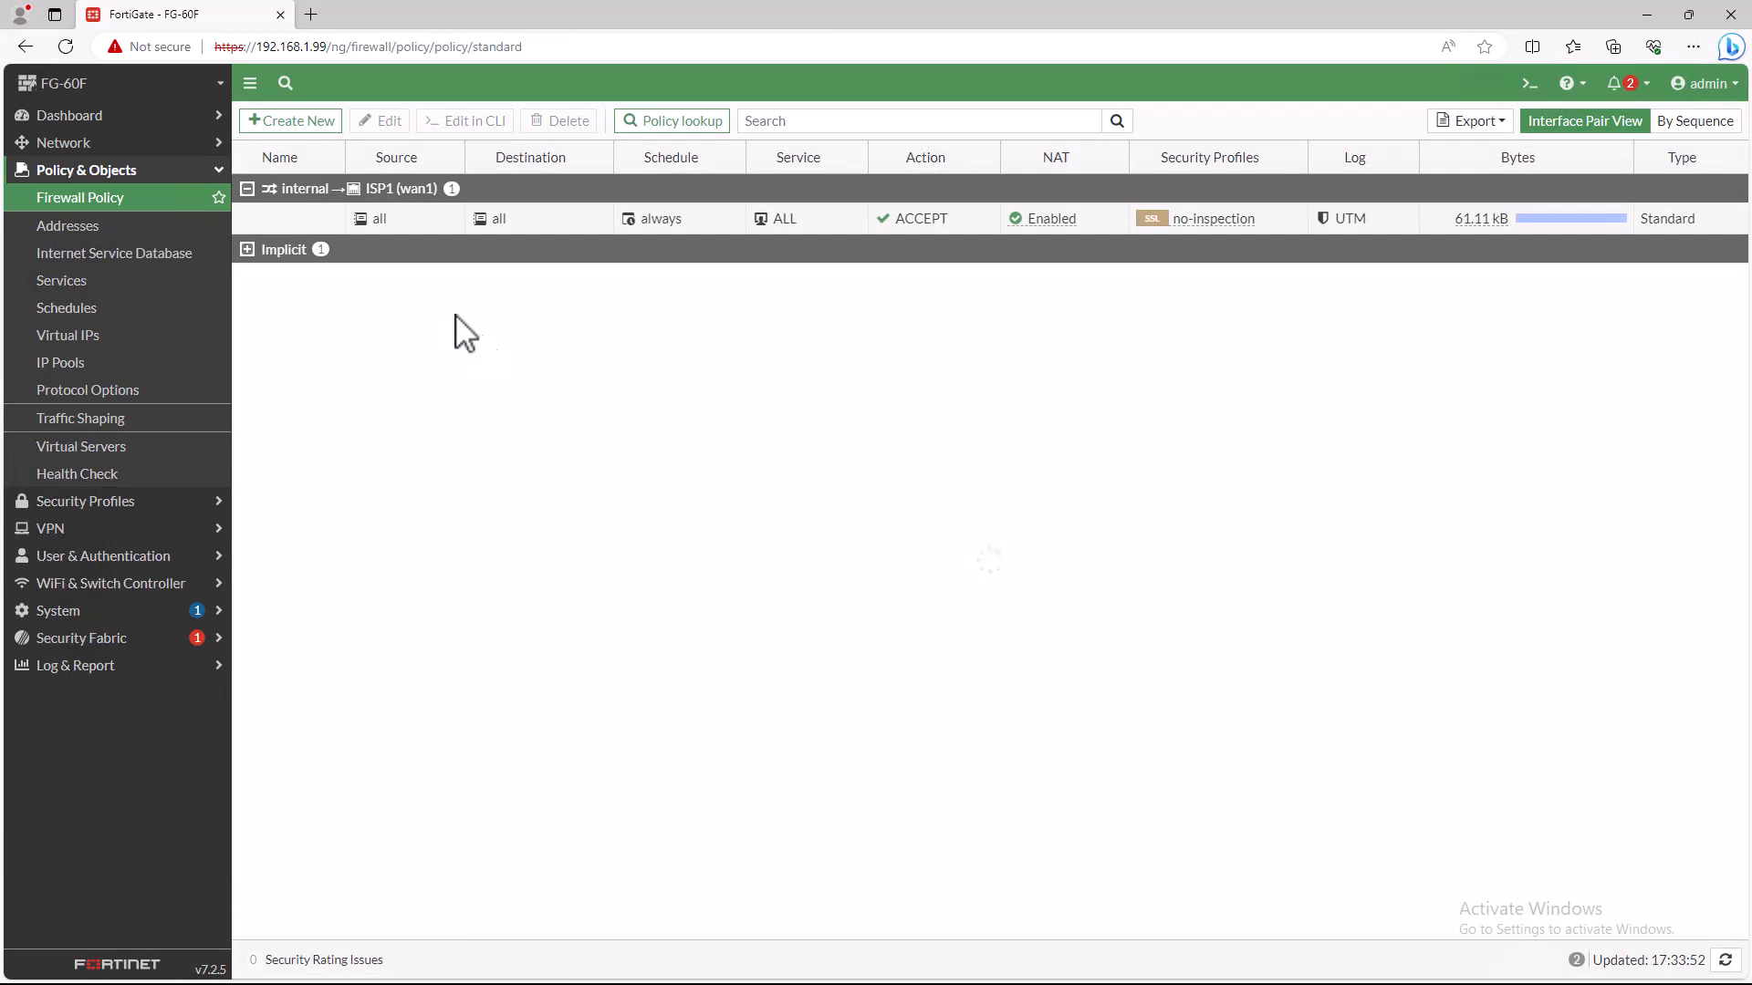
pyautogui.rightClick(365, 239)
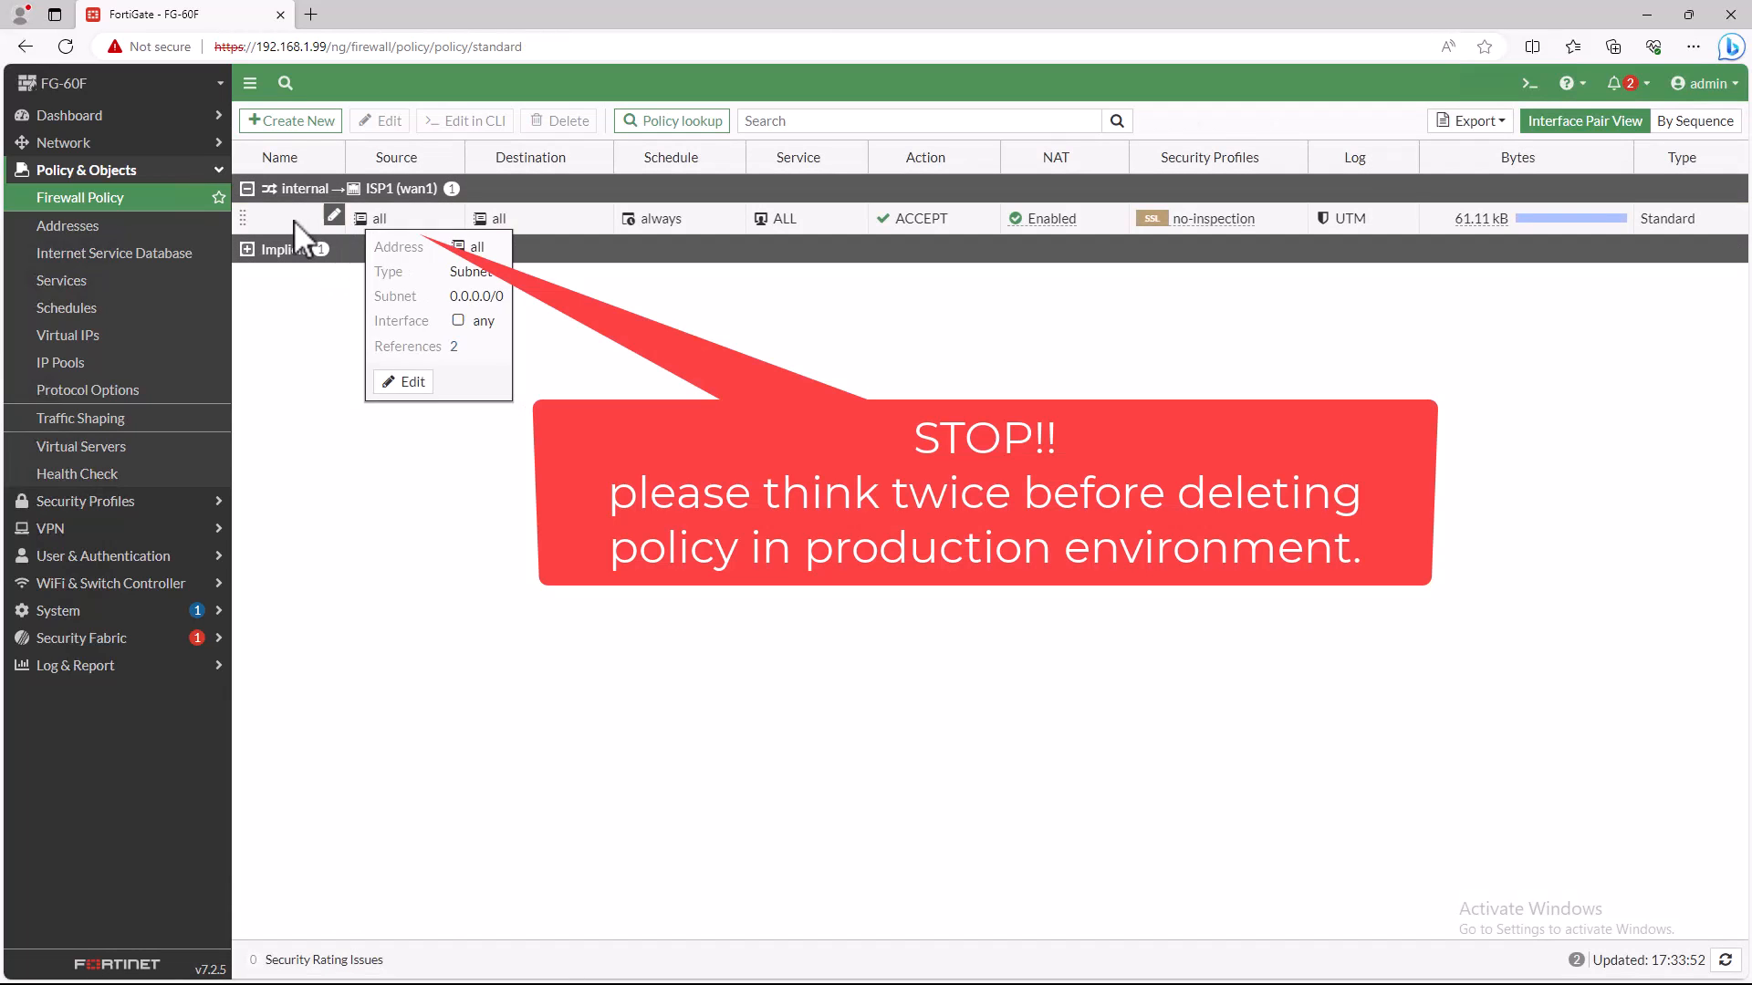
pyautogui.click(569, 128)
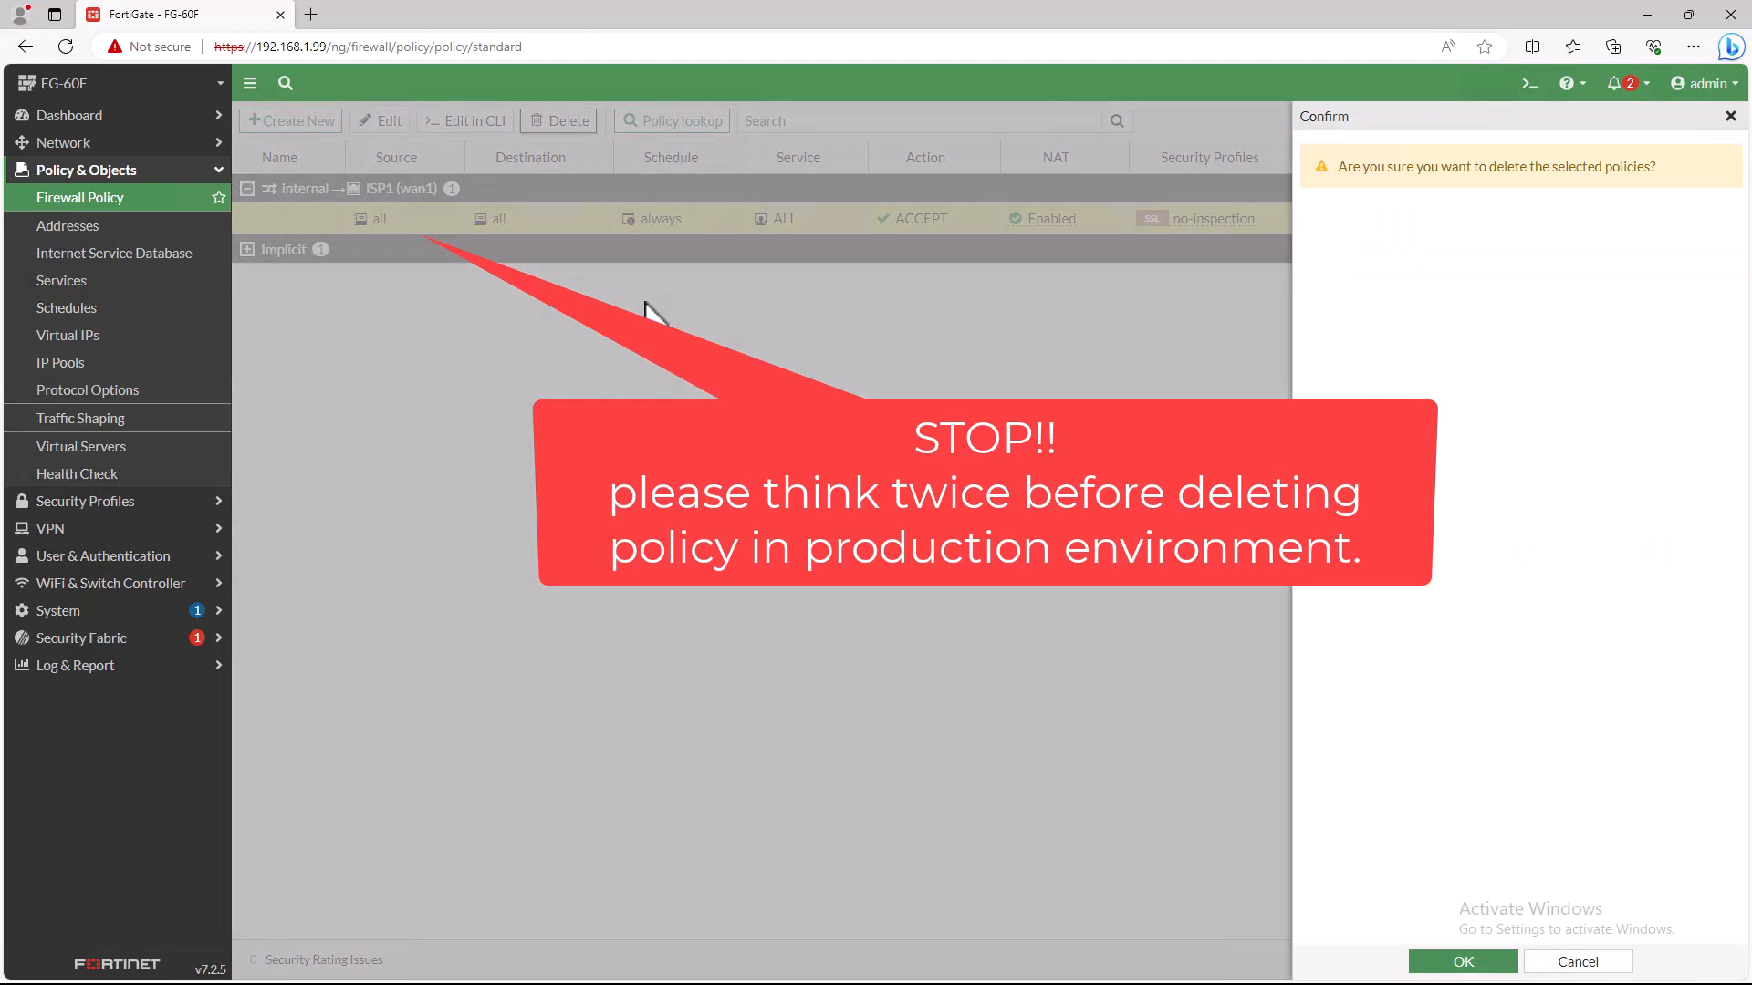
pyautogui.click(1441, 963)
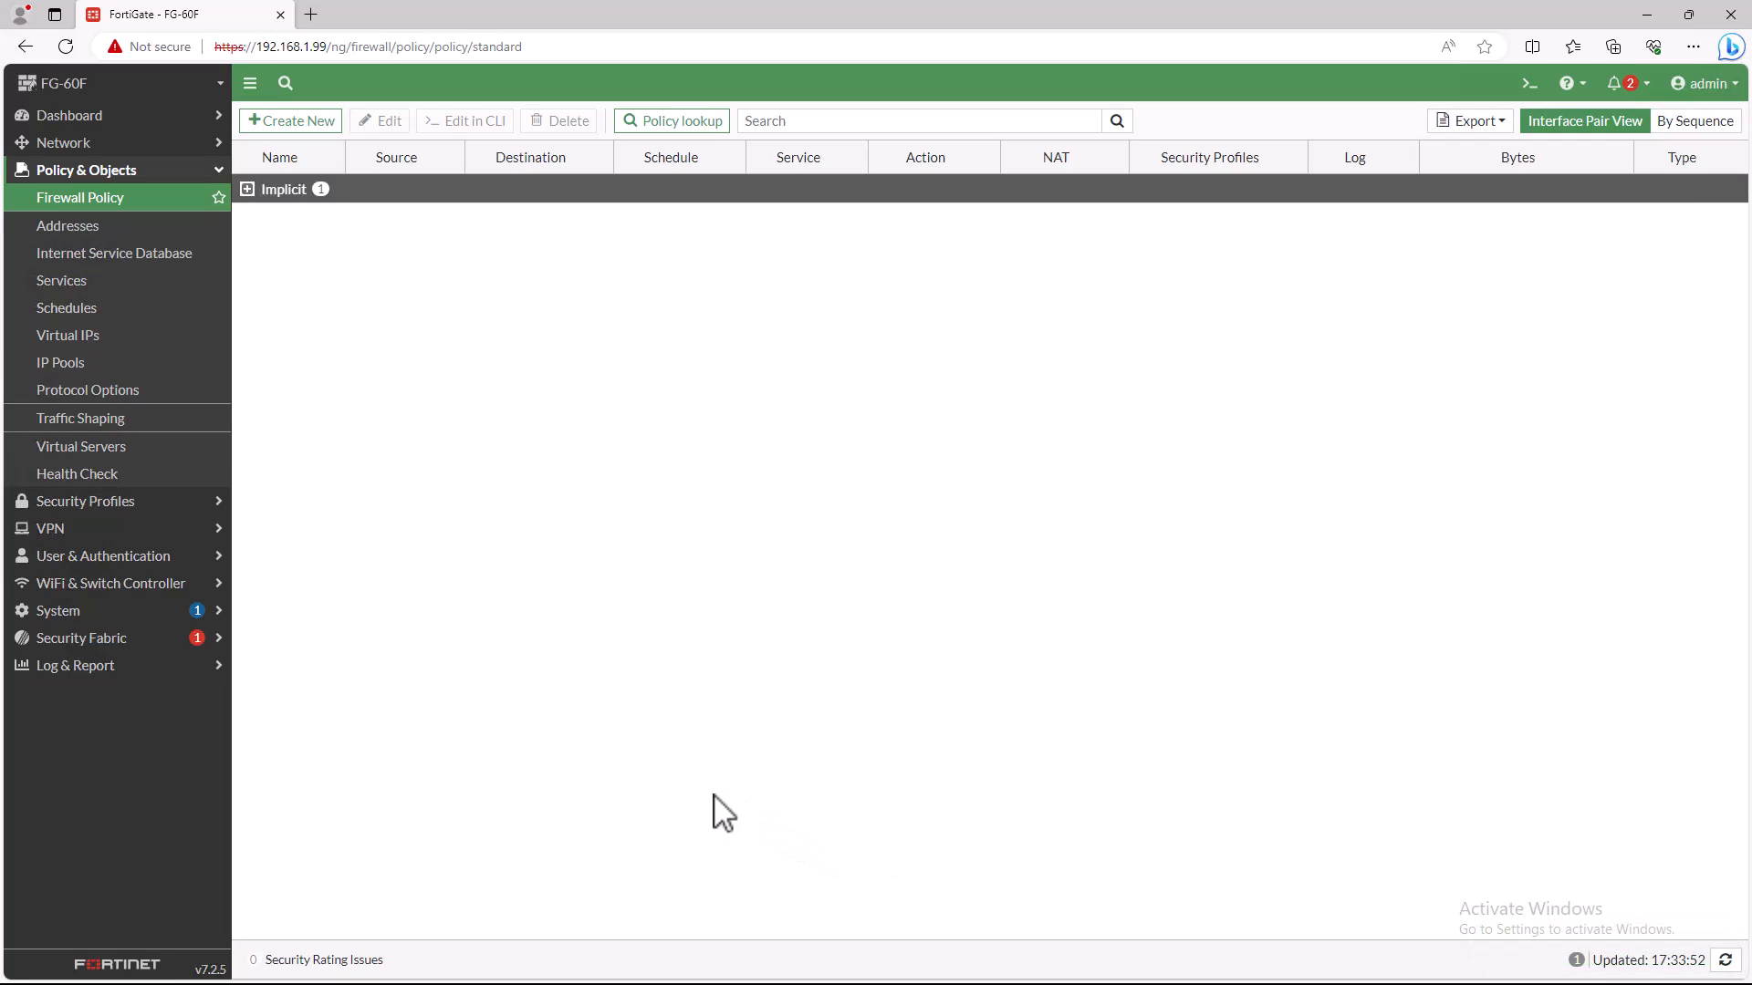
# - Add ISP1 (wan1) as a new SD-WAN member in the virtual-wan-link zone and save it
pyautogui.click(71, 146)
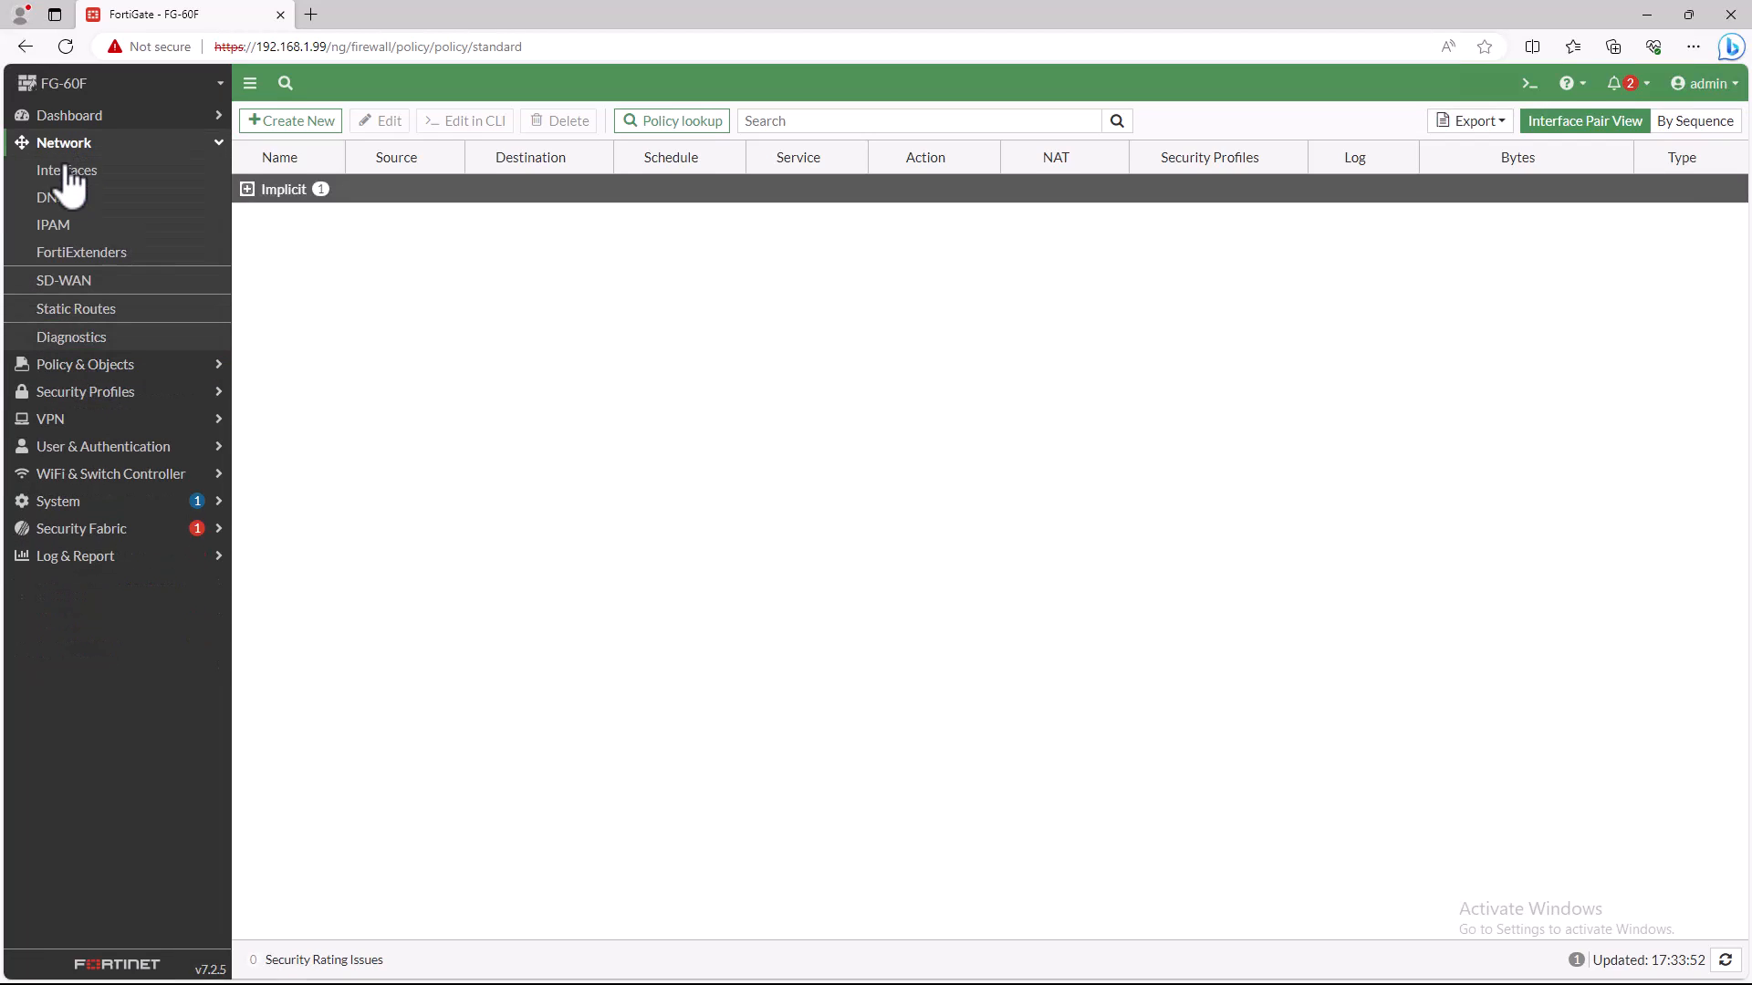
pyautogui.click(67, 275)
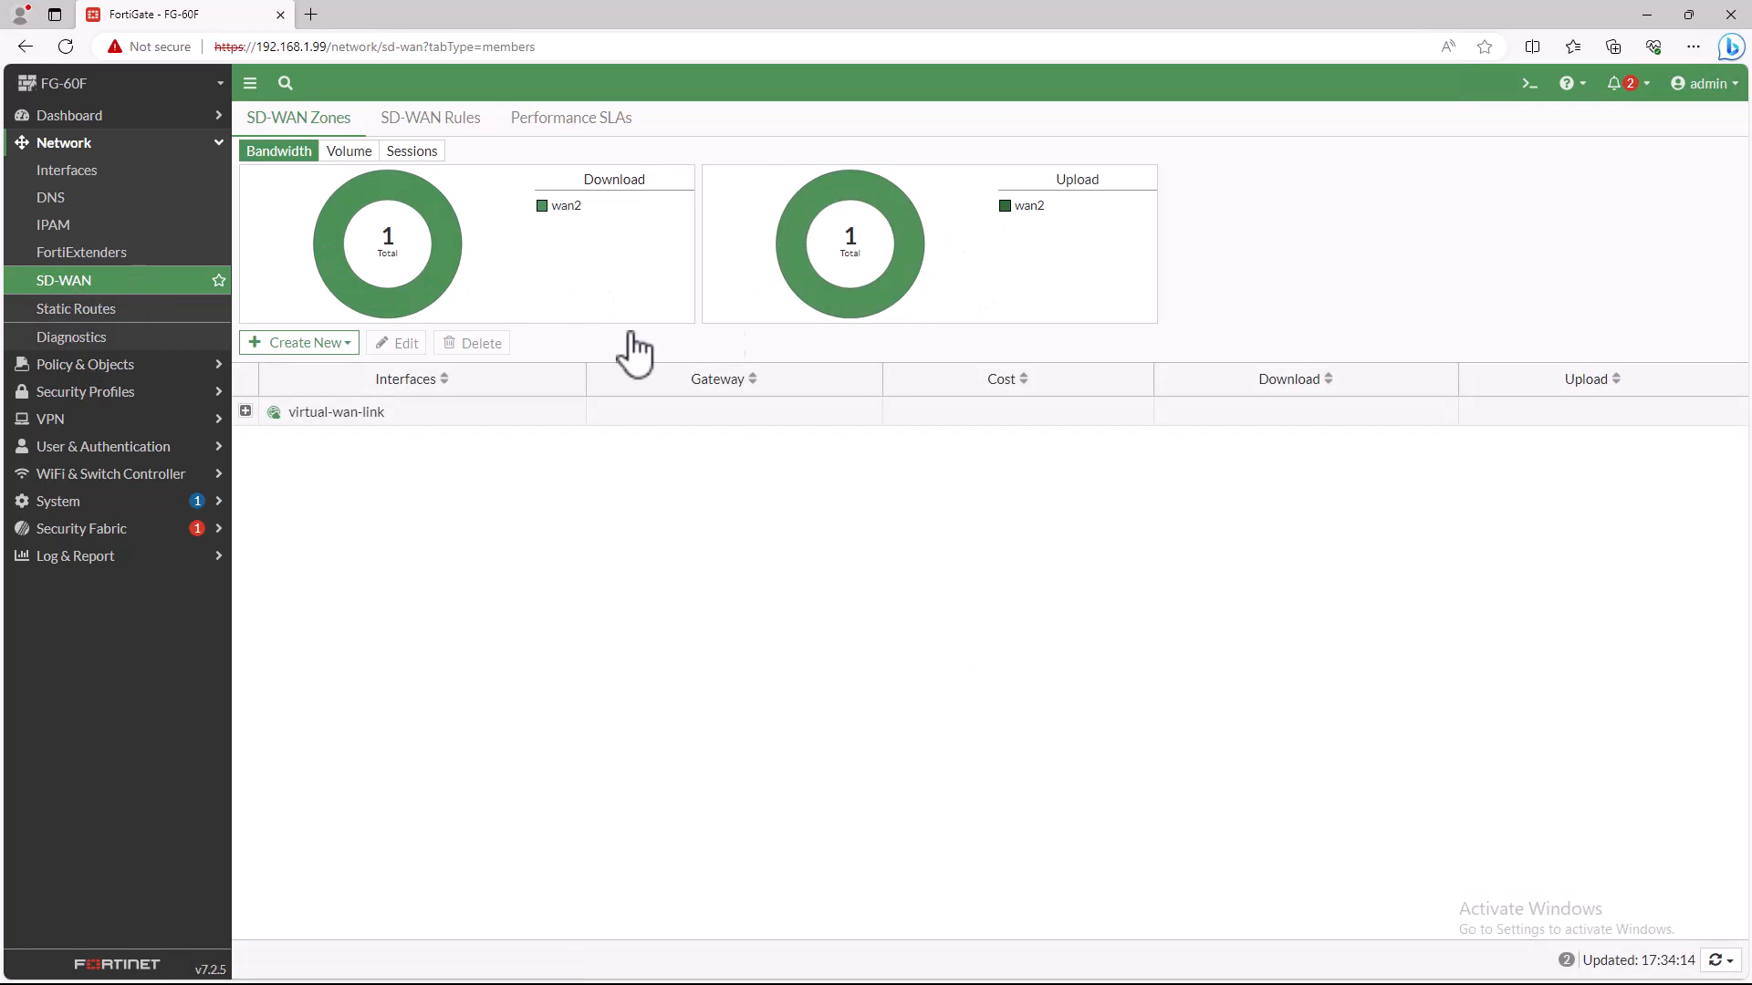
pyautogui.click(324, 344)
pyautogui.click(321, 365)
pyautogui.click(565, 161)
pyautogui.click(427, 259)
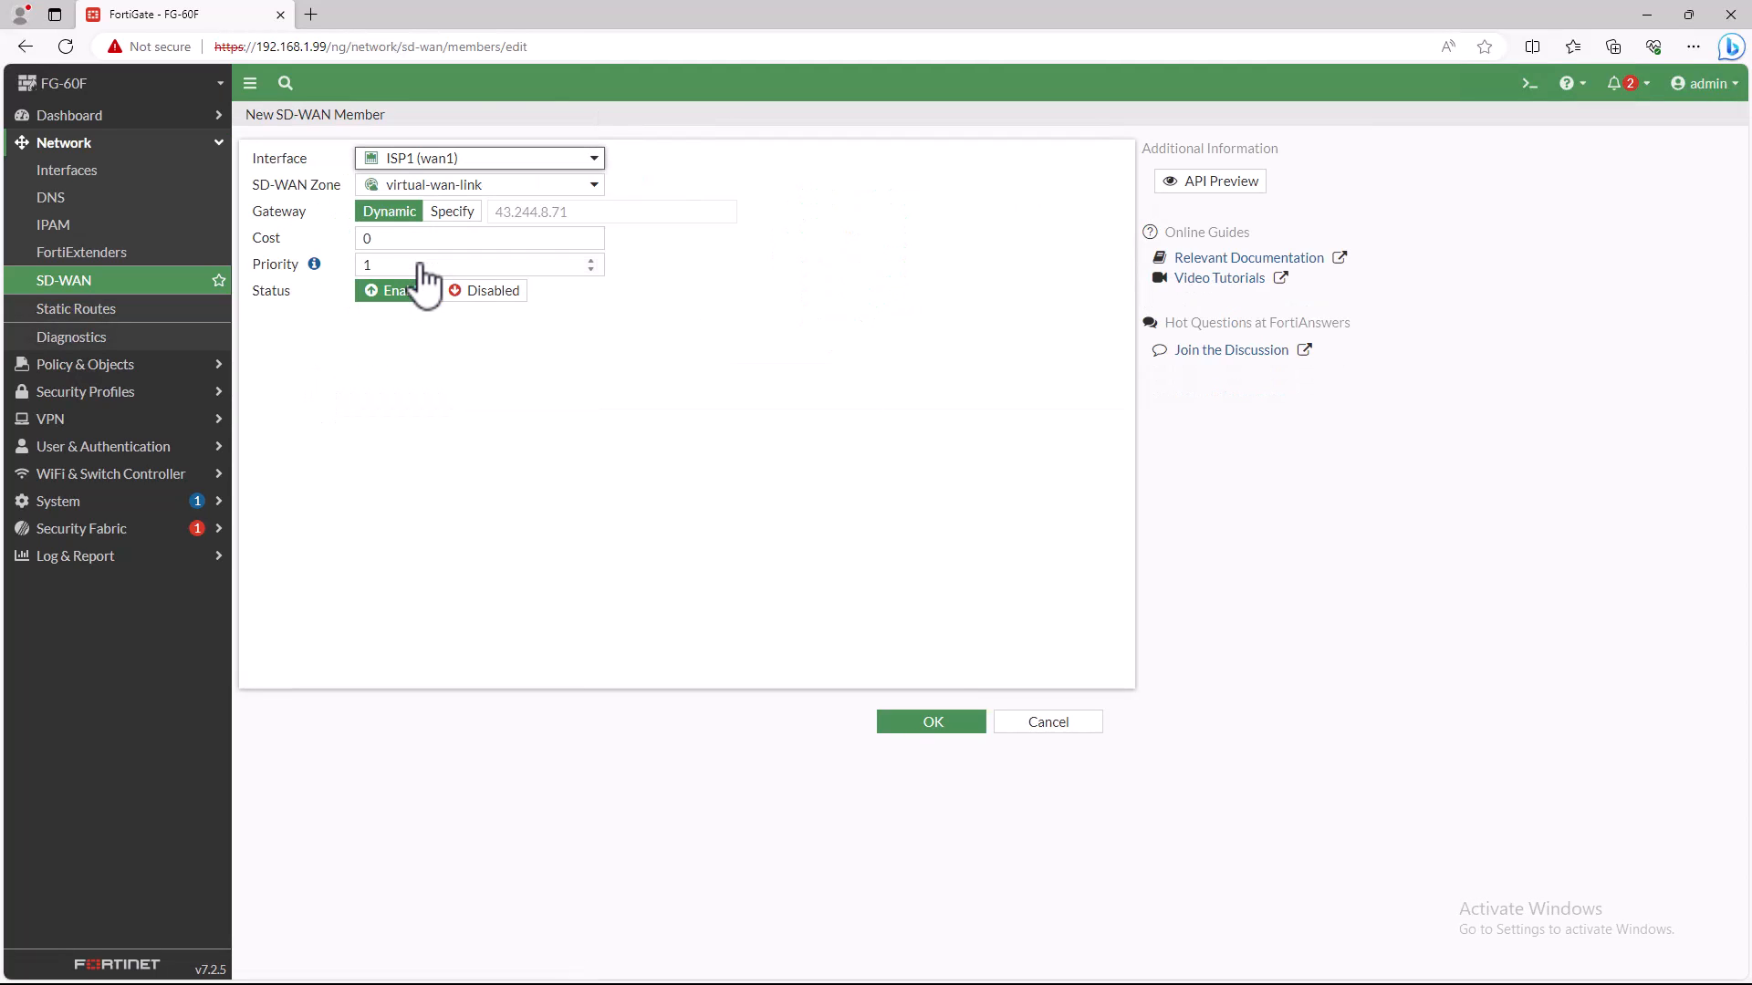
pyautogui.click(908, 722)
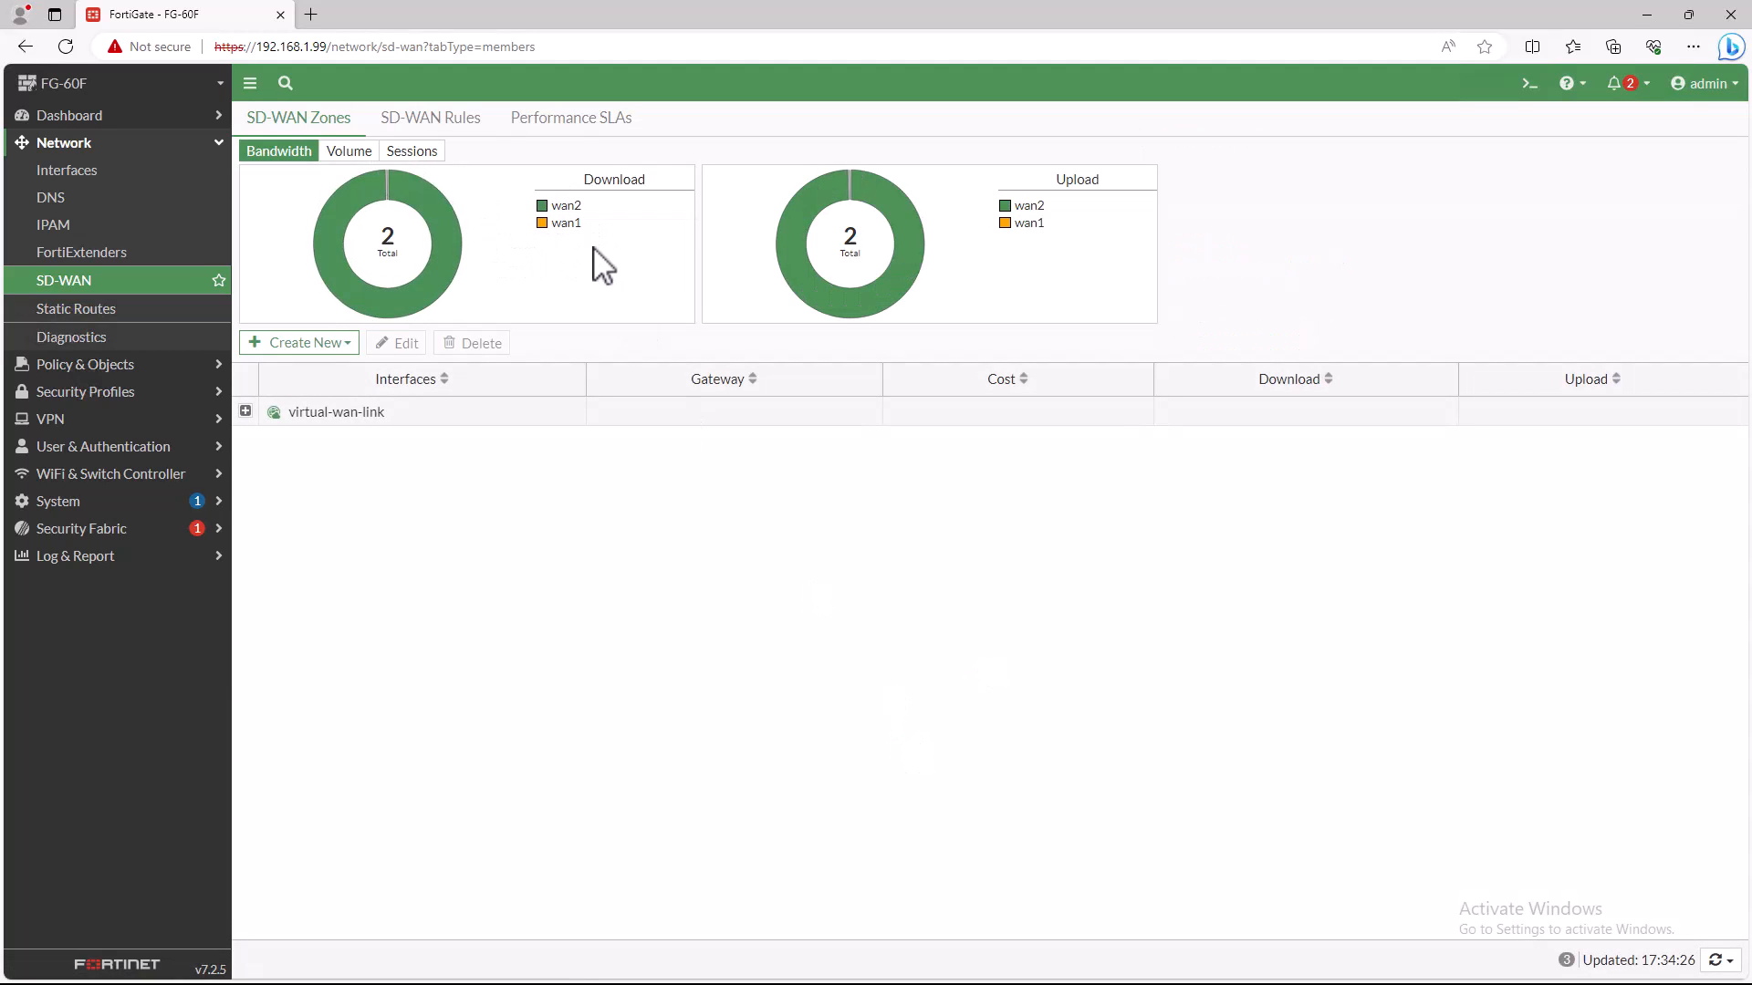
# - Create and save a static route with destination 0.0.0.0/0.0.0.0 and virtual-wan-link as its interface
pyautogui.click(103, 312)
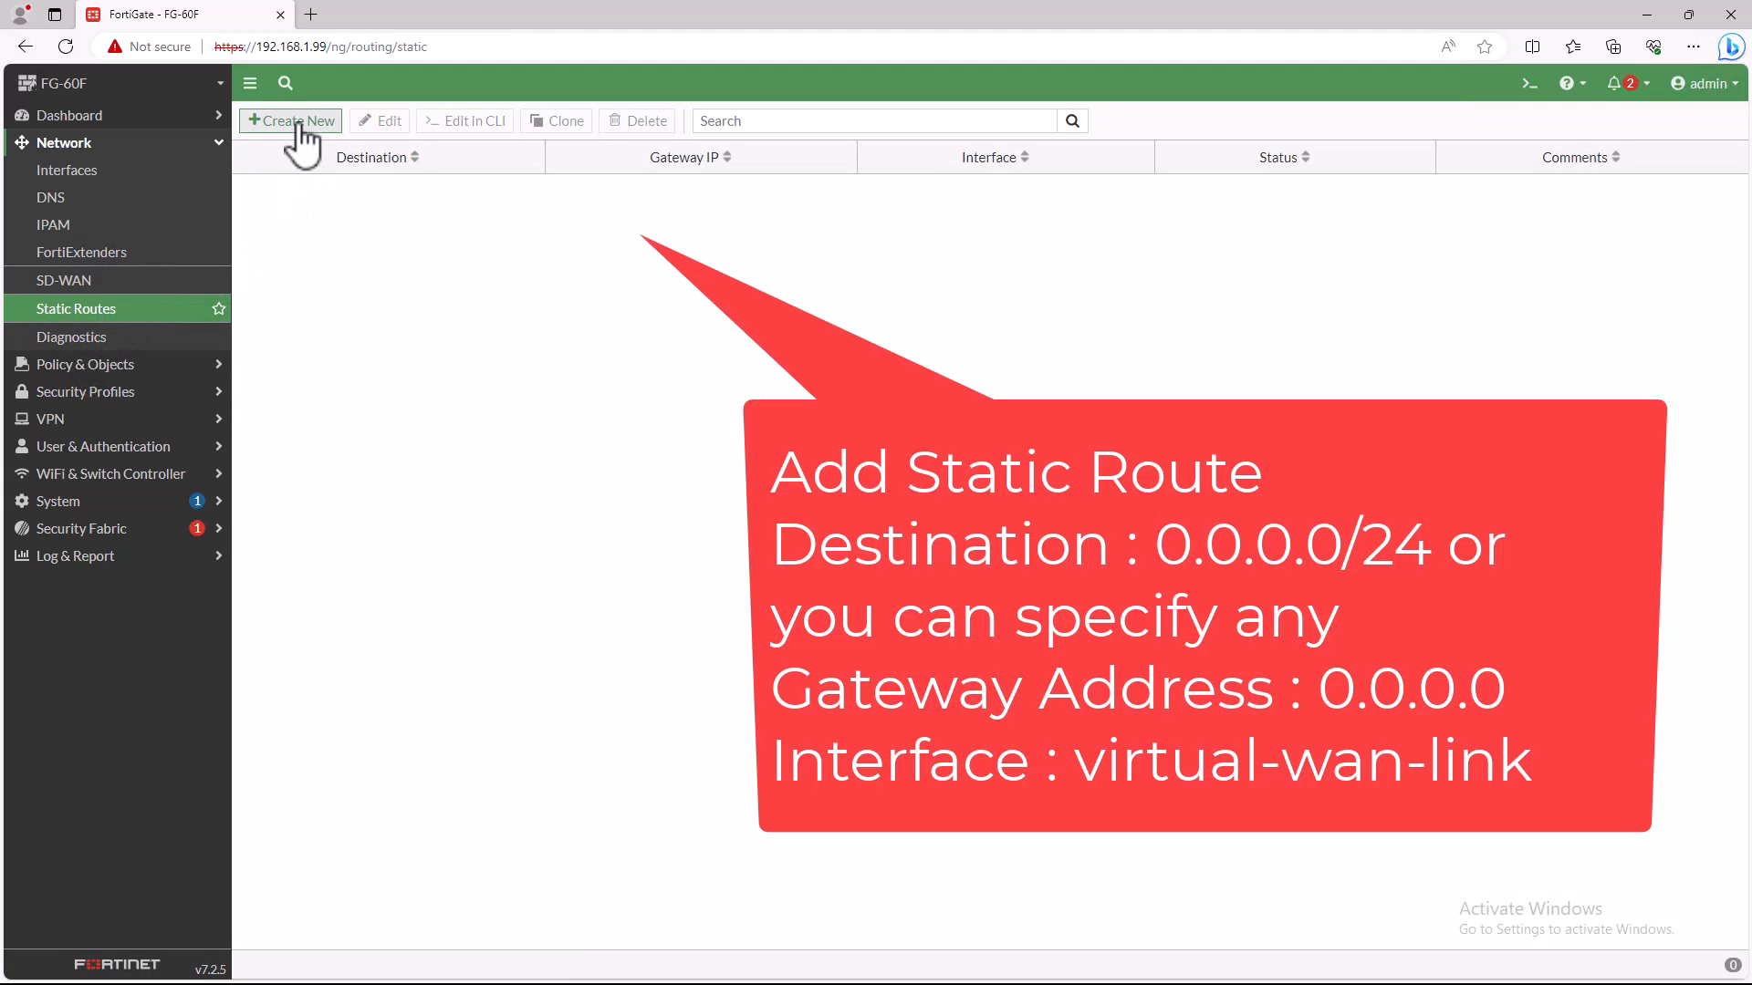
pyautogui.click(293, 122)
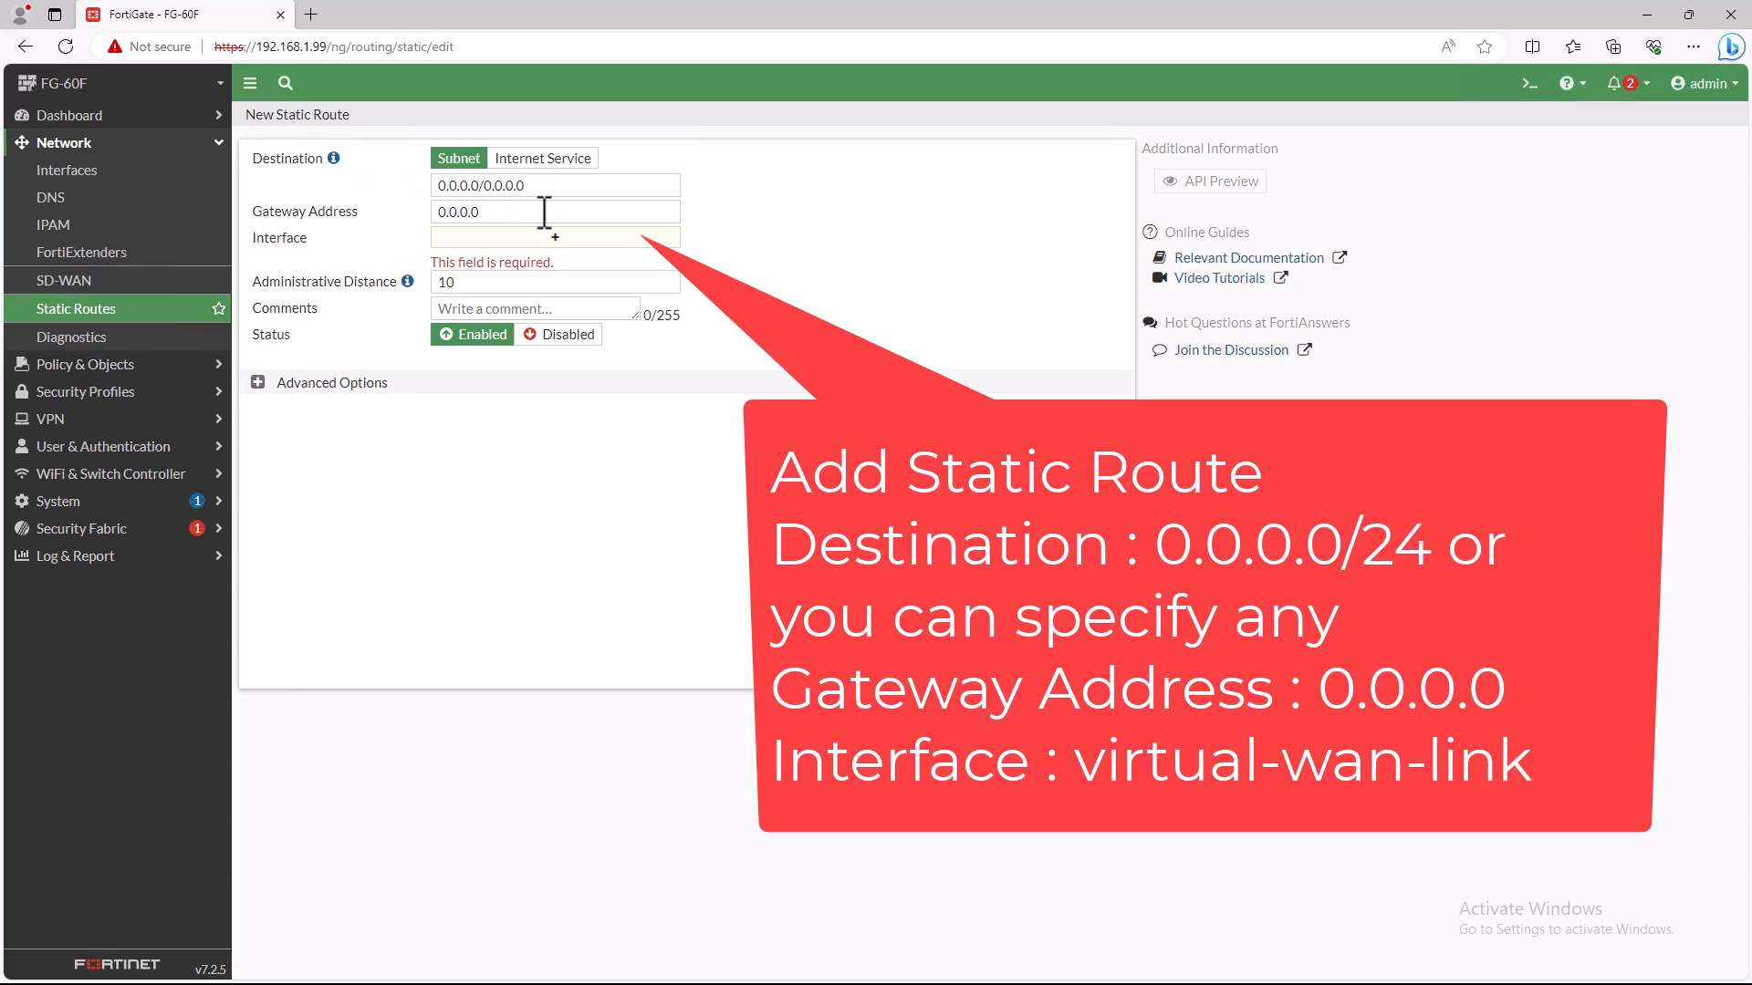
pyautogui.click(554, 240)
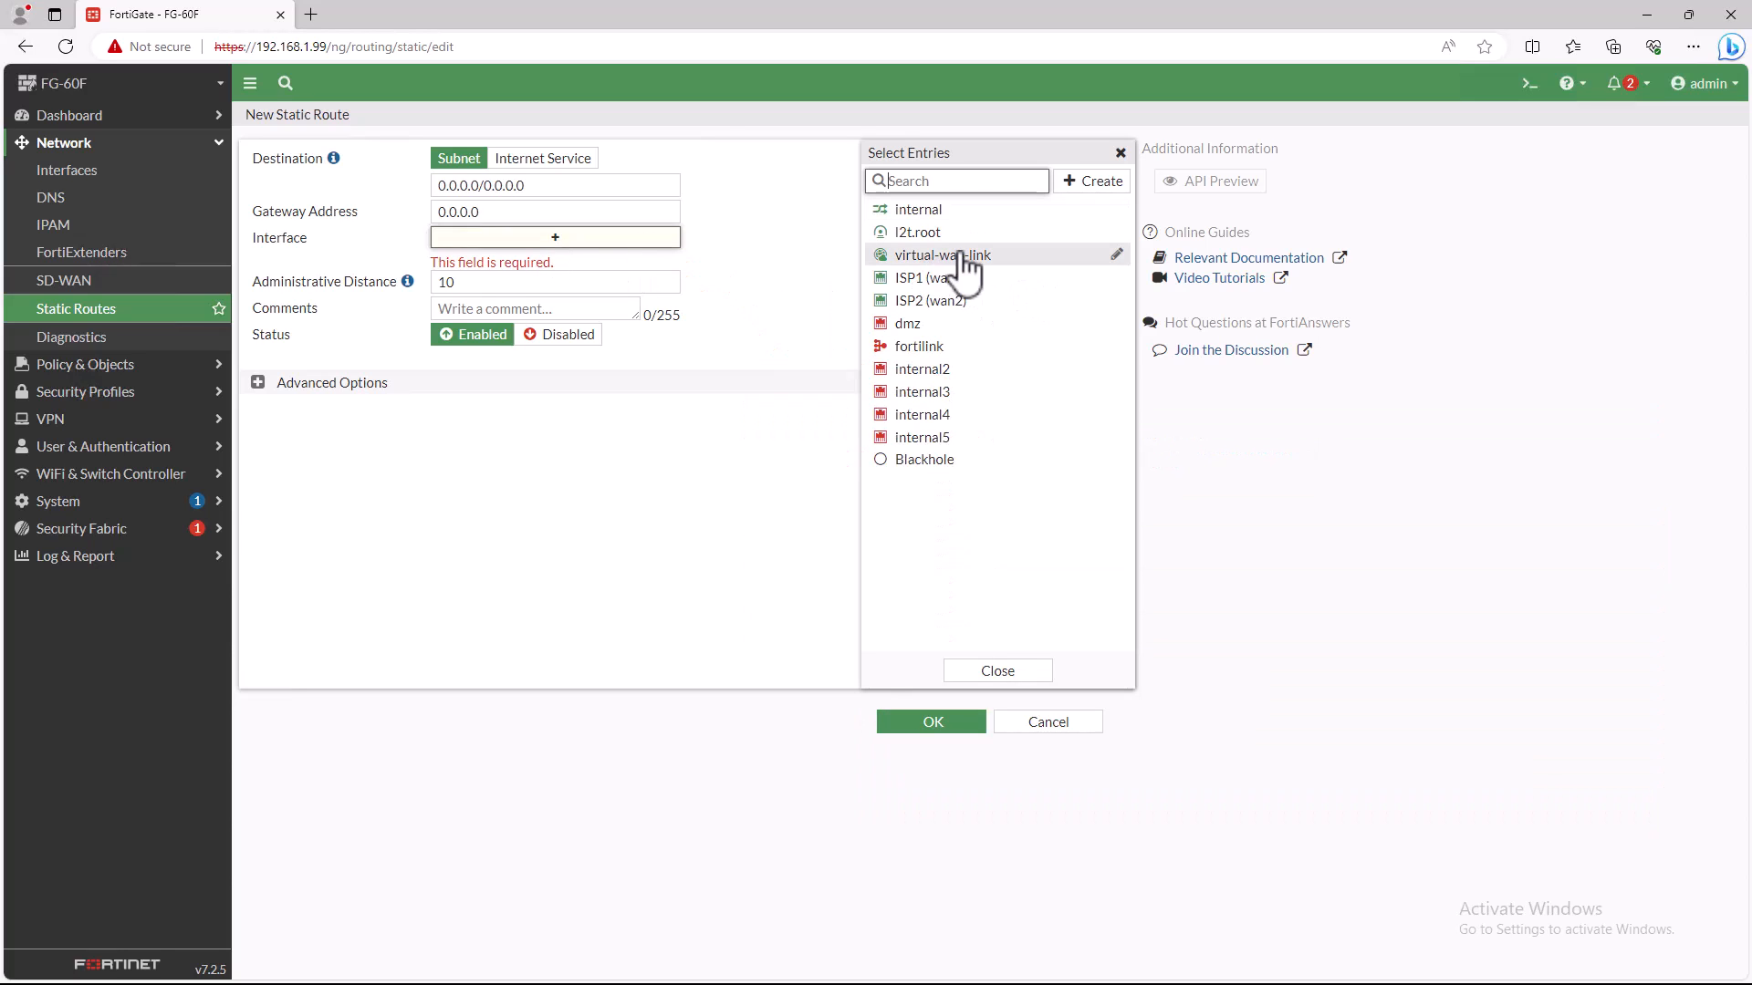
pyautogui.click(904, 257)
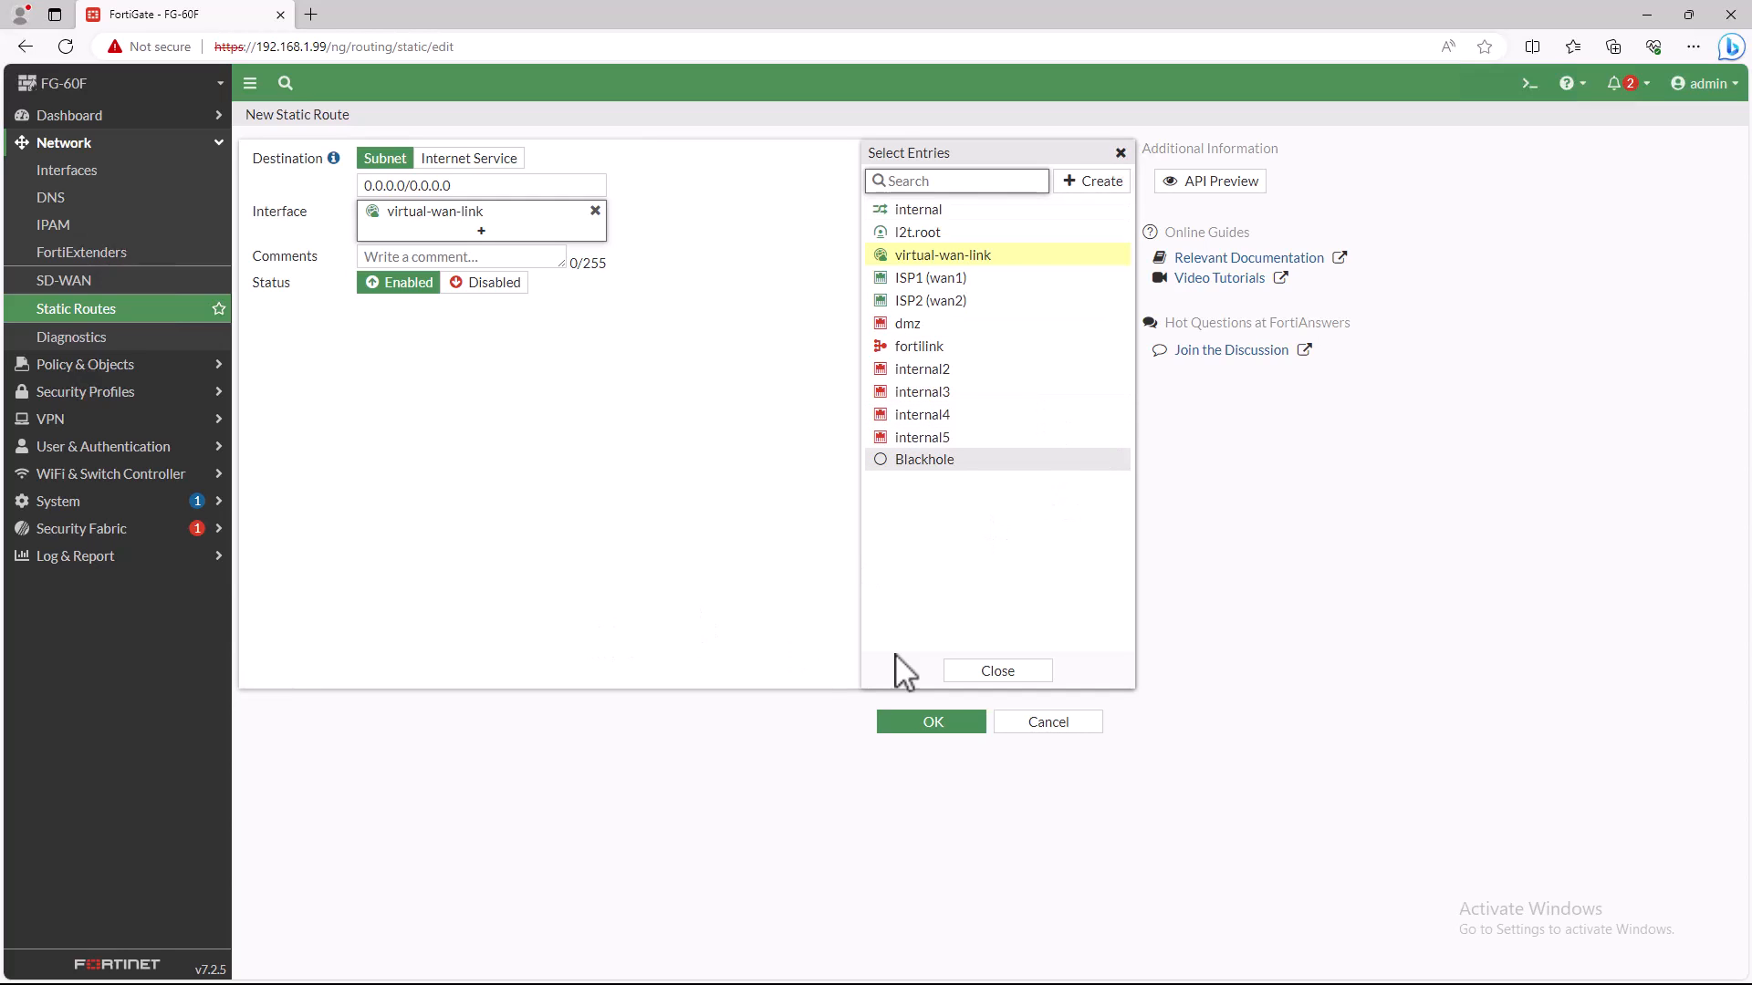
pyautogui.click(973, 675)
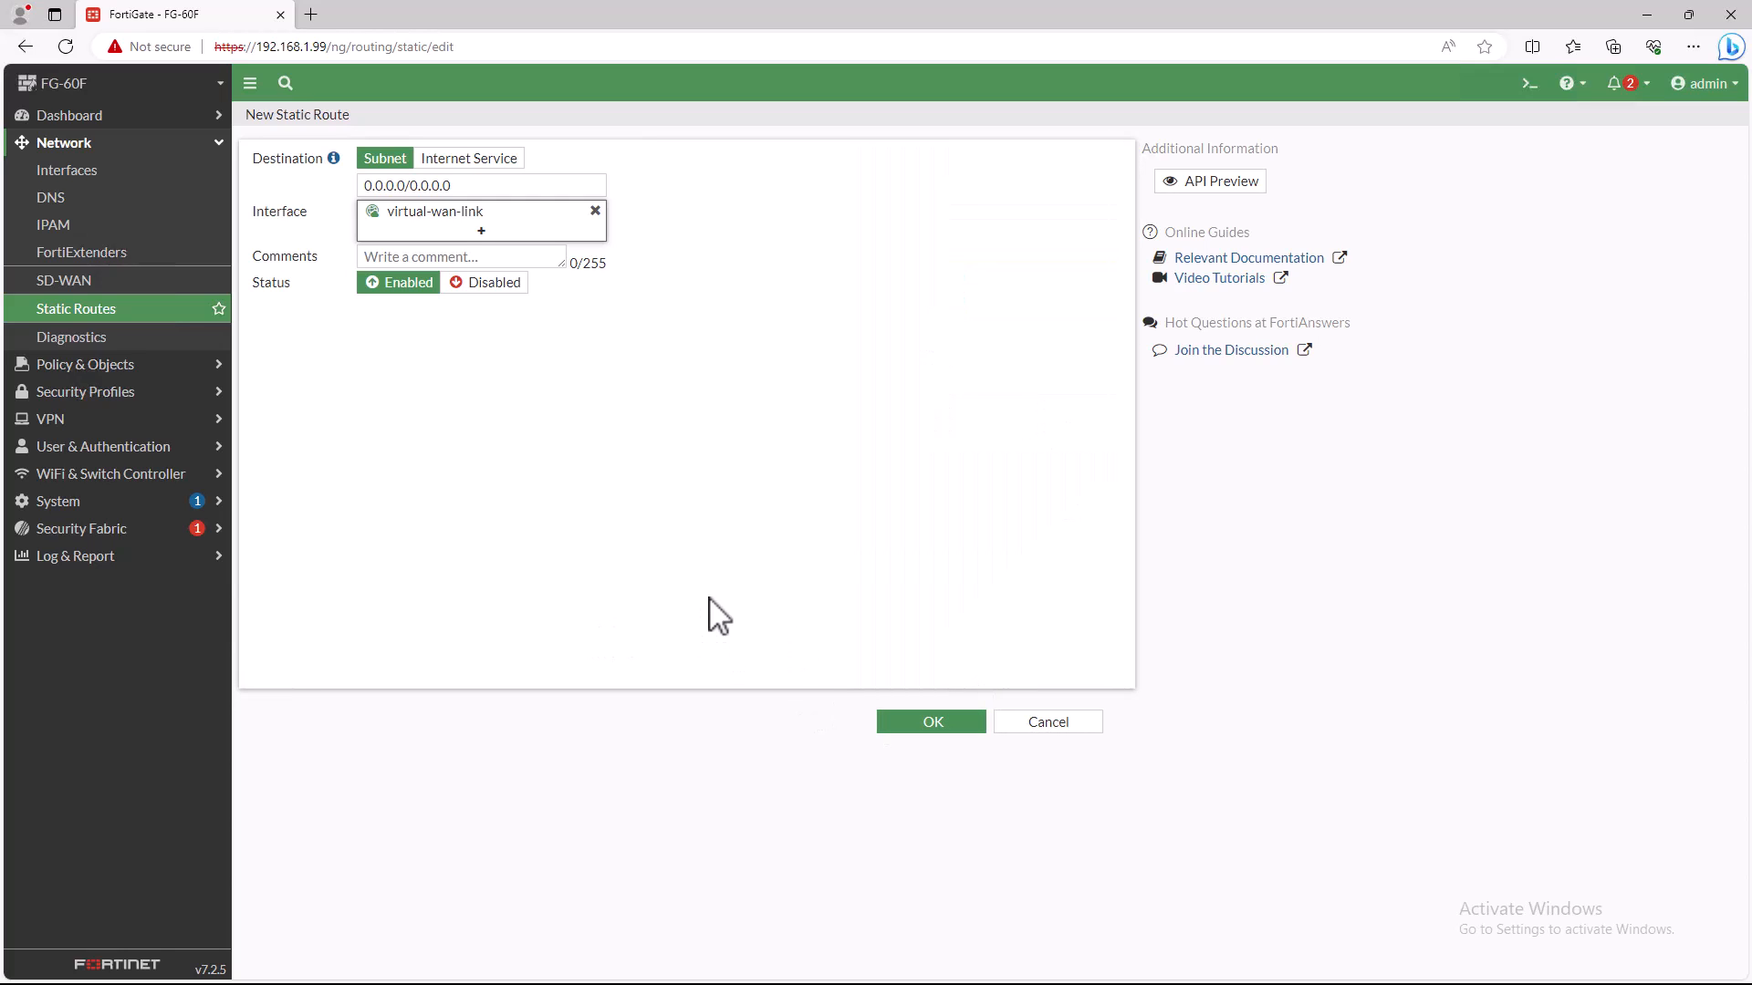
pyautogui.click(928, 724)
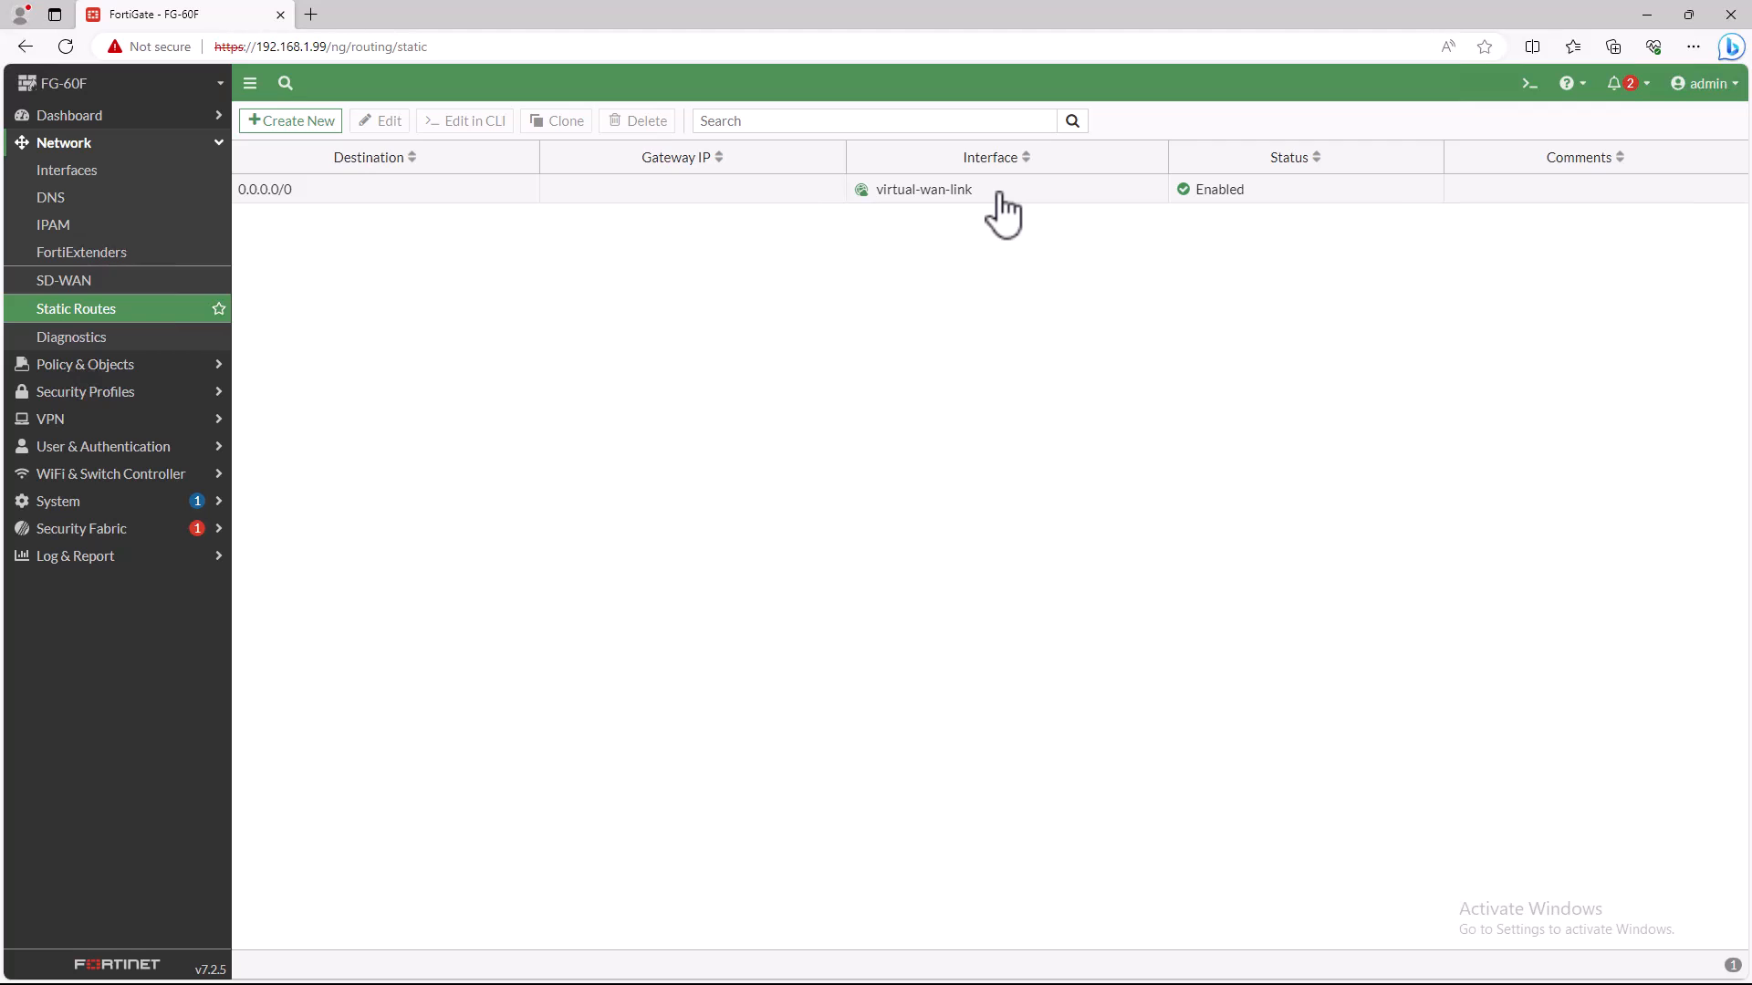
# - Start a new firewall policy and name it Internet_Connection
pyautogui.click(103, 370)
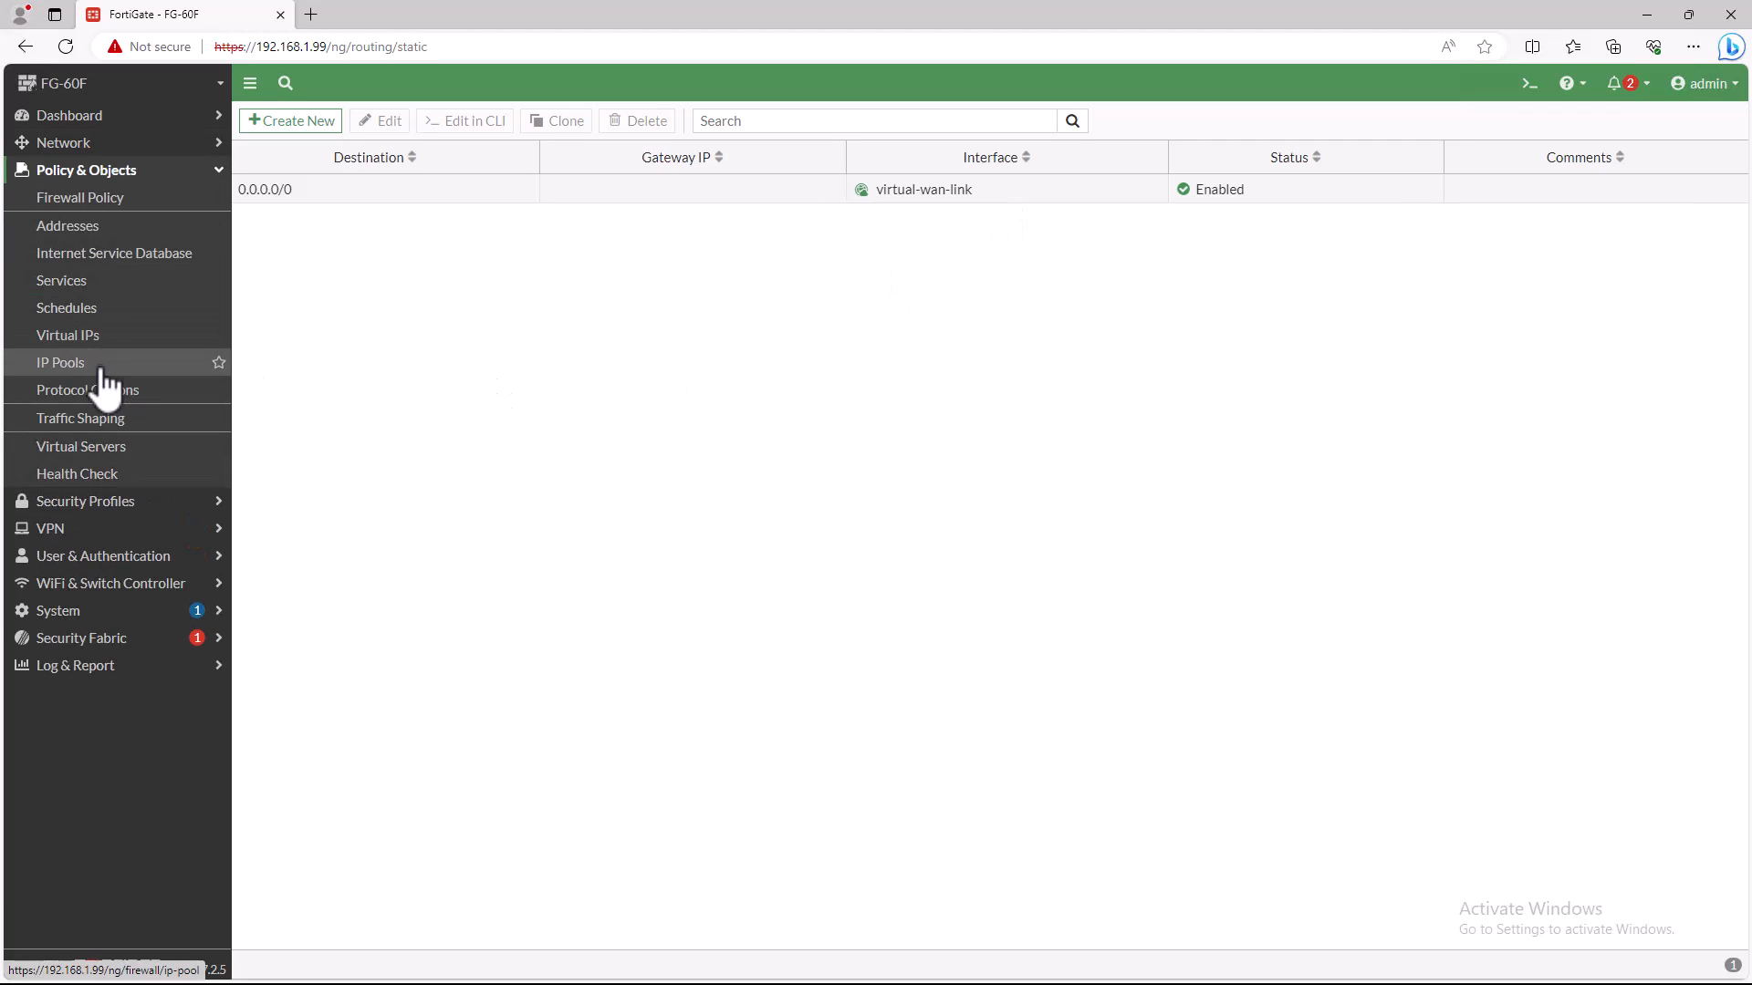
pyautogui.click(95, 199)
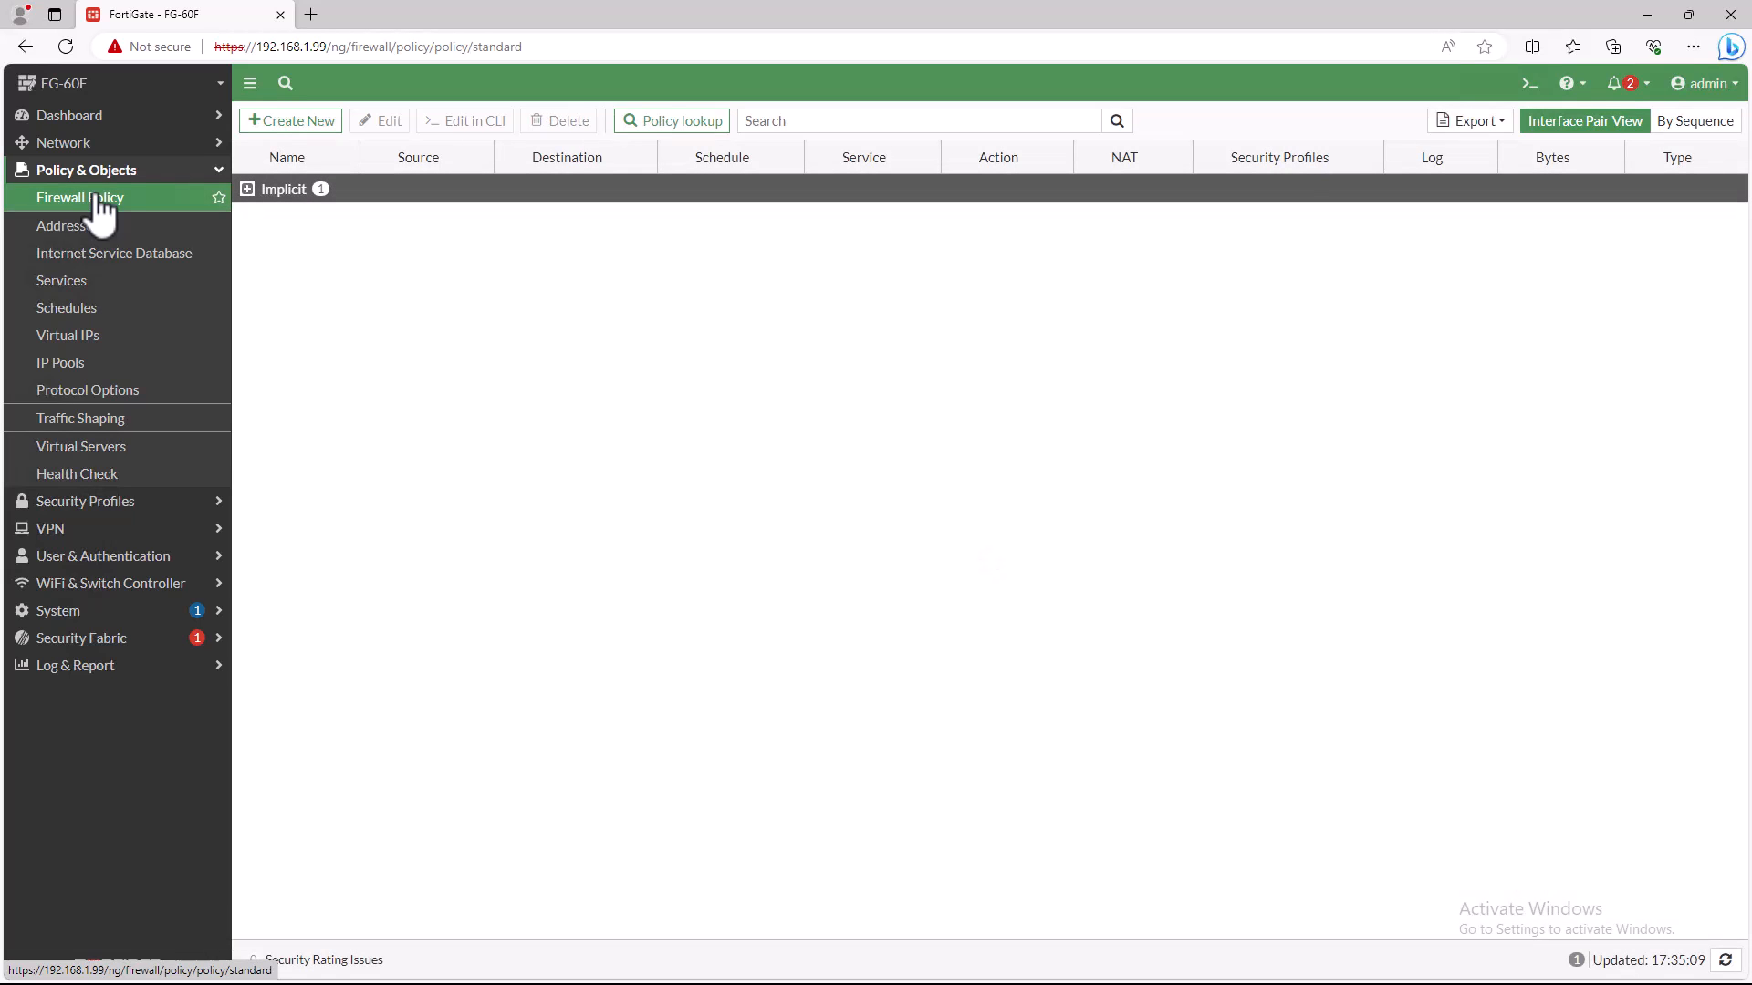
pyautogui.click(299, 126)
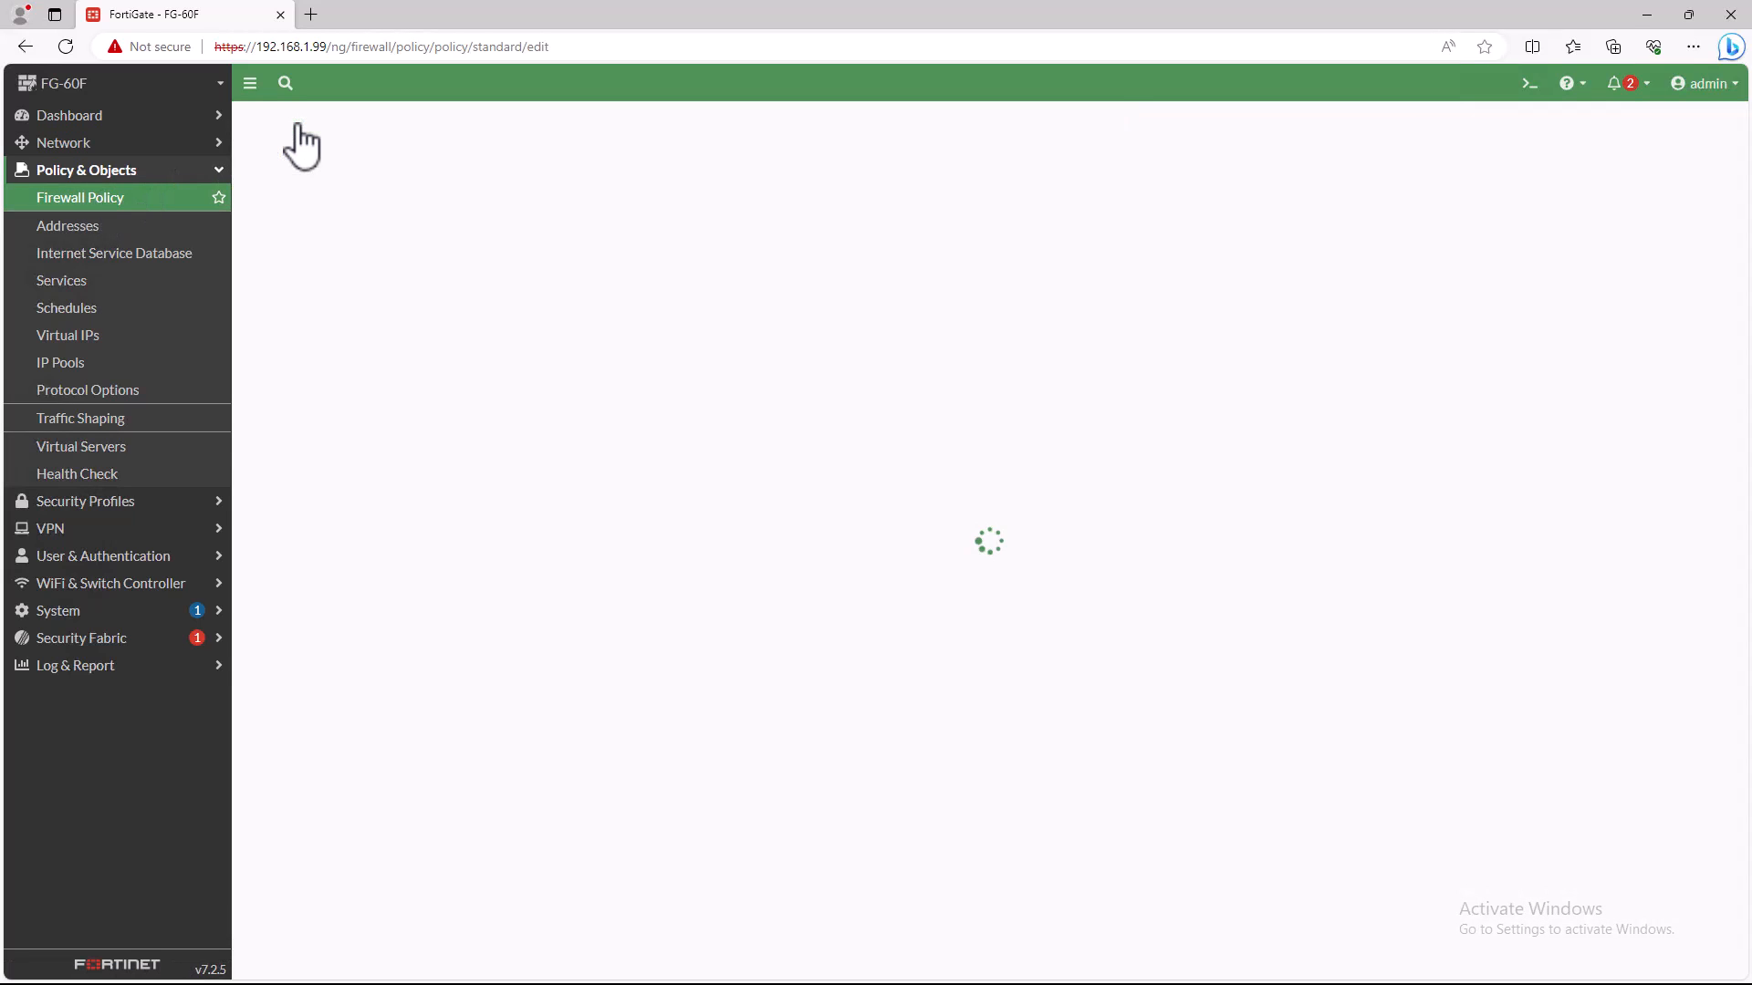
pyautogui.click(447, 173)
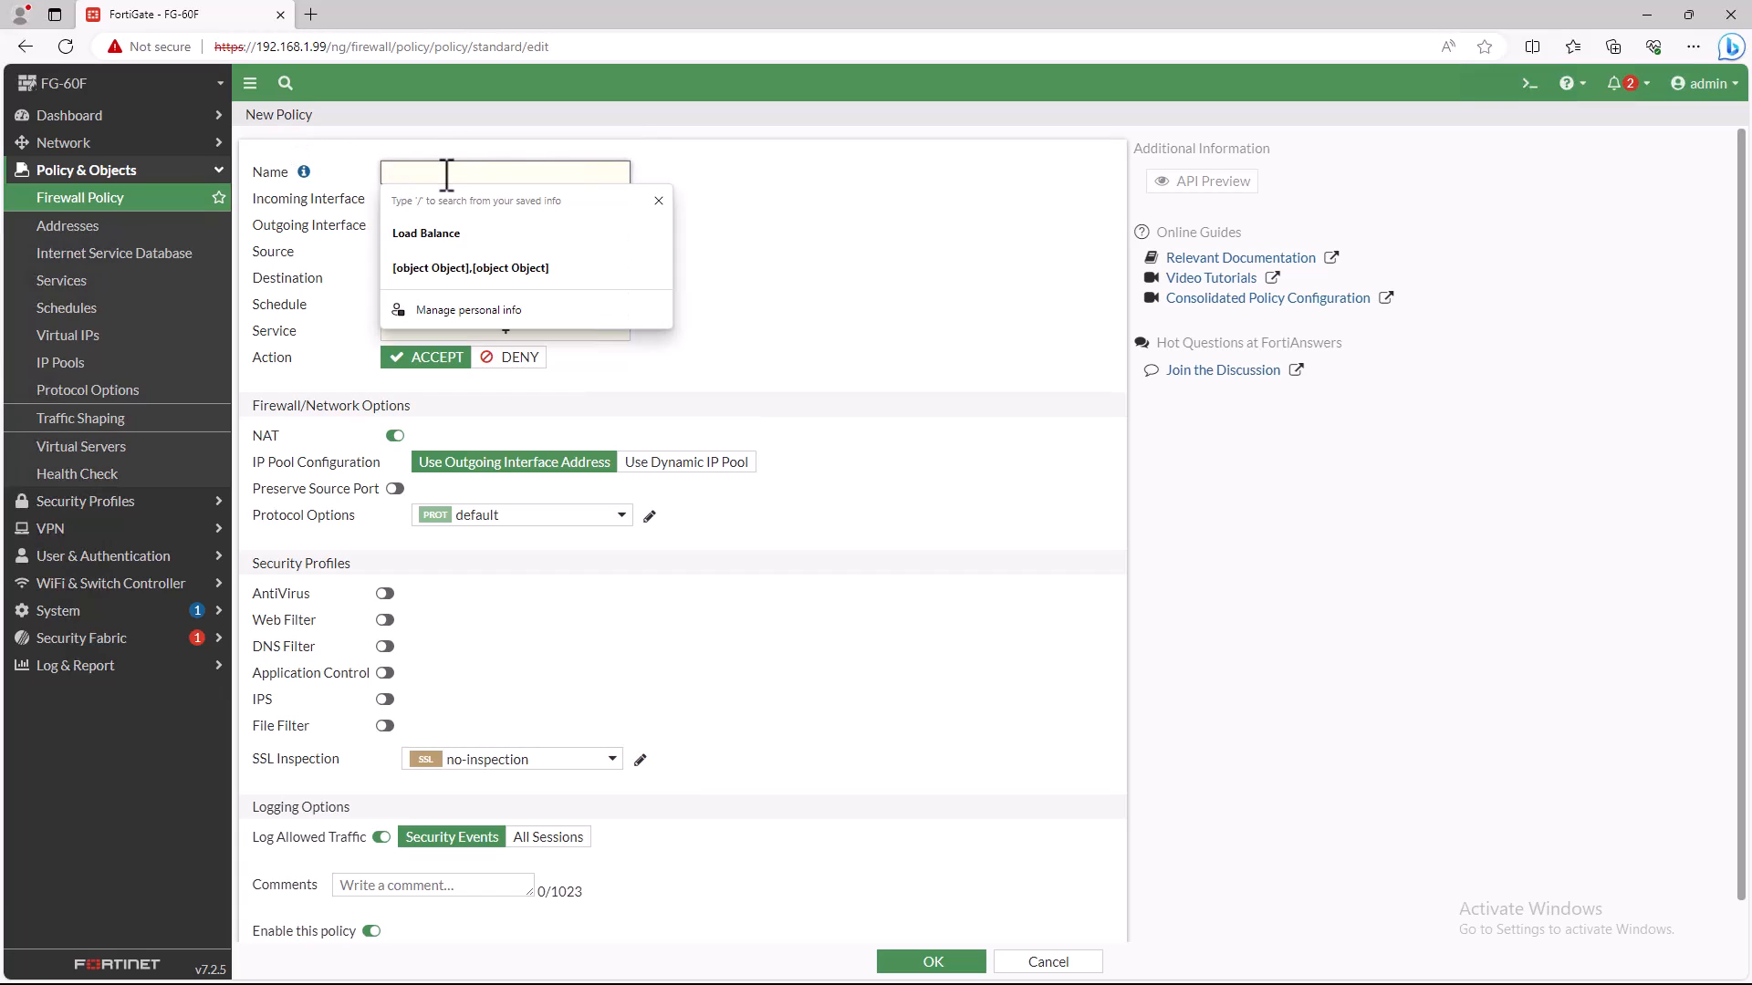
pyautogui.write('Int')
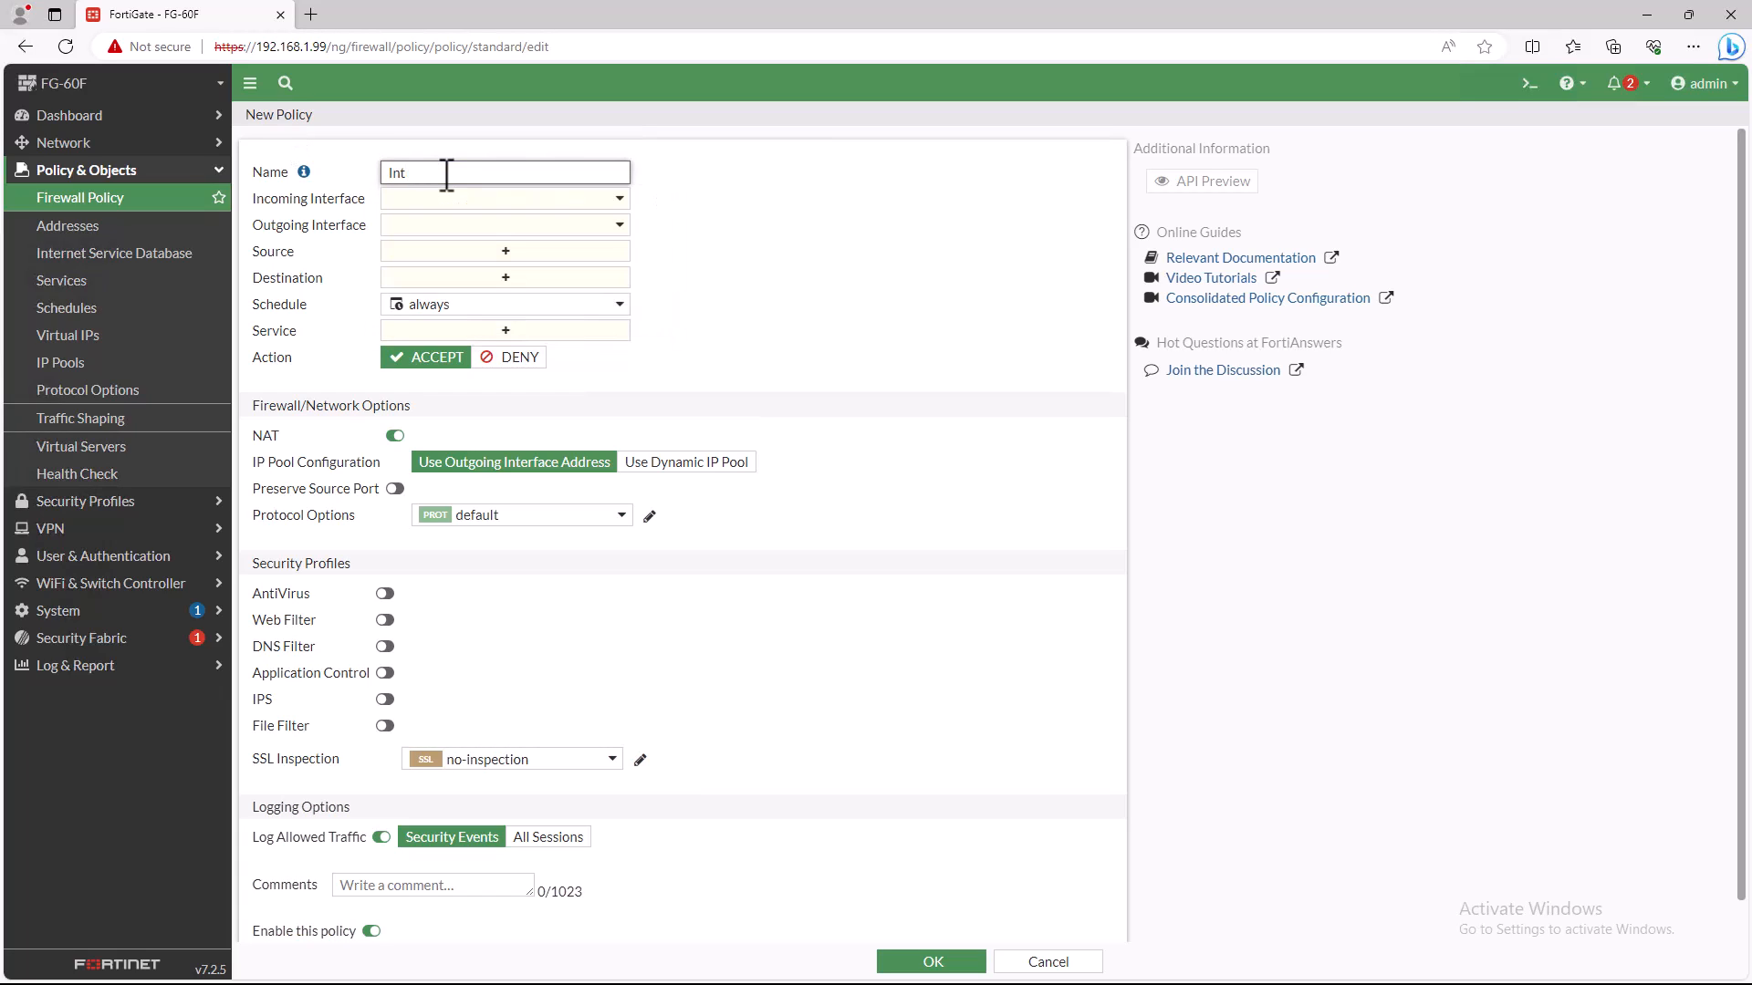
pyautogui.write('erInternet_Connection')
pyautogui.click(762, 196)
# - Set the policy's incoming interface to internal and its outgoing interface to virtual-wan-link
pyautogui.click(619, 200)
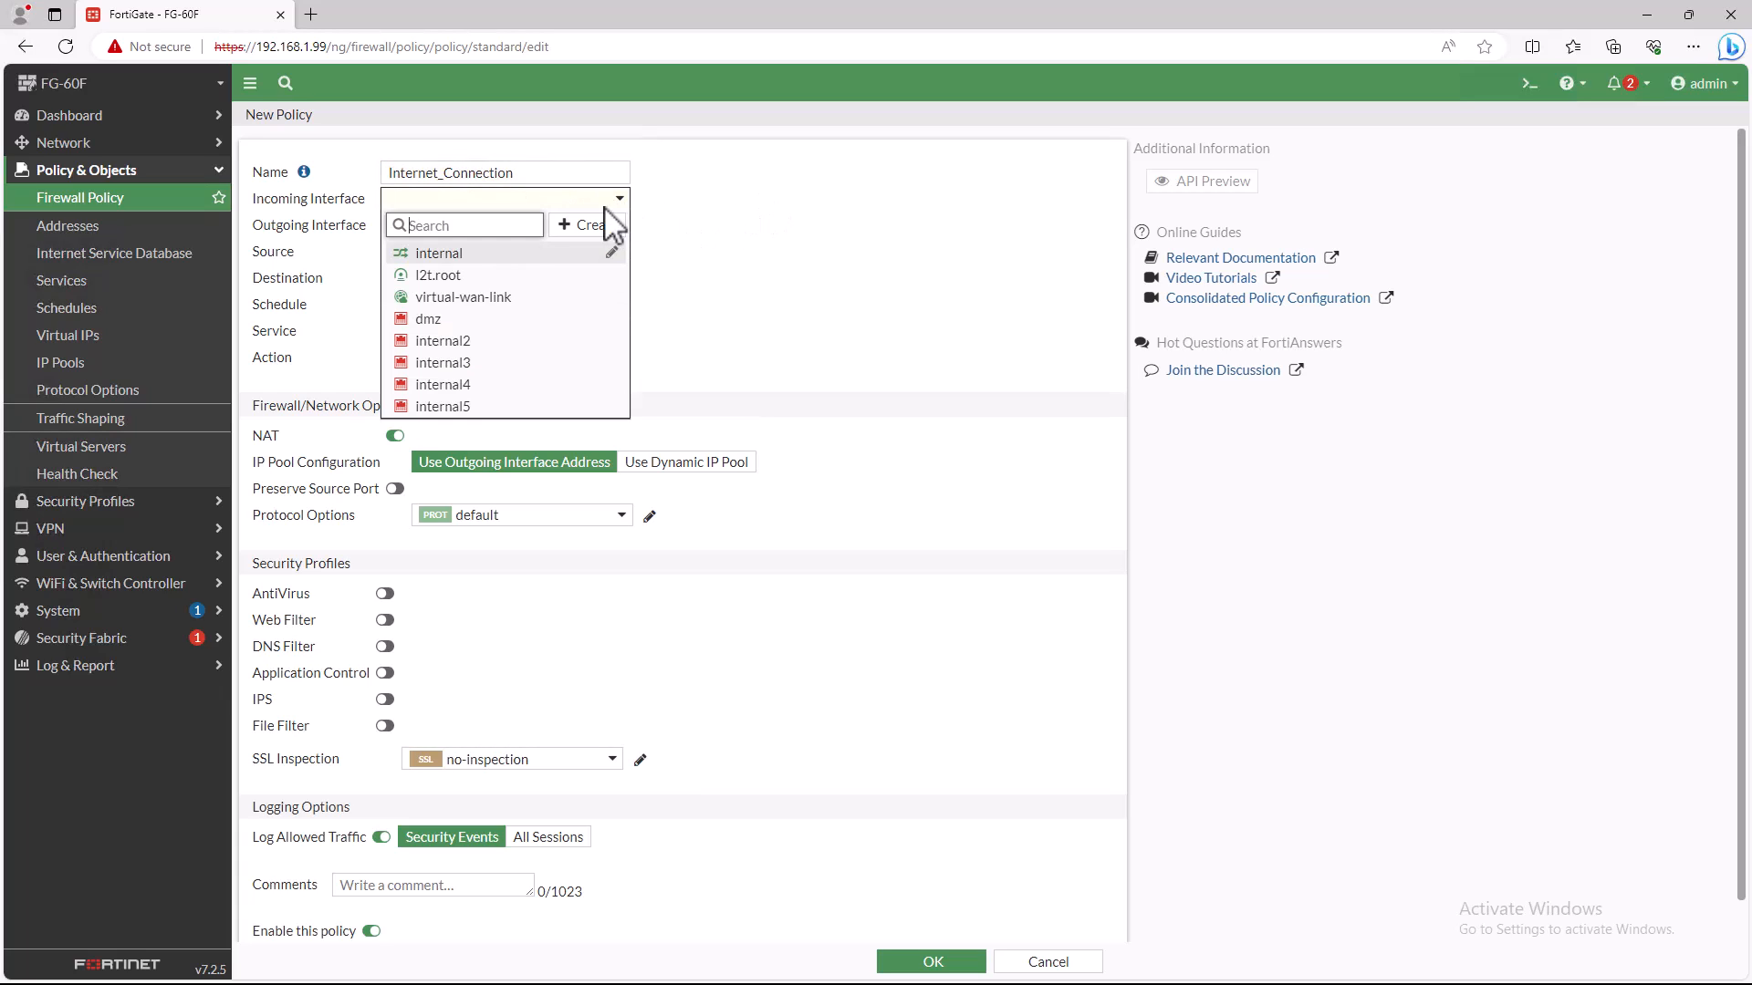
pyautogui.click(446, 253)
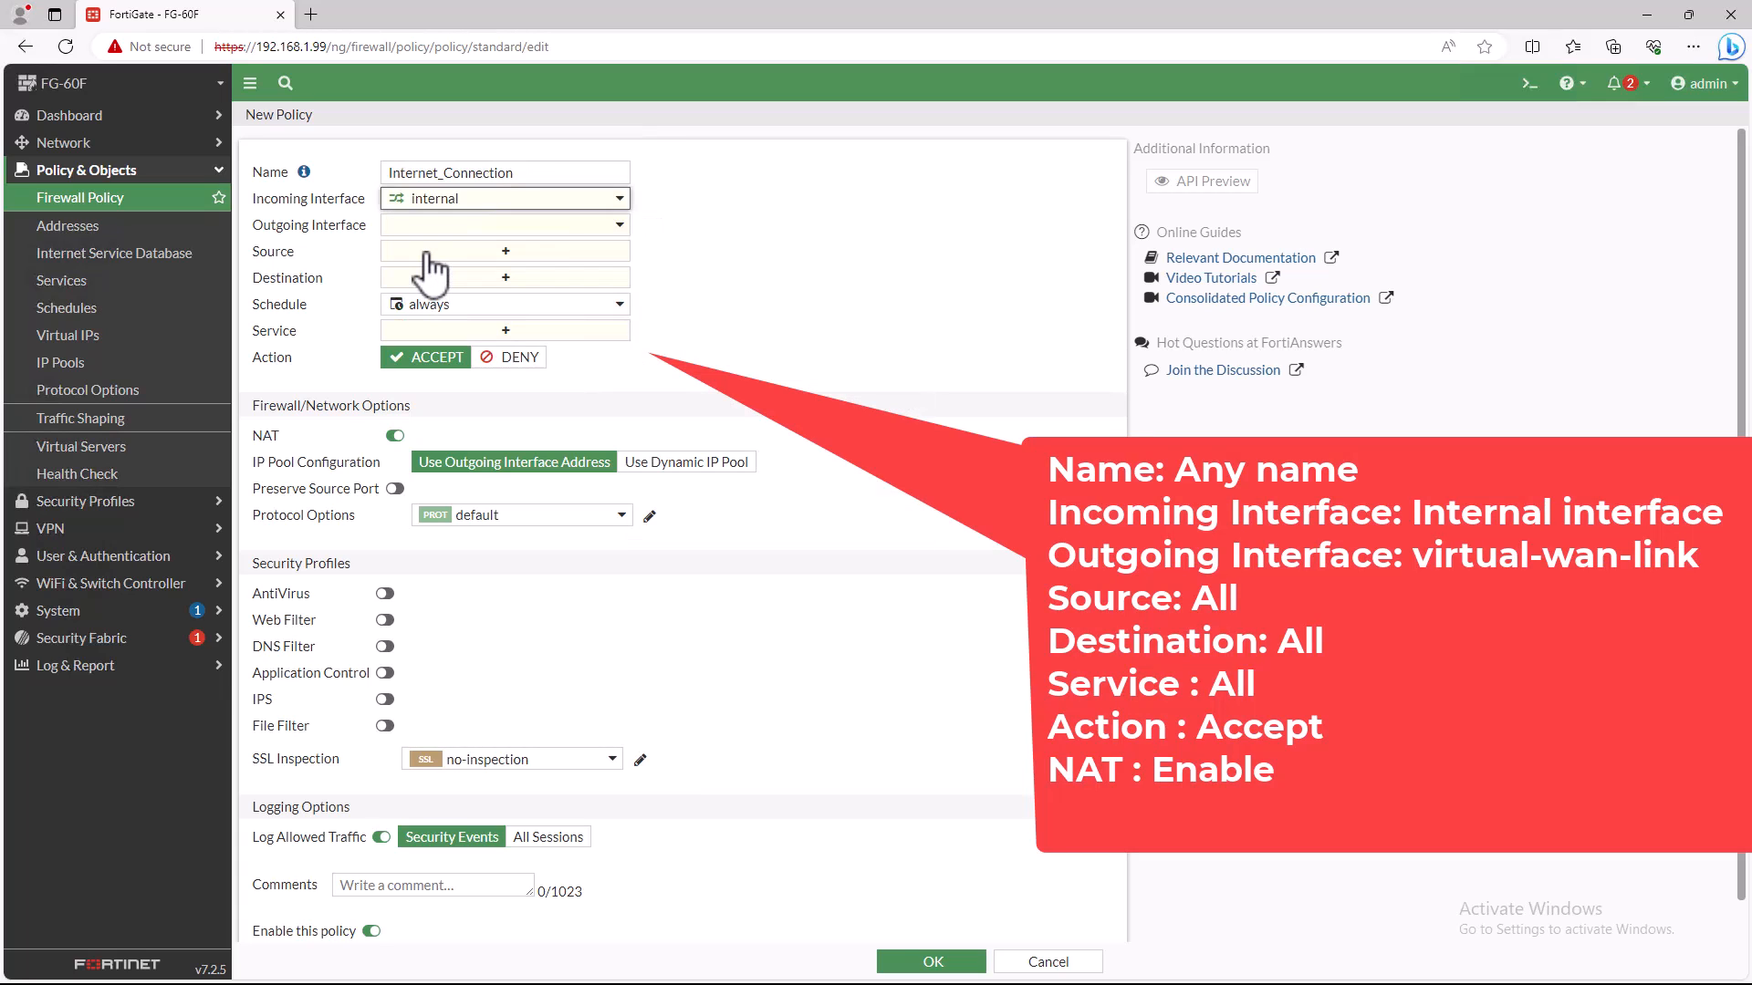
pyautogui.click(582, 228)
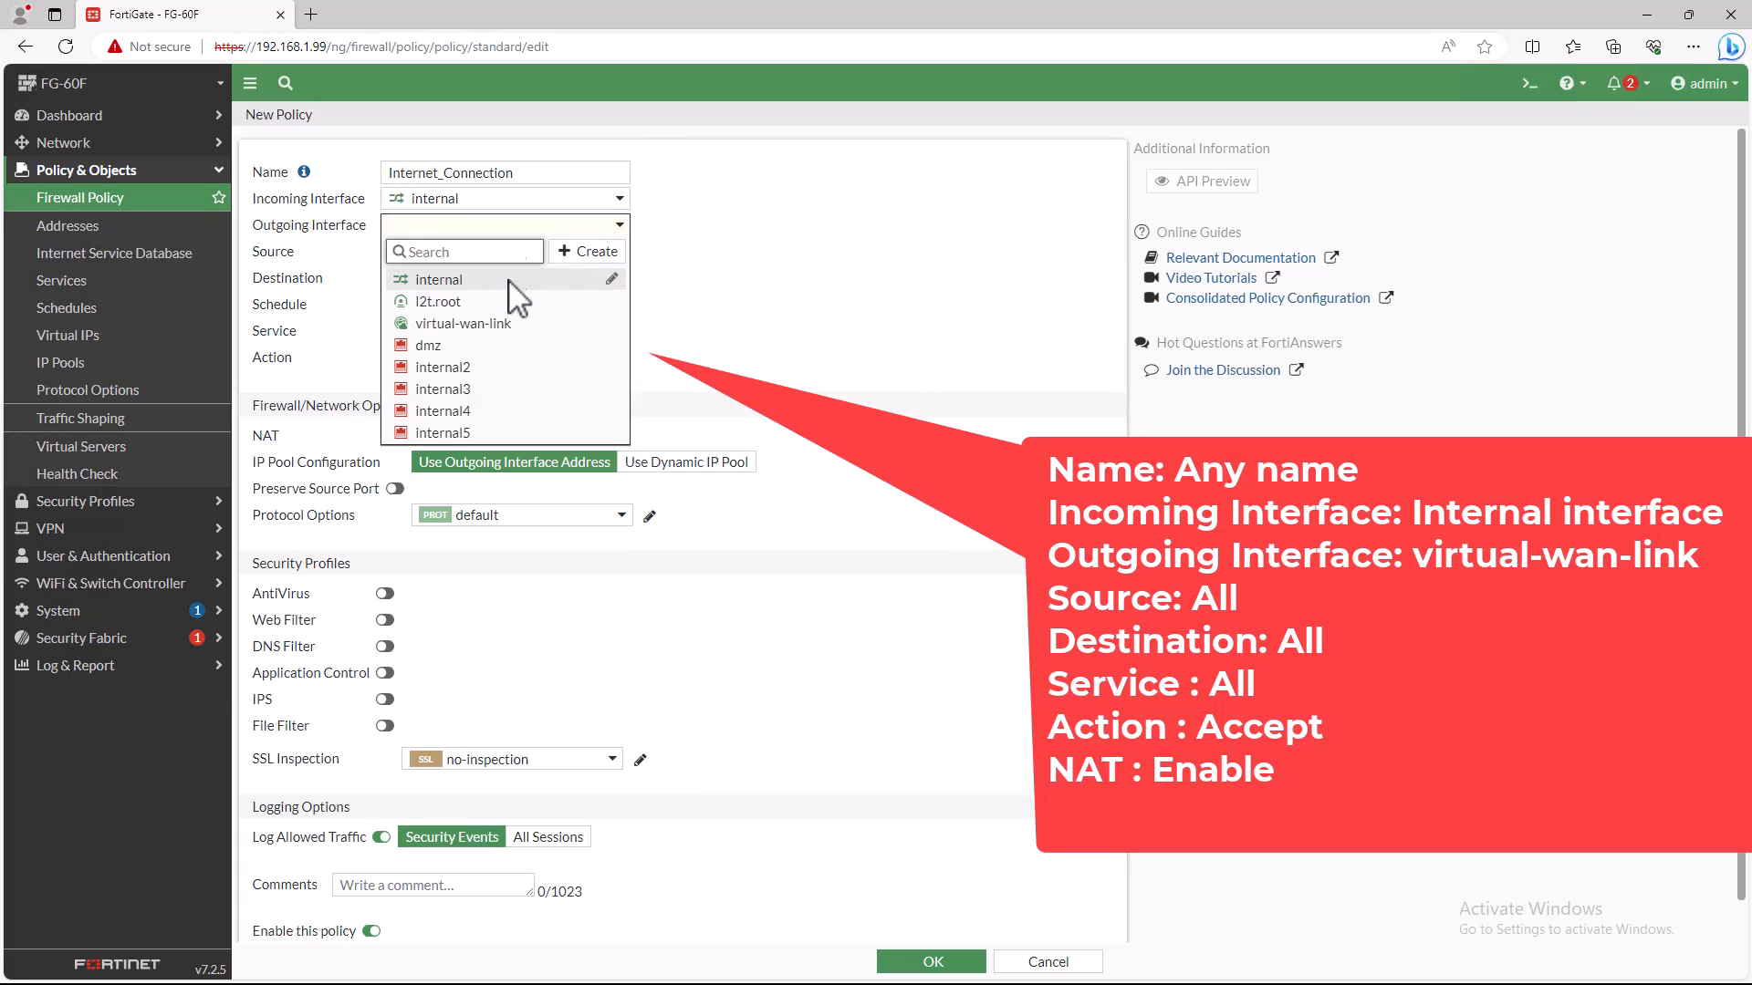
pyautogui.click(483, 325)
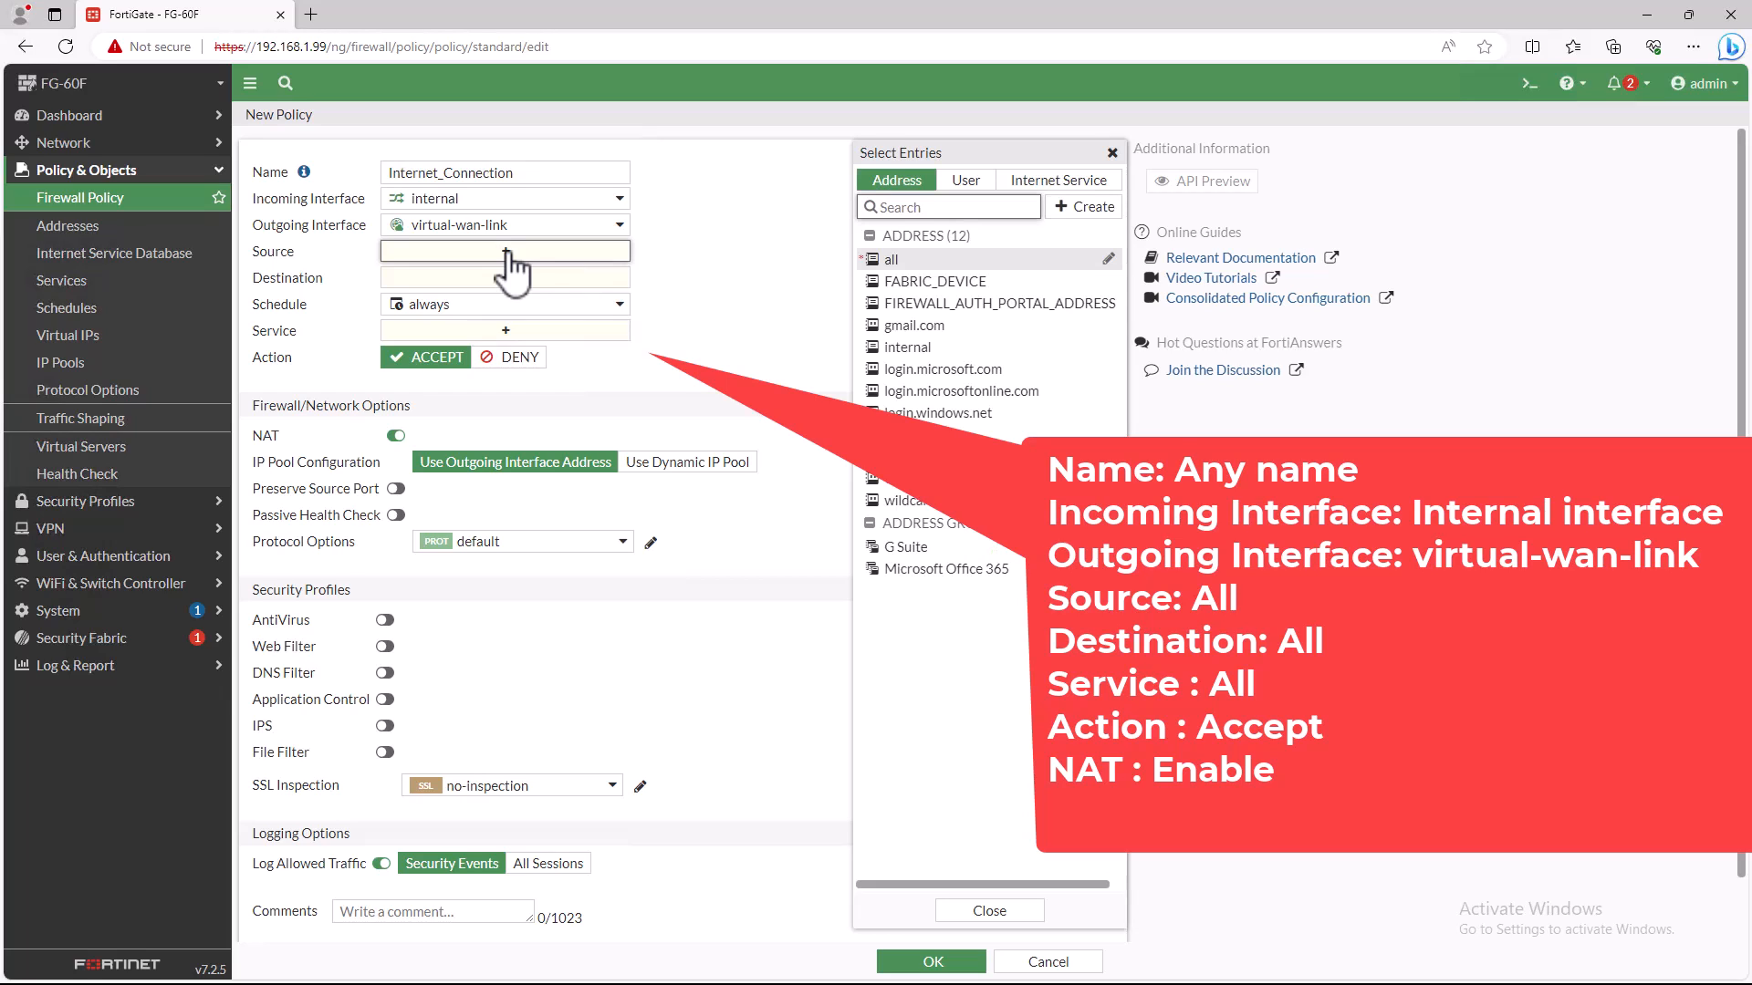
# - Set the policy's source and destination to all and its service to ALL, and save the policy
pyautogui.click(894, 258)
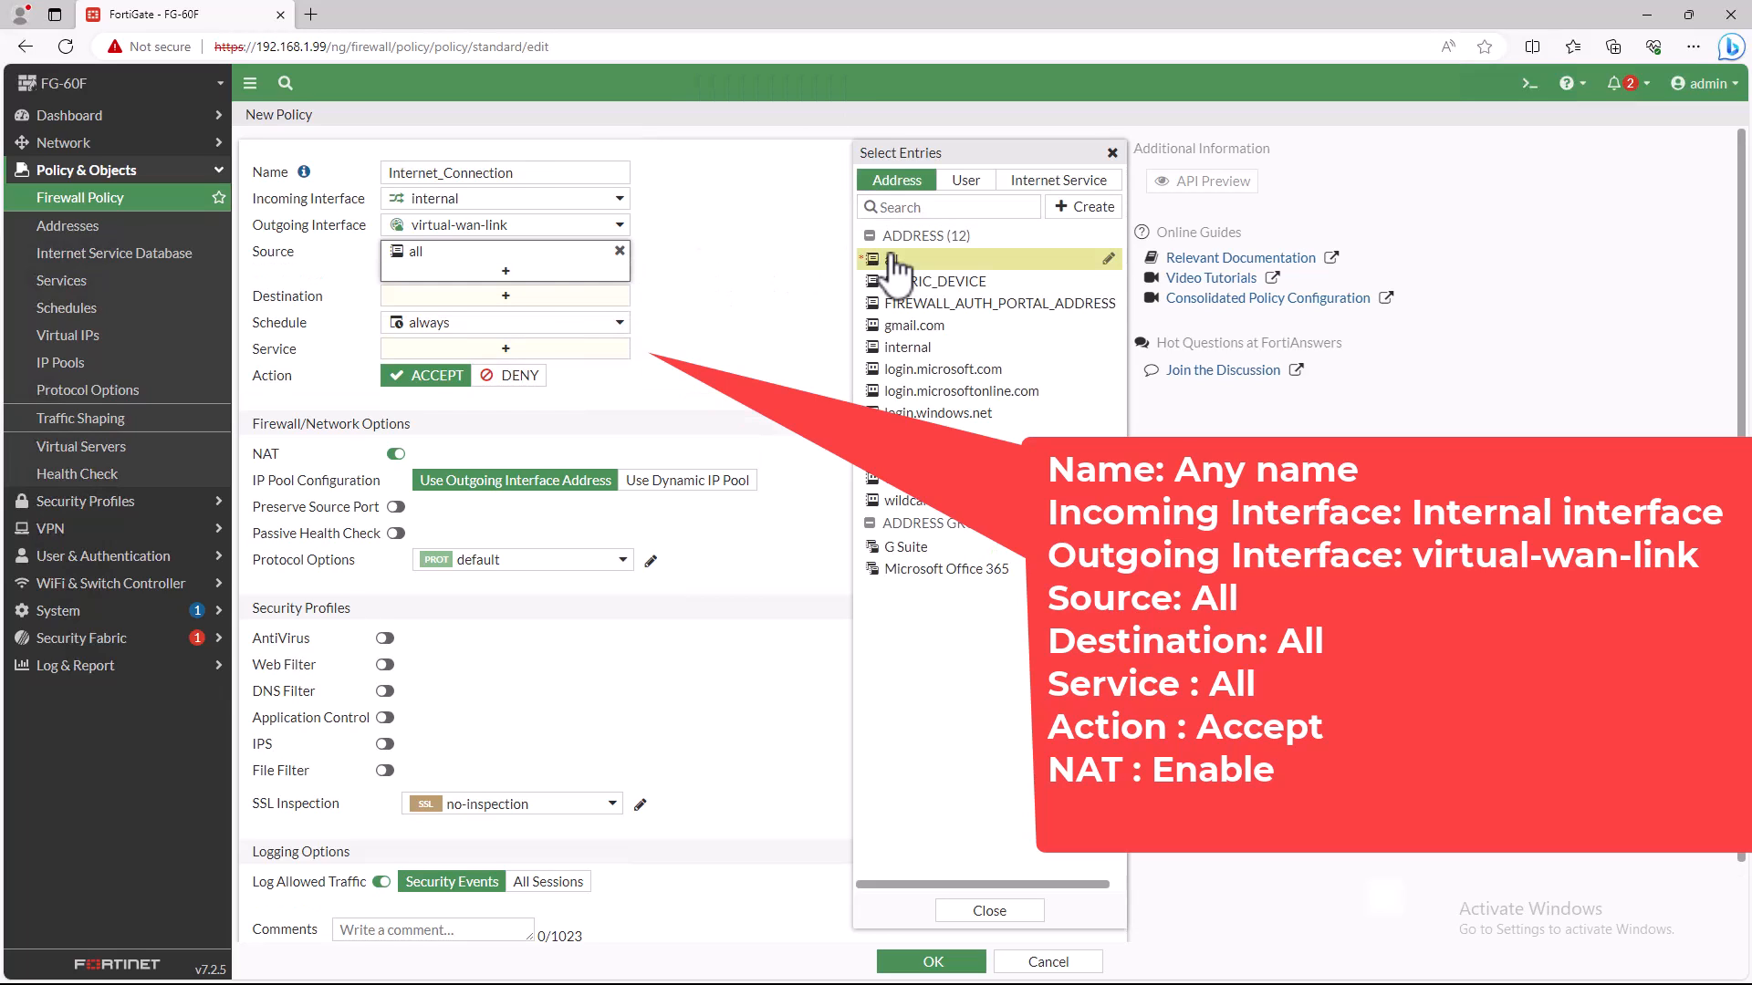
pyautogui.click(514, 297)
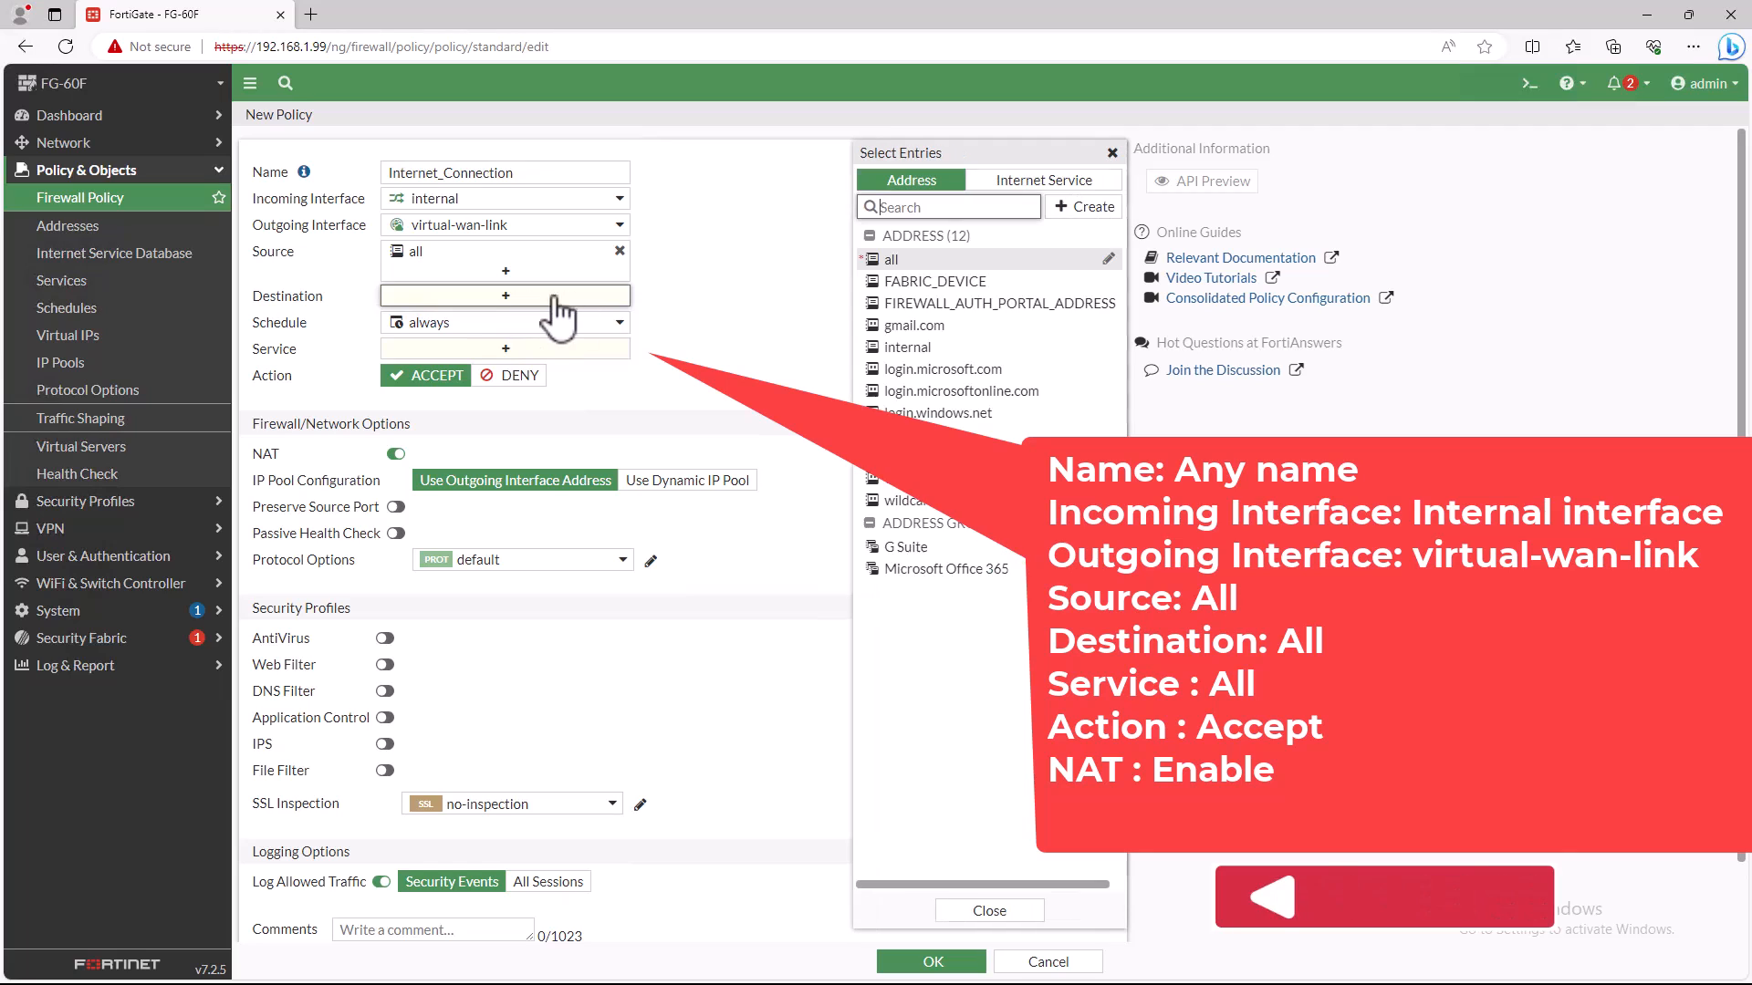
pyautogui.click(898, 261)
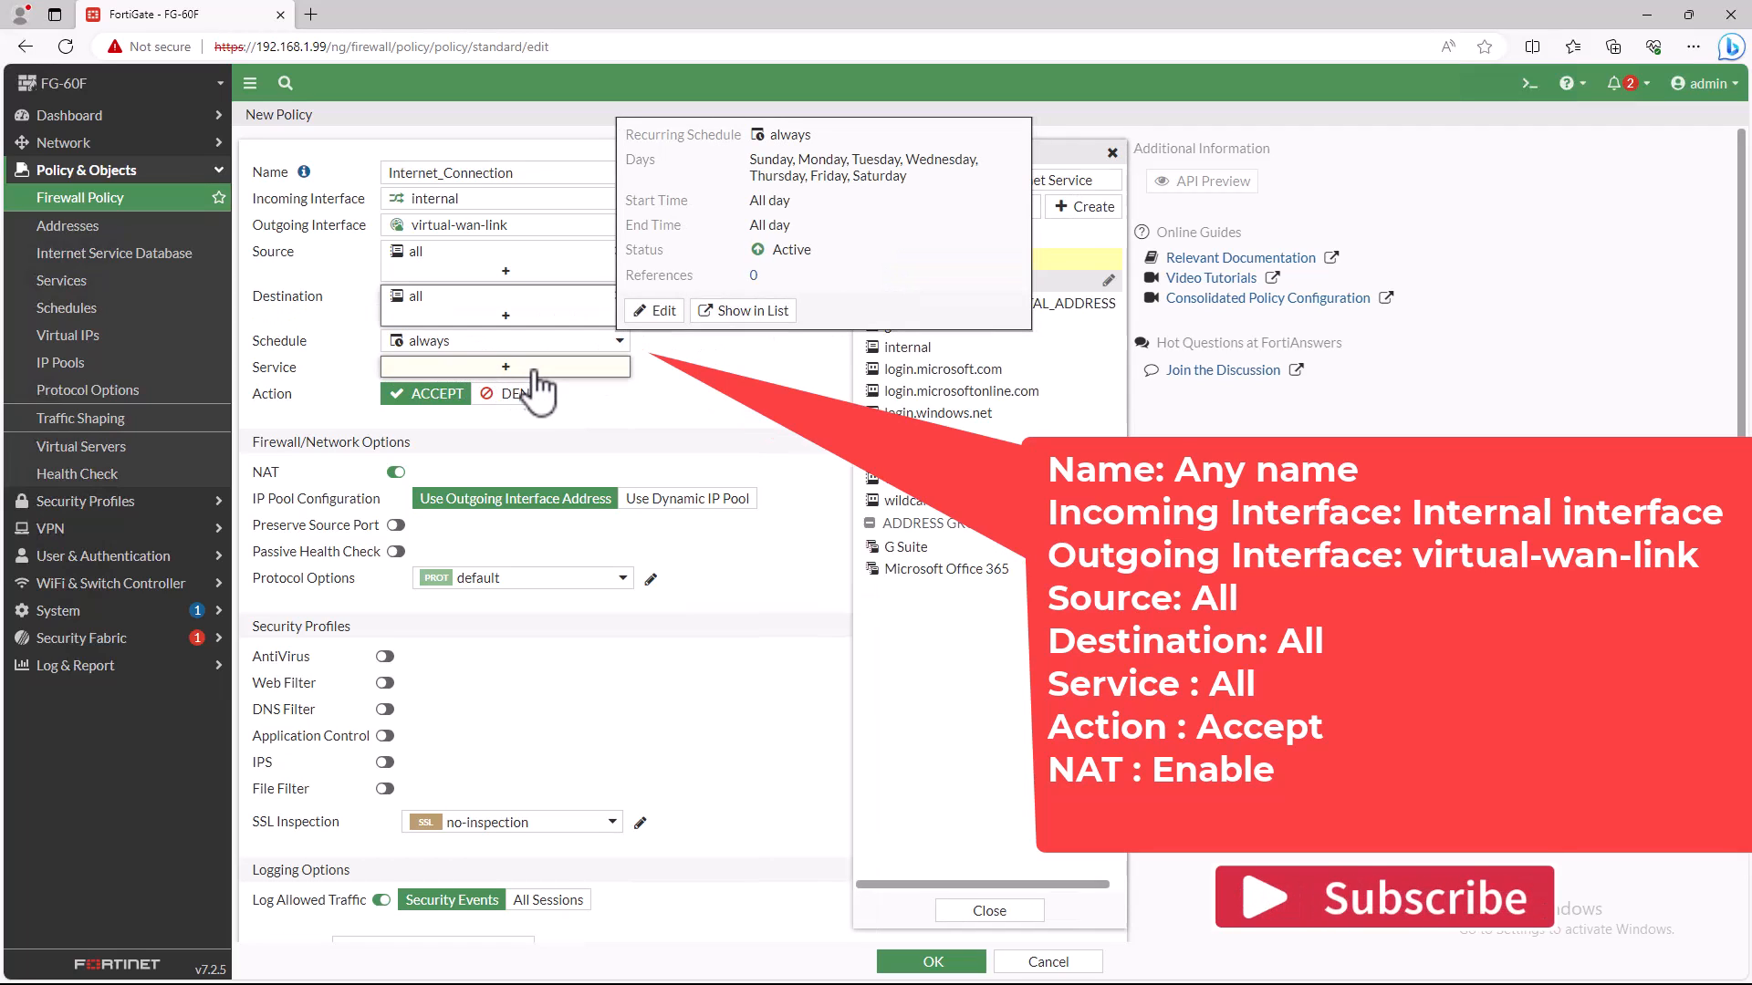
pyautogui.click(504, 367)
pyautogui.click(896, 257)
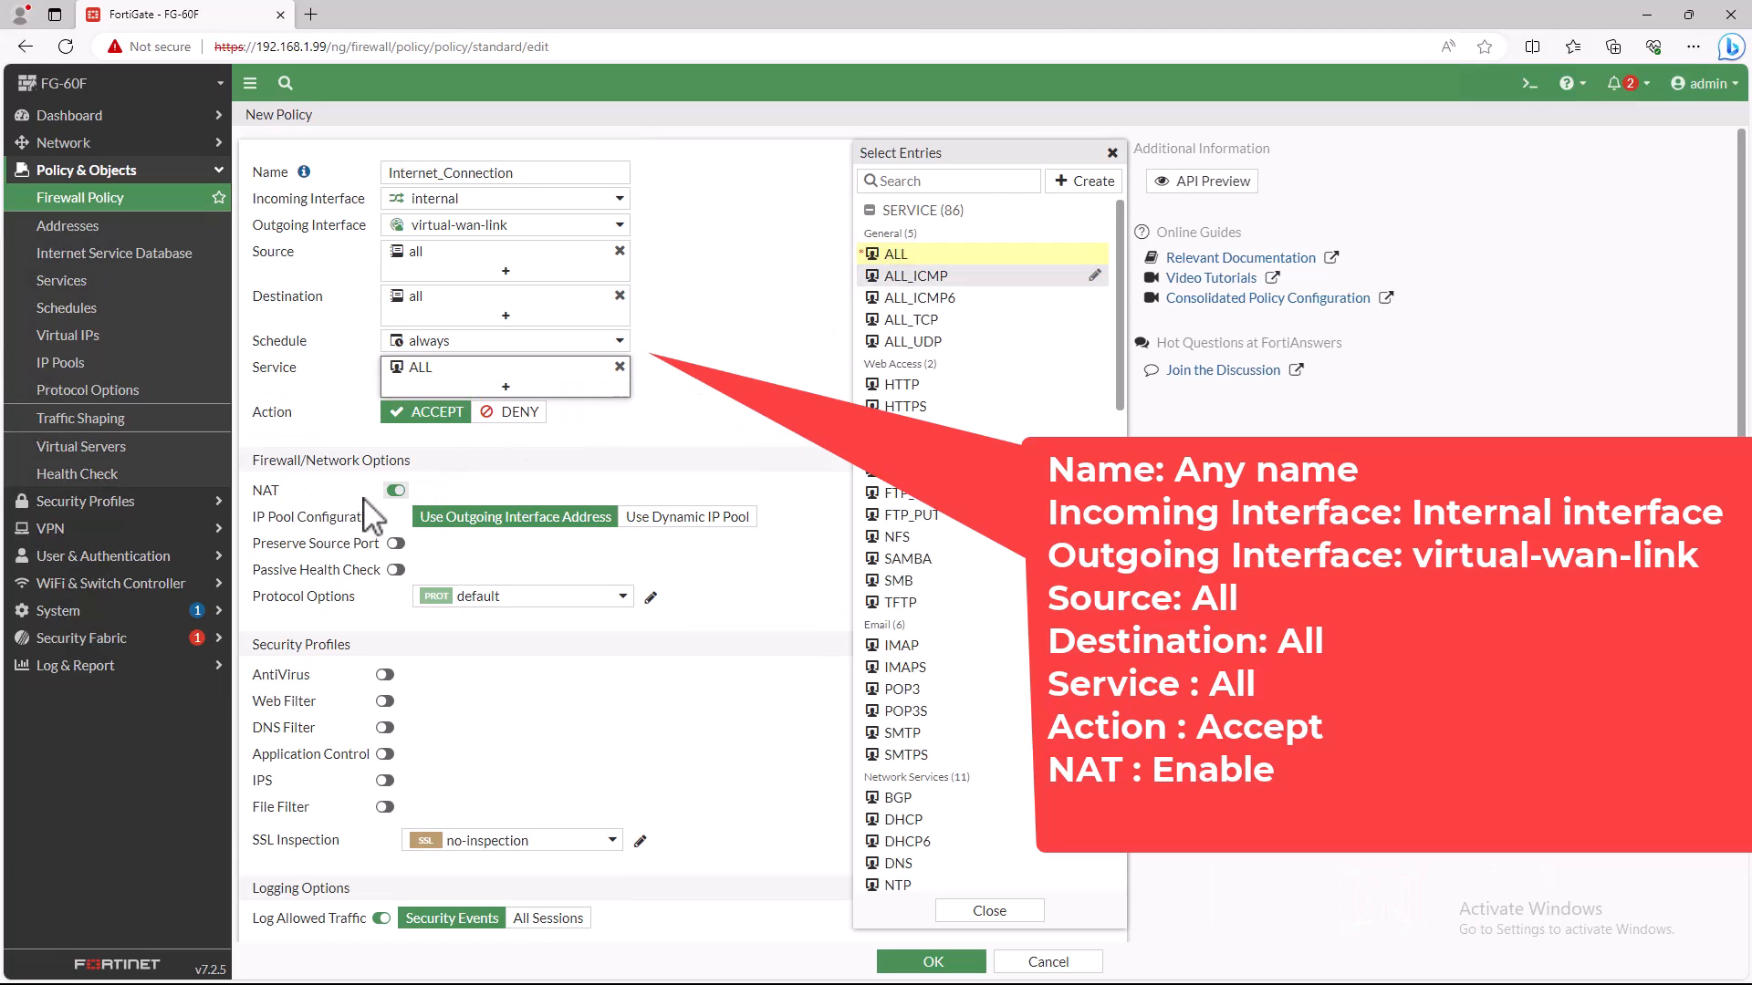
pyautogui.click(584, 571)
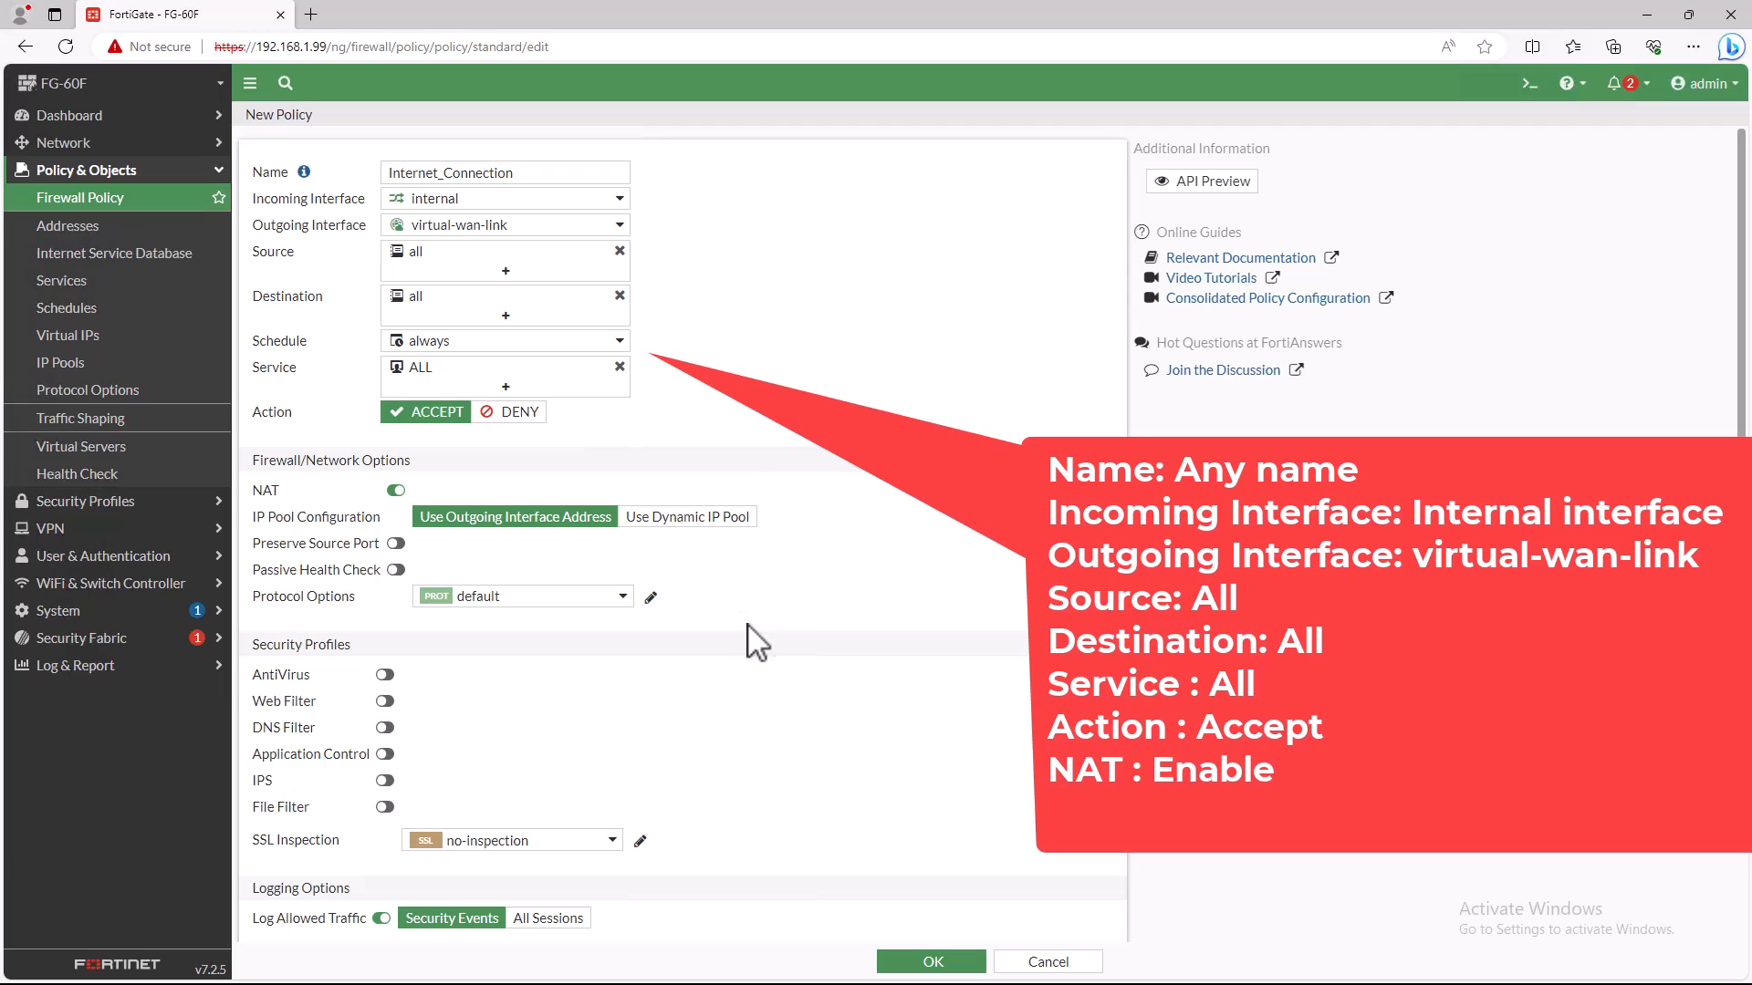
pyautogui.click(932, 962)
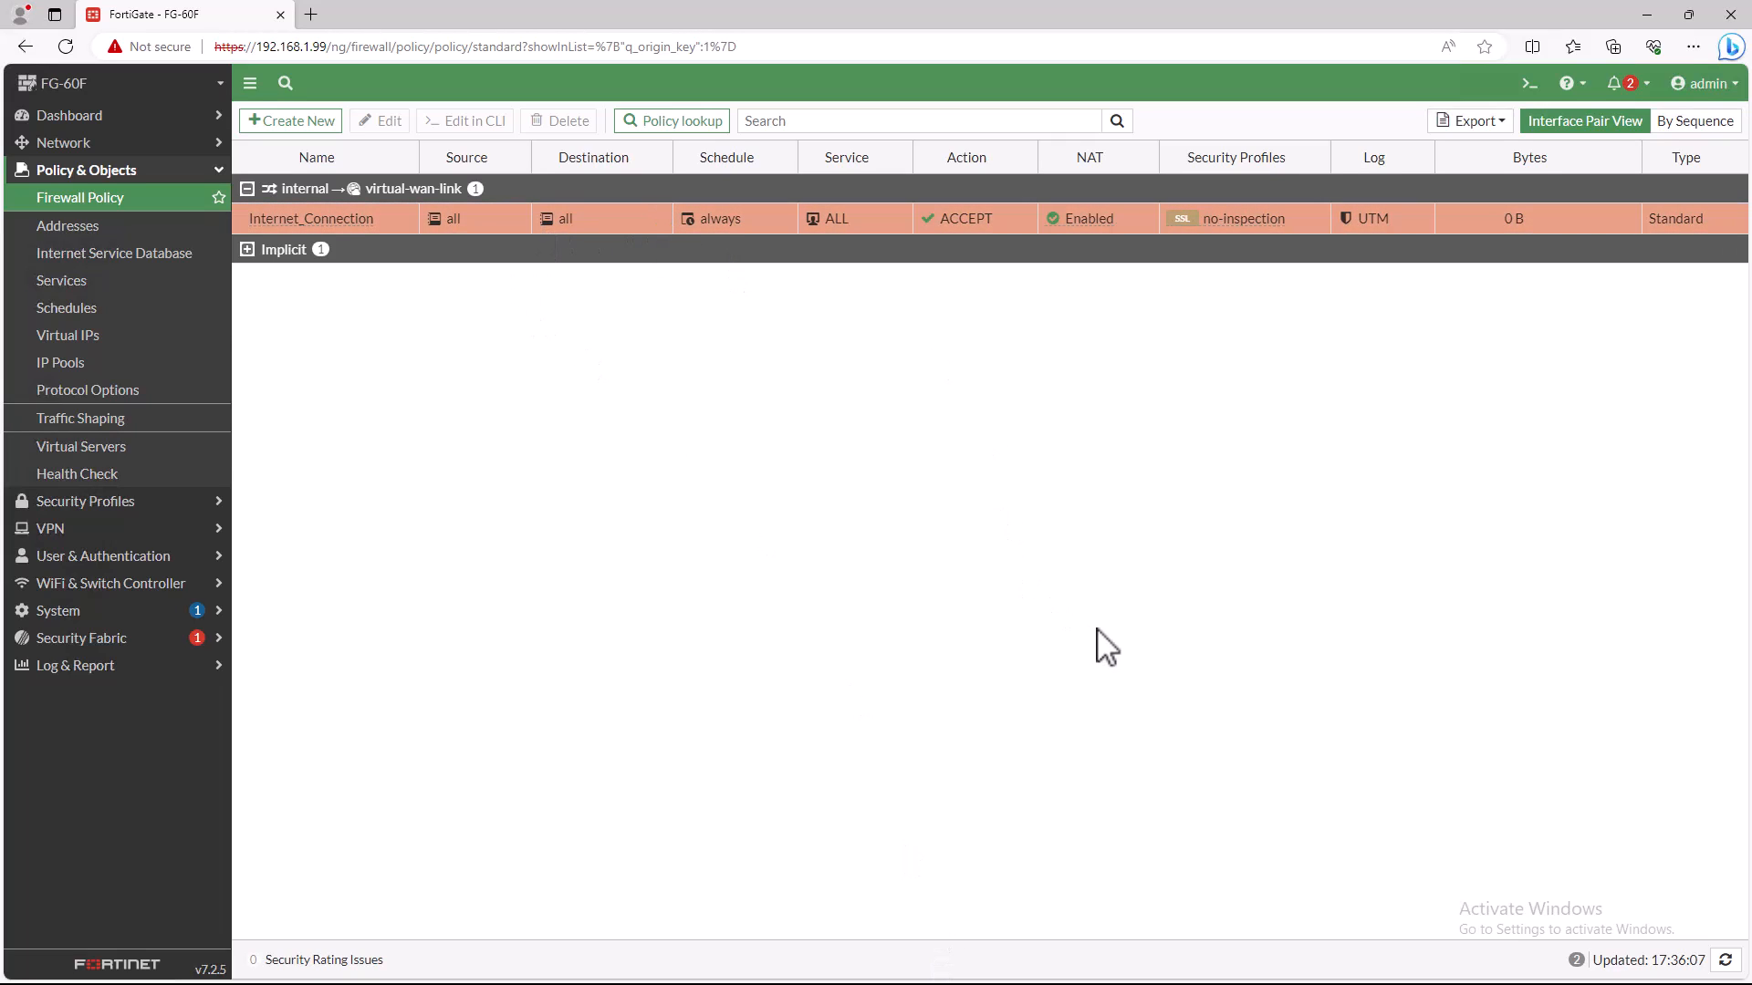
# - Test the internet connection from the CLI console with the command "execute ping 1.1.1.1"
pyautogui.click(1531, 87)
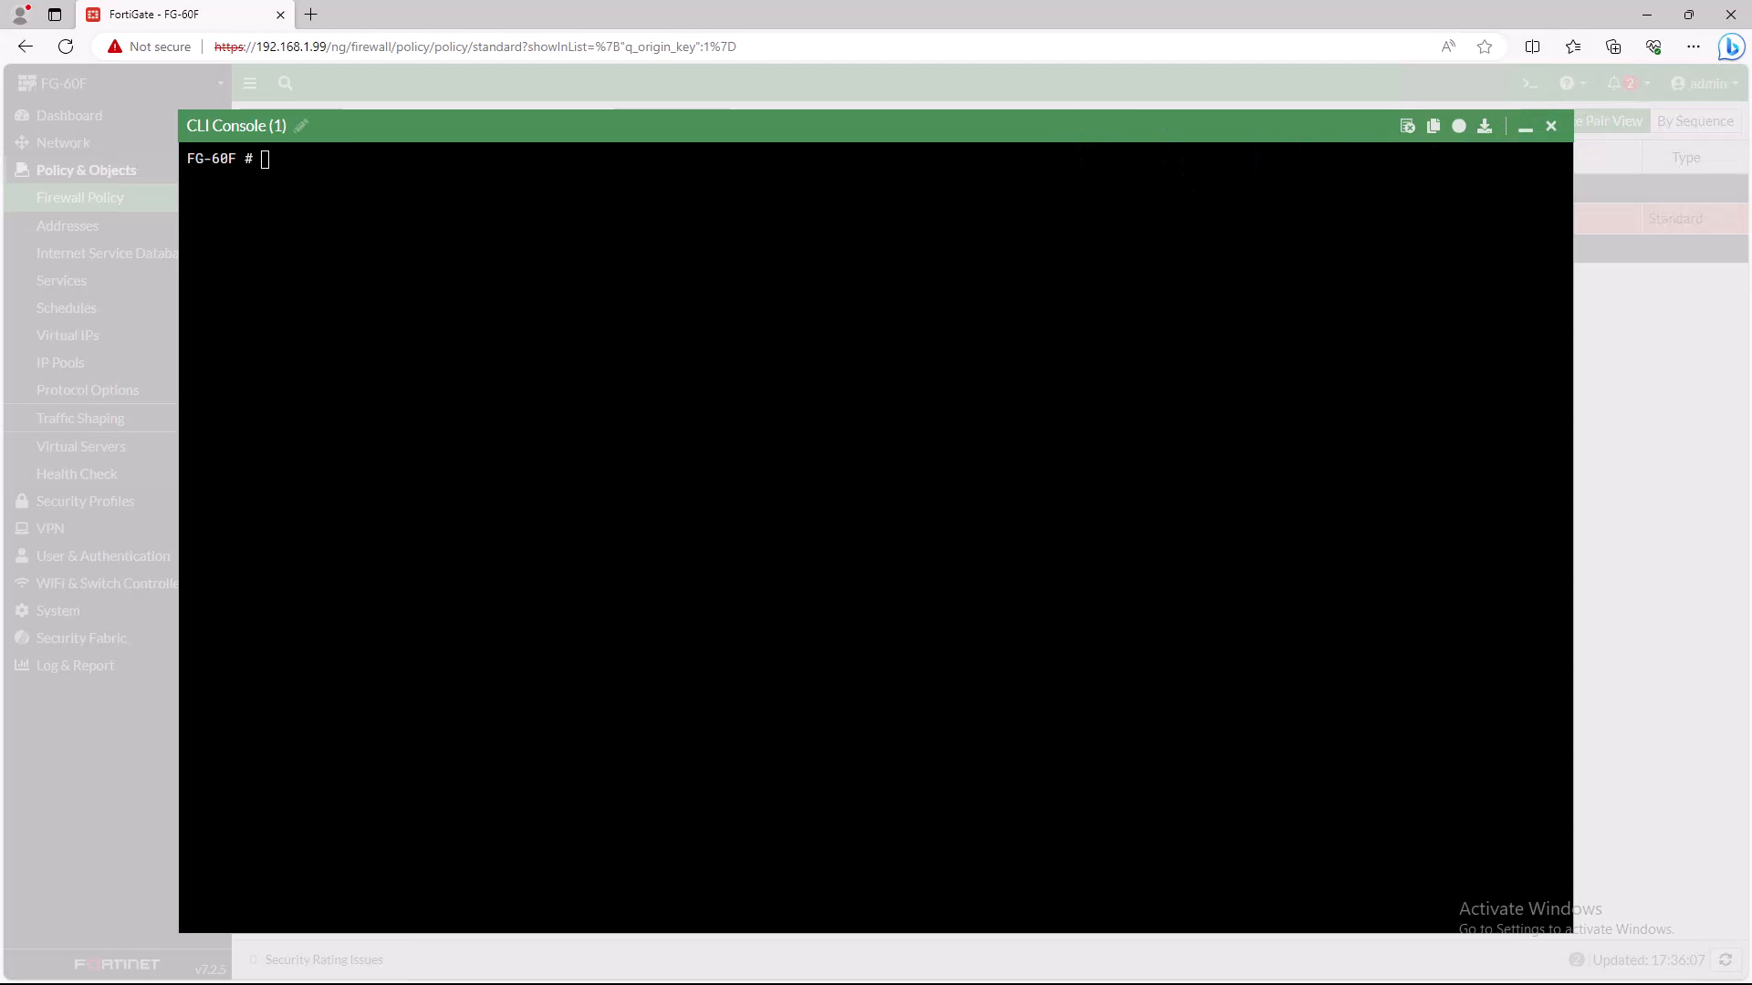
pyautogui.write('ex')
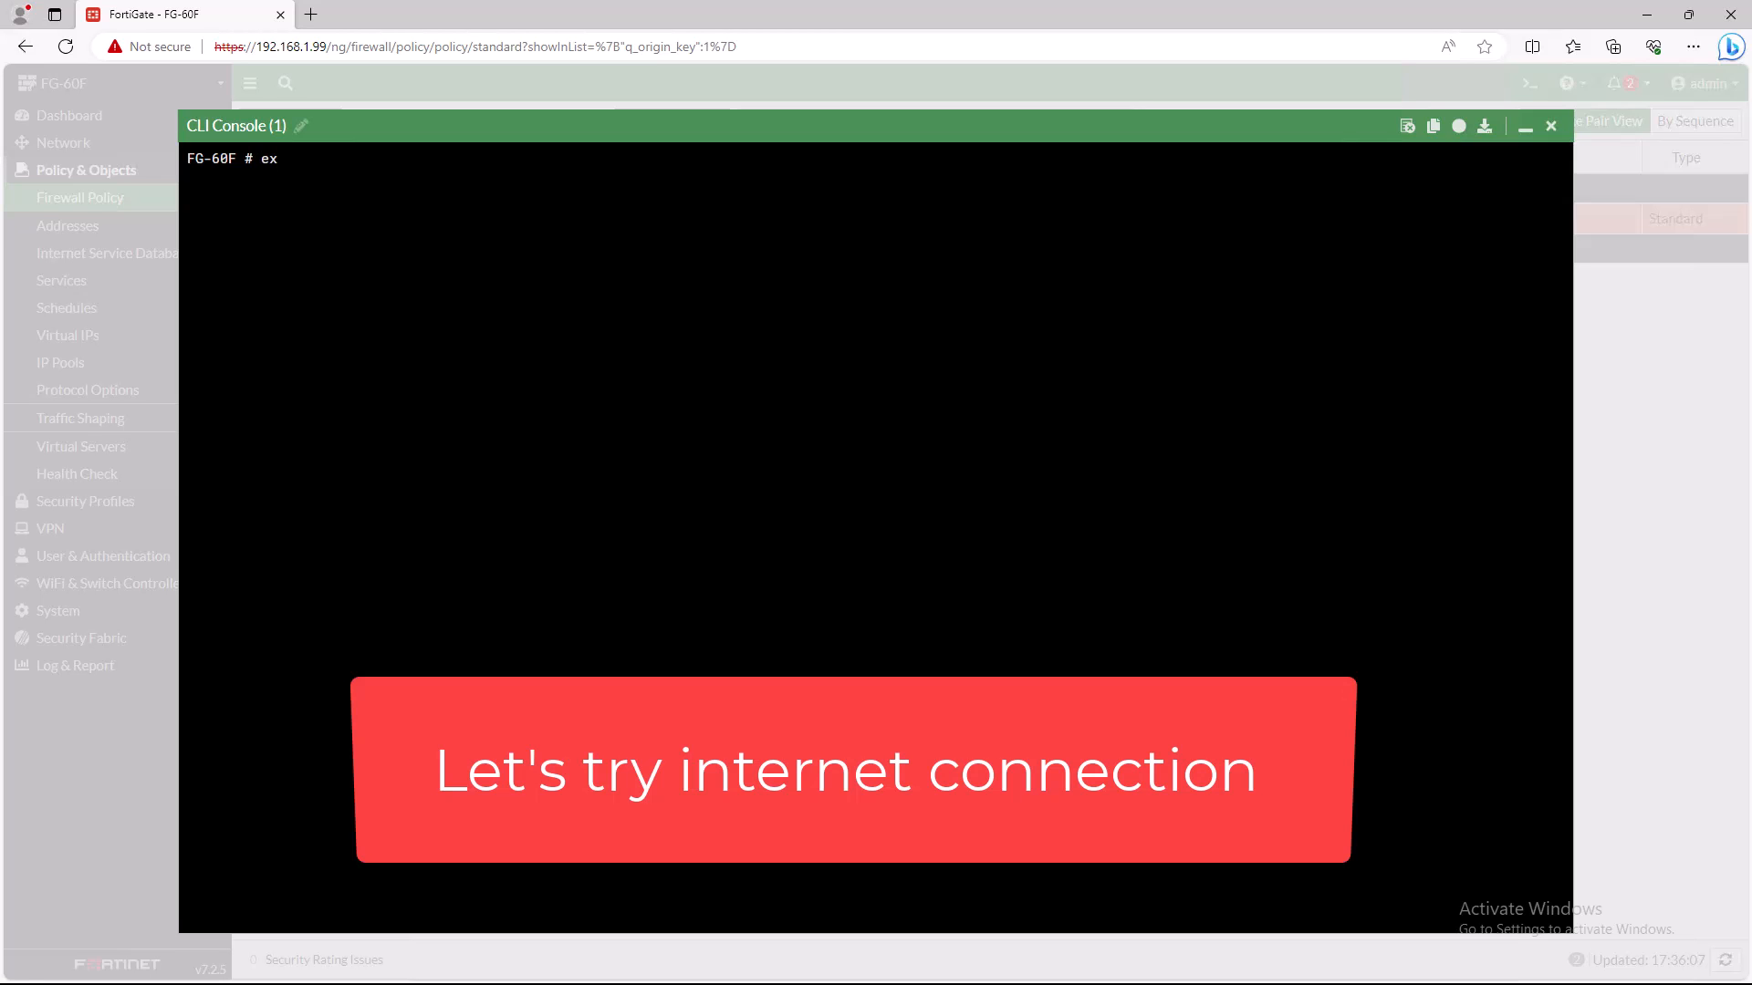
pyautogui.write('e')
pyautogui.press('Tab')
pyautogui.write('ping 1.1.1.1')
pyautogui.press('Return')
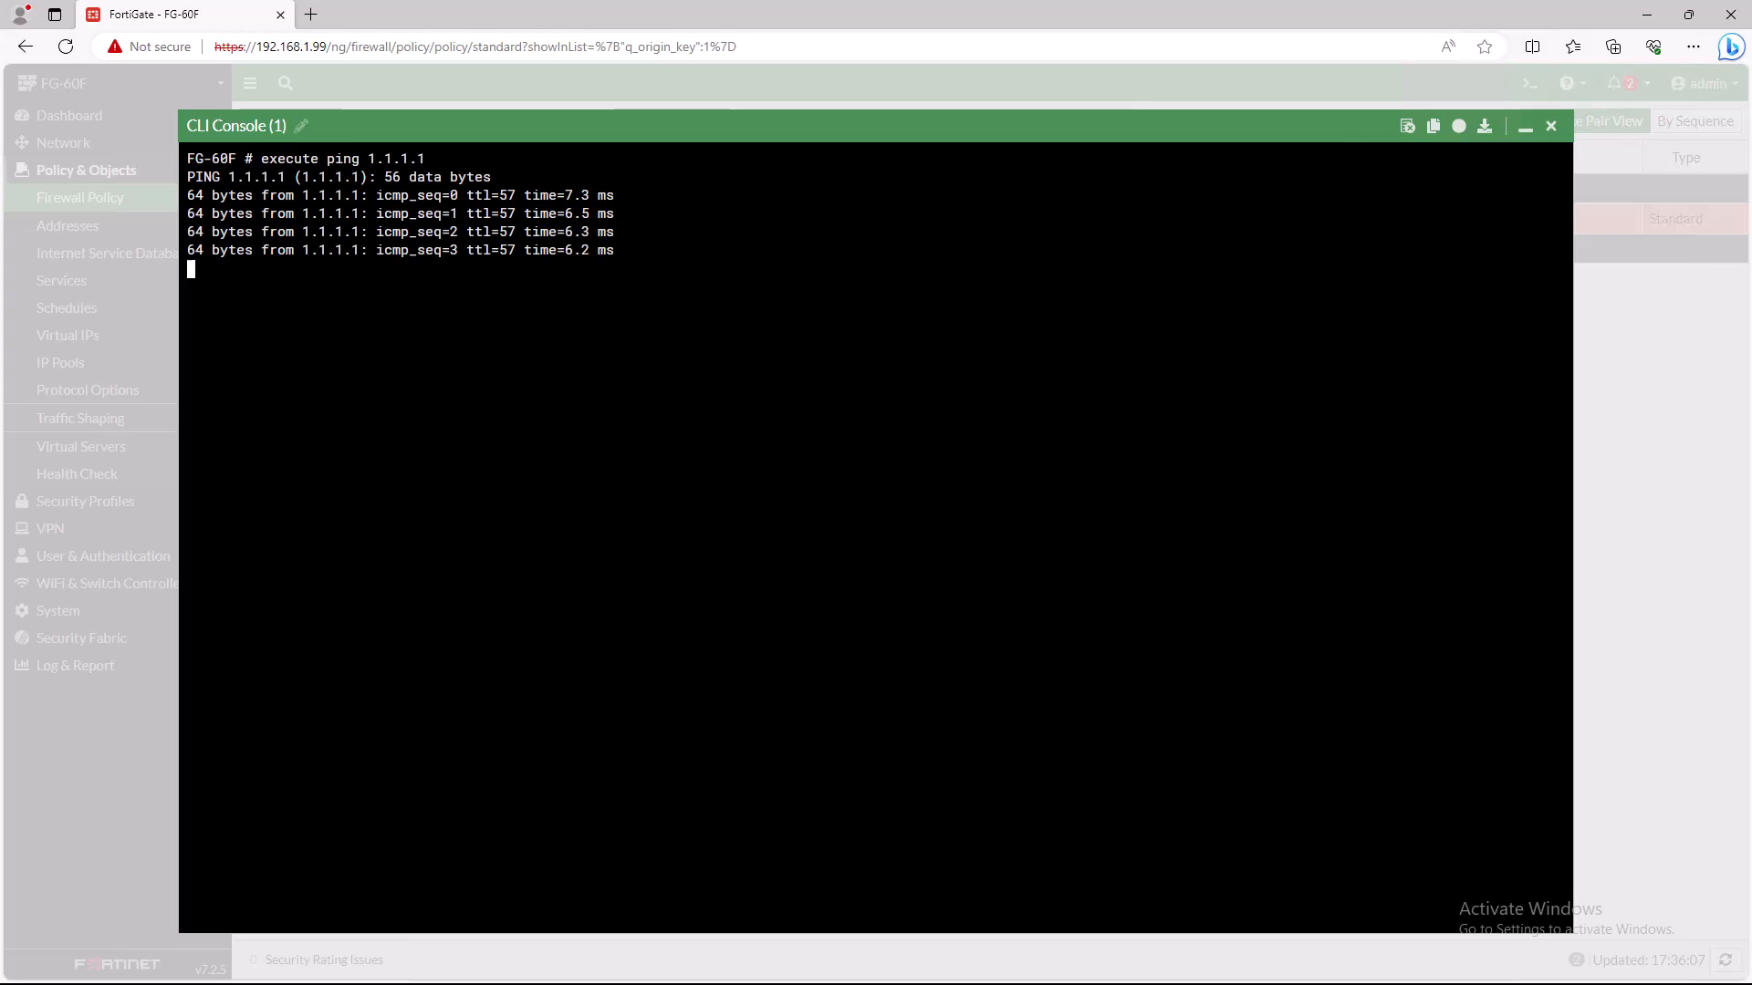
pyautogui.press('Return')
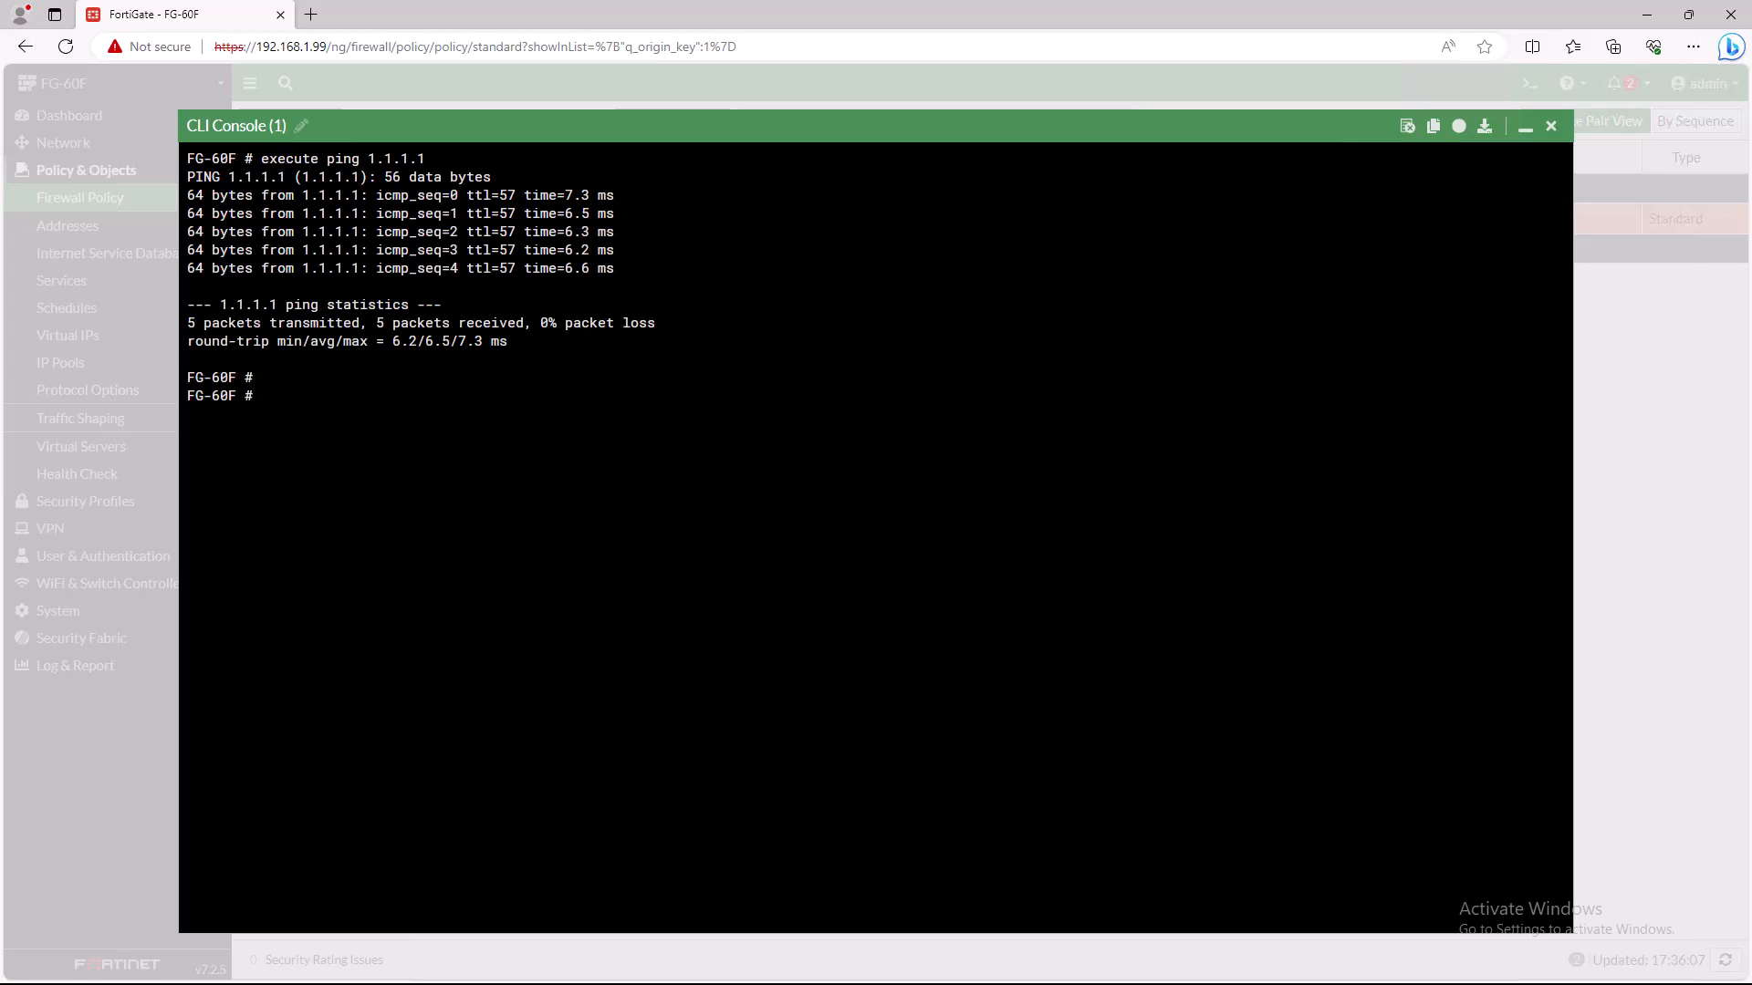
pyautogui.press('Up')
pyautogui.press('BackSpace')
pyautogui.press('BackSpace')
pyautogui.press('BackSpace')
pyautogui.press('BackSpace')
pyautogui.press('BackSpace')
pyautogui.press('BackSpace')
pyautogui.write('www.google.com')
pyautogui.press('Return')
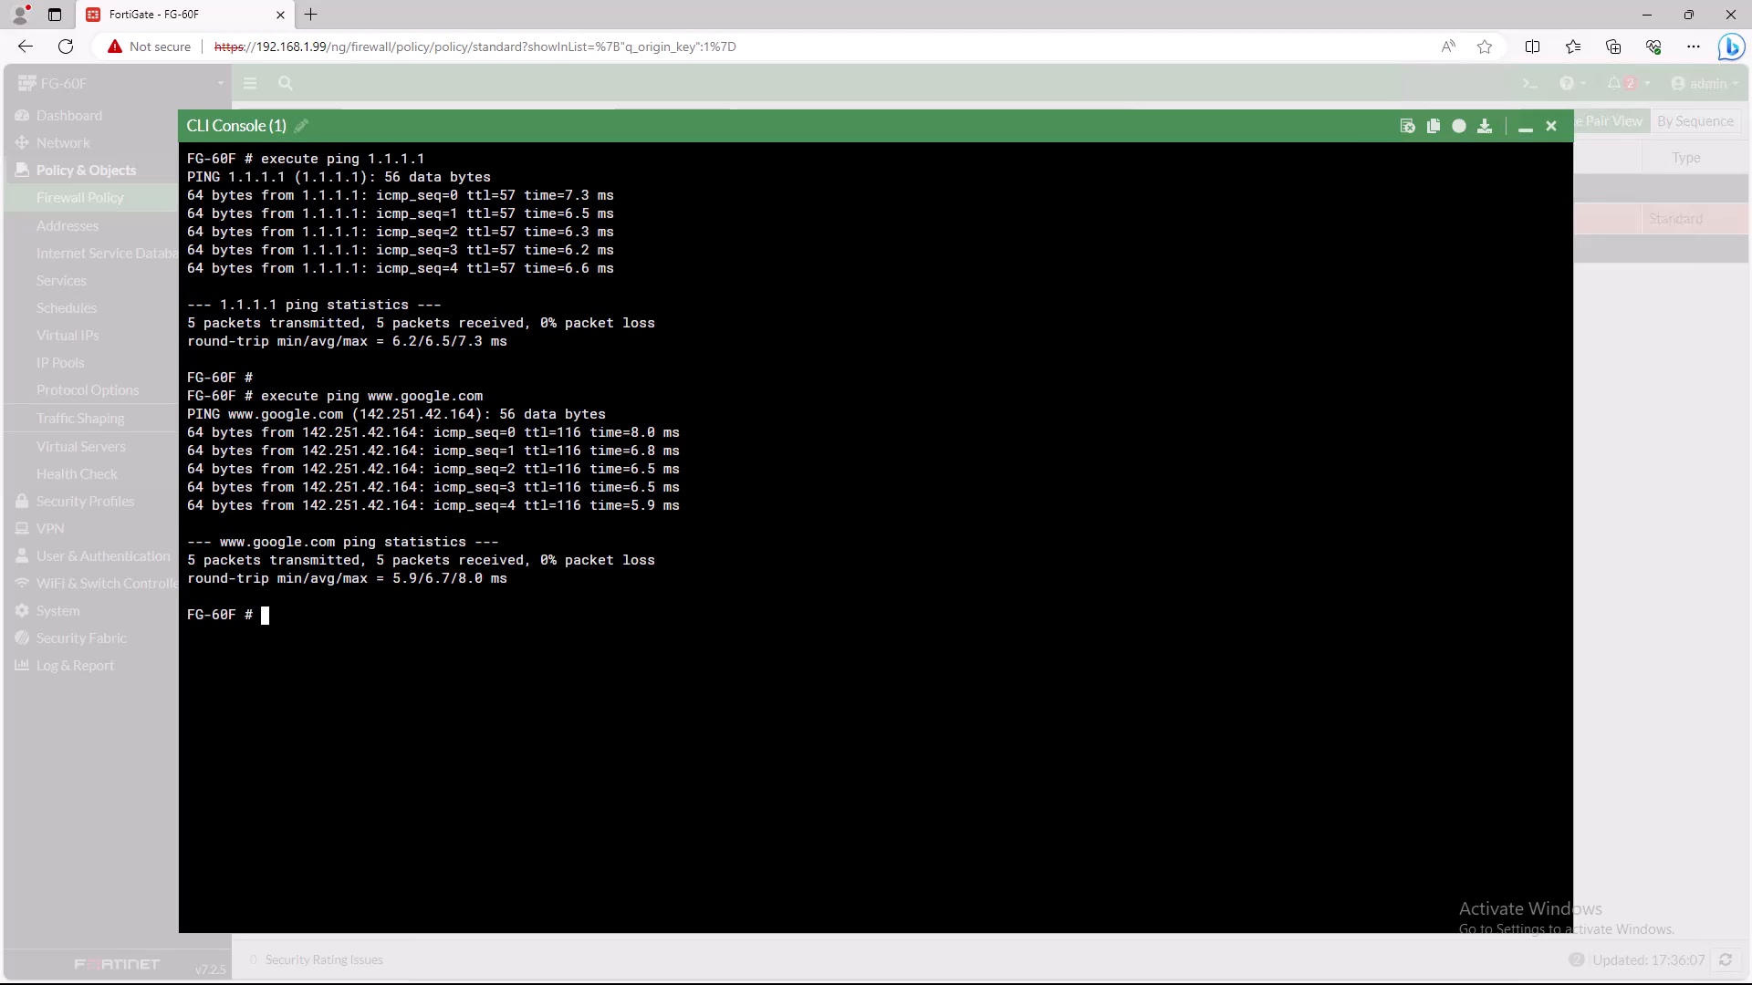
pyautogui.write('exit')
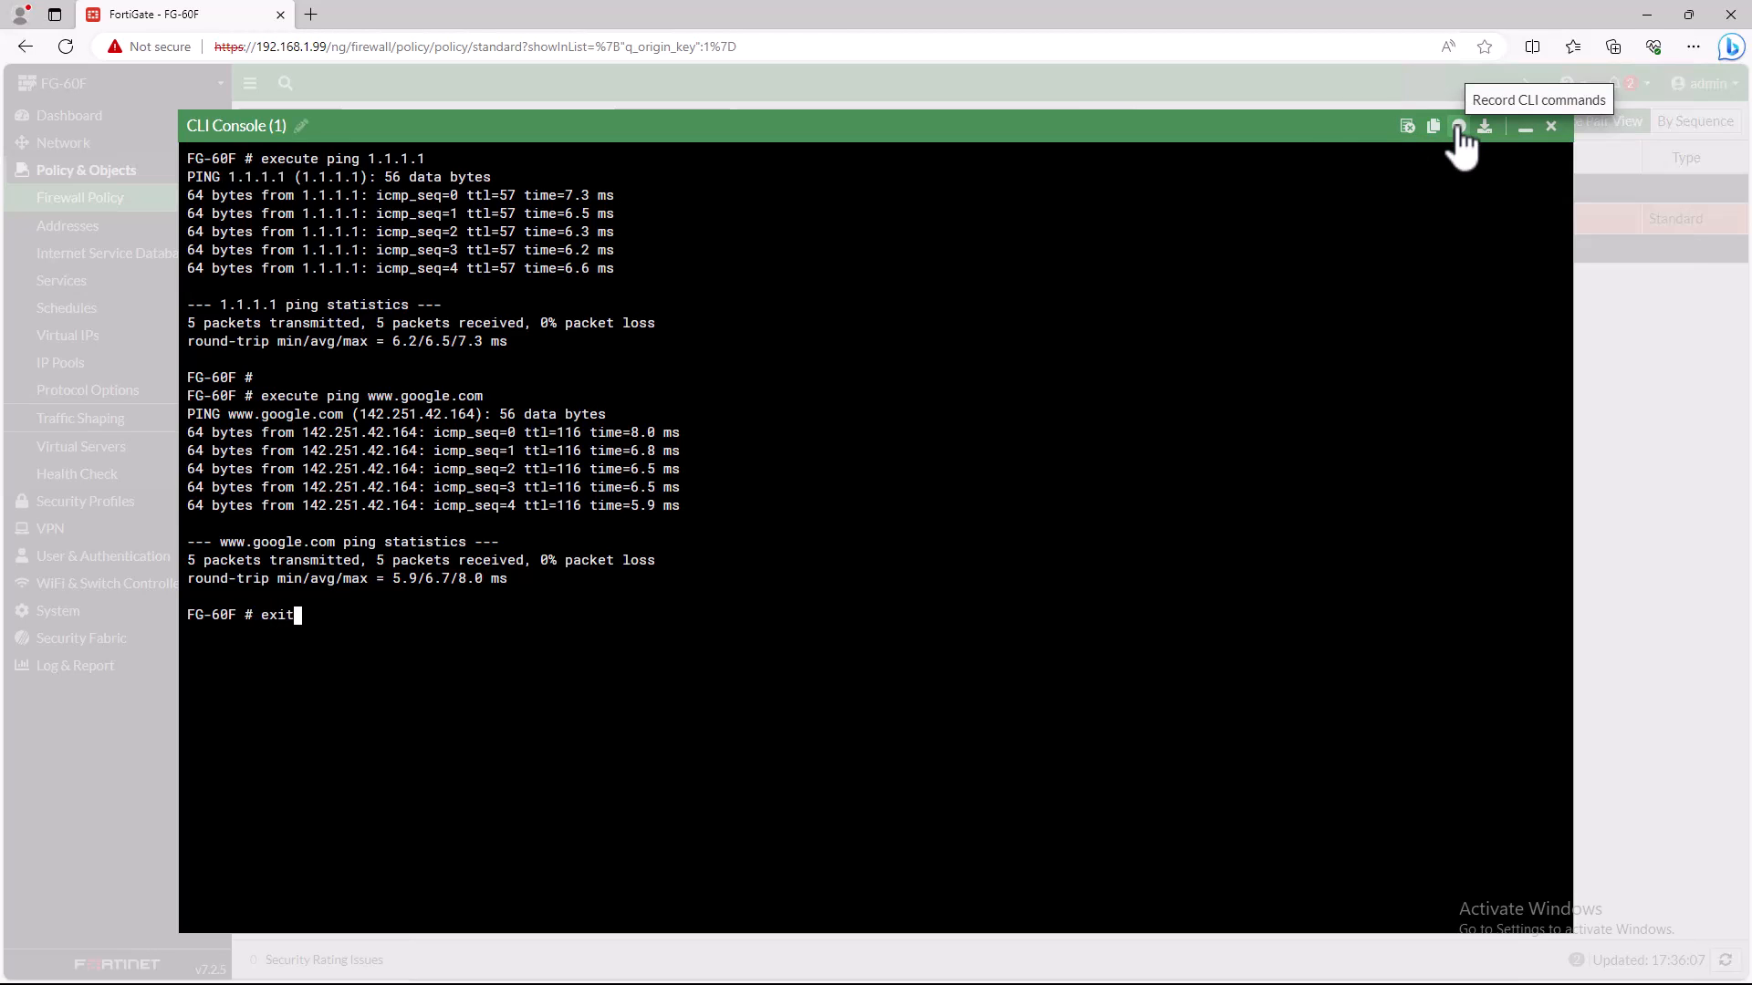
pyautogui.press('Return')
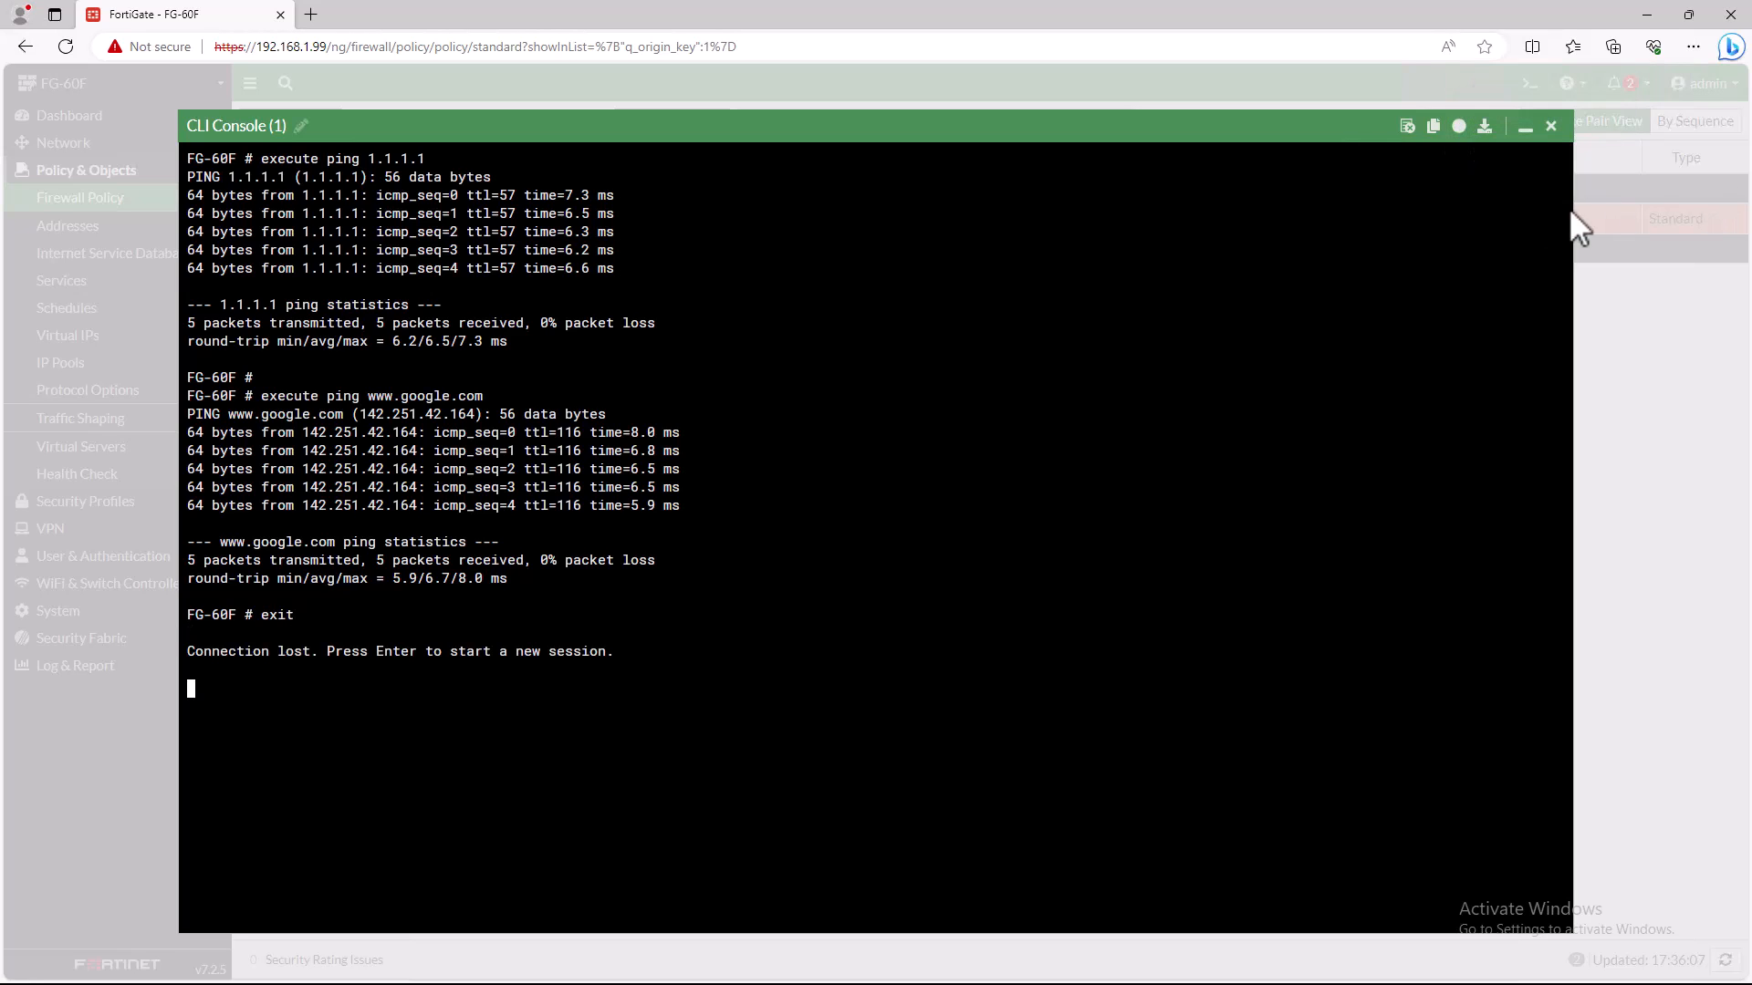
pyautogui.click(1550, 127)
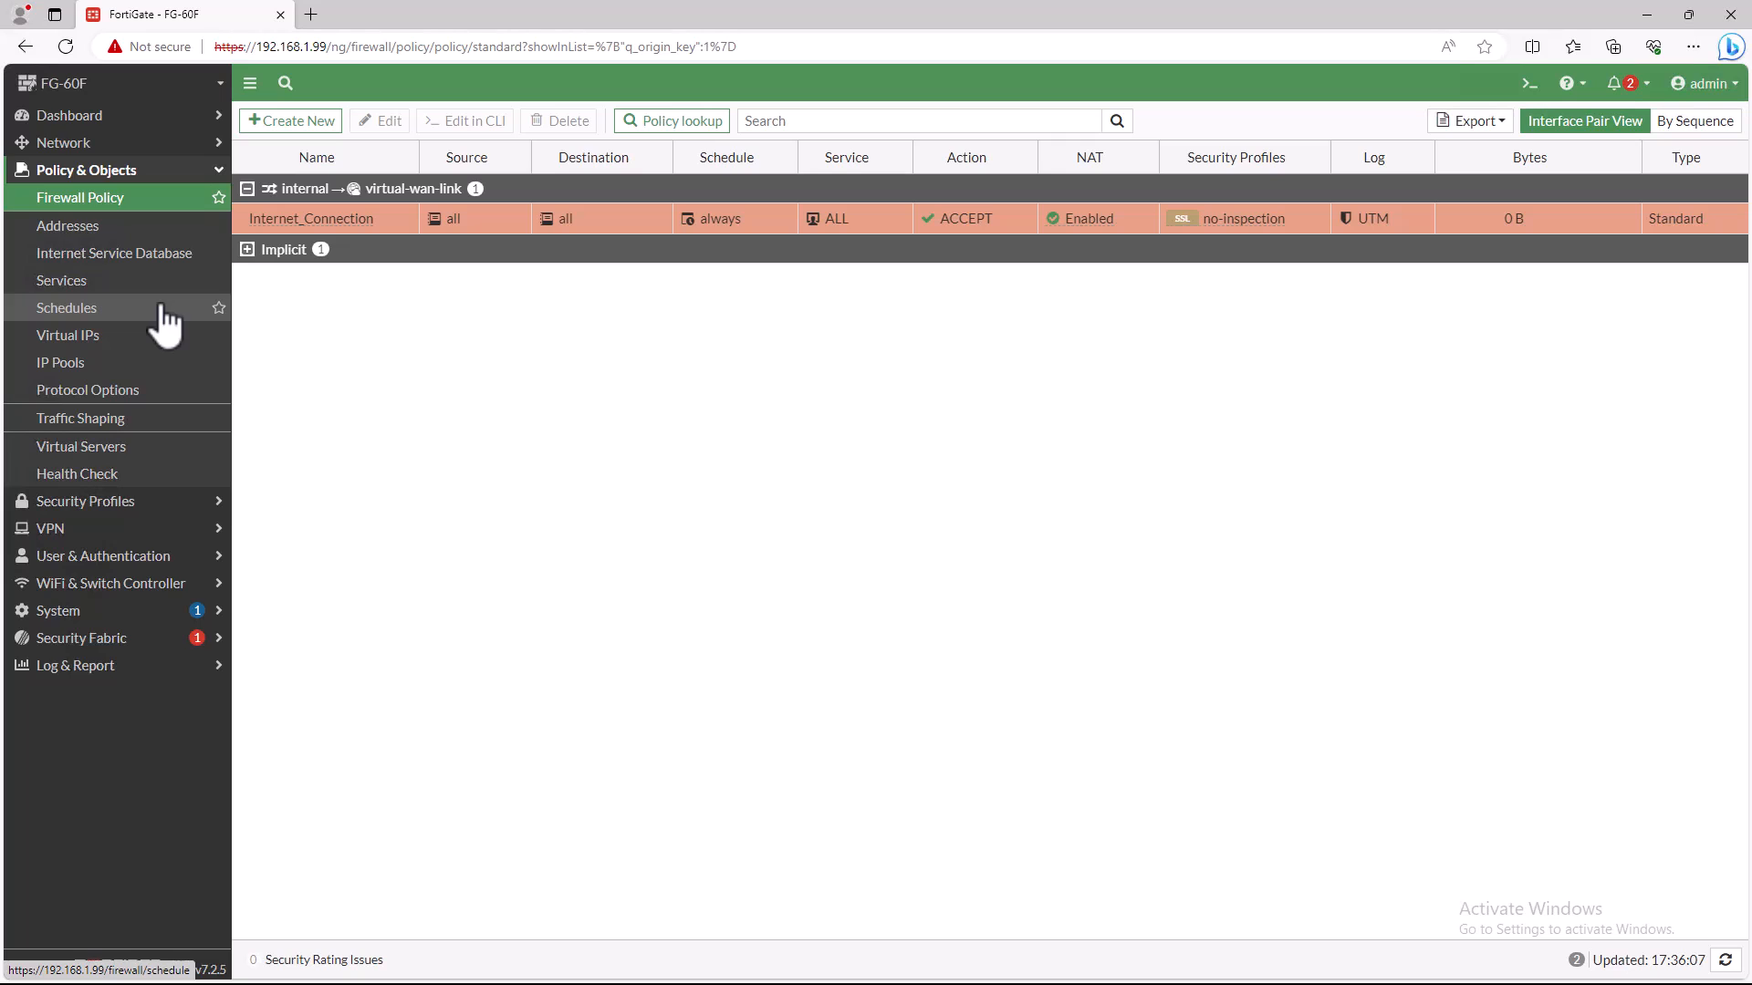
# - Open the SD-WAN zones overview to examine the download and upload bandwidth distribution between wan1 and wan2
pyautogui.click(76, 146)
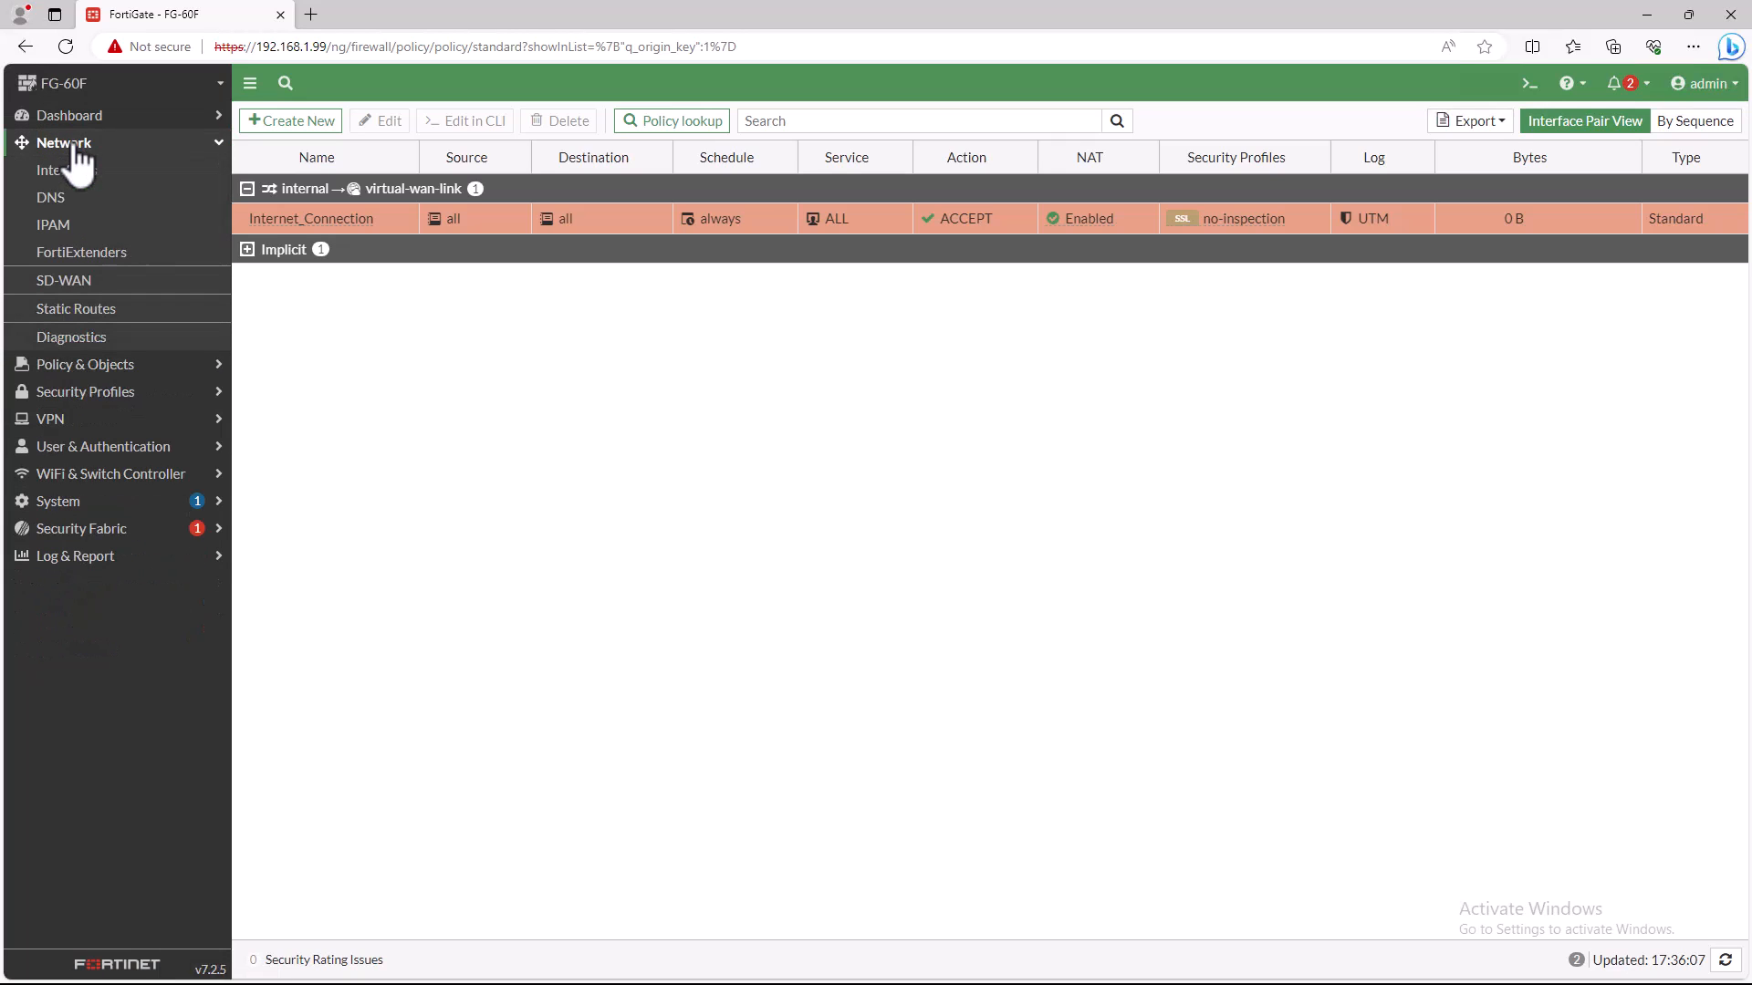
pyautogui.click(70, 276)
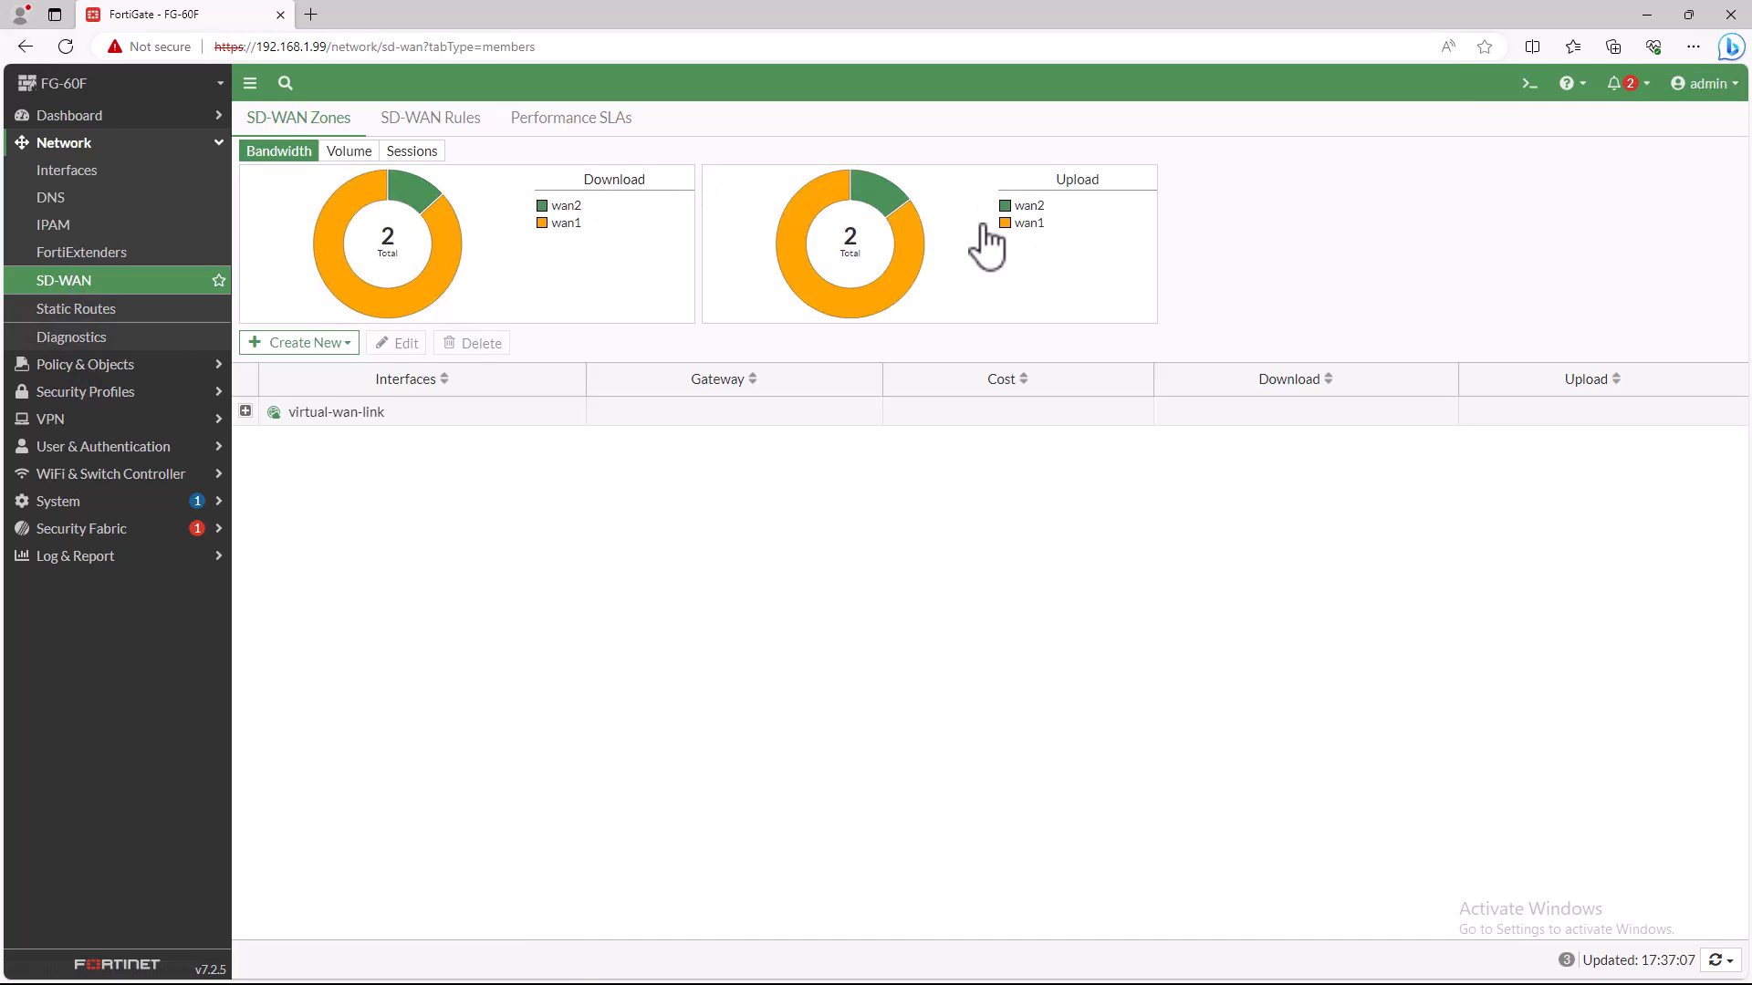
# - Expand the virtual-wan-link zone to examine its member gateways and traffic, and review the SD-WAN rules and performance SLAs
pyautogui.click(246, 411)
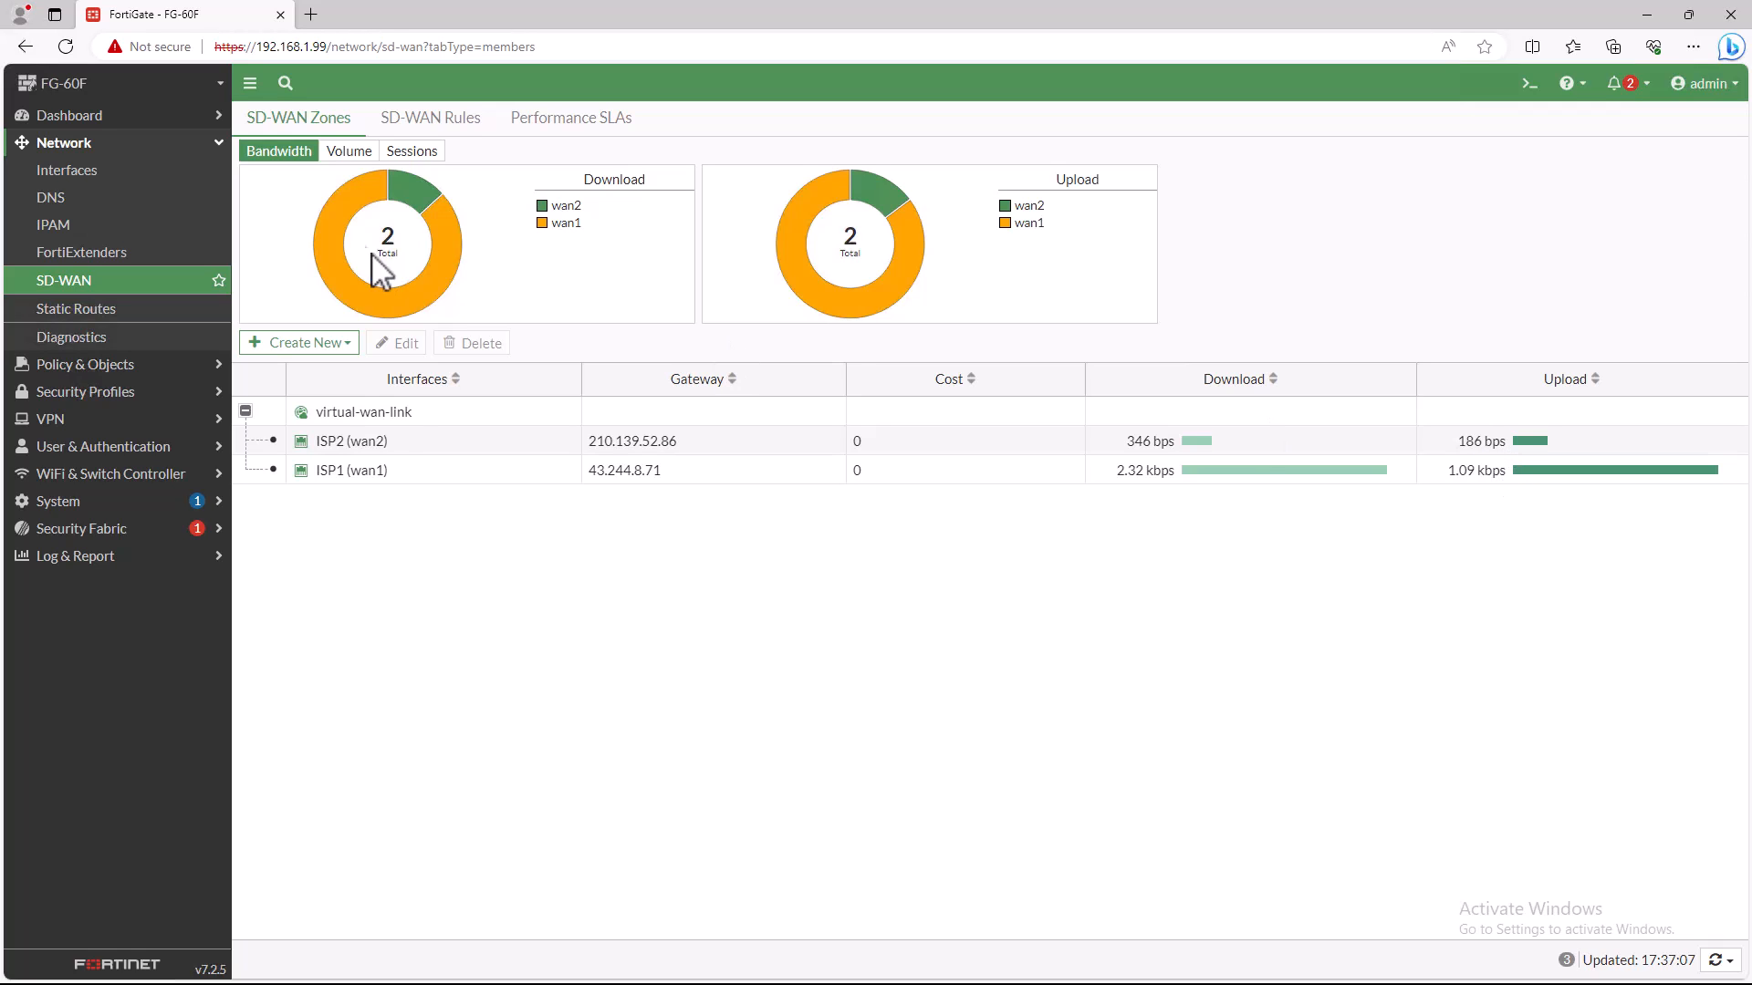
pyautogui.click(444, 123)
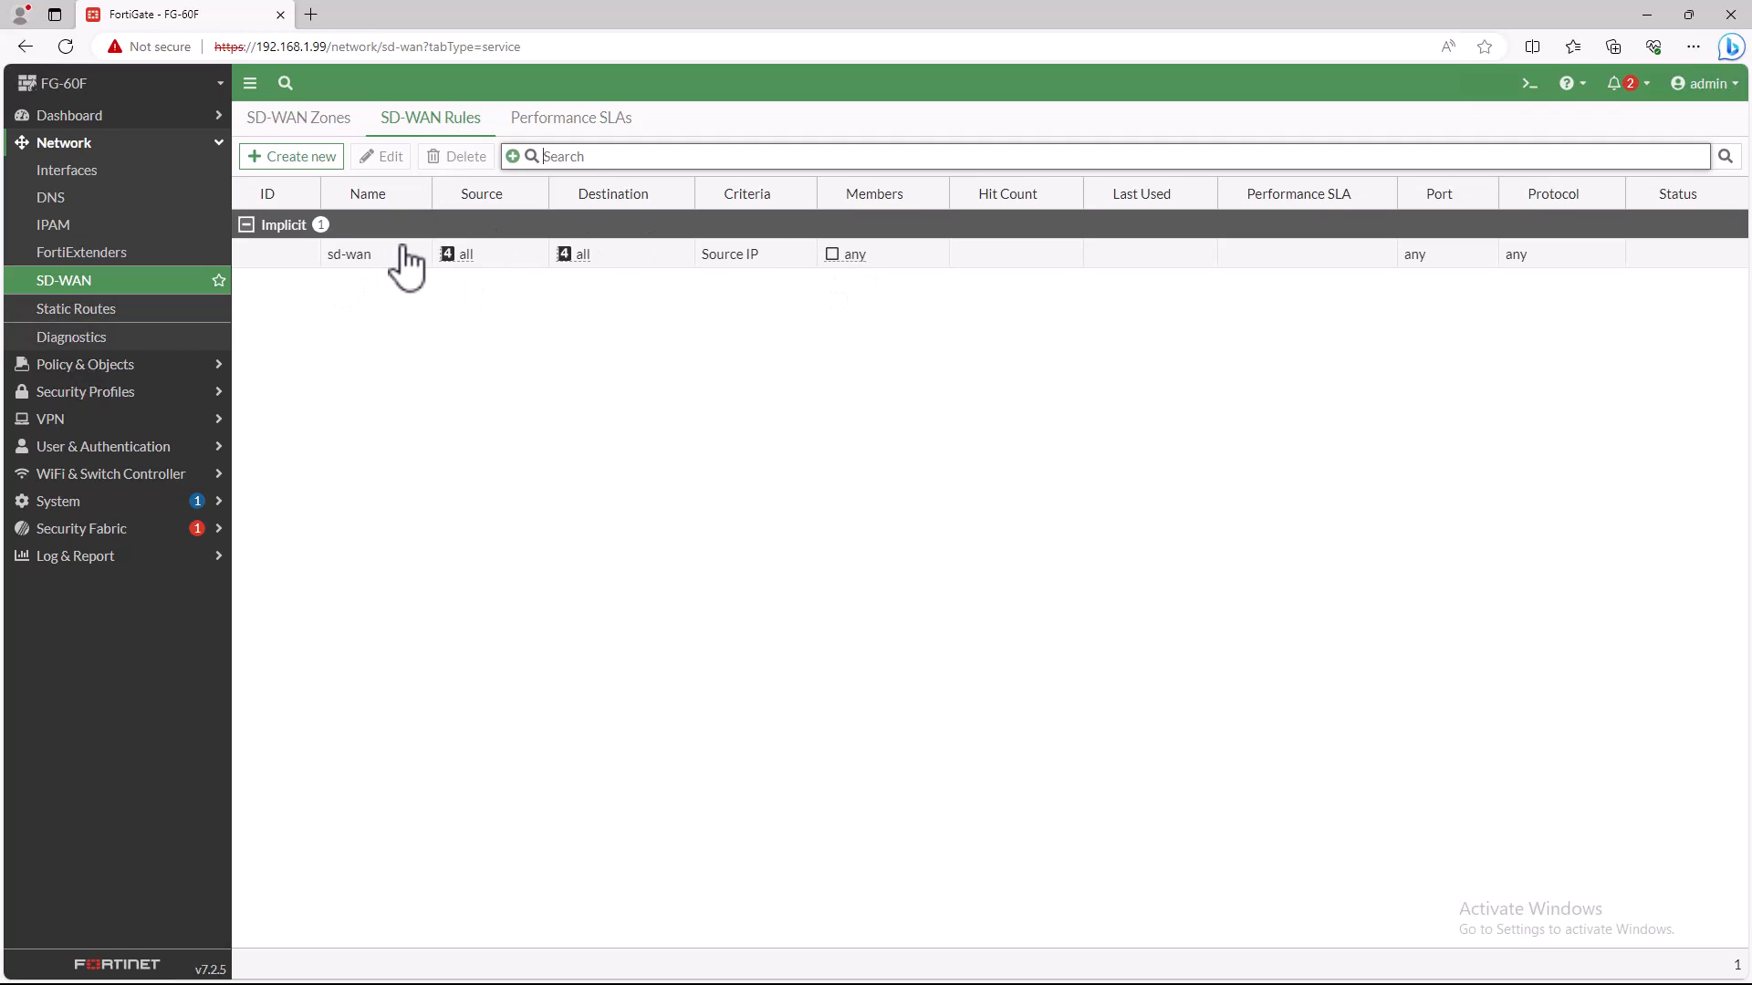
pyautogui.click(544, 134)
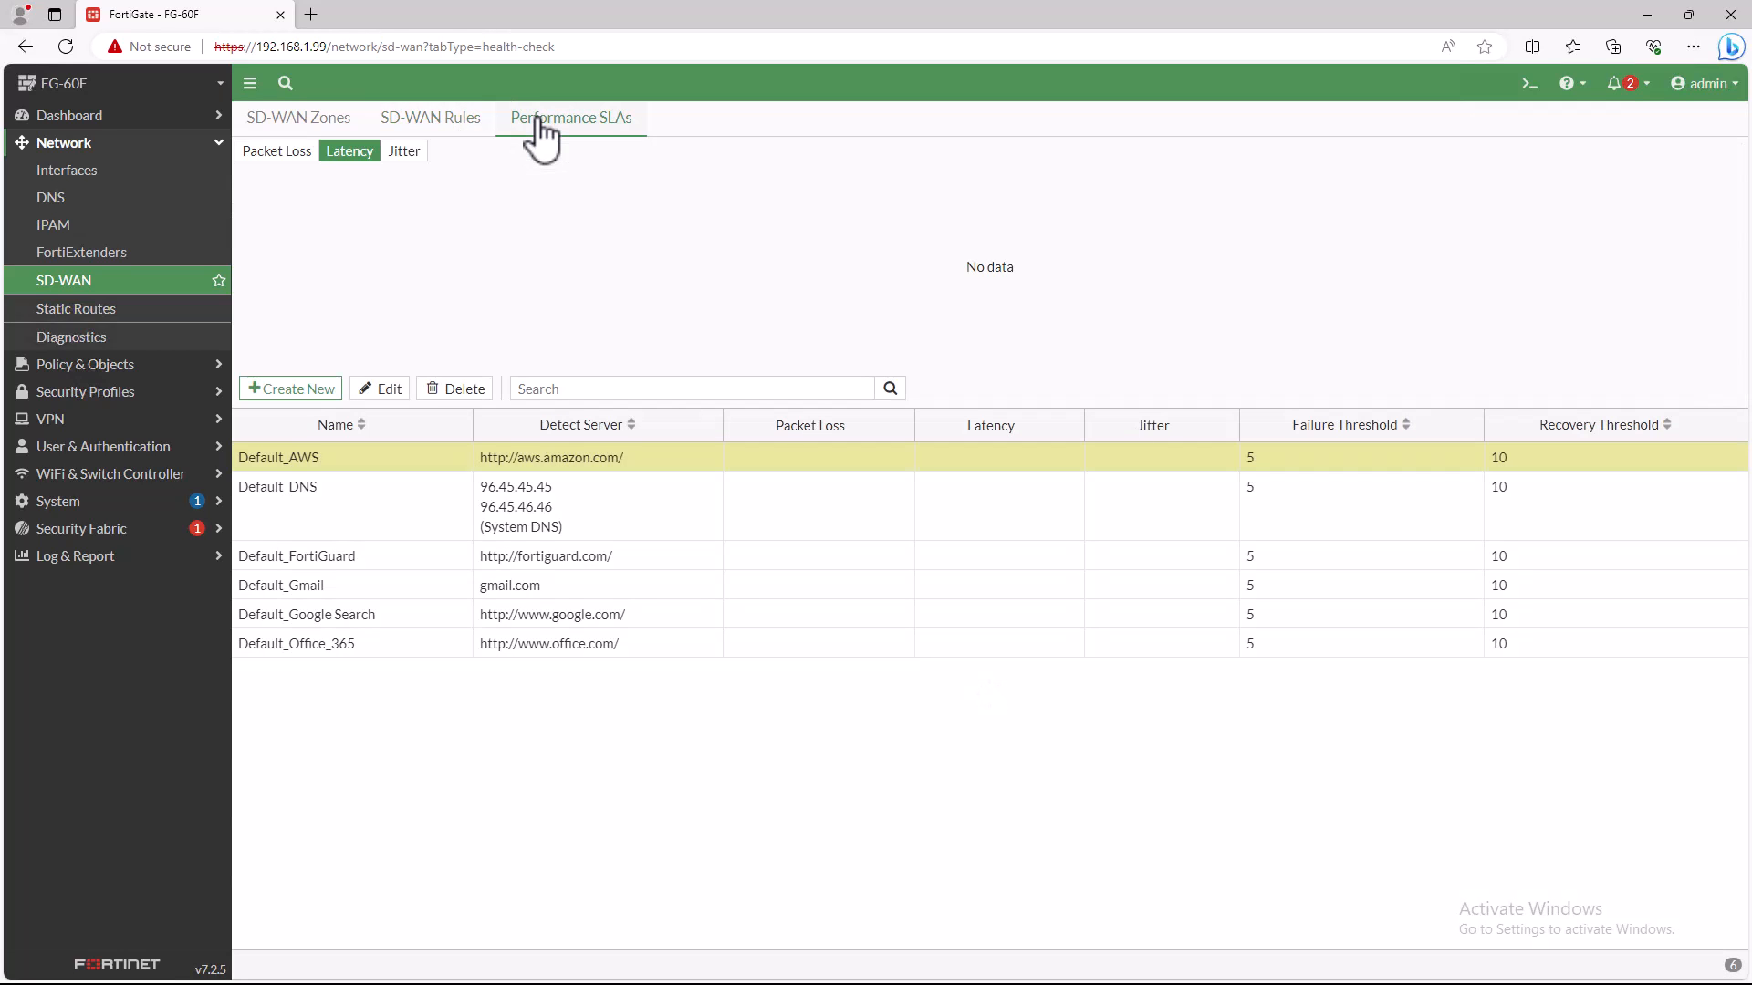
# - Compare the session and volume distribution between wan1 and wan2 in the SD-WAN zones, and expand virtual-wan-link under the volume view
pyautogui.click(310, 128)
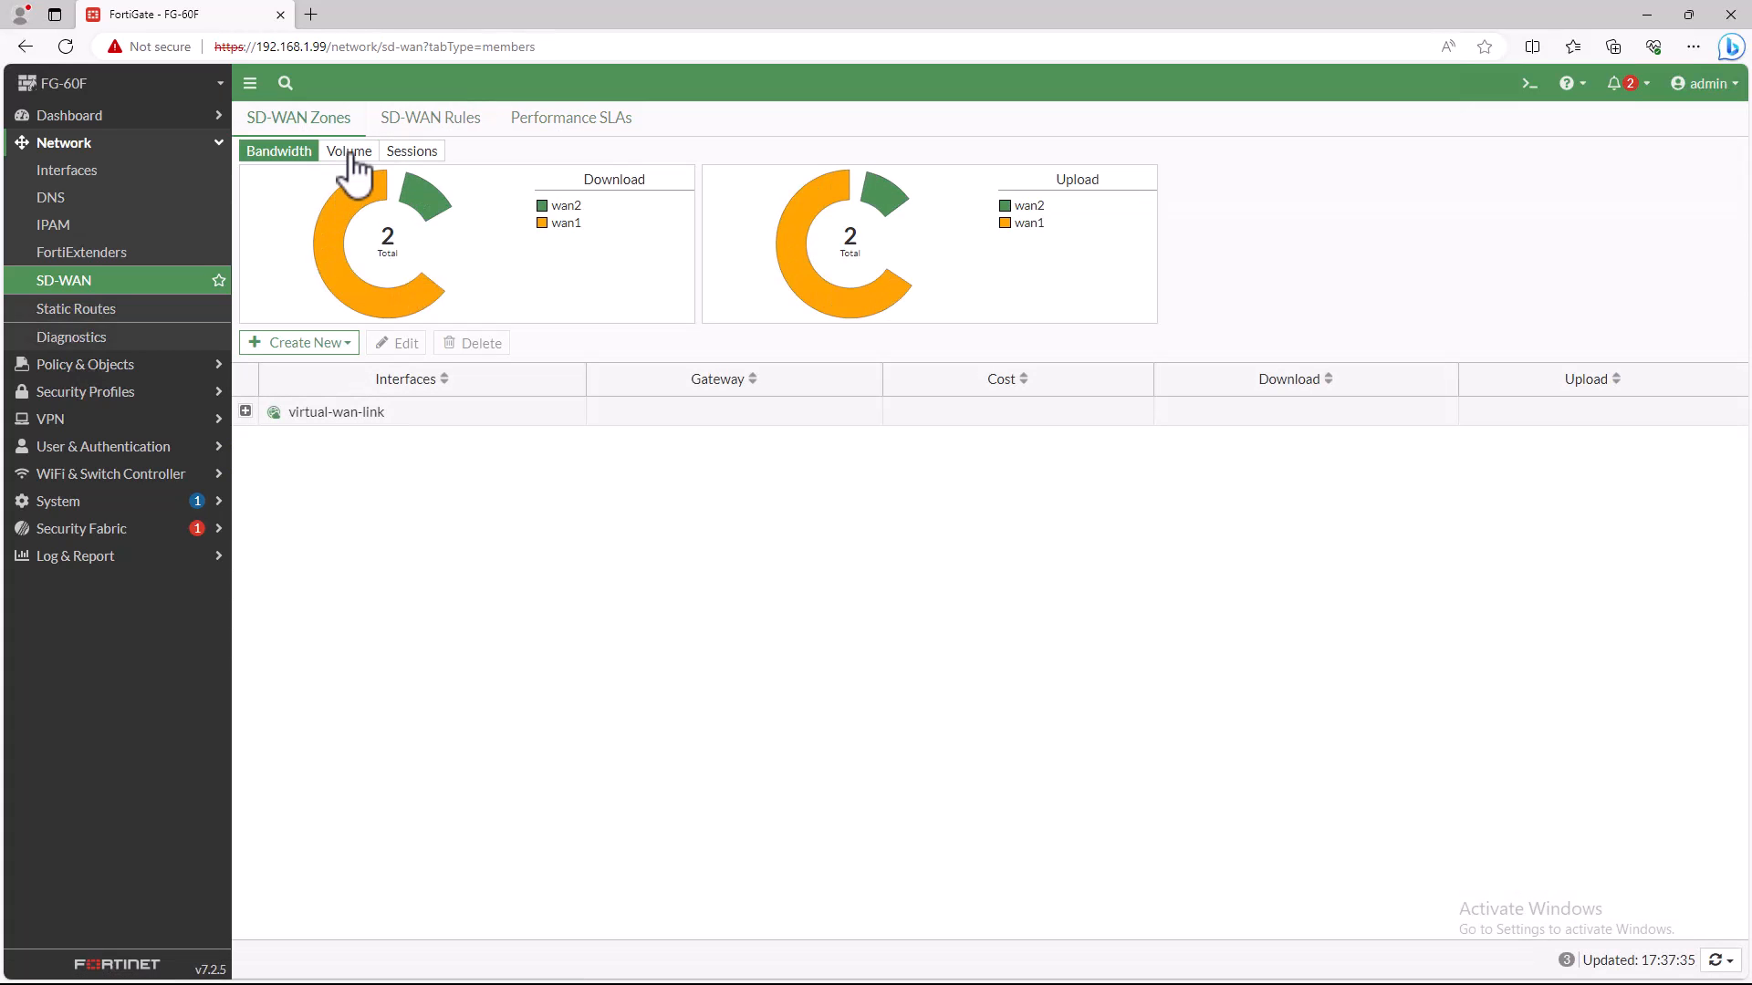
pyautogui.click(348, 153)
pyautogui.click(411, 155)
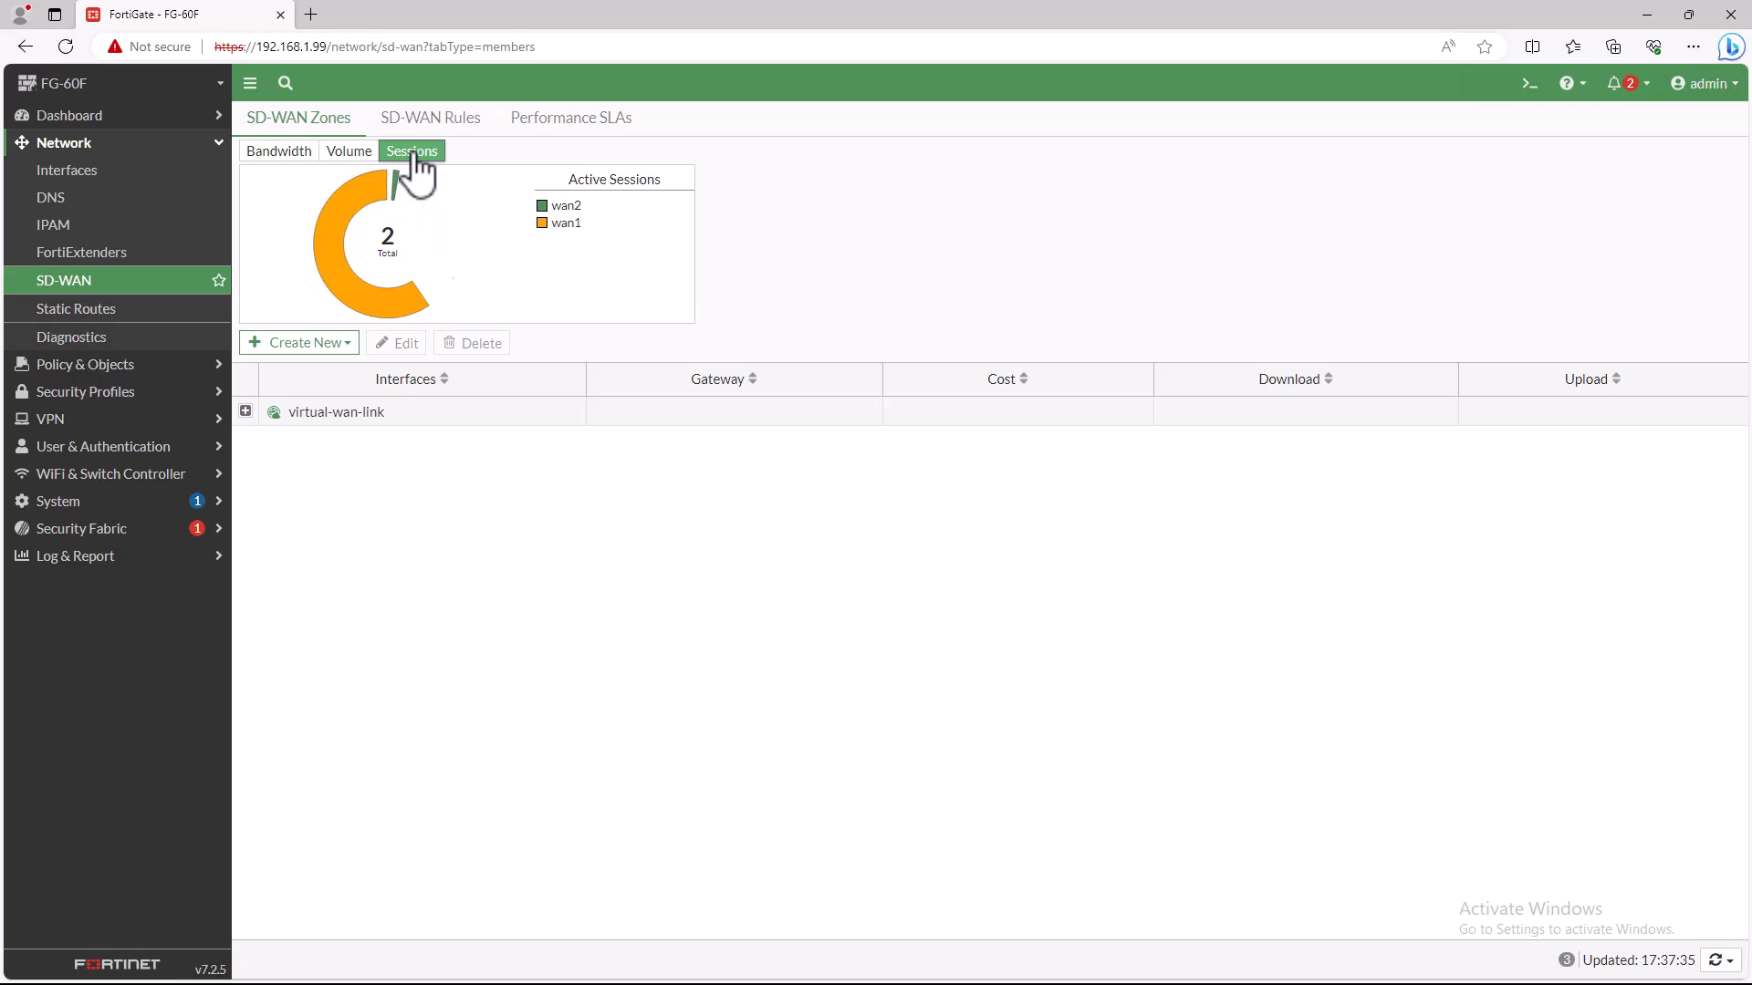
pyautogui.click(294, 155)
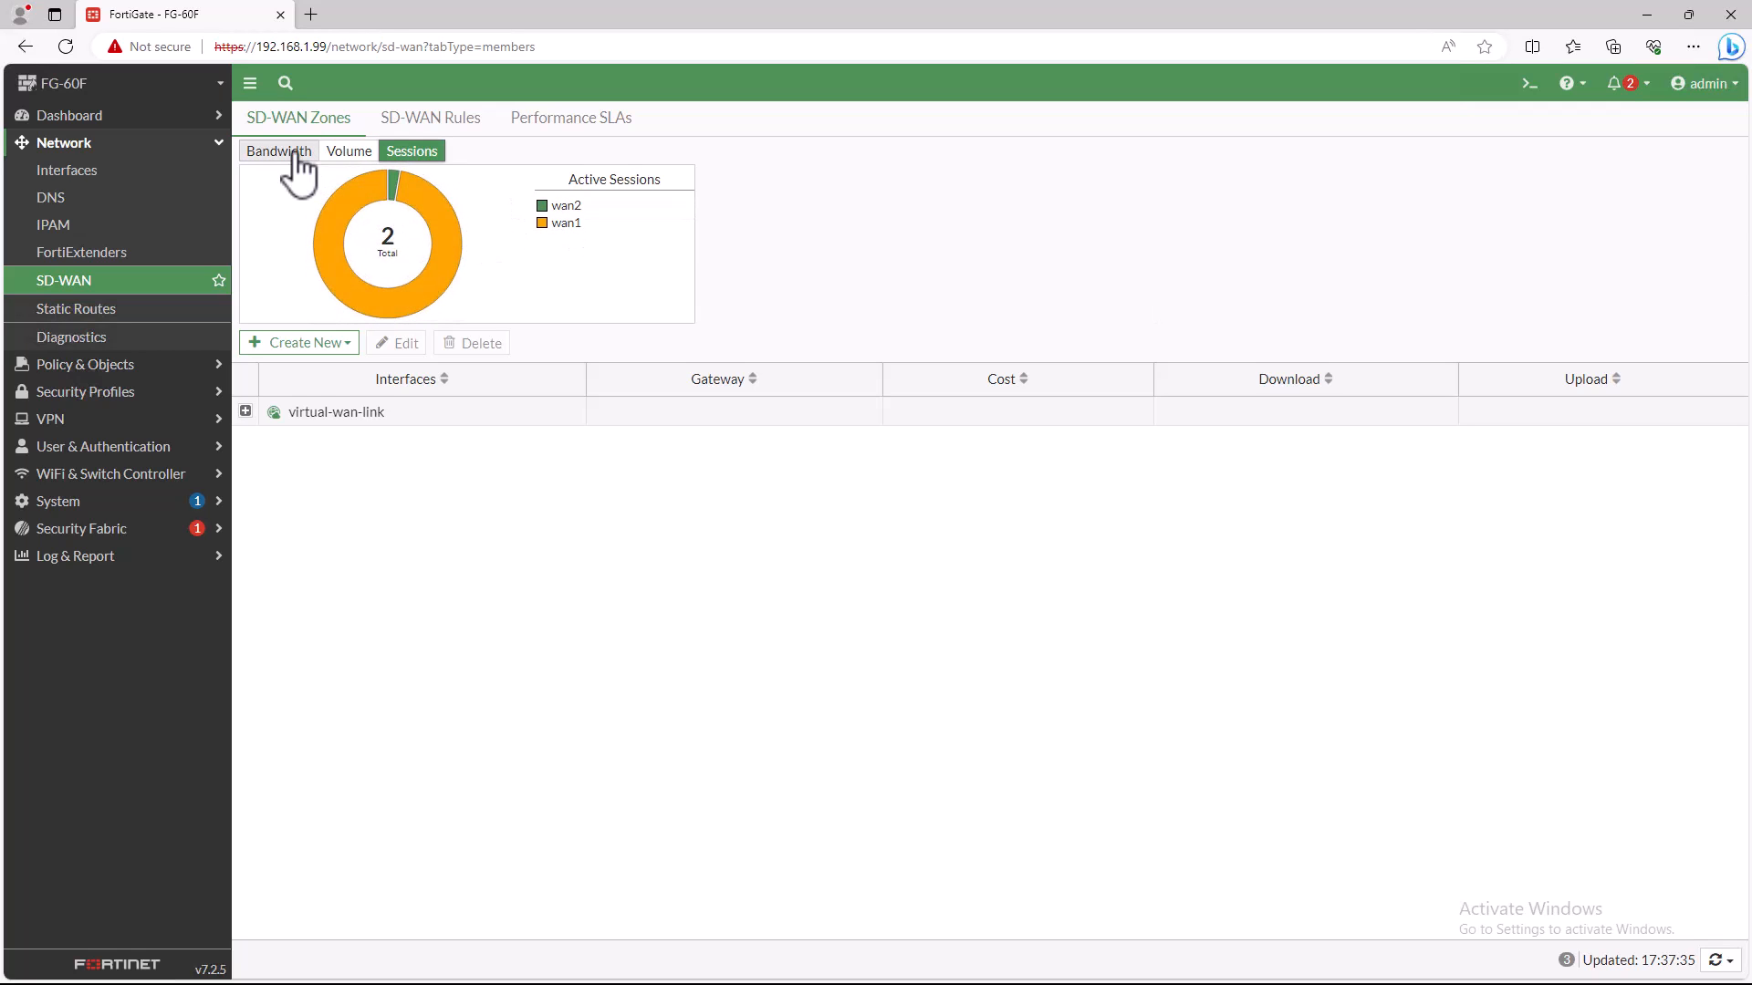
pyautogui.click(347, 153)
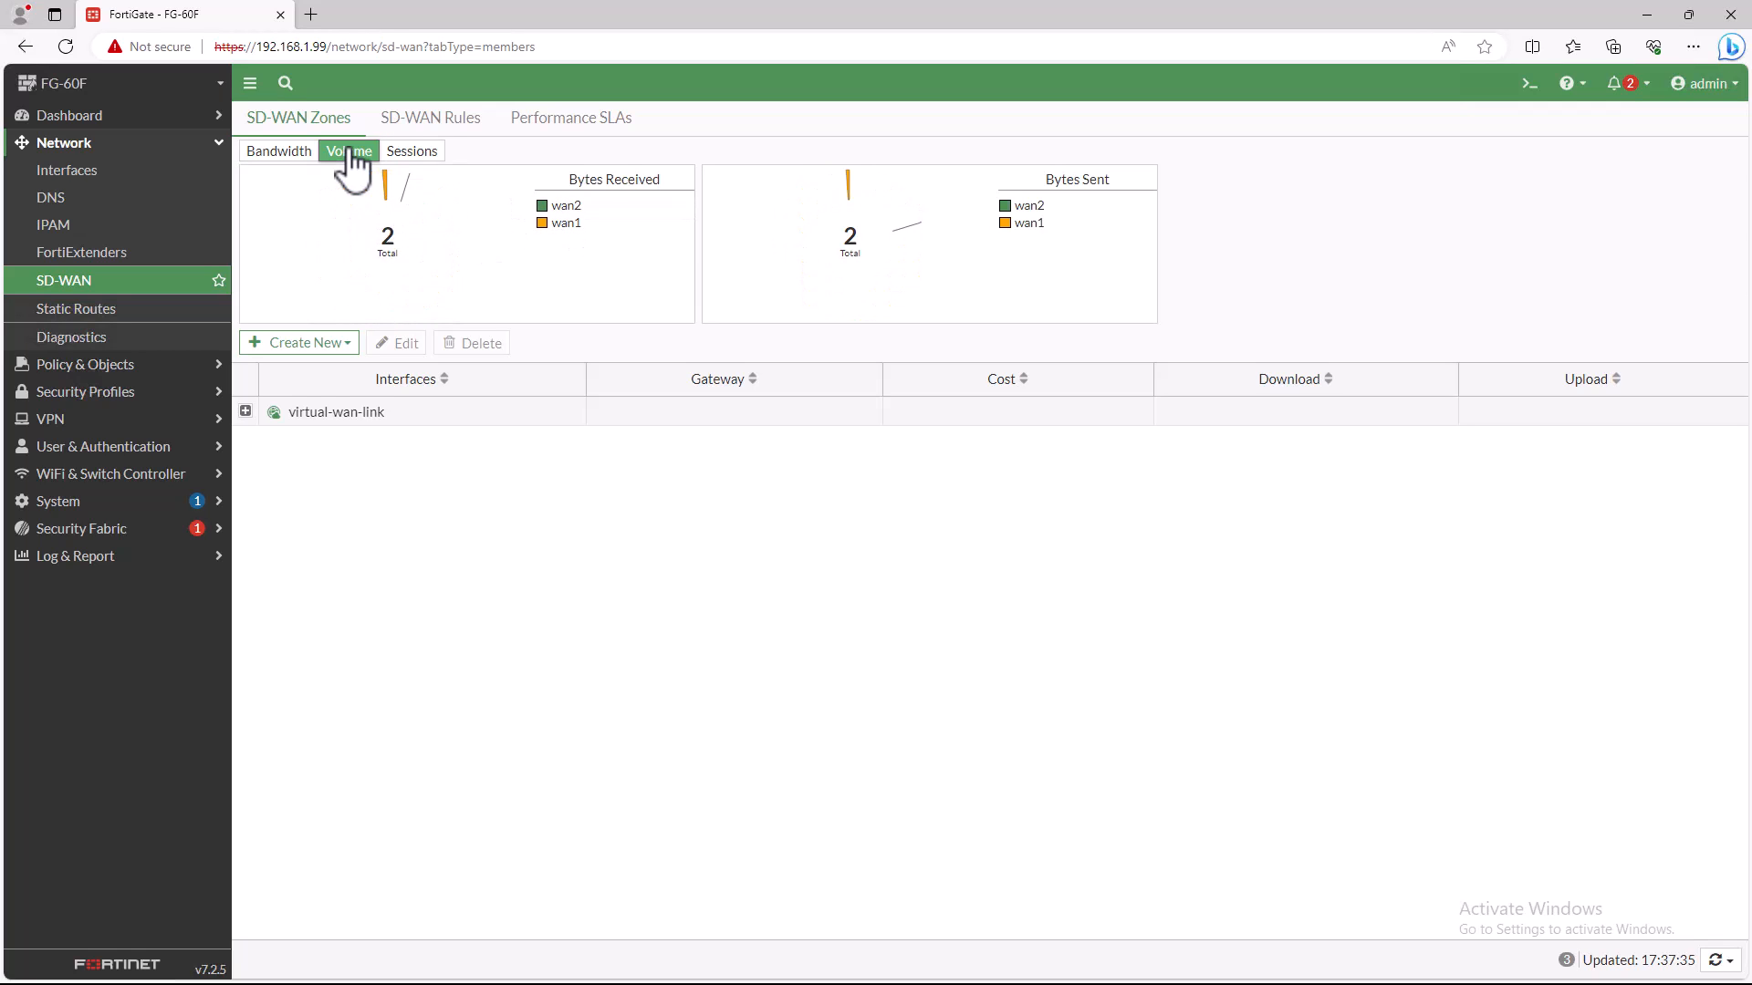
pyautogui.click(244, 413)
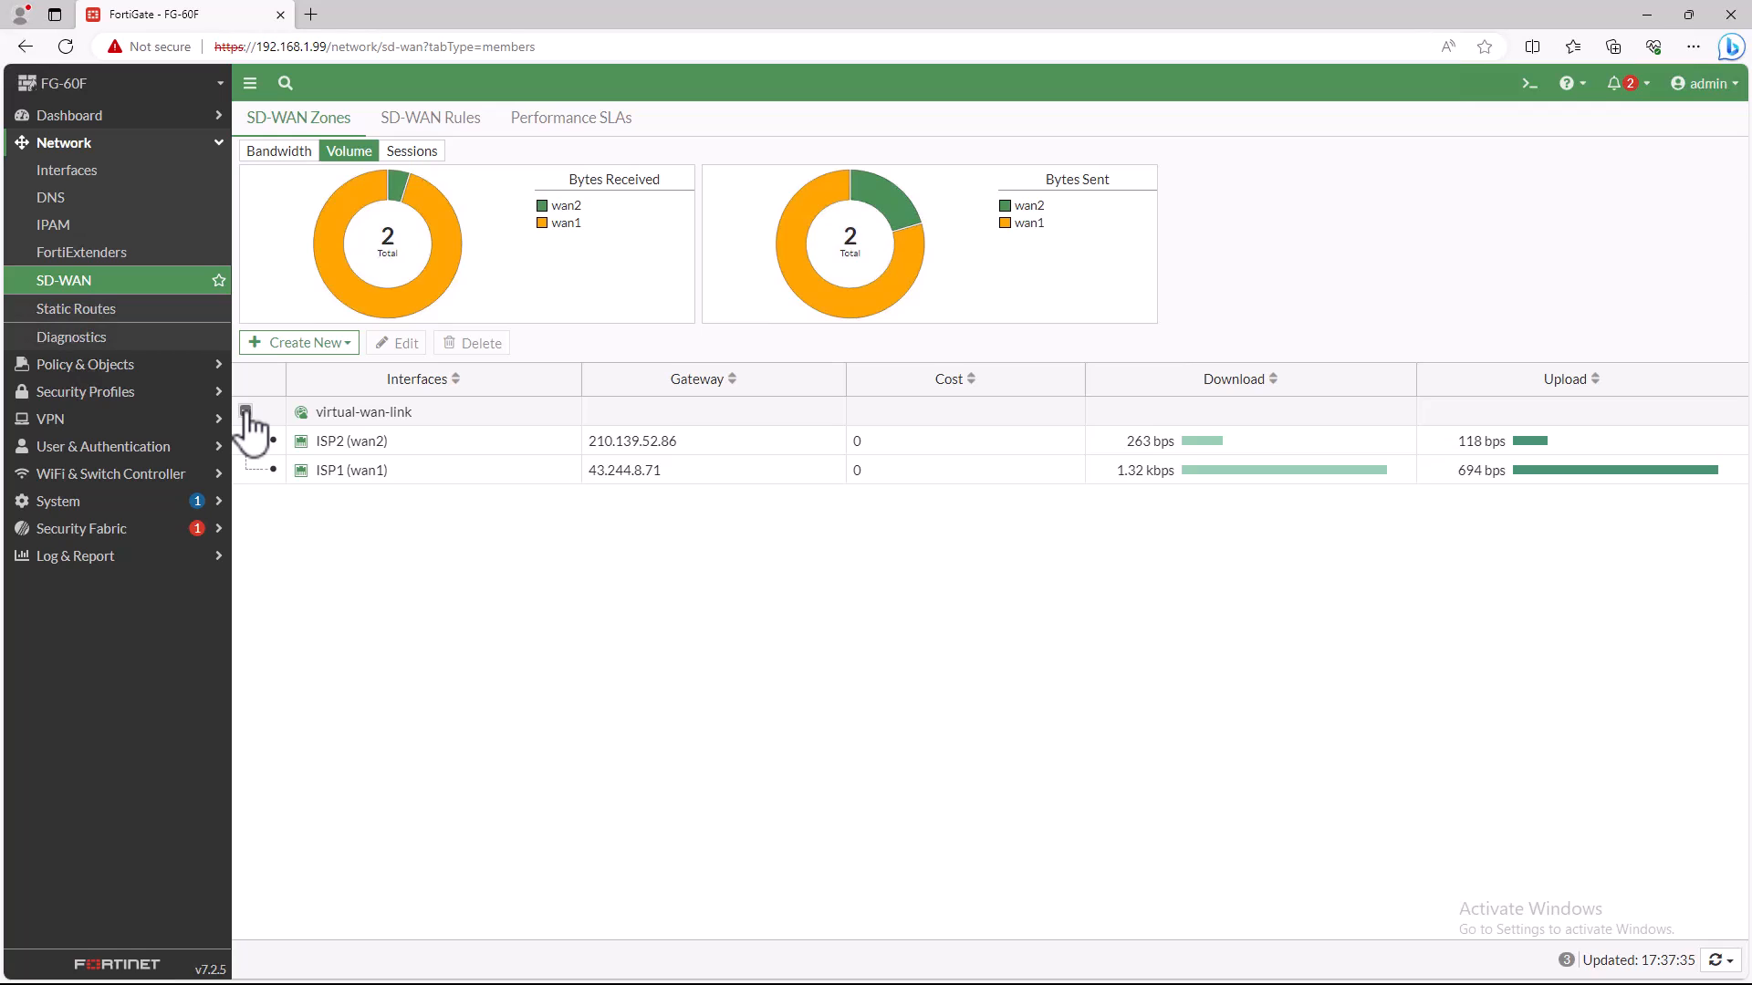
# - Test internet connectivity from the CLI console with the command "execute ping 8.8.8.8", and close the console
pyautogui.click(1529, 84)
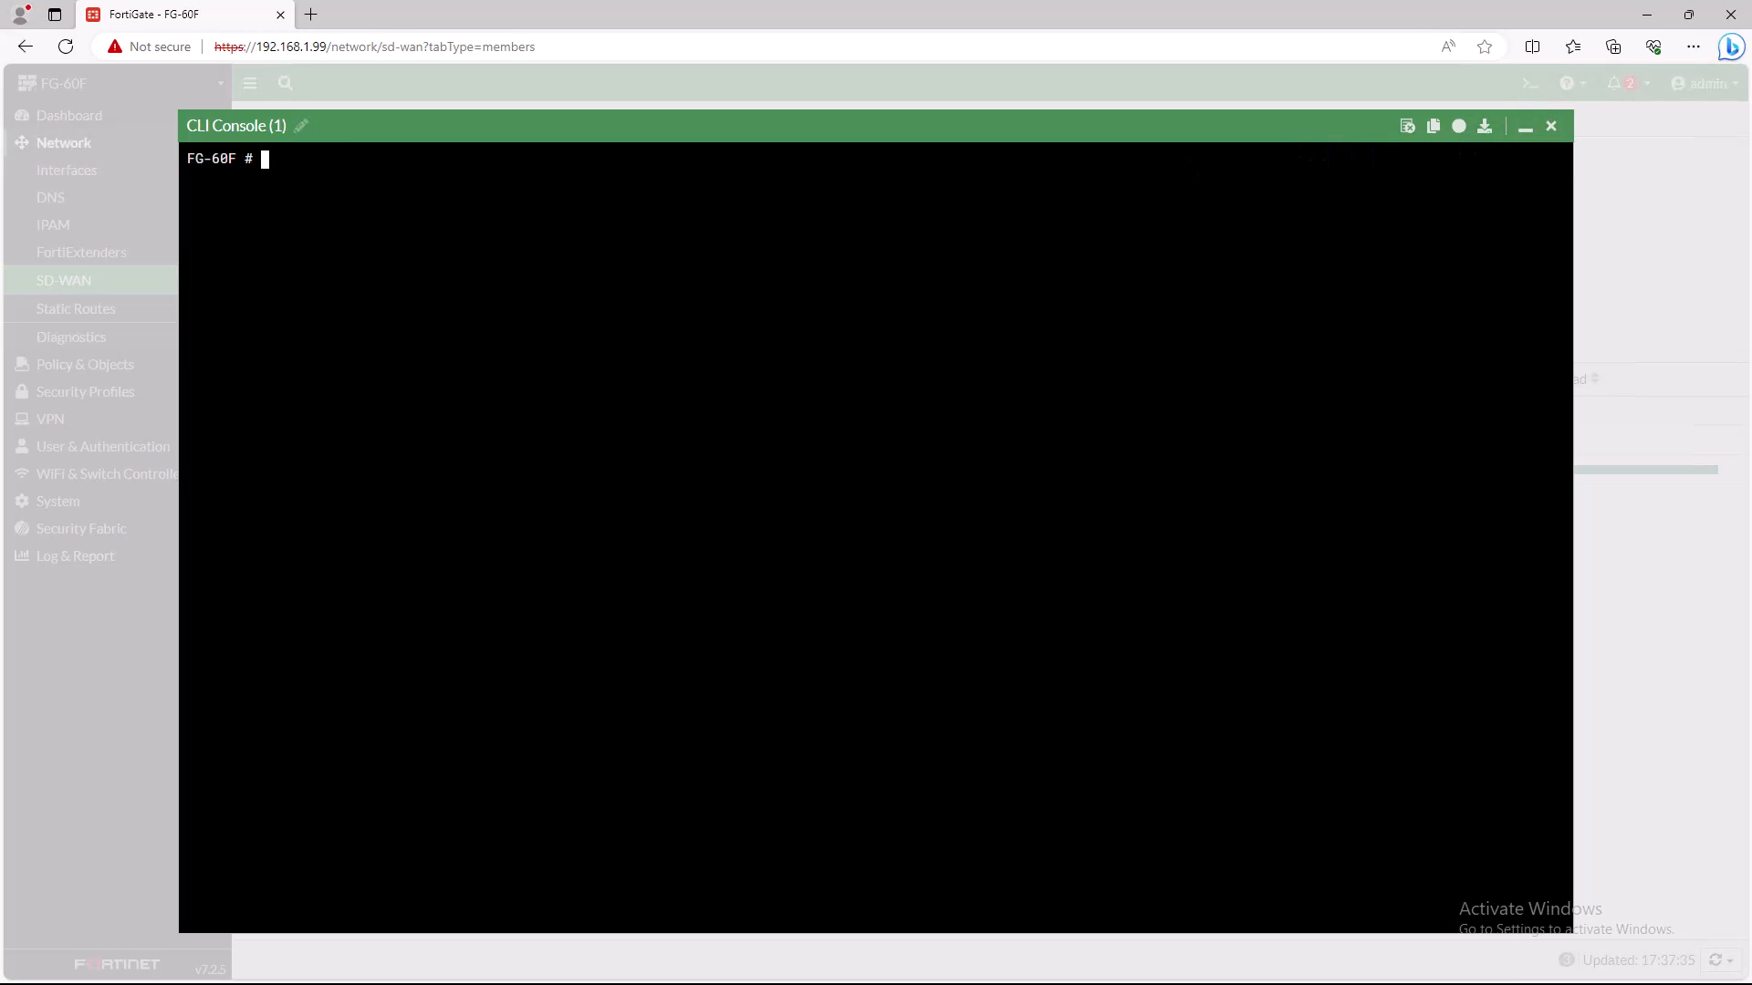
pyautogui.write('execute ping')
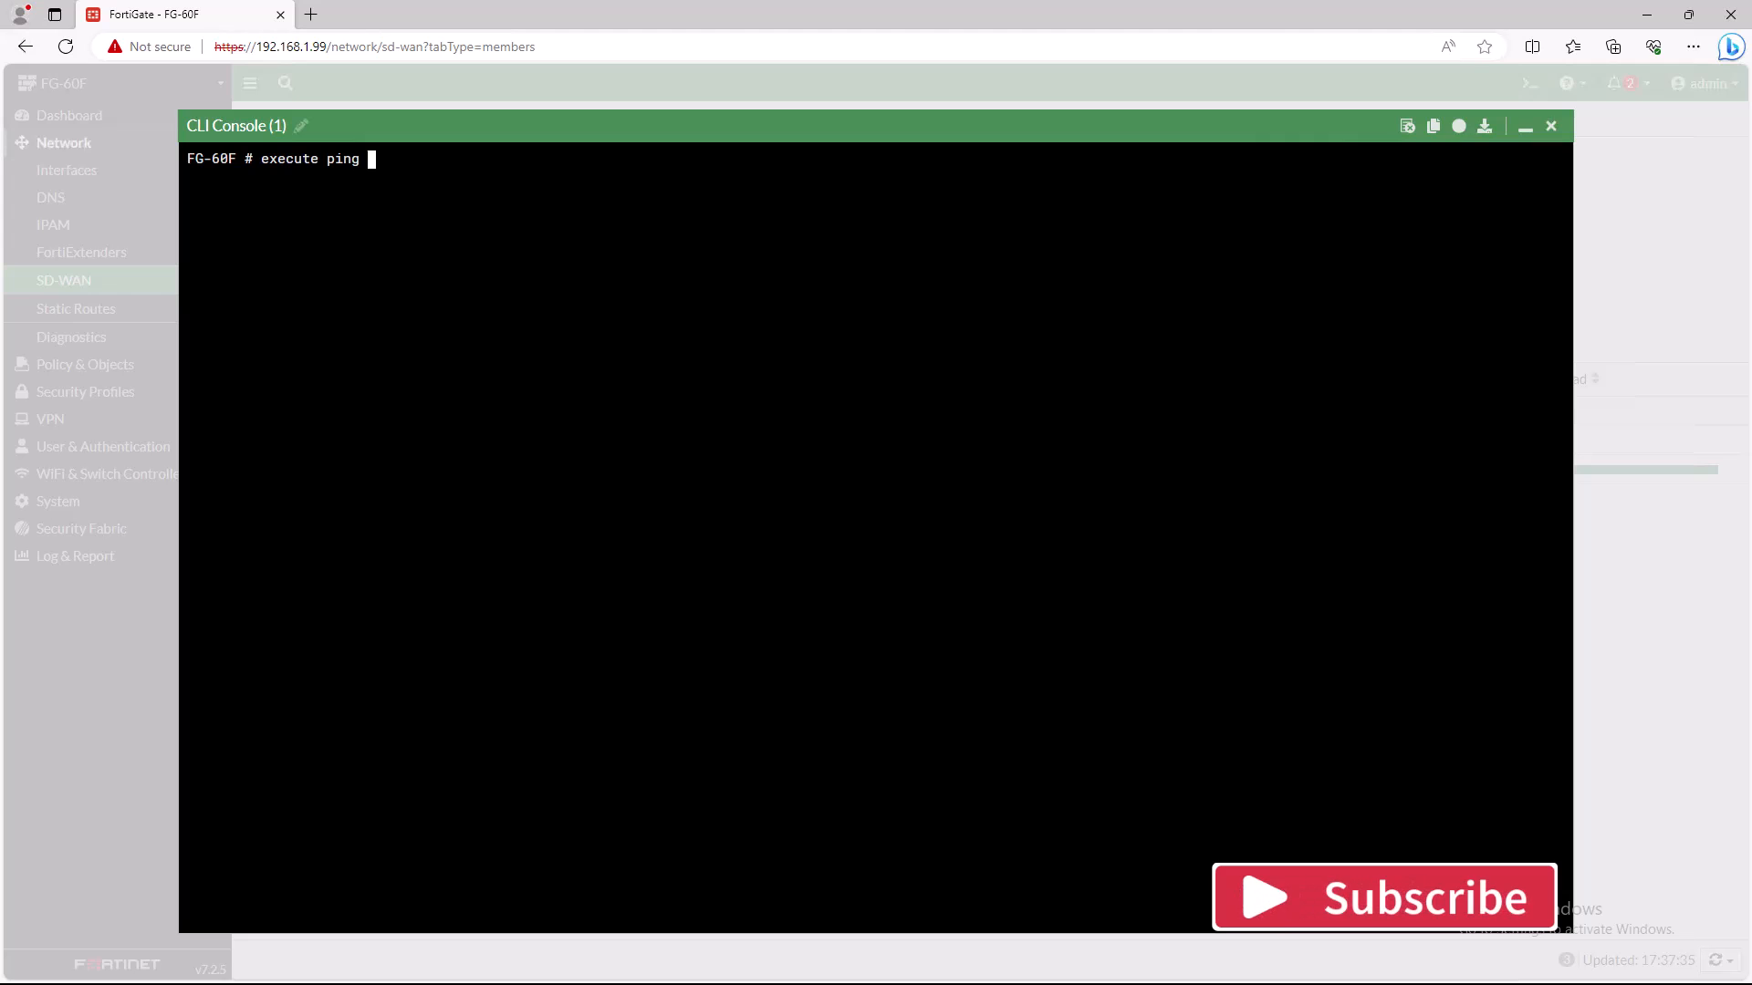
pyautogui.write(' 8.8.8.88')
pyautogui.press('Return')
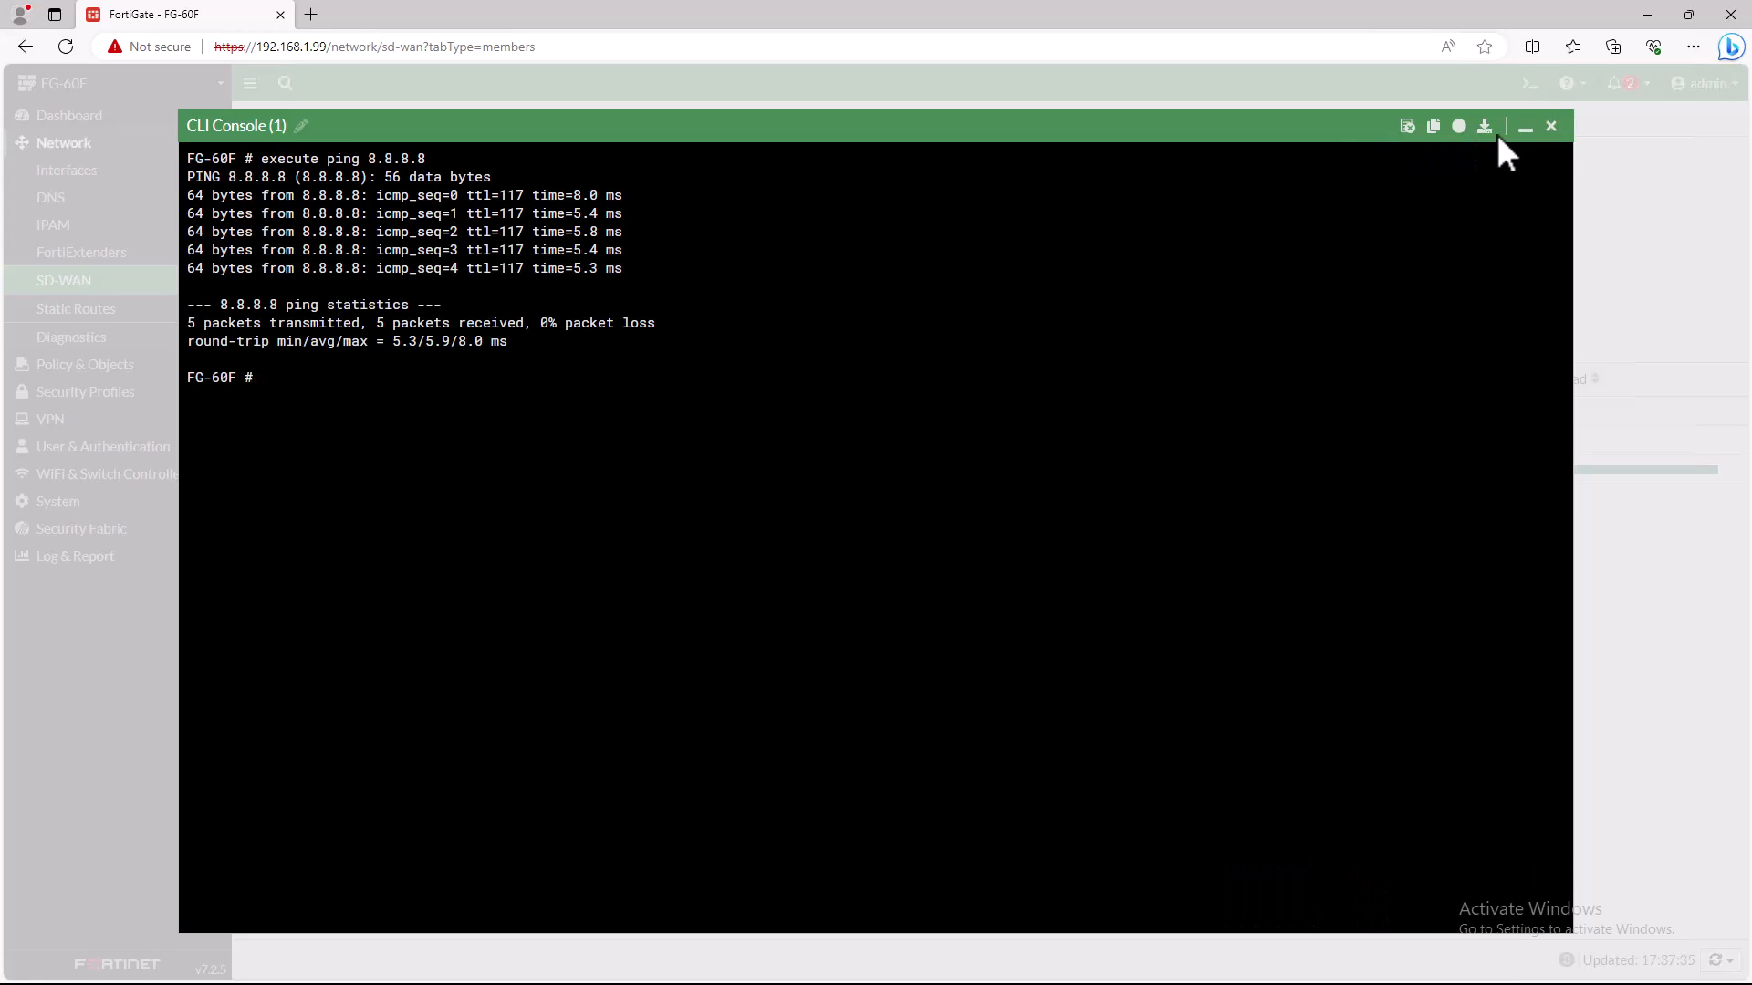
pyautogui.click(1551, 127)
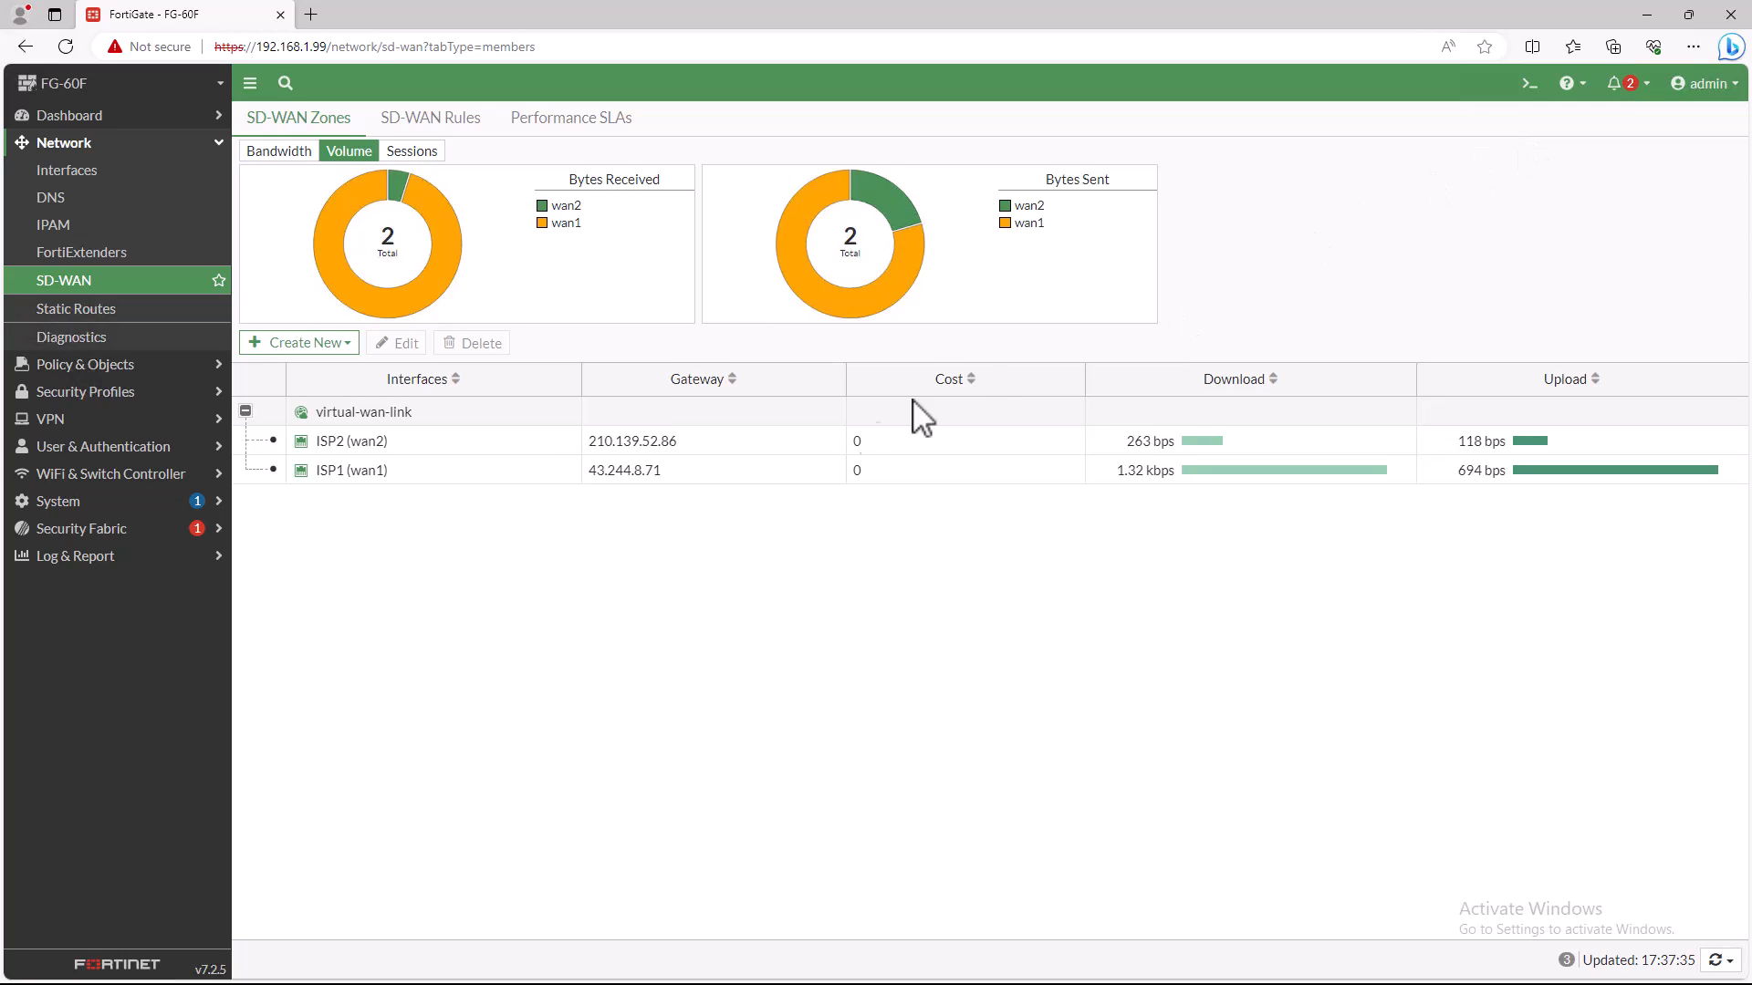
# - Reload the SD-WAN page and expand virtual-wan-link to examine the updated bandwidth of ISP1 and ISP2
pyautogui.click(306, 421)
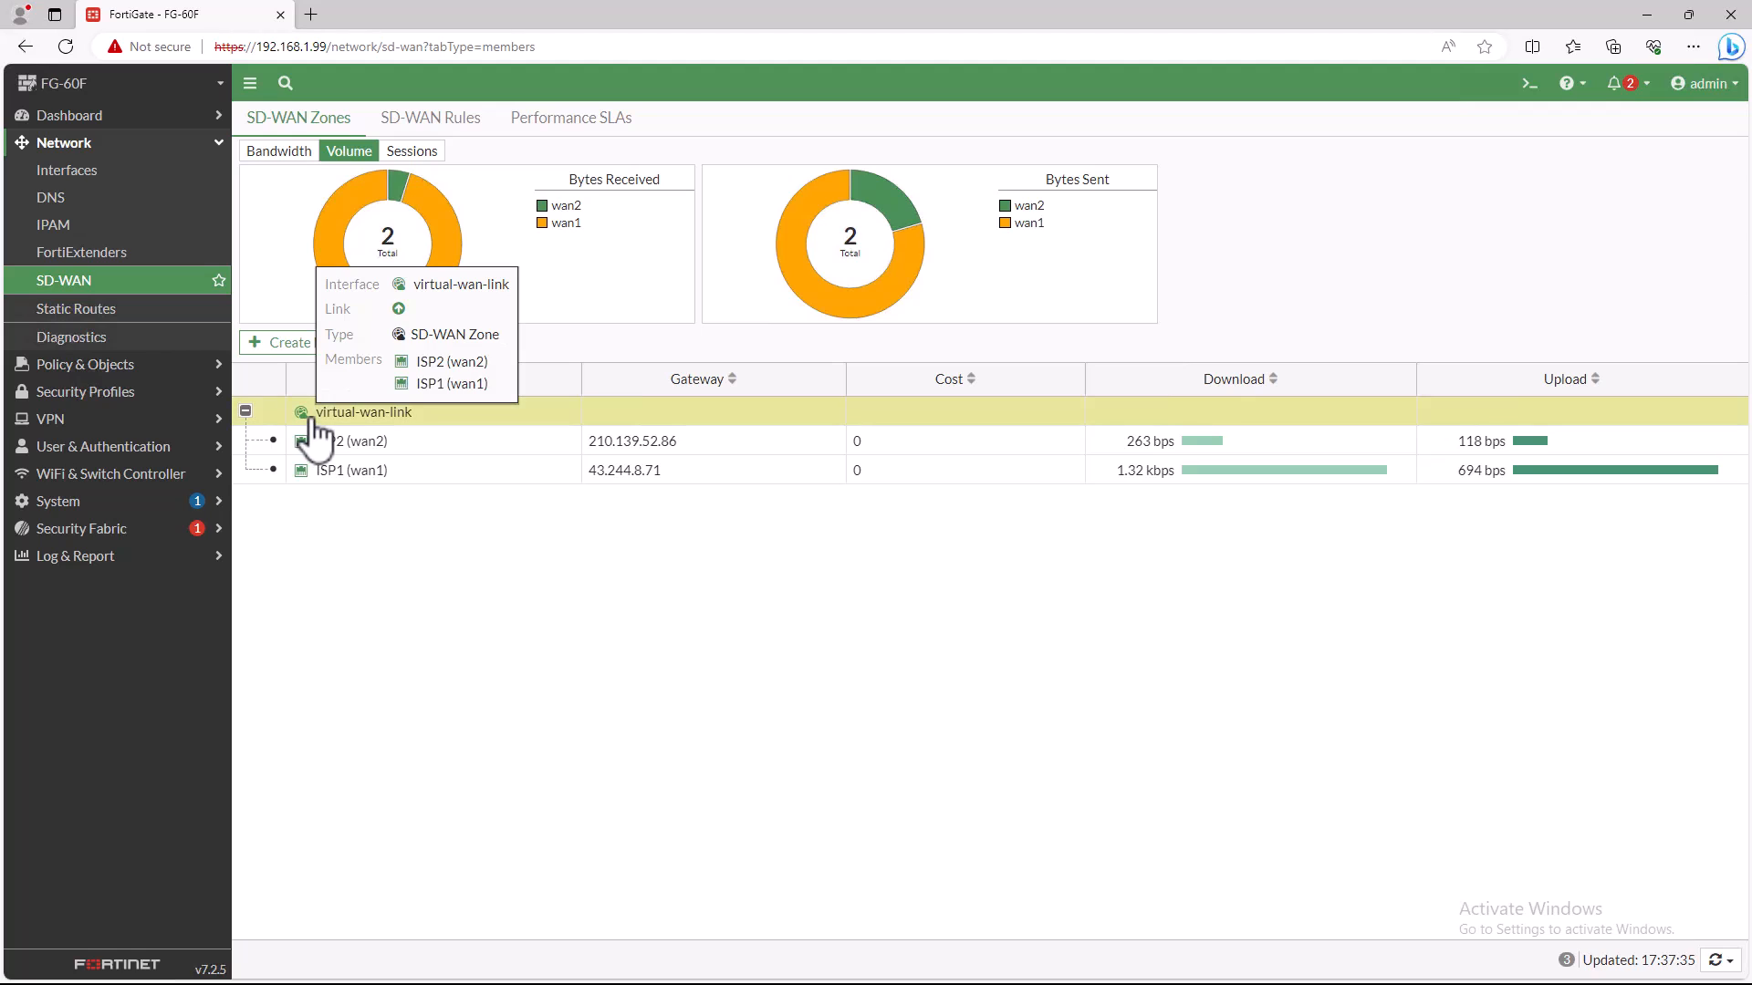
pyautogui.click(246, 413)
pyautogui.click(246, 412)
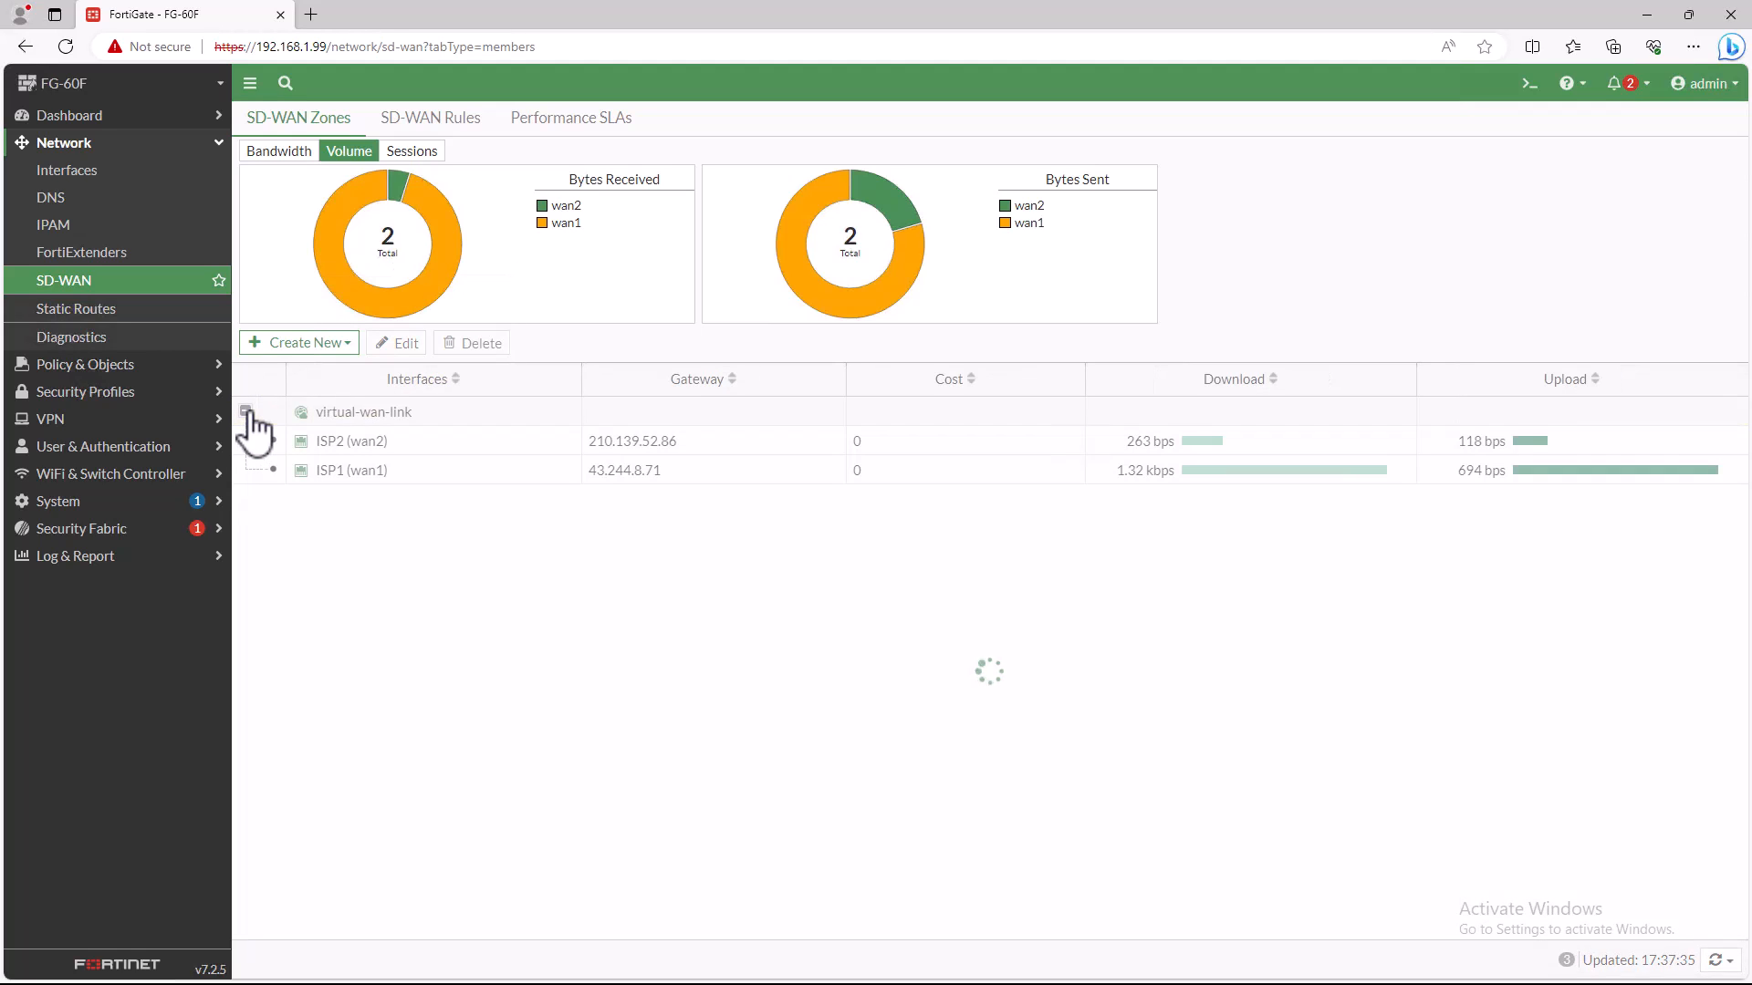
pyautogui.click(66, 46)
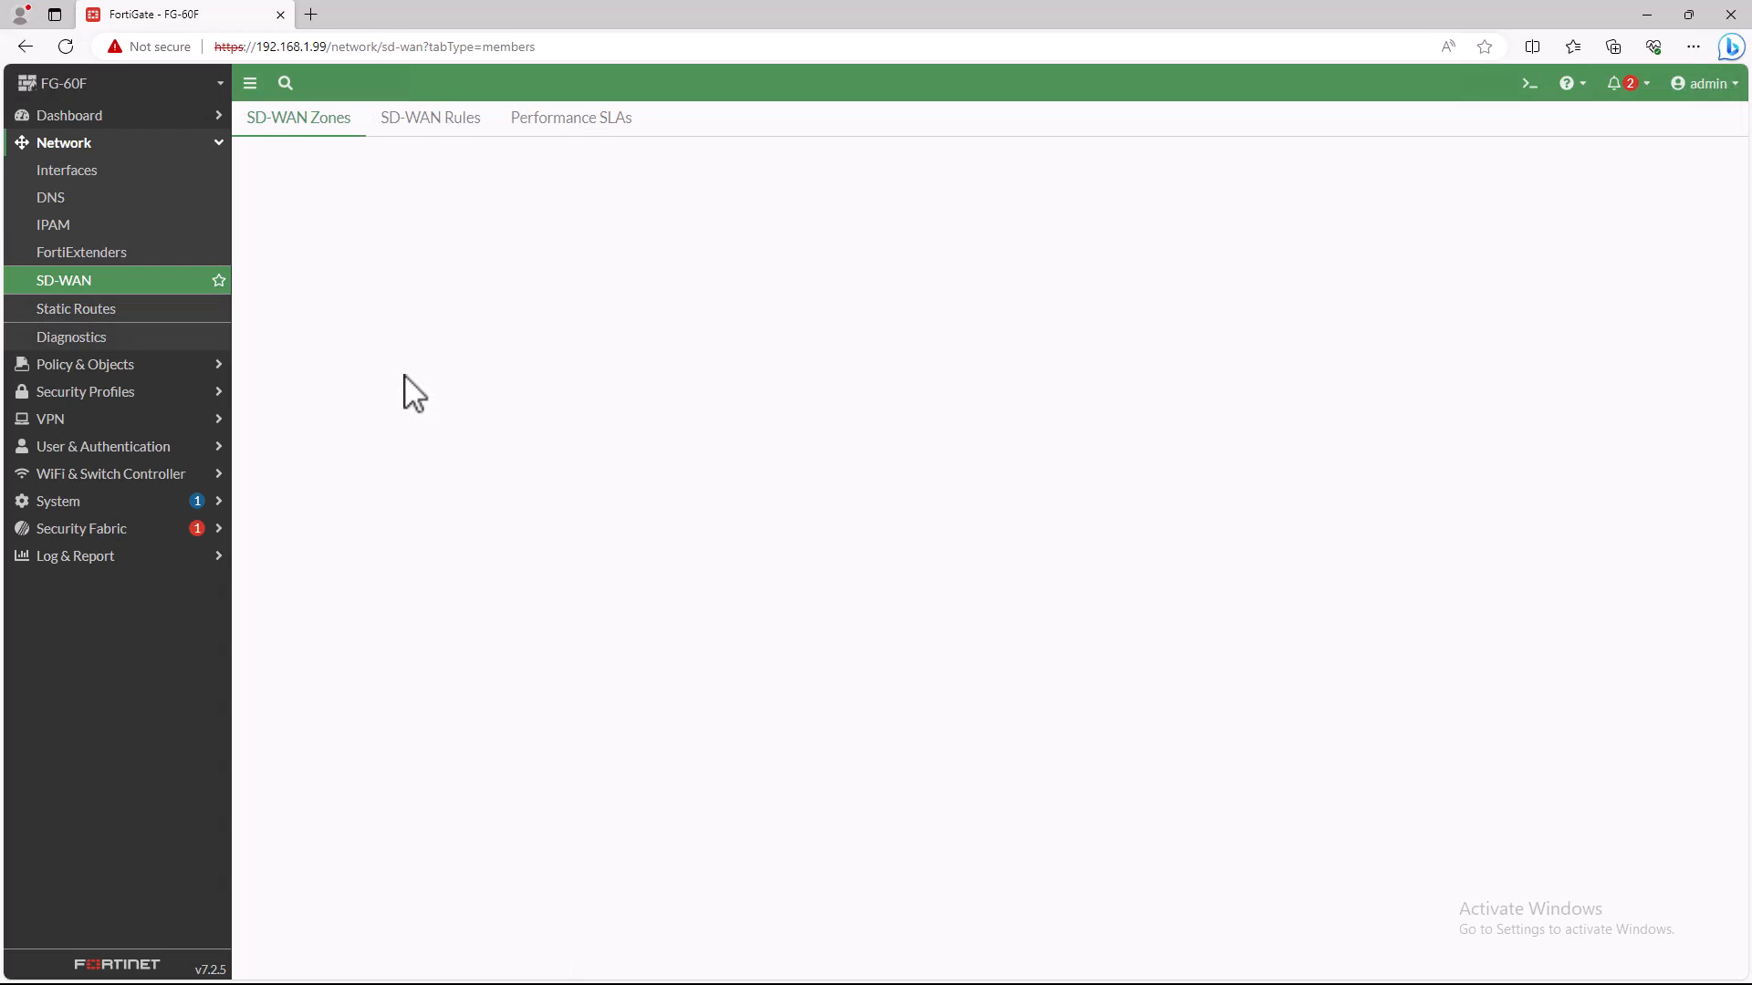
pyautogui.click(246, 411)
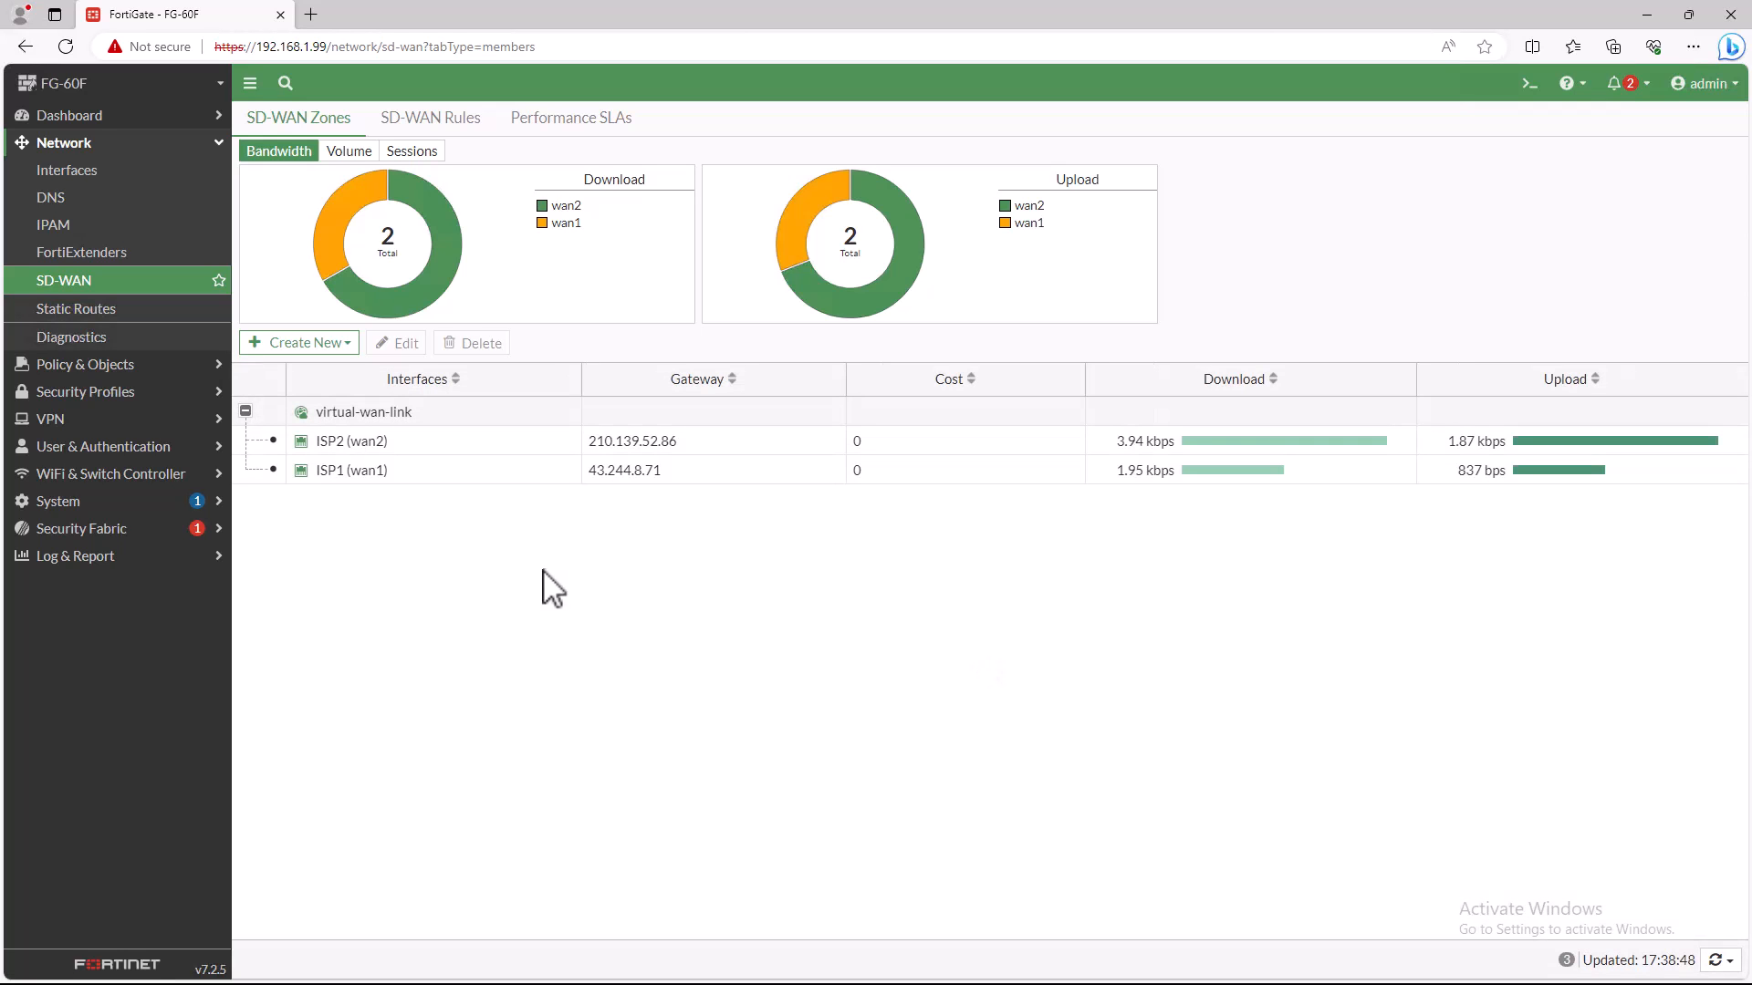
# - Minimize and restore the browser window, and expand virtual-wan-link to recheck the download and upload rates of both members
pyautogui.click(1647, 14)
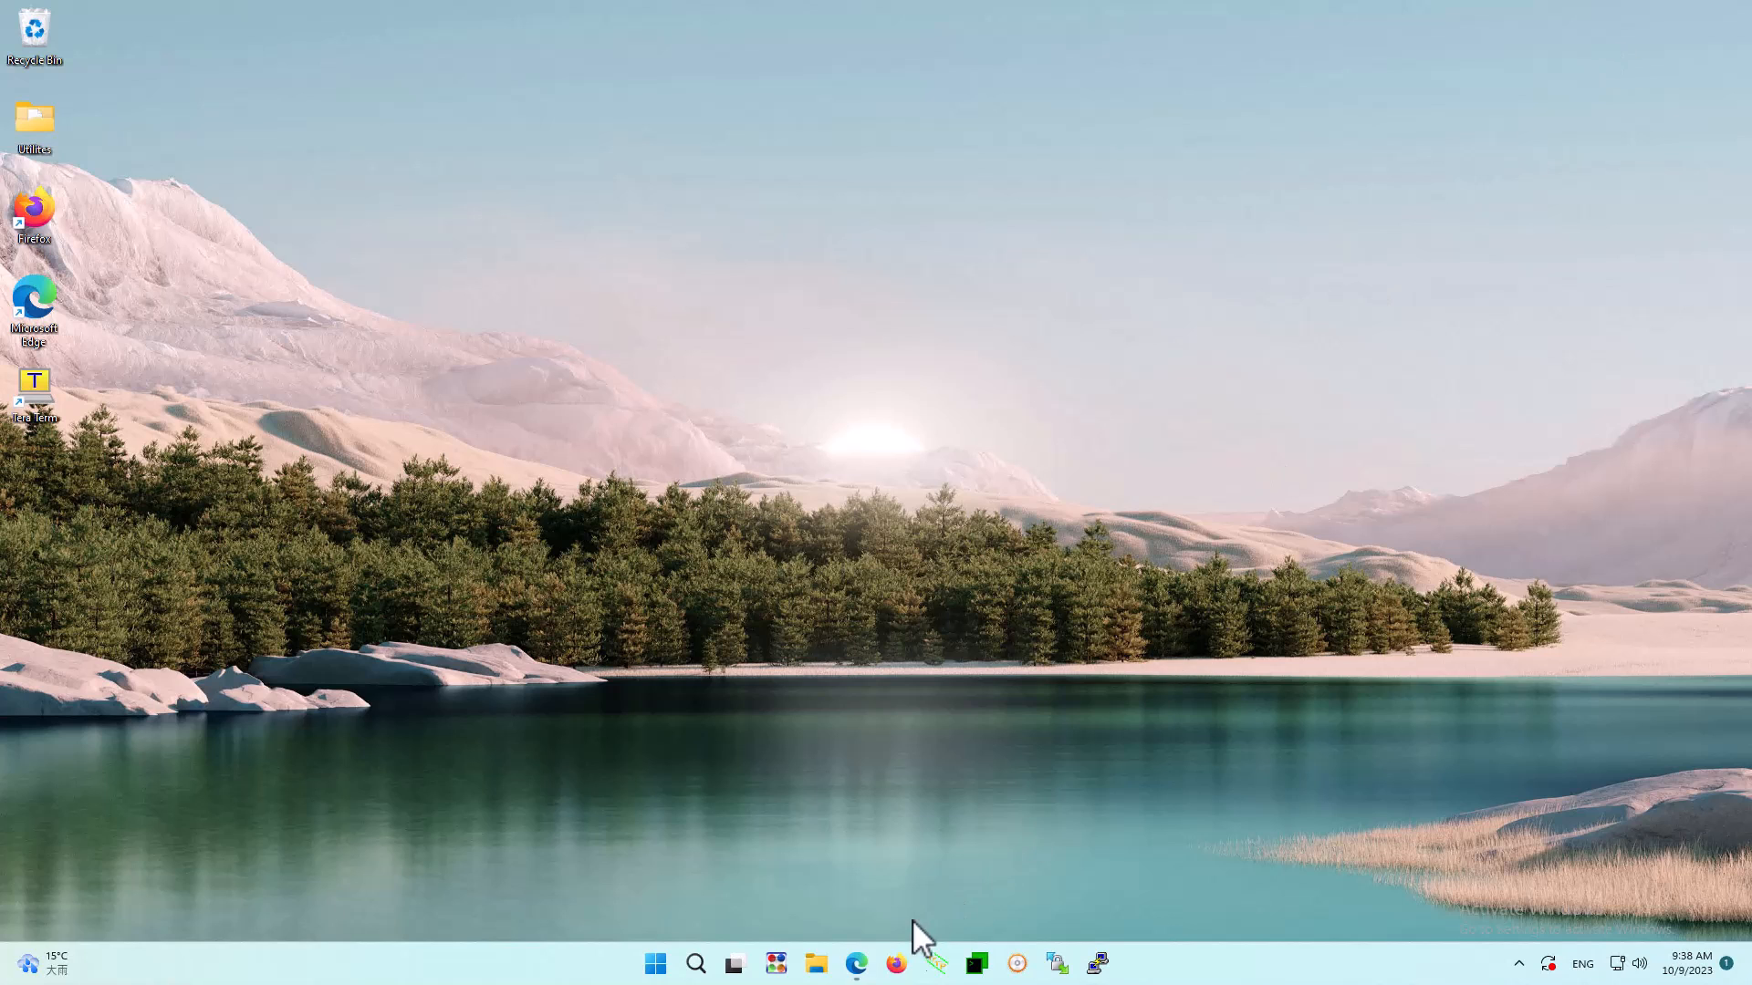
pyautogui.click(856, 963)
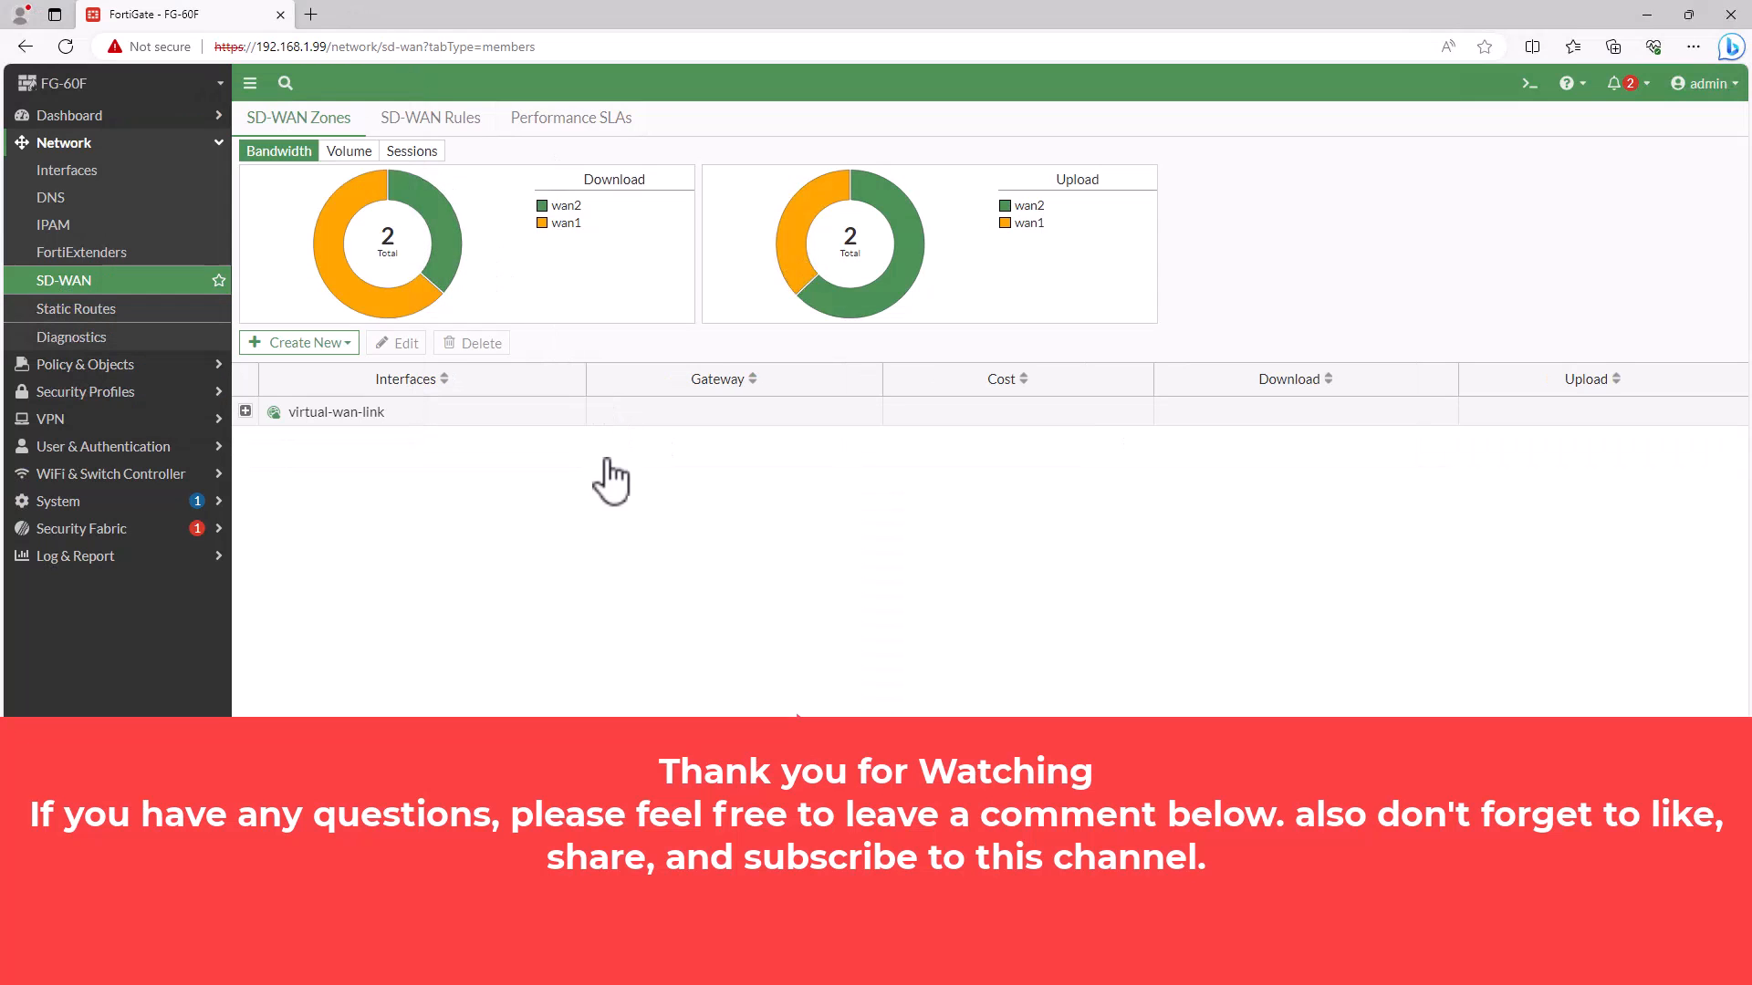
pyautogui.click(245, 412)
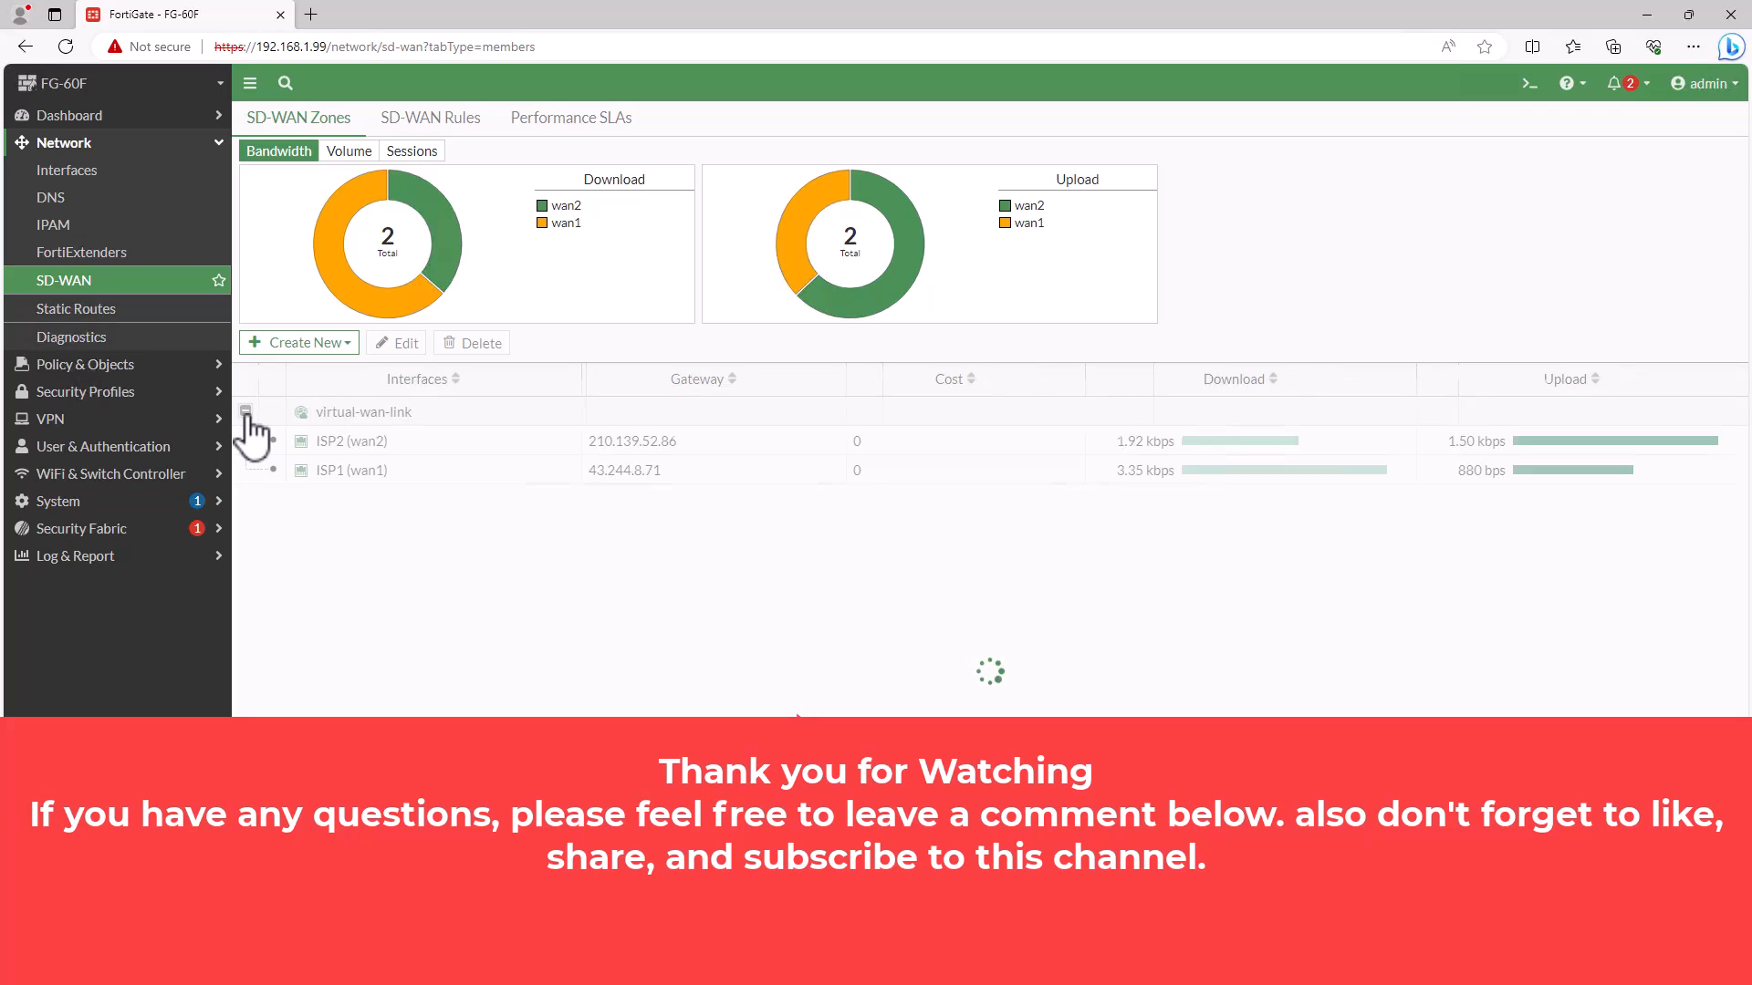